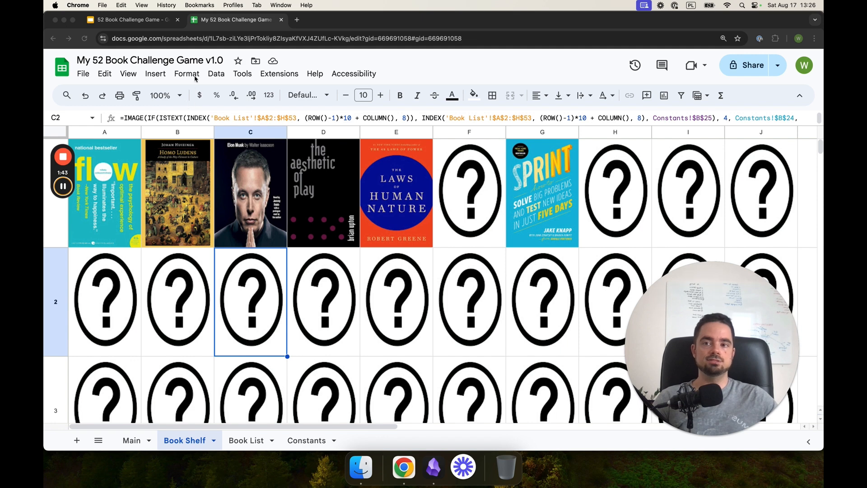
# Examine the spreadsheet title's version and the Book Shelf sheet's cover grid from the first row down to its last entries.
pyautogui.click(208, 64)
pyautogui.moveTo(207, 60); pyautogui.dragTo(226, 63)
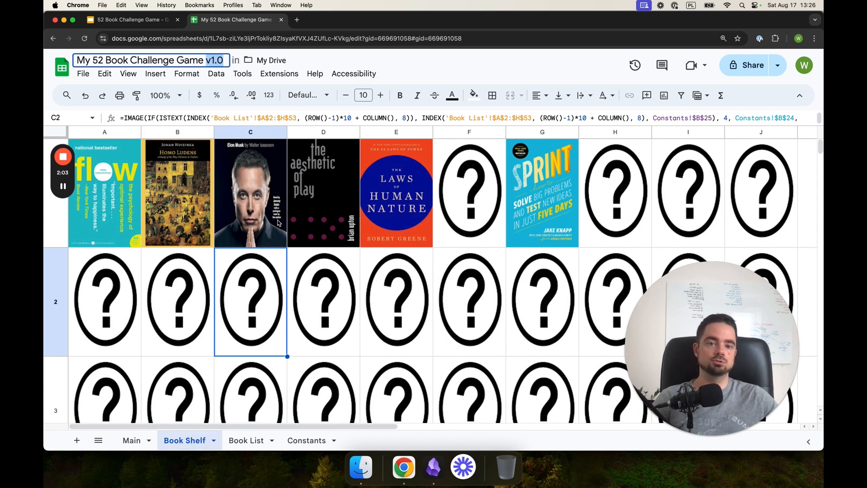
pyautogui.scroll(-5, 307, 269)
pyautogui.scroll(-5, 300, 270)
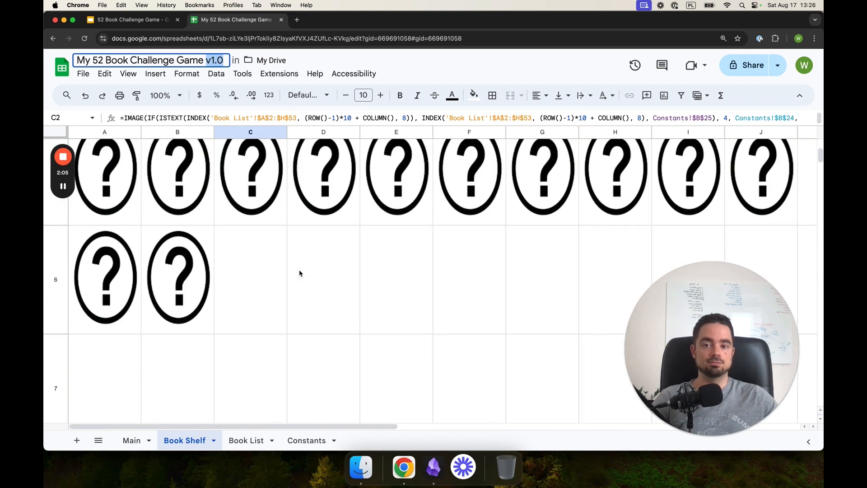
pyautogui.scroll(8, 289, 268)
pyautogui.scroll(-4, 285, 270)
pyautogui.scroll(-2, 226, 316)
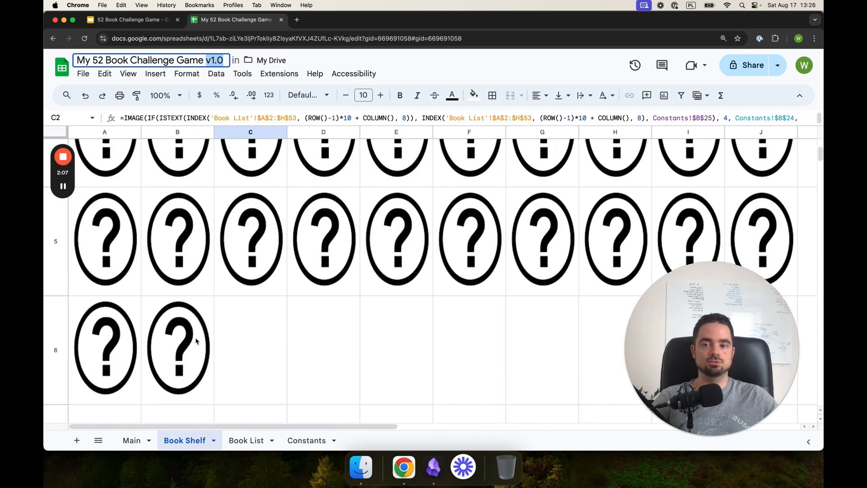
pyautogui.scroll(8, 224, 323)
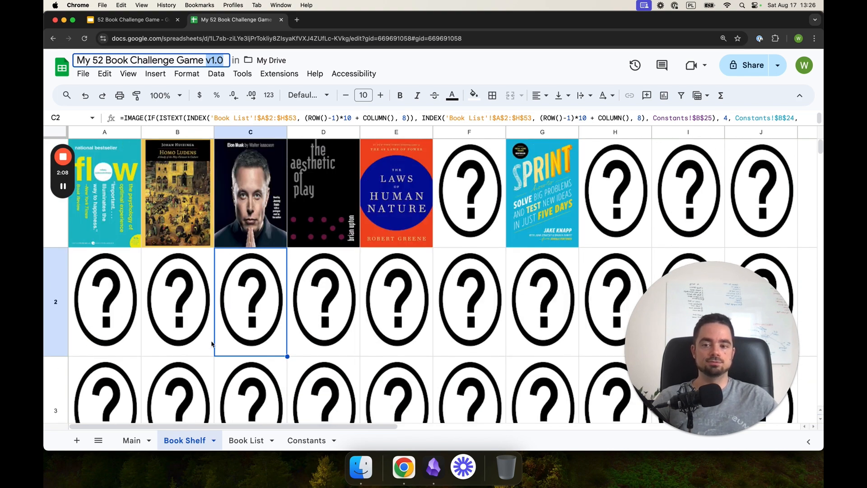
# Review the titles, start and finish dates, difficulty and finishing bonuses of the first seven books in the Book List sheet.
pyautogui.click(244, 440)
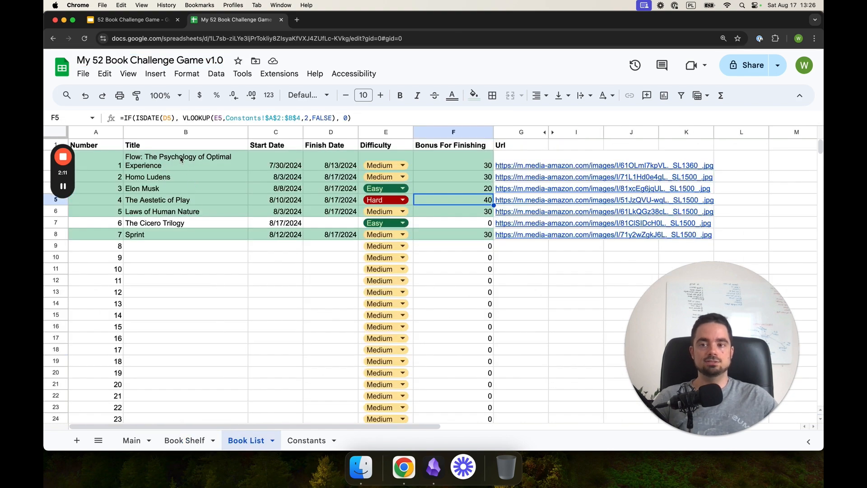
pyautogui.moveTo(183, 169); pyautogui.dragTo(196, 234)
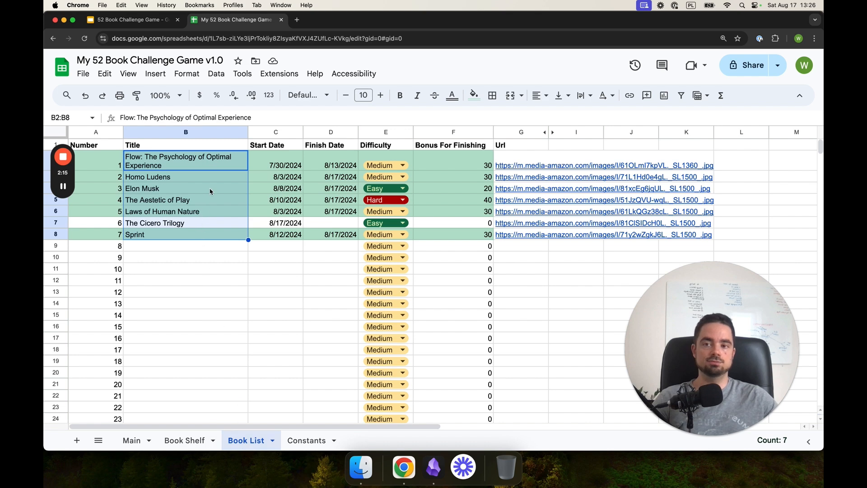
pyautogui.moveTo(273, 165); pyautogui.dragTo(289, 236)
pyautogui.moveTo(331, 165); pyautogui.dragTo(334, 235)
pyautogui.moveTo(400, 162); pyautogui.dragTo(397, 238)
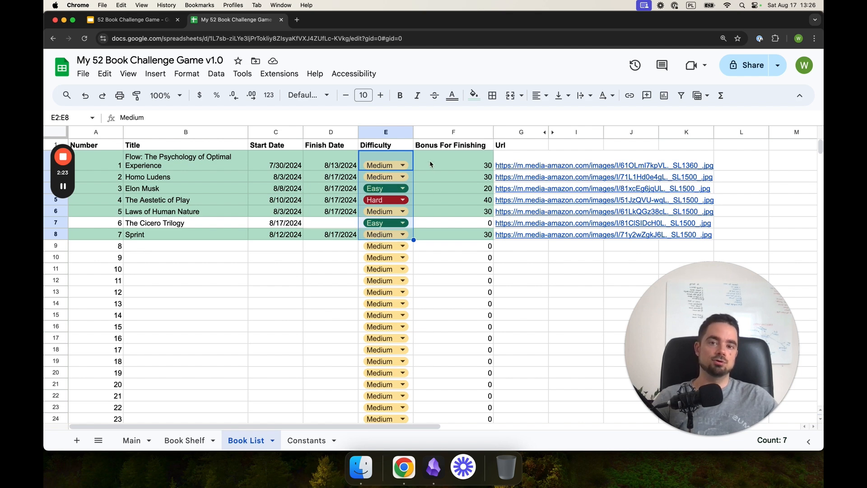
pyautogui.moveTo(430, 164); pyautogui.dragTo(438, 236)
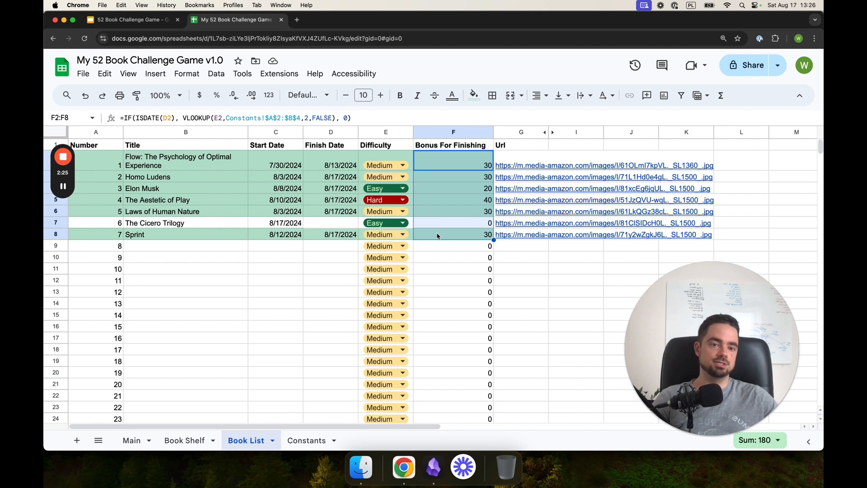
# Inspect the level progress box and the pages and points entries for 8/17/2024 on the Main sheet.
pyautogui.click(139, 443)
pyautogui.moveTo(325, 162); pyautogui.dragTo(529, 197)
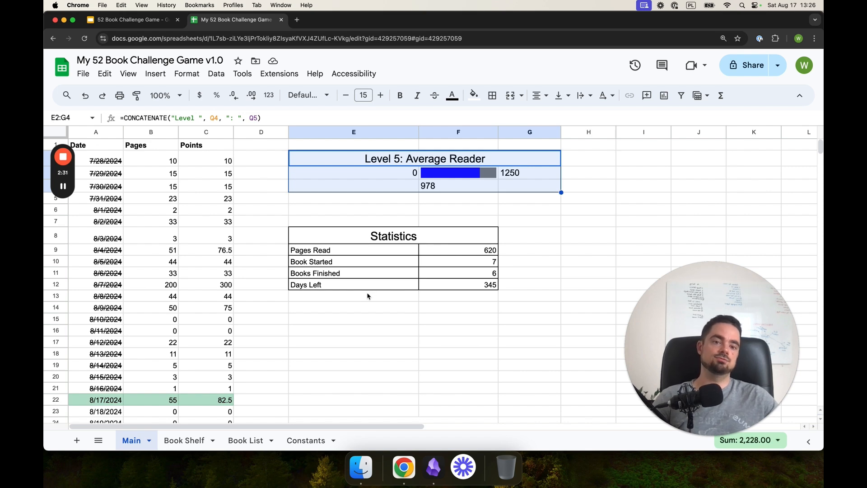
pyautogui.click(164, 403)
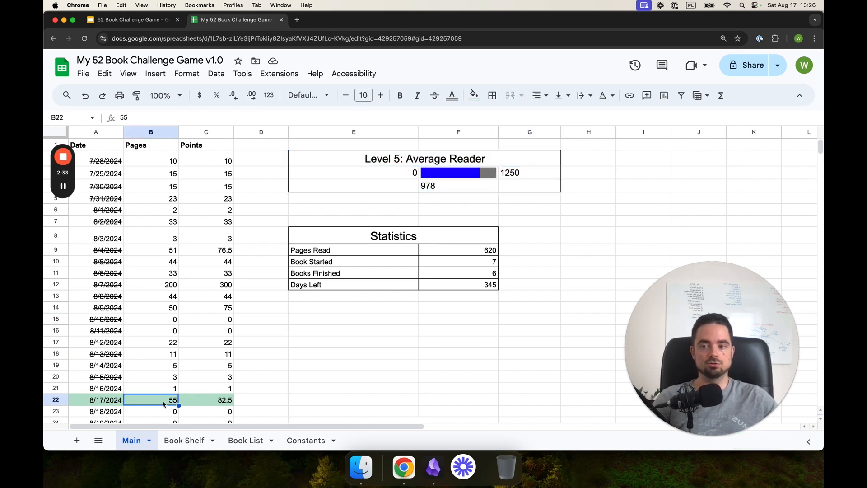
pyautogui.scroll(-1, 162, 377)
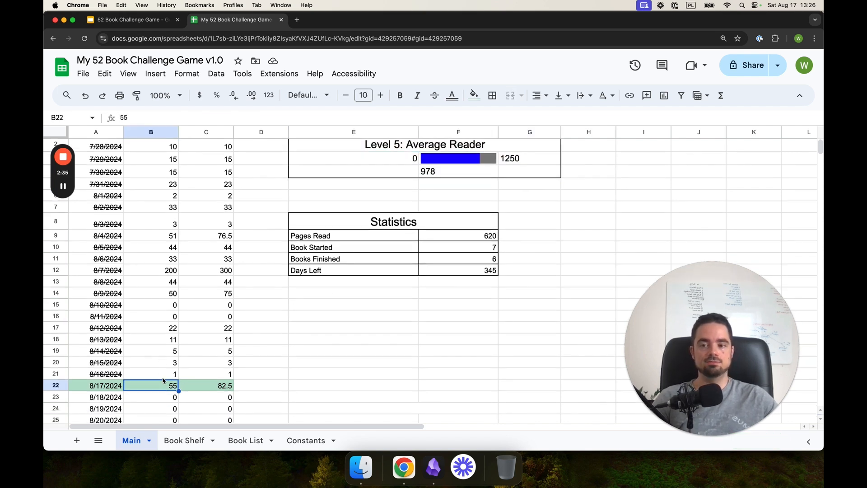
pyautogui.click(195, 387)
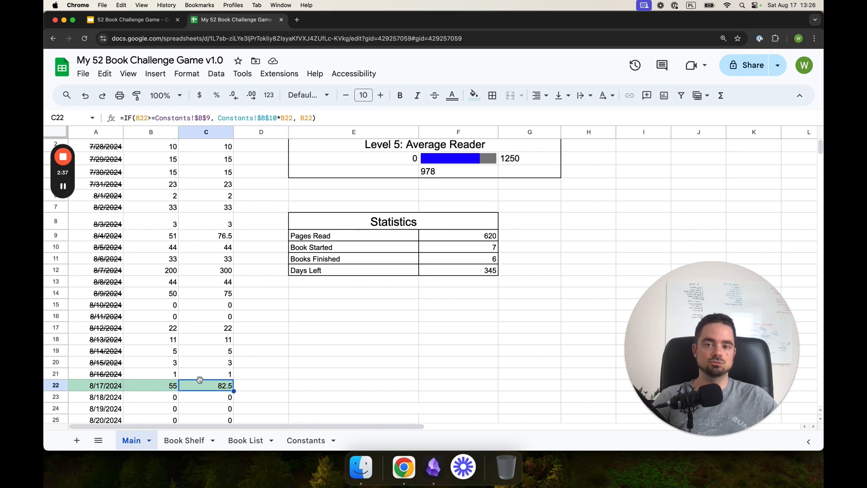
pyautogui.scroll(1, 296, 328)
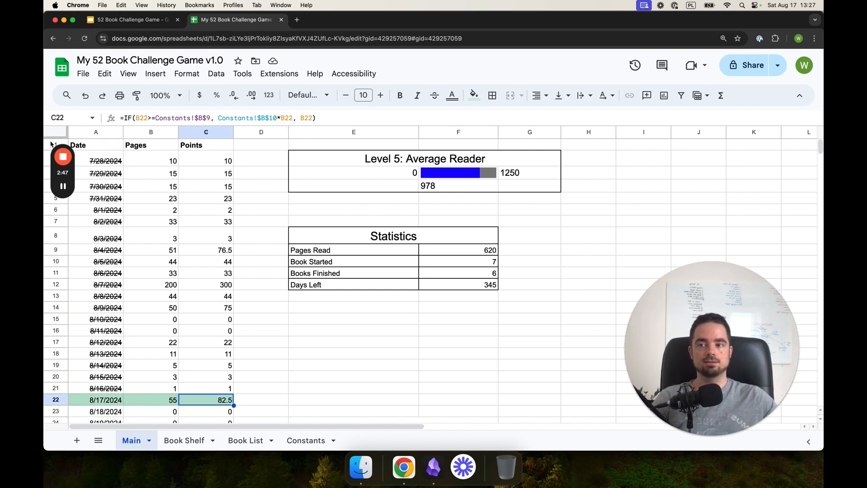
pyautogui.click(63, 186)
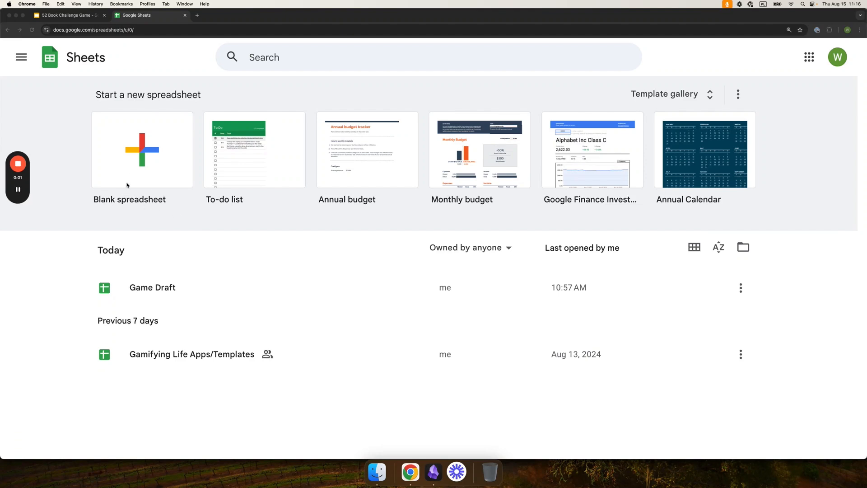
# Create a blank spreadsheet and title it "52 Book Challenge Game v1.0".
pyautogui.click(136, 155)
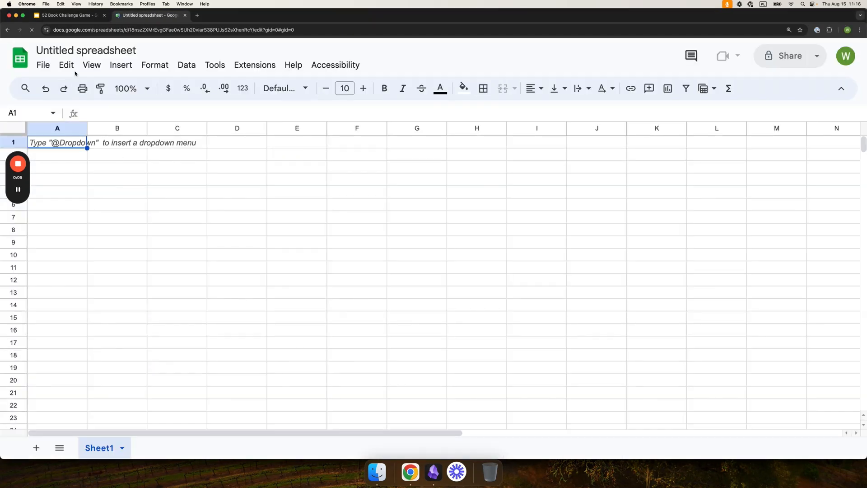
pyautogui.click(78, 51)
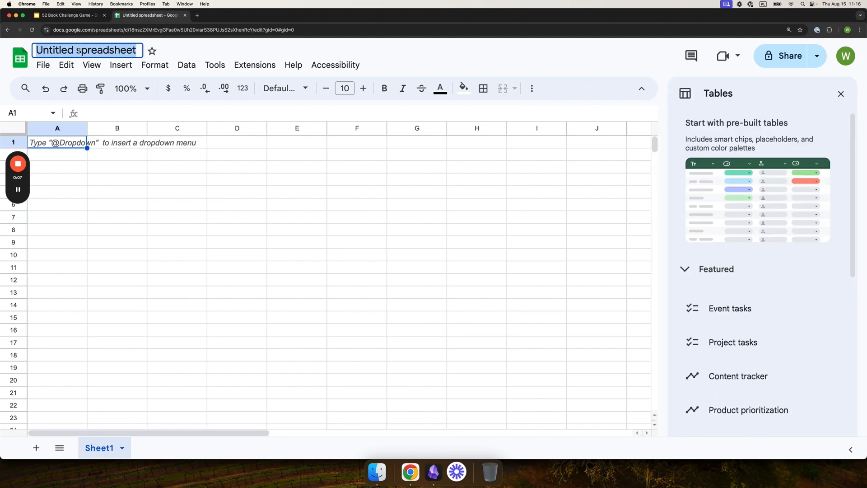
pyautogui.write('62')
pyautogui.press('BackSpace')
pyautogui.press('BackSpace')
pyautogui.write('52 ')
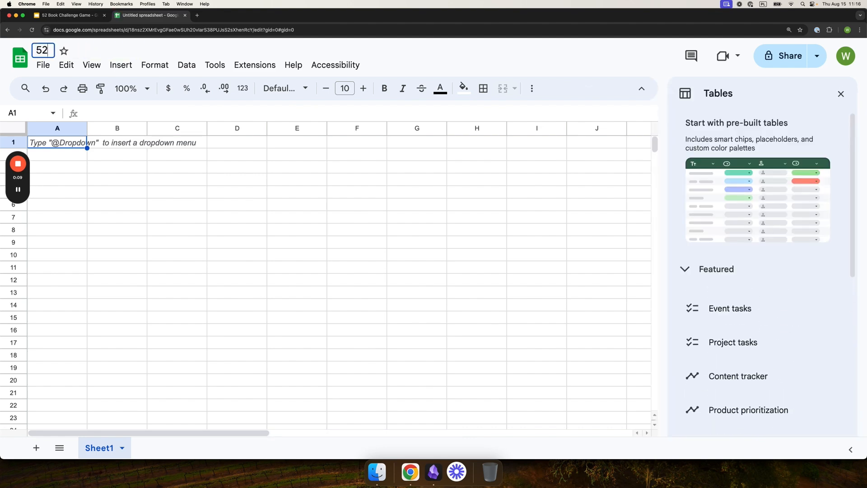
pyautogui.write('Book Ch')
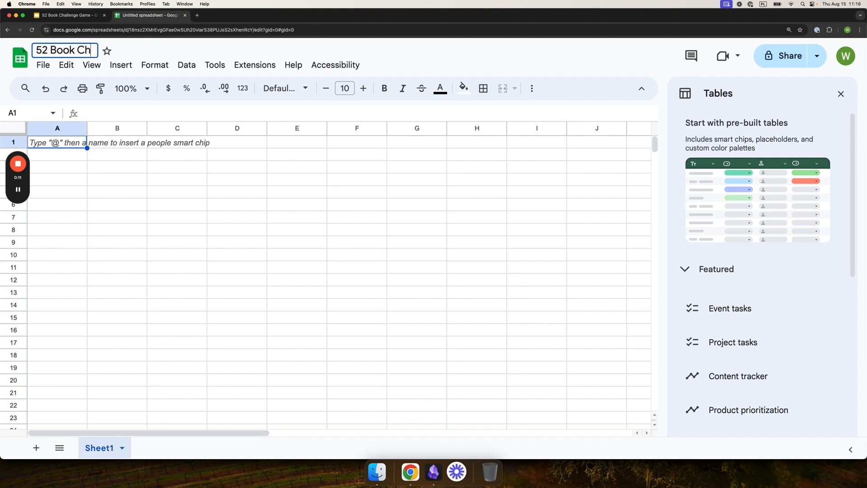
pyautogui.write('allenge Game v2')
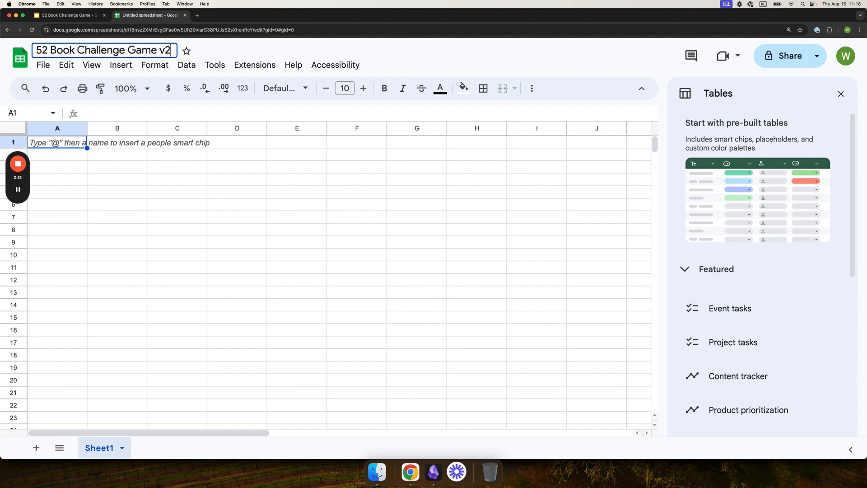
pyautogui.press('BackSpace')
pyautogui.write('1.0')
pyautogui.press('Return')
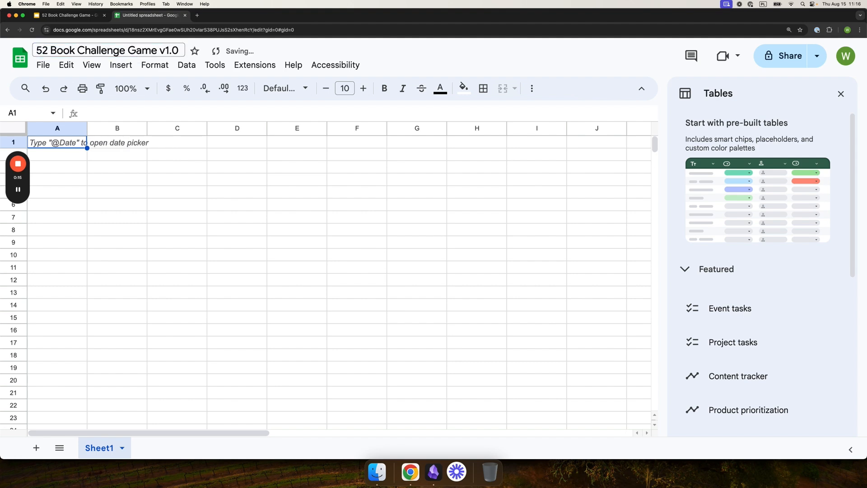
# Rename the sheet Sheet1 as "Book List".
pyautogui.click(69, 203)
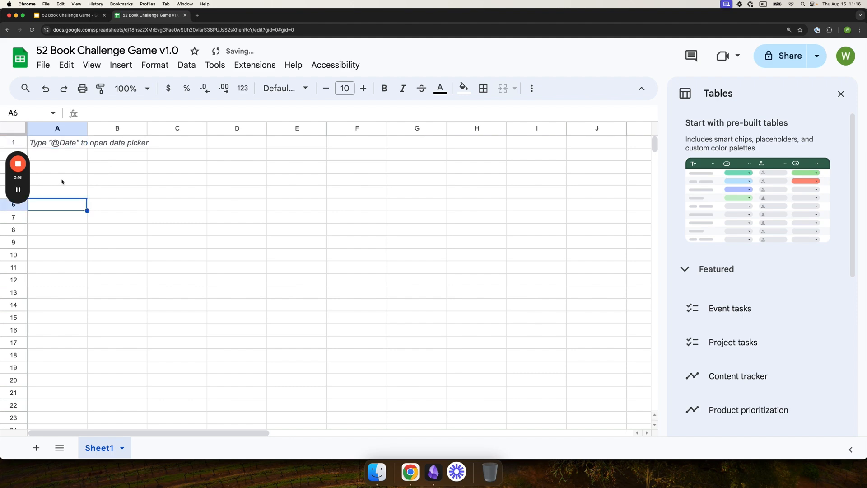
pyautogui.click(67, 147)
pyautogui.doubleClick(101, 448)
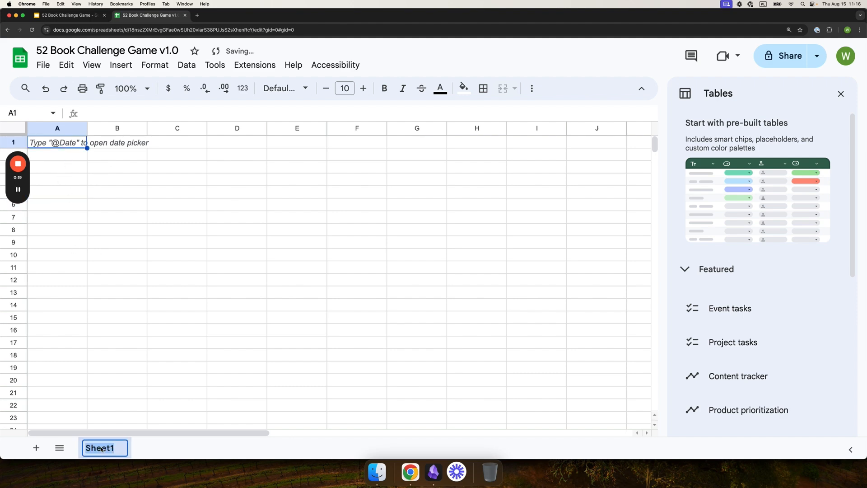
pyautogui.write('Book L')
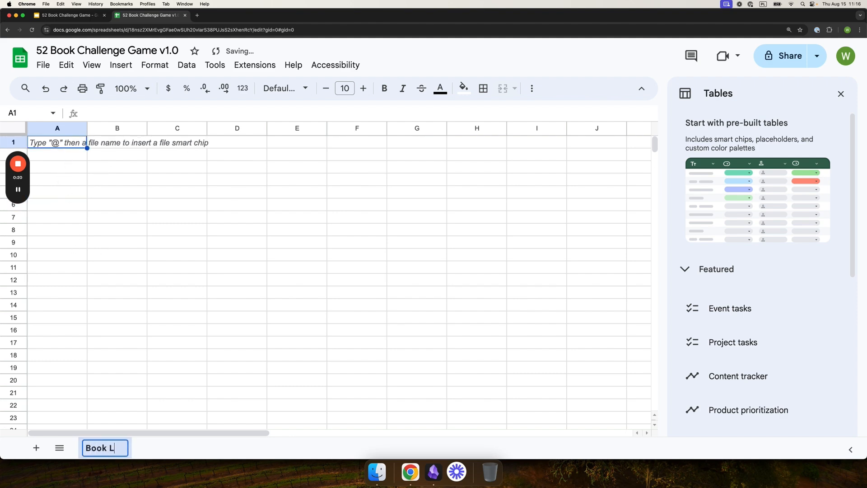
pyautogui.write('ist')
pyautogui.press('Return')
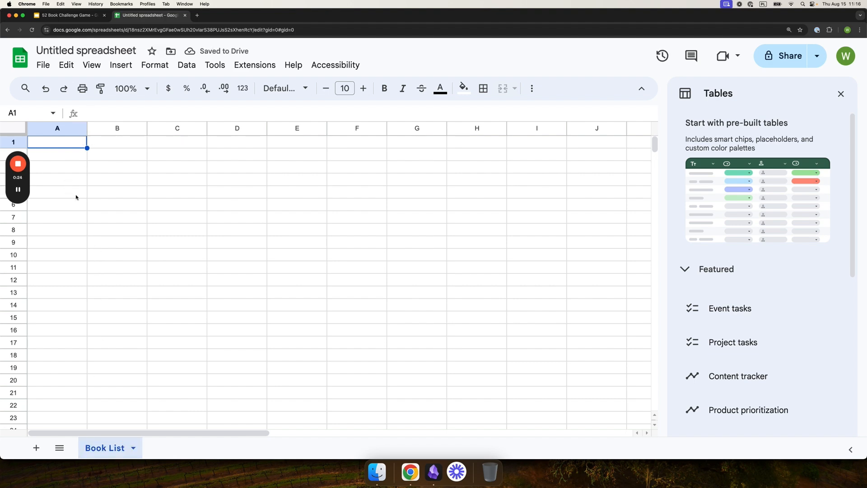
# Replace the default spreadsheet title with "52 Book Challenge Game v1.0" again.
pyautogui.click(91, 52)
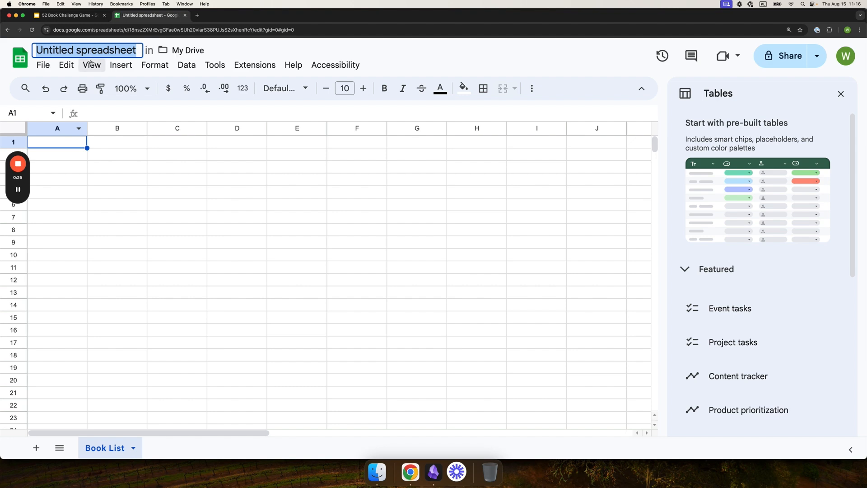
pyautogui.write('52 B')
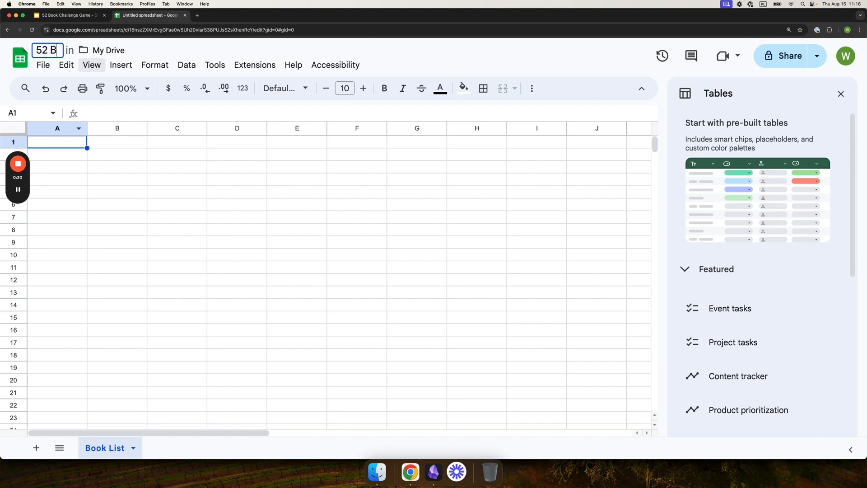
pyautogui.write('ook List')
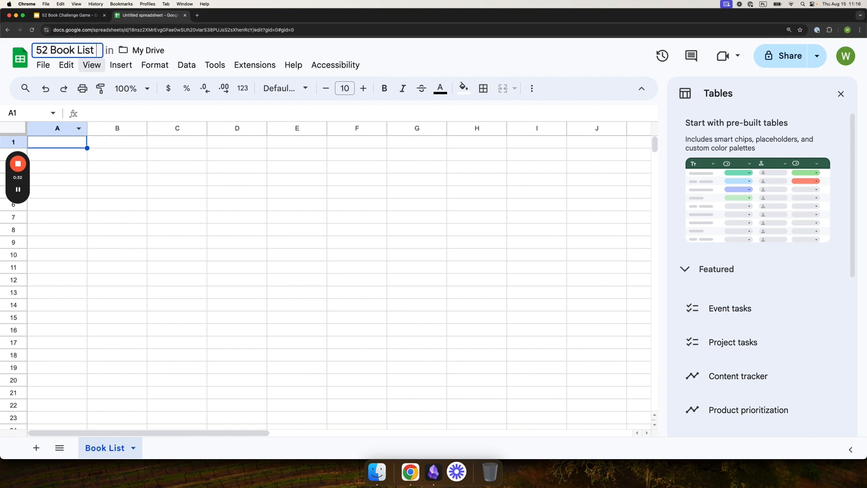
pyautogui.press('BackSpace')
pyautogui.press('BackSpace')
pyautogui.press('BackSpace')
pyautogui.press('BackSpace')
pyautogui.press('BackSpace')
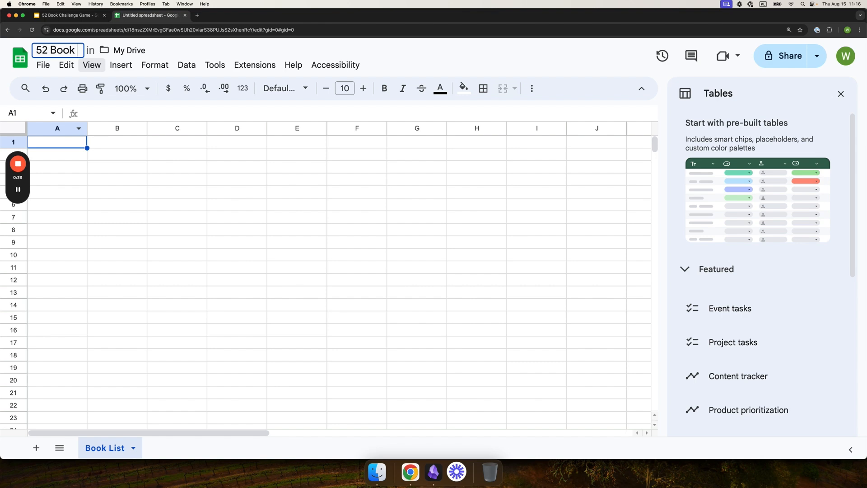
pyautogui.write('Challenge G')
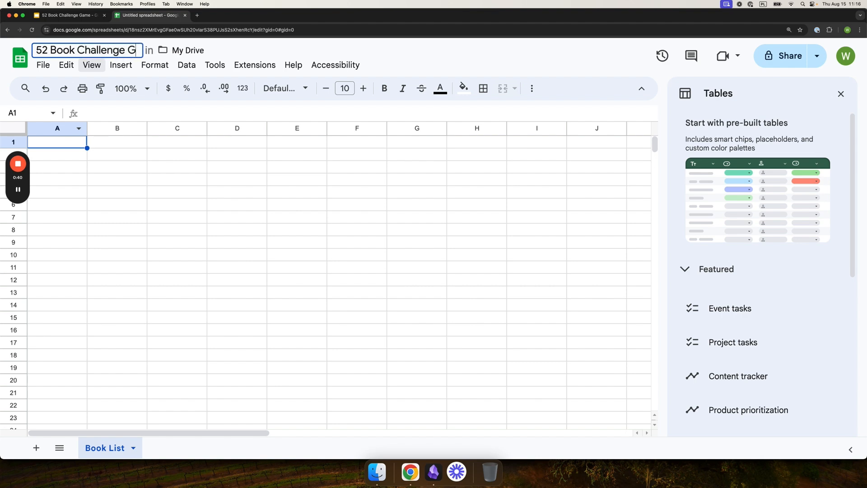
pyautogui.write('ame v1.0')
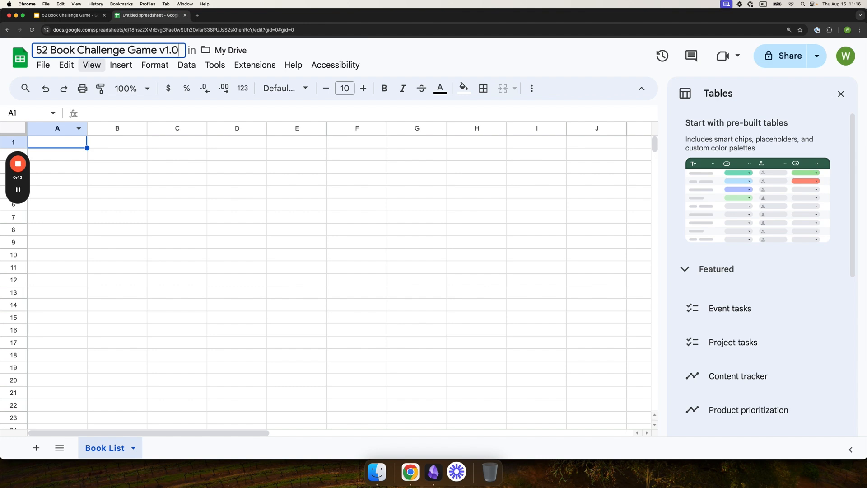
pyautogui.press('Return')
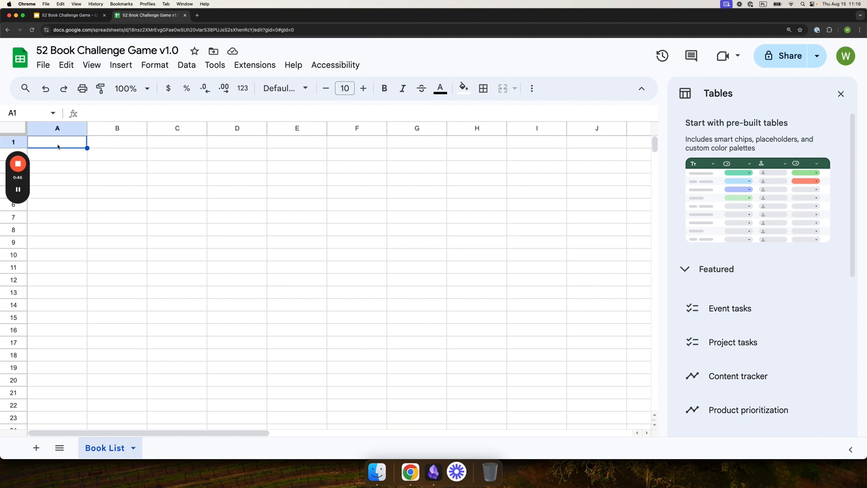
# Enter the header "Number" in A1 and the values 1 and 2 in the two cells below it.
pyautogui.write('Number')
pyautogui.press('Return')
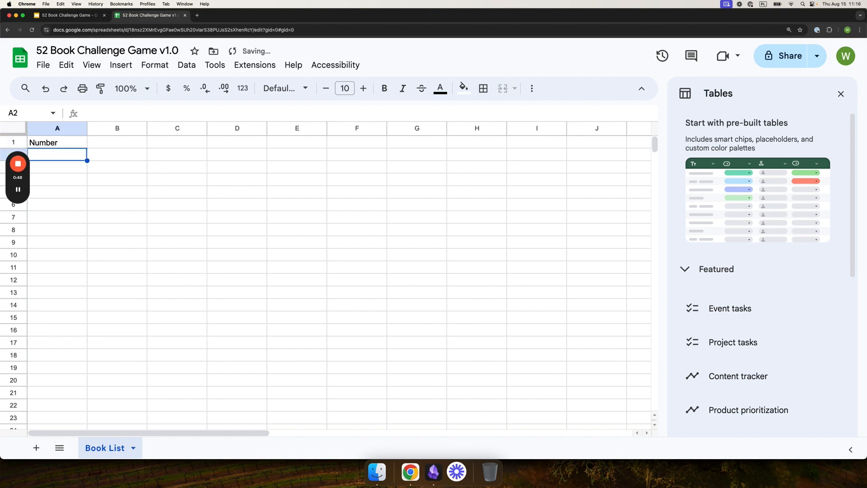
pyautogui.write('1')
pyautogui.press('Return')
pyautogui.write('2')
pyautogui.press('Return')
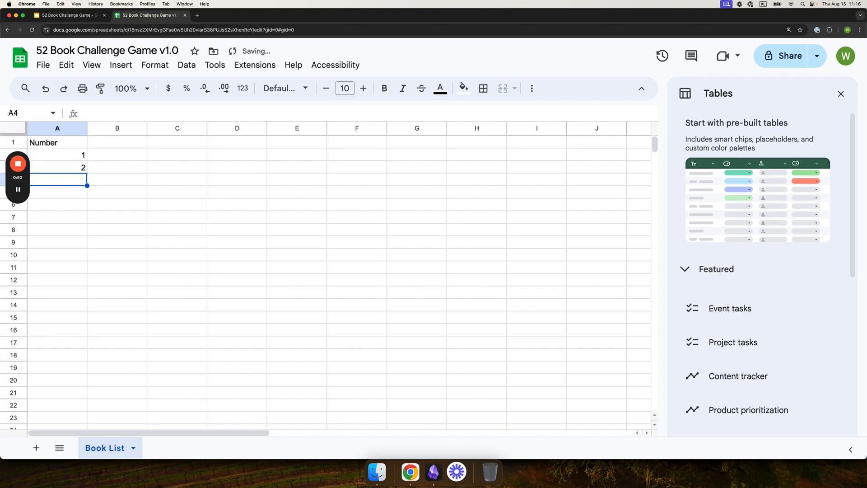
# Extend the number series from A2:A3 down column A to 52 in row 53 and check where it ends.
pyautogui.moveTo(58, 162); pyautogui.dragTo(83, 342)
pyautogui.click(110, 316)
pyautogui.scroll(10, 111, 311)
pyautogui.scroll(-5, 102, 271)
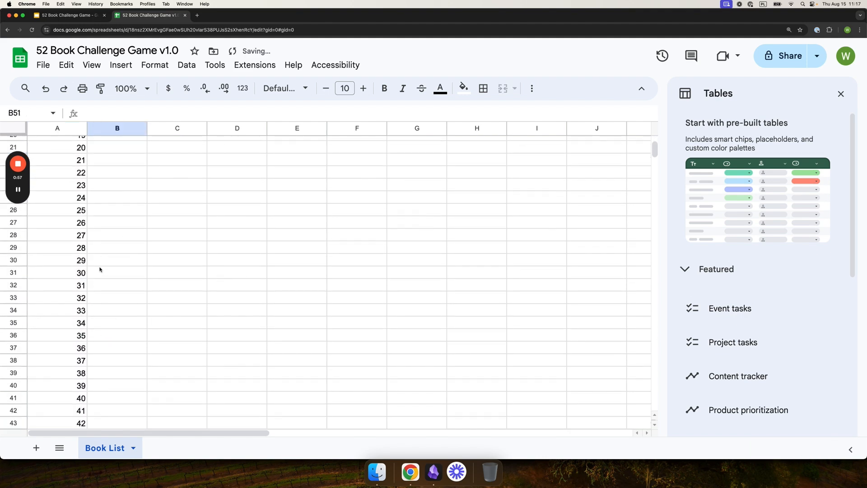
pyautogui.scroll(-10, 93, 271)
pyautogui.scroll(4, 85, 272)
pyautogui.click(76, 215)
pyautogui.click(76, 224)
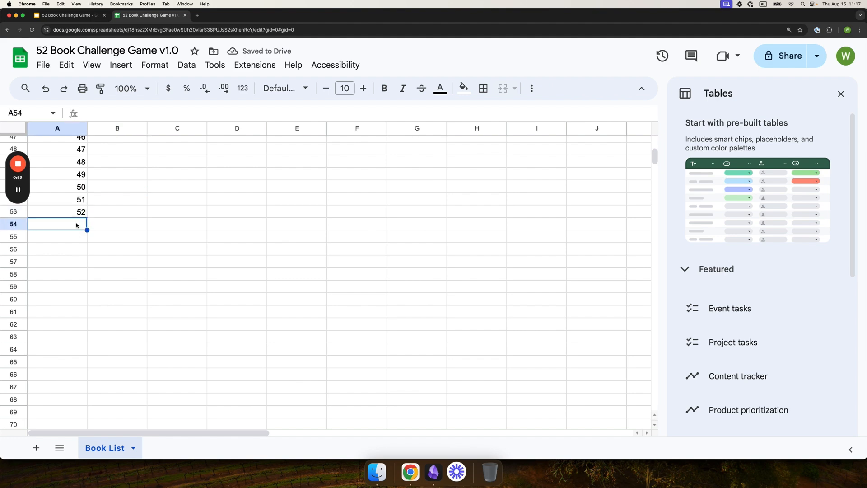
# Enter the marker "END" in A54, directly below number 52, and fill it across row 54.
pyautogui.write('END')
pyautogui.press('Return')
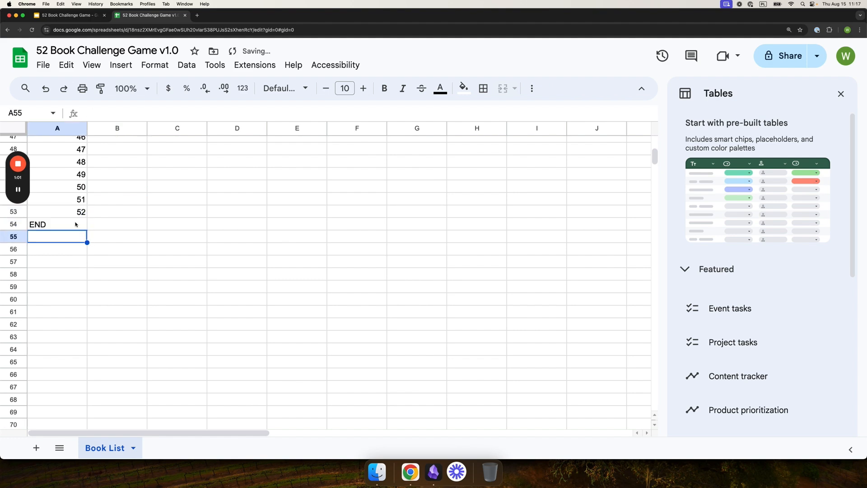
pyautogui.press('Up')
pyautogui.moveTo(88, 230); pyautogui.dragTo(453, 235)
# Add the headers "Title" in B1 and "Start Date" in C1.
pyautogui.scroll(15, 316, 289)
pyautogui.click(111, 148)
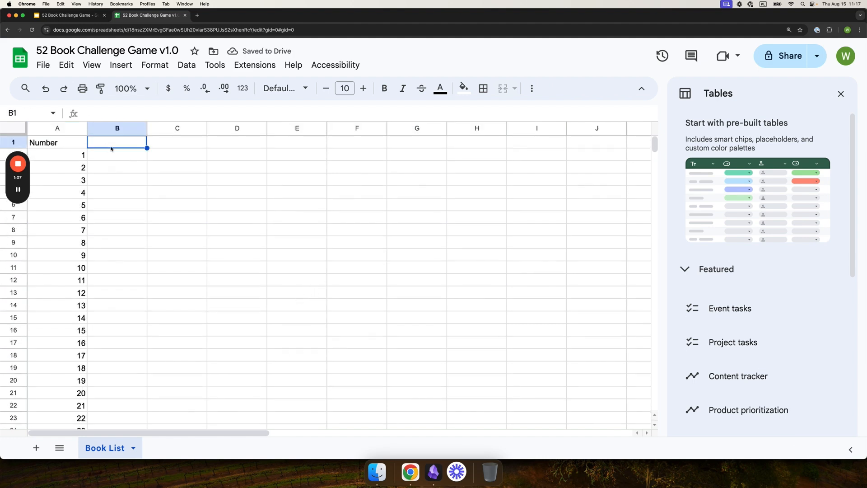
pyautogui.write('Title')
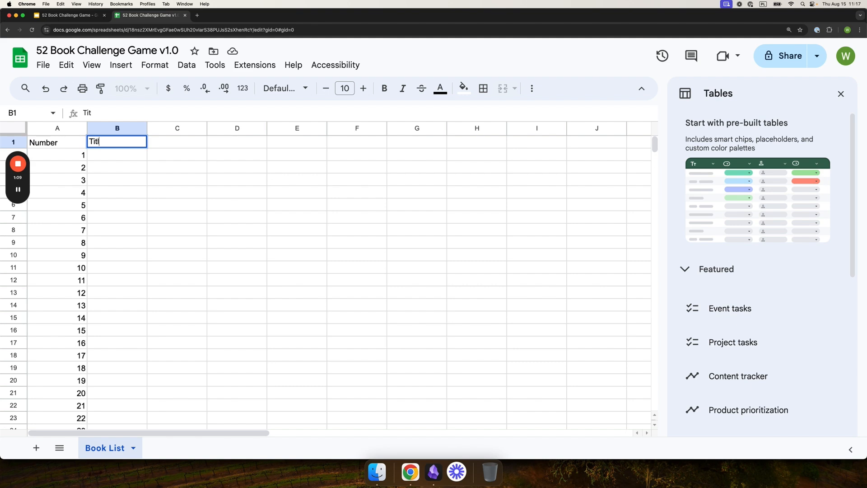
pyautogui.press('Return')
pyautogui.press('Right')
pyautogui.press('Up')
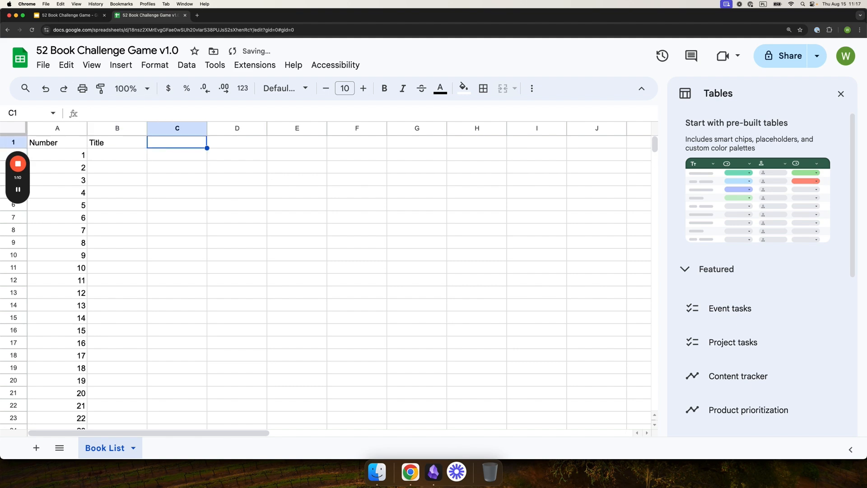
pyautogui.write('Start Date')
pyautogui.press('Return')
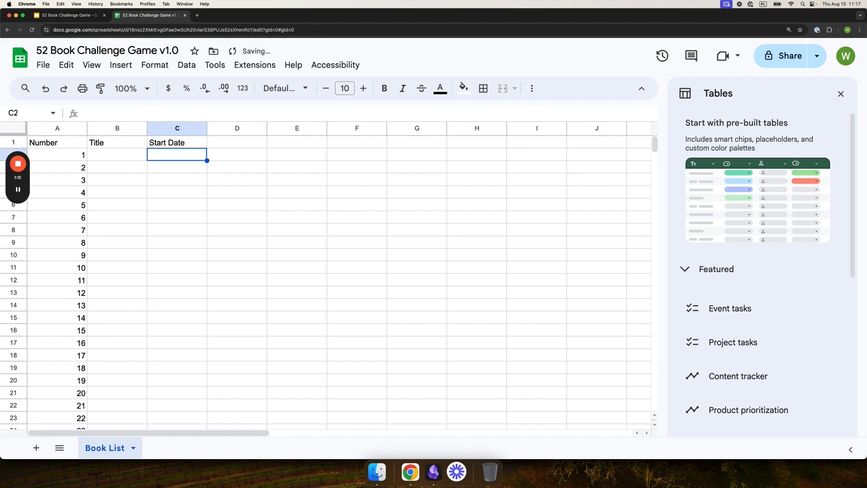
# Add the headers "Finish Date" in D1 and "Difficulty" in E1.
pyautogui.press('Right')
pyautogui.press('Up')
pyautogui.write('F')
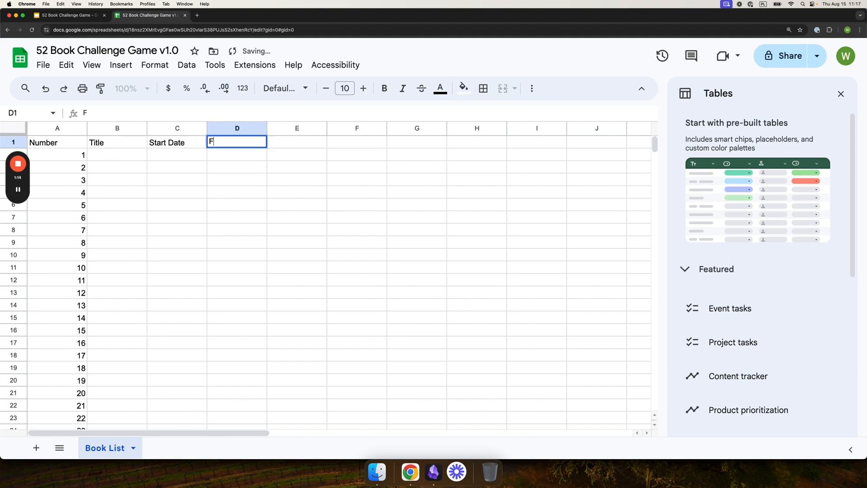
pyautogui.write('inish Date')
pyautogui.press('Return')
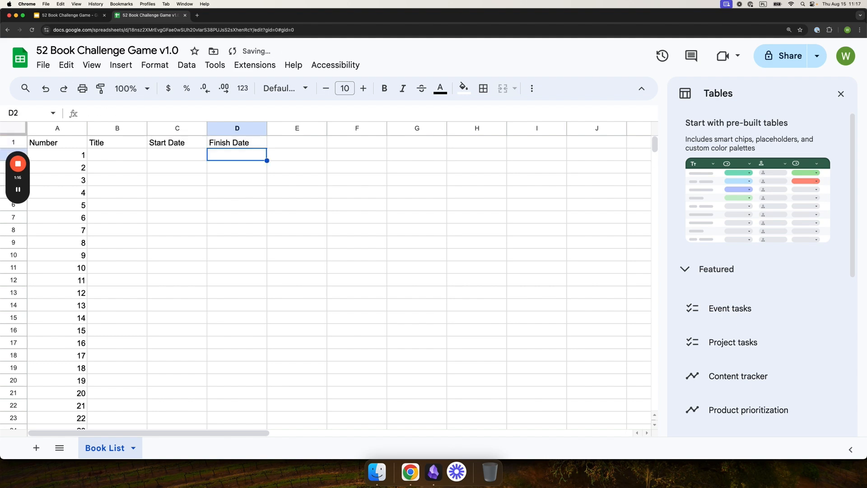
pyautogui.press('Right')
pyautogui.press('Up')
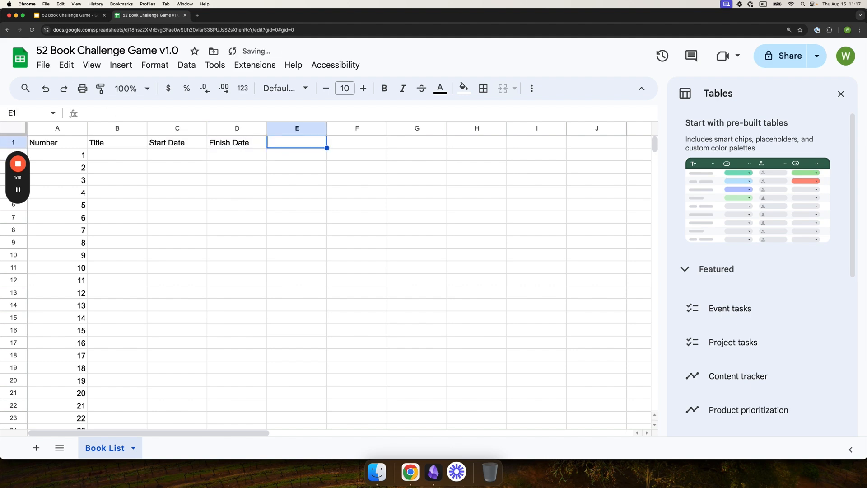
pyautogui.write('Diffic')
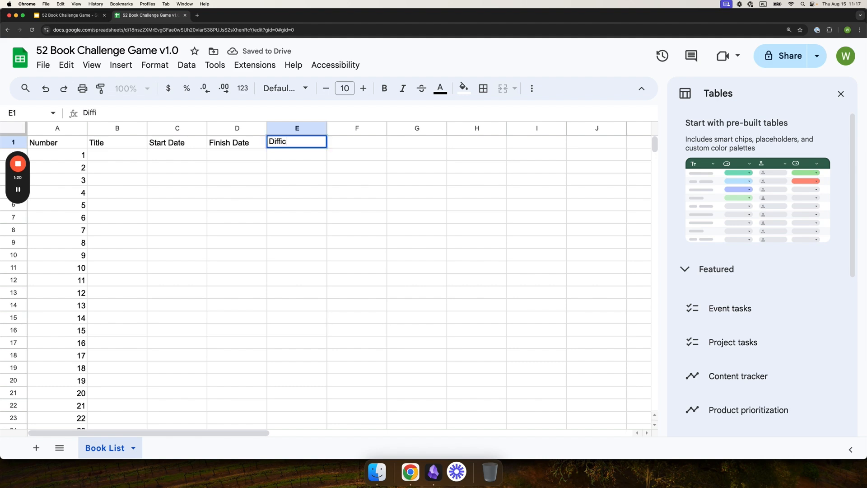
pyautogui.write('ulty')
pyautogui.press('Return')
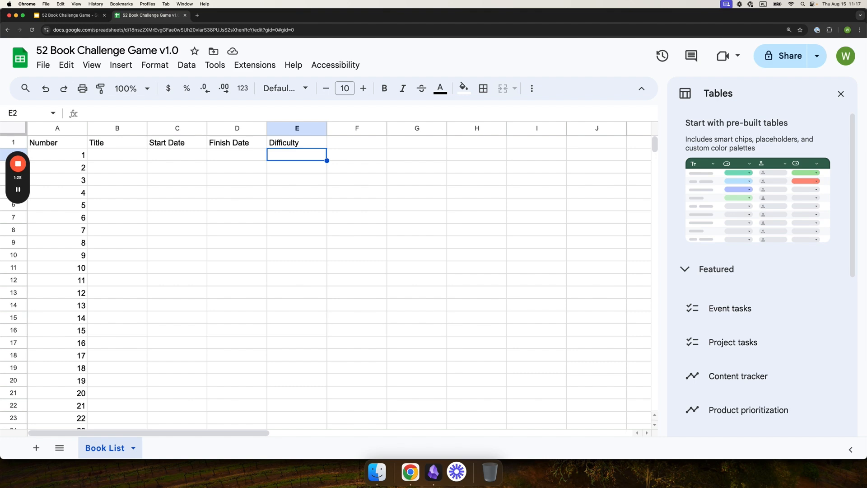
# Add the header "Bonus For Finishing" in F1 and widen column F to fit it.
pyautogui.press('Right')
pyautogui.press('Up')
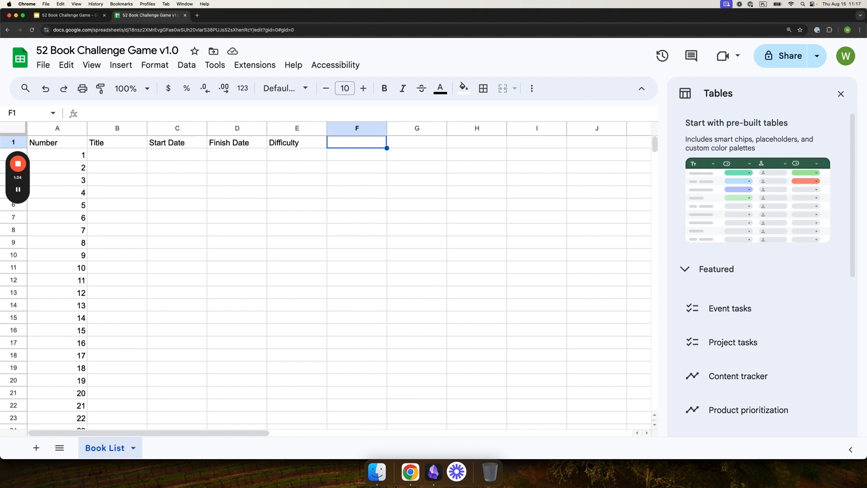
pyautogui.write('B')
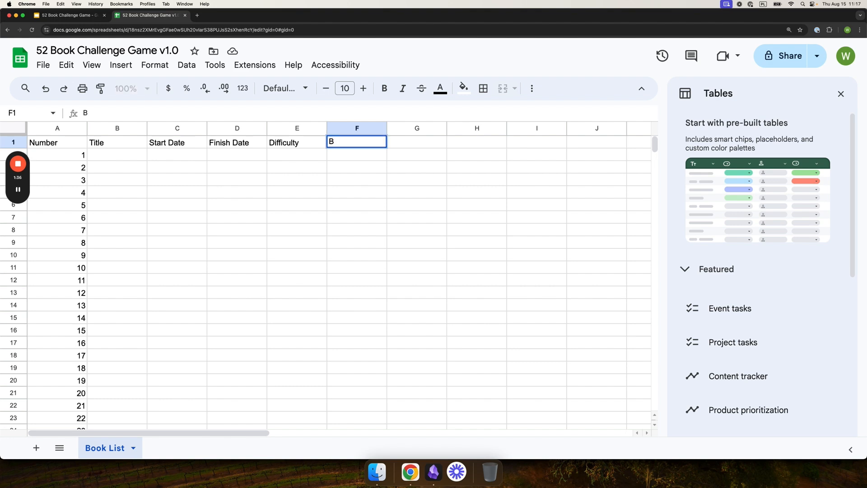
pyautogui.write('onush F')
pyautogui.write('Fo')
pyautogui.write('inishing')
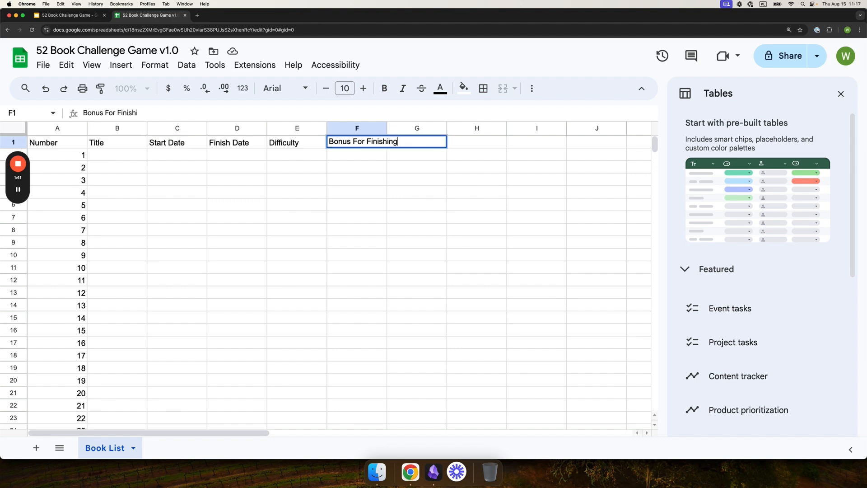
pyautogui.press('Return')
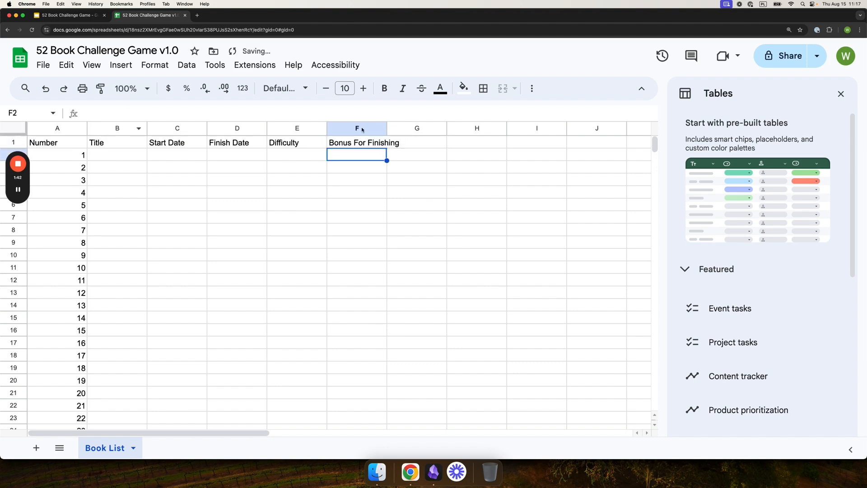
pyautogui.moveTo(387, 127); pyautogui.dragTo(405, 128)
pyautogui.click(361, 167)
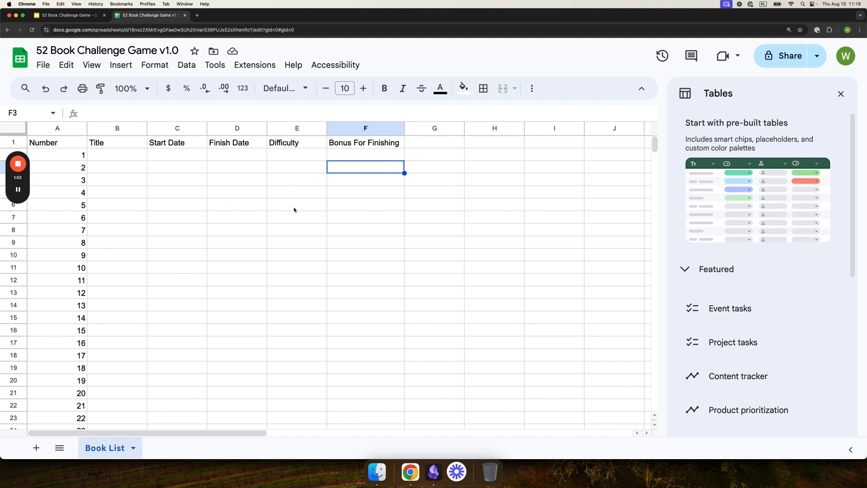
pyautogui.click(126, 161)
pyautogui.click(163, 159)
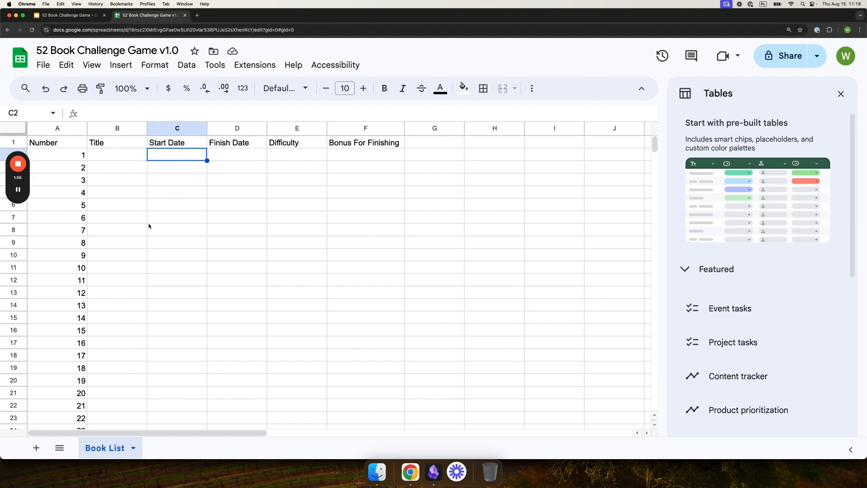
# Make the headers in A1:F1 bold.
pyautogui.moveTo(19, 168)
pyautogui.moveTo(61, 143); pyautogui.dragTo(387, 149)
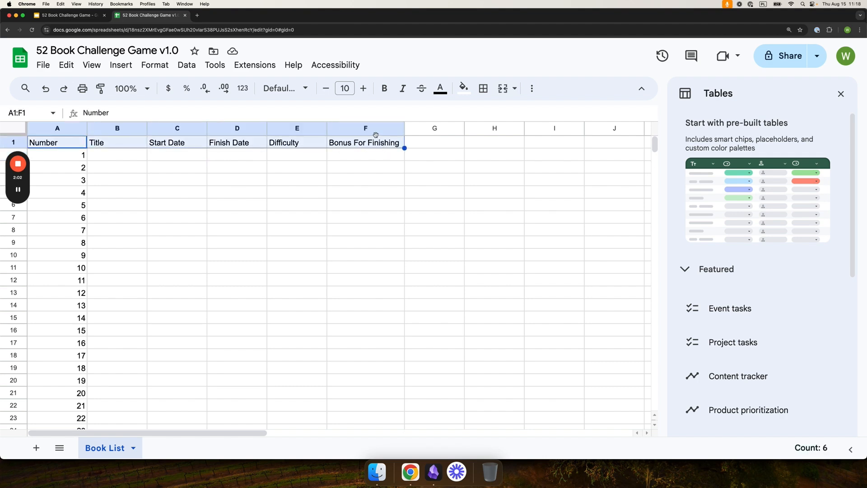
pyautogui.press('super+b')
pyautogui.click(235, 188)
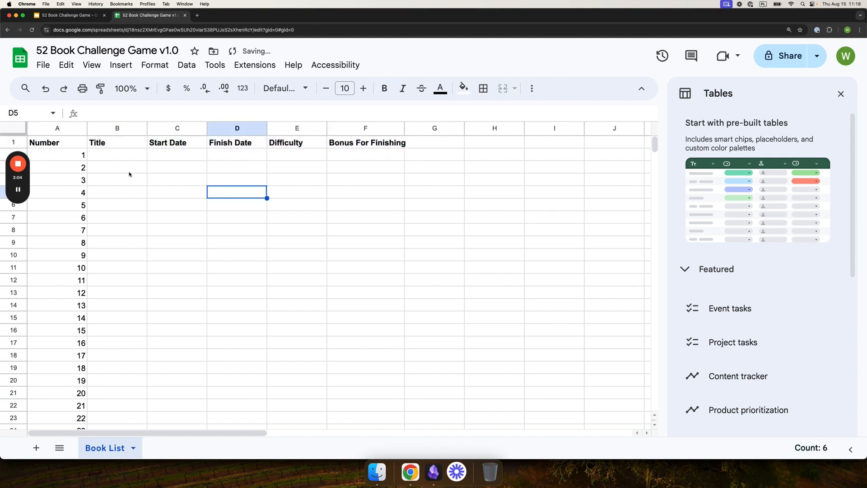
# Enter the first book title "Thinking Fast and Slow" in B2 and widen column B to fit it.
pyautogui.click(111, 158)
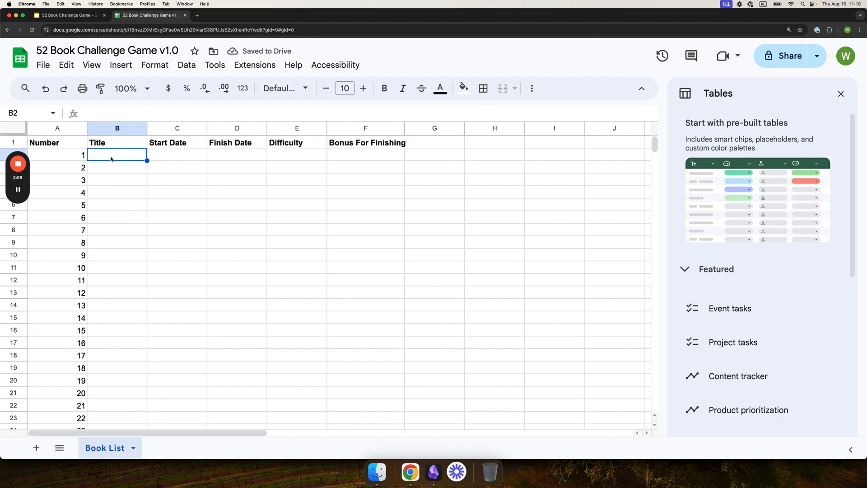
pyautogui.write('T')
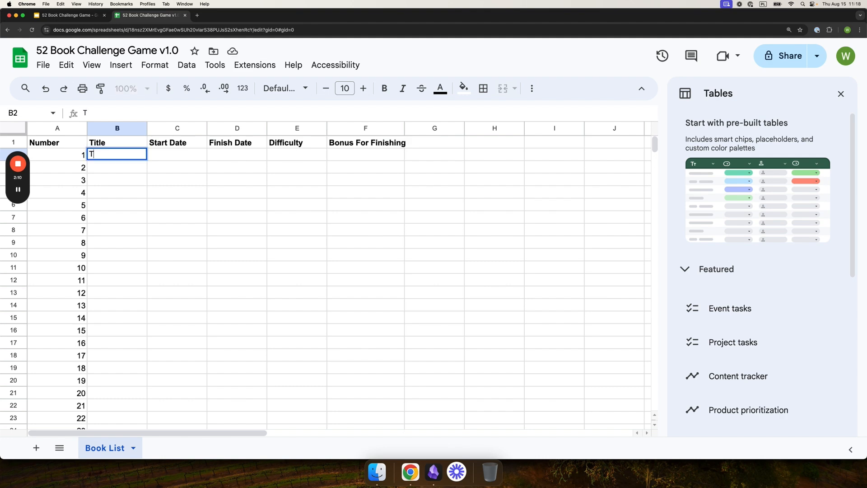
pyautogui.write('hinking Fast and Slow')
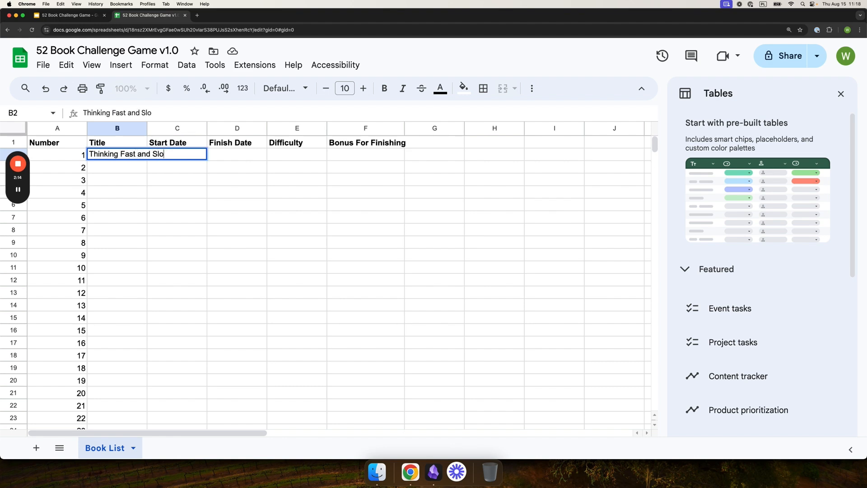
pyautogui.press('Return')
pyautogui.moveTo(147, 127); pyautogui.dragTo(185, 128)
pyautogui.click(243, 197)
# Enter the formula =TODAY() as the first book's start date in C2.
pyautogui.click(228, 156)
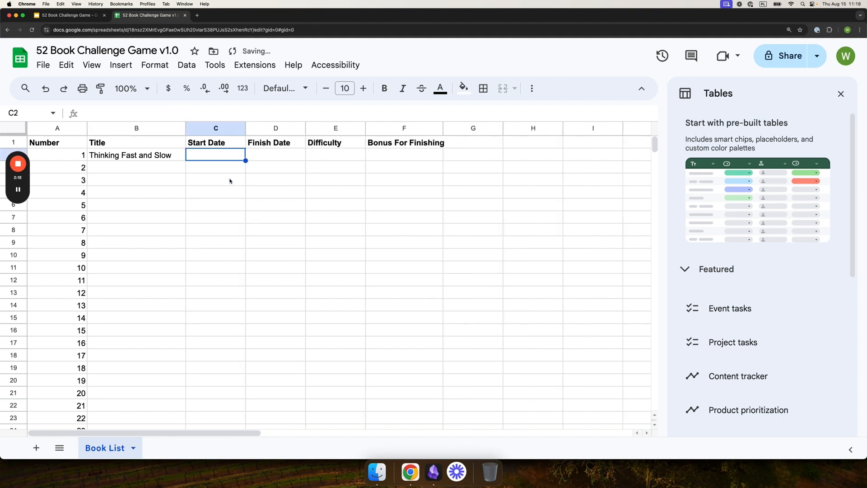
pyautogui.write('=TODAY(')
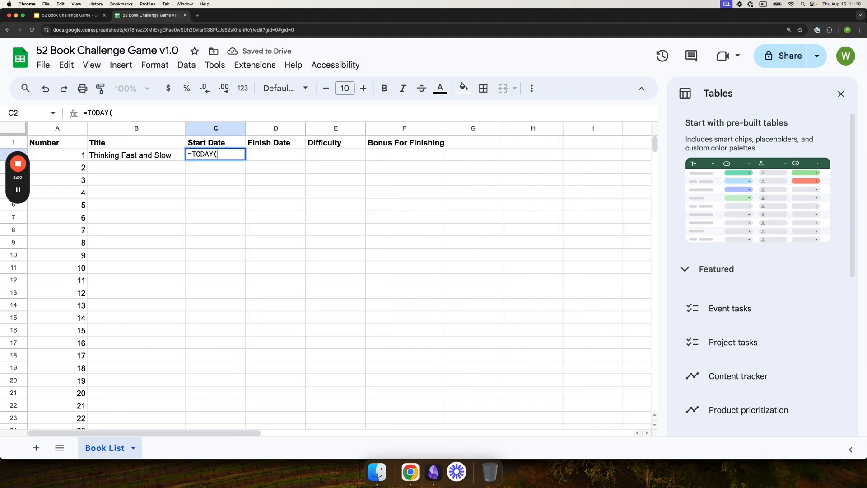
pyautogui.press('Return')
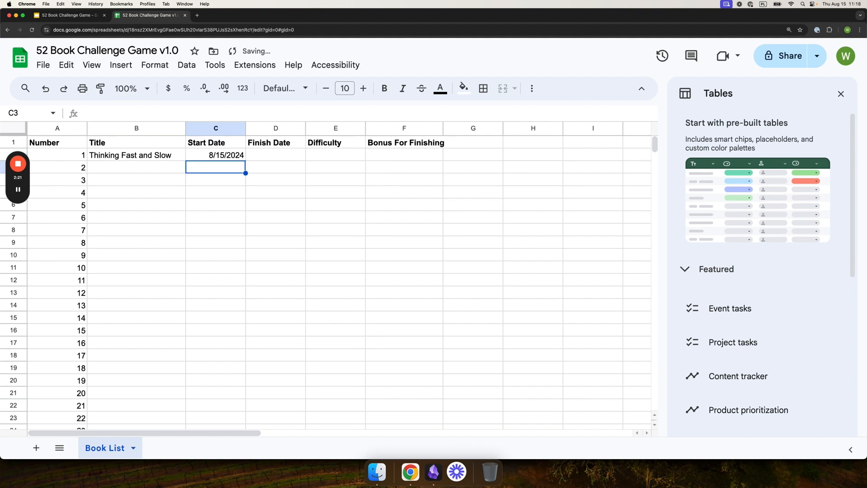
# Replace the formula in C2 with its fixed date value by pasting values only over it.
pyautogui.click(236, 158)
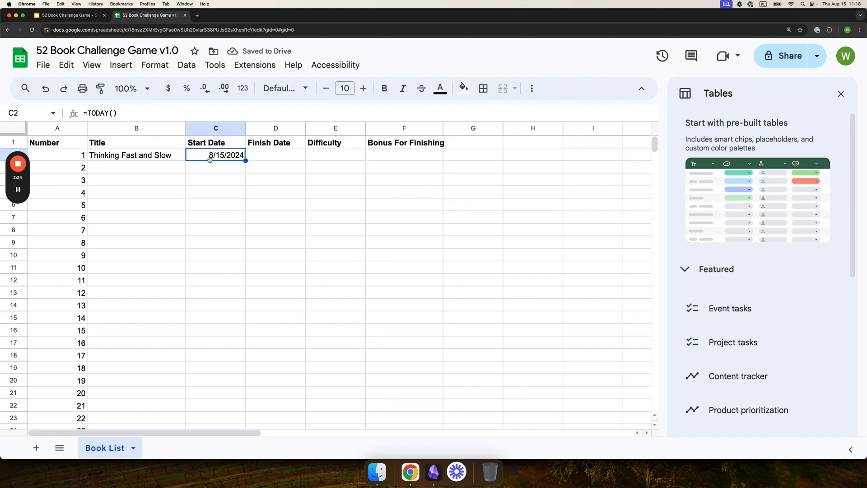
pyautogui.press('super+c')
pyautogui.press('shift+super+v')
pyautogui.click(221, 166)
pyautogui.click(218, 157)
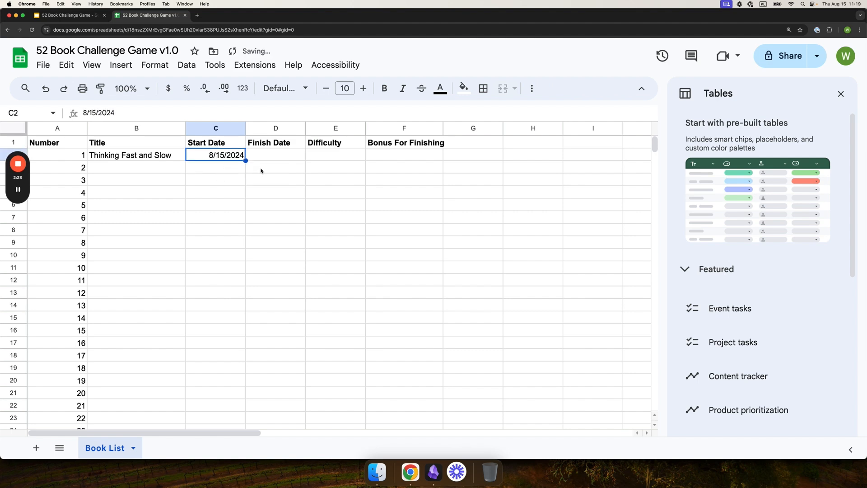
# Close the Tables sidebar and enter "Medium" as the first book's difficulty in E2.
pyautogui.click(273, 157)
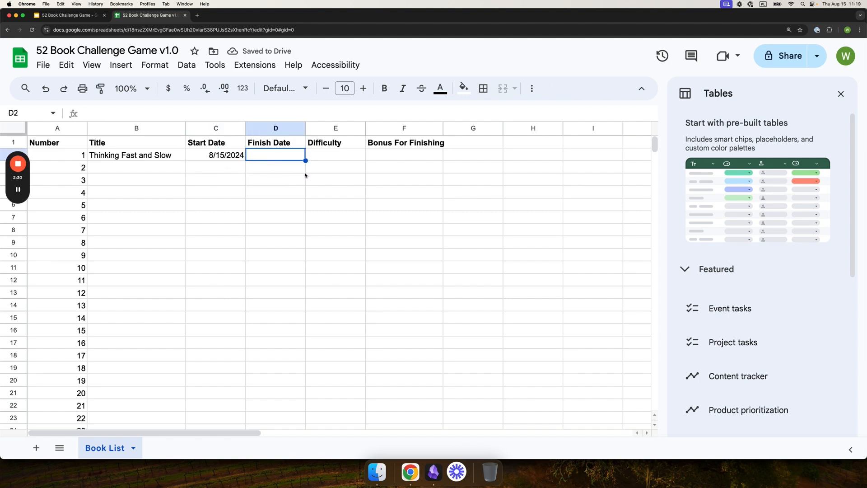
pyautogui.click(331, 158)
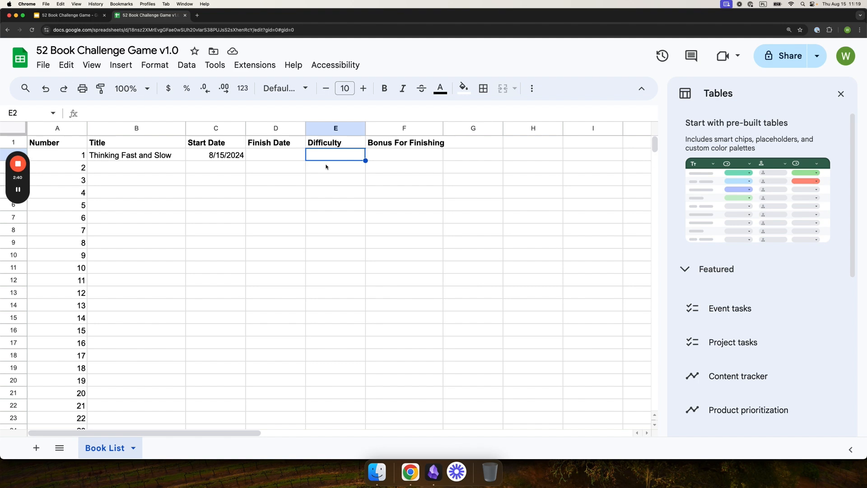
pyautogui.click(840, 93)
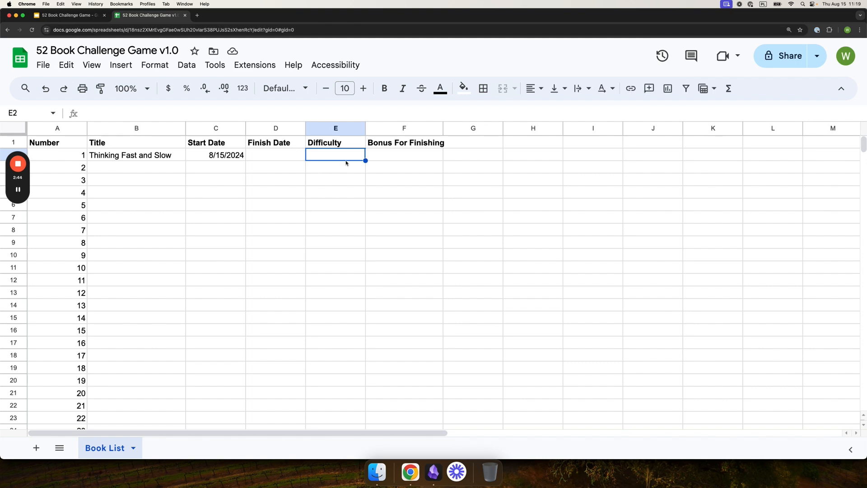
pyautogui.write('Me')
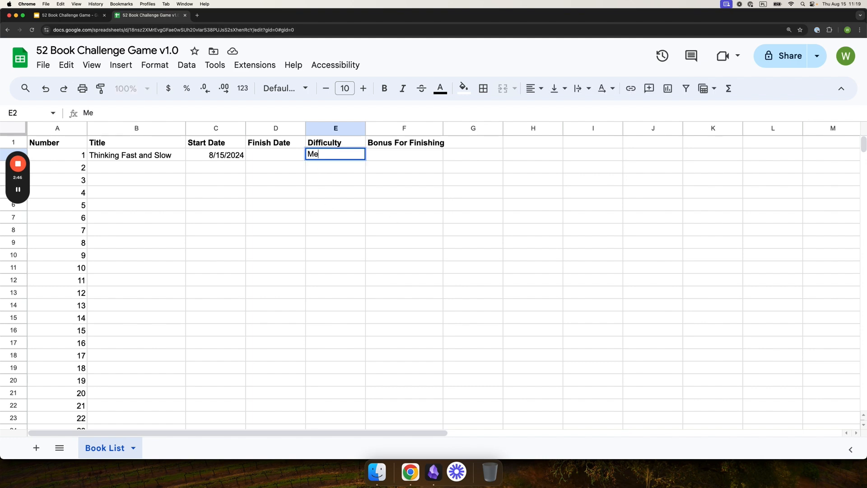
pyautogui.write('dium')
pyautogui.press('Return')
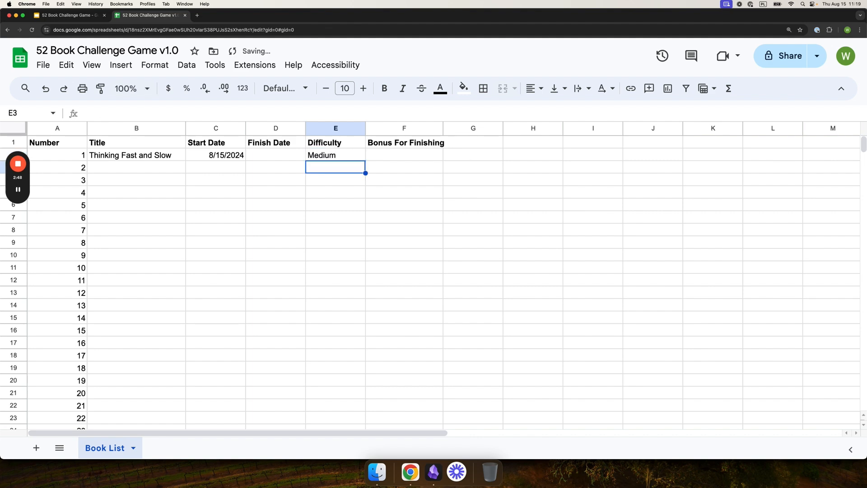
# Turn E2 into a dropdown and give its "Medium" option a light yellow colour.
pyautogui.rightClick(327, 156)
pyautogui.scroll(-3, 383, 402)
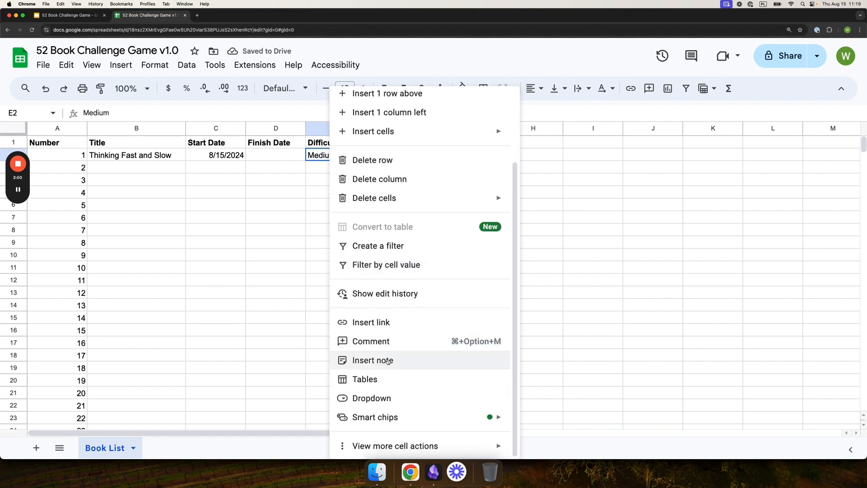
pyautogui.click(389, 400)
pyautogui.click(703, 232)
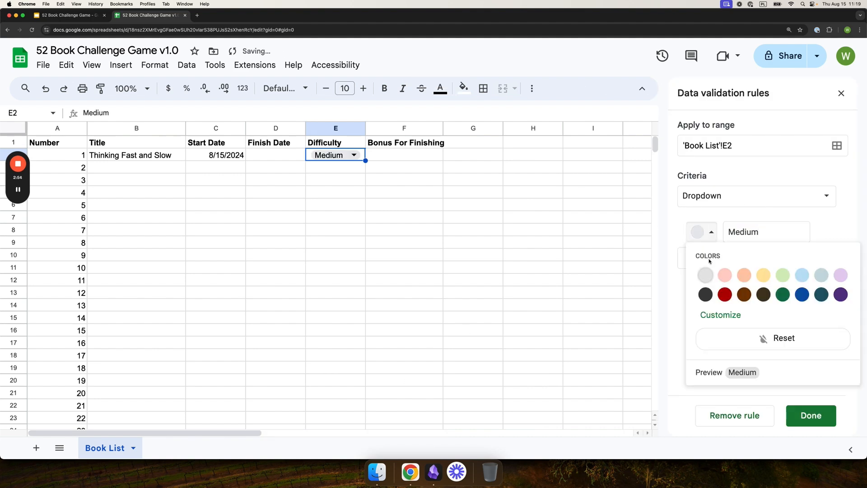
pyautogui.click(757, 275)
# Add an "Easy" option in dark green to the E2 dropdown and place it above "Medium".
pyautogui.click(720, 263)
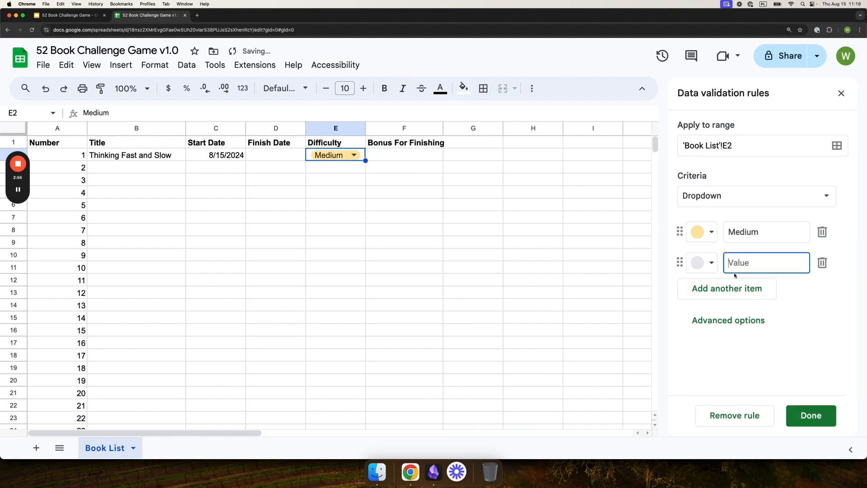
pyautogui.write('Easyt')
pyautogui.click(701, 263)
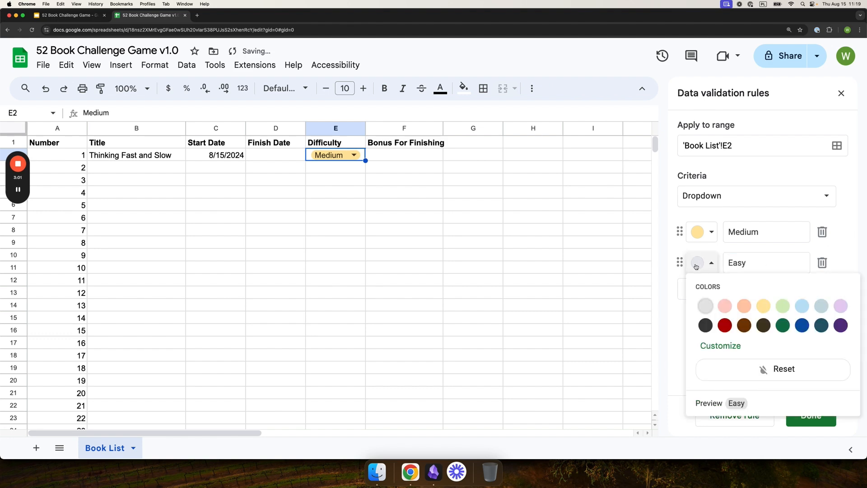
pyautogui.click(786, 324)
pyautogui.moveTo(679, 262); pyautogui.dragTo(680, 231)
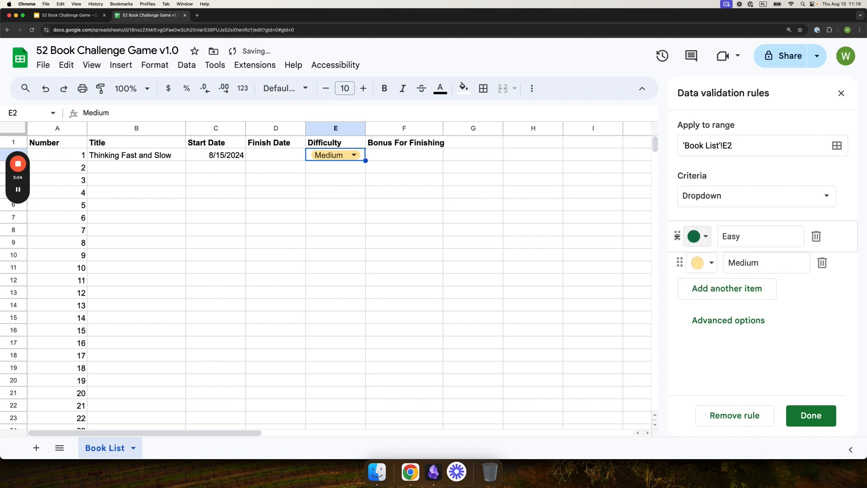
# Add a "Hard" option in dark red to the E2 dropdown and save the validation rule.
pyautogui.click(720, 294)
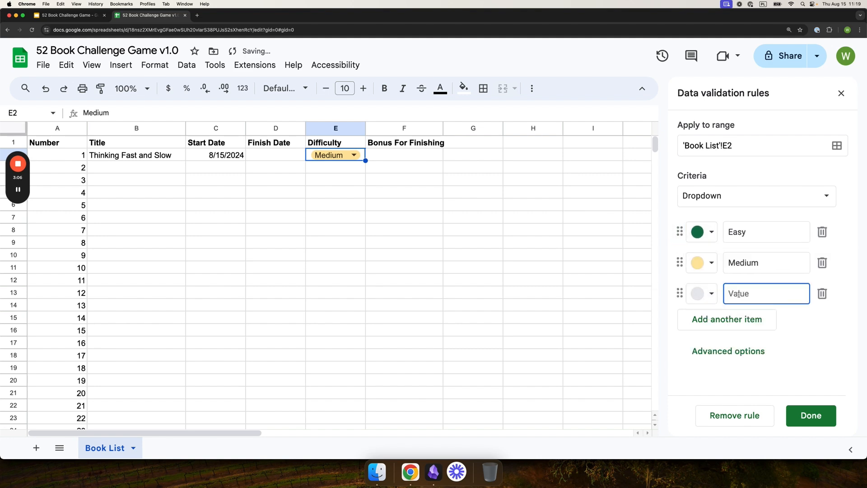
pyautogui.write('Hard')
pyautogui.click(704, 293)
pyautogui.click(705, 353)
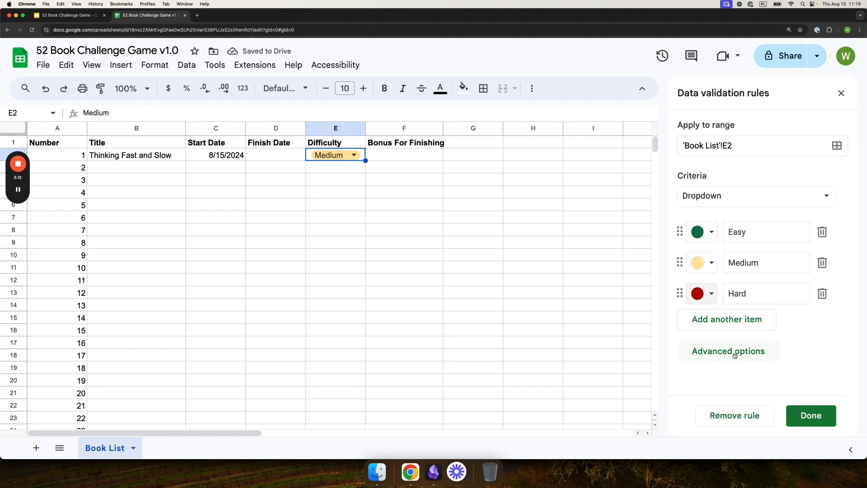
pyautogui.click(811, 415)
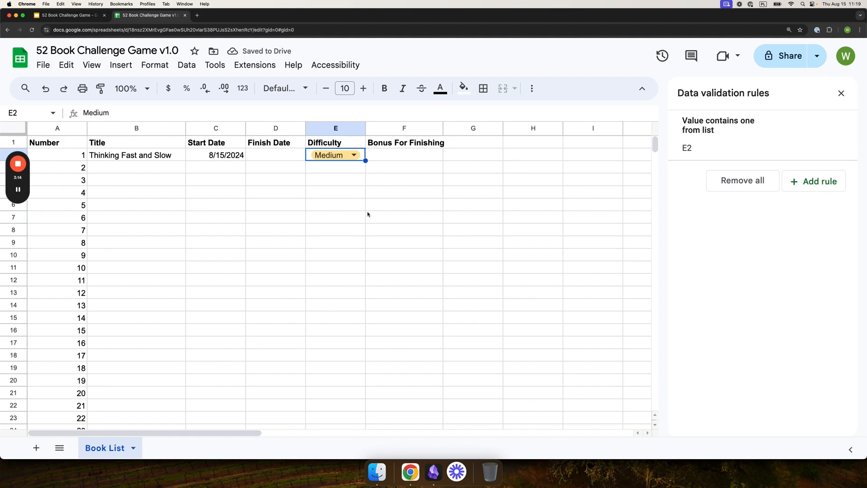
# Test the E2 dropdown by switching the first book's difficulty to Hard and back to Medium.
pyautogui.press('Return')
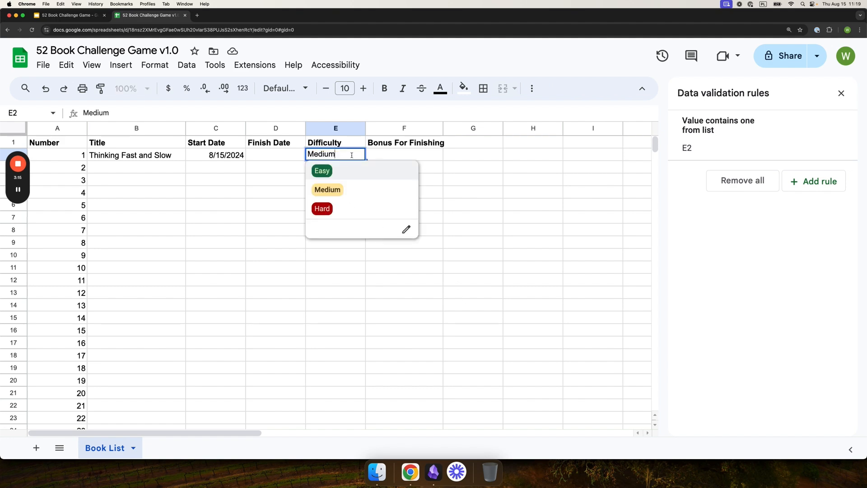
pyautogui.click(332, 208)
pyautogui.press('Return')
pyautogui.click(389, 183)
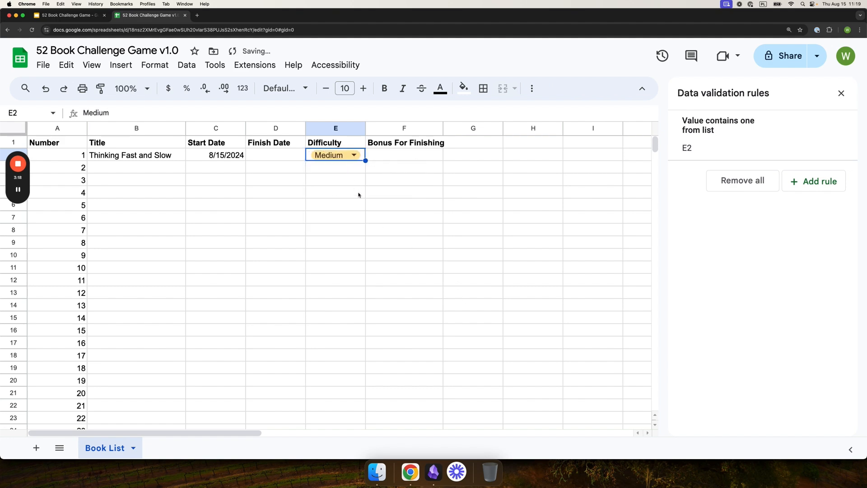
pyautogui.click(323, 183)
# Widen the Bonus For Finishing column slightly so its header fits.
pyautogui.click(403, 158)
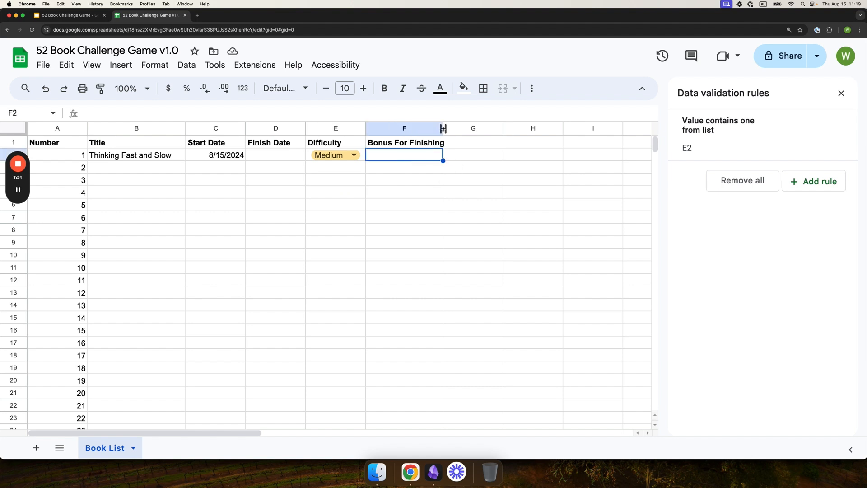
pyautogui.moveTo(443, 129); pyautogui.dragTo(452, 130)
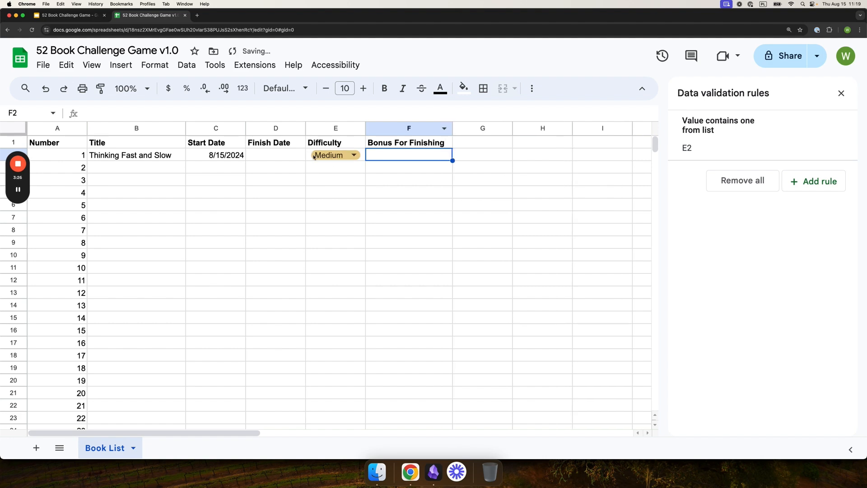
pyautogui.click(306, 245)
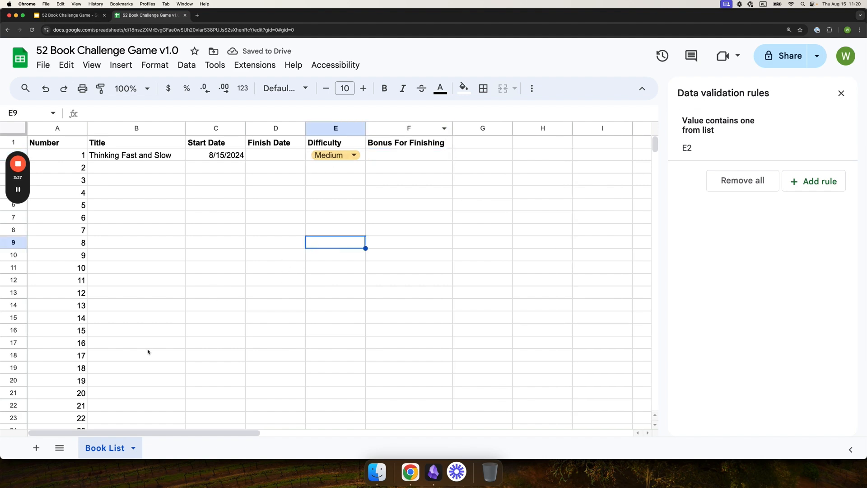
# Add a new sheet to the spreadsheet and rename it "Constants".
pyautogui.click(36, 448)
pyautogui.write('C')
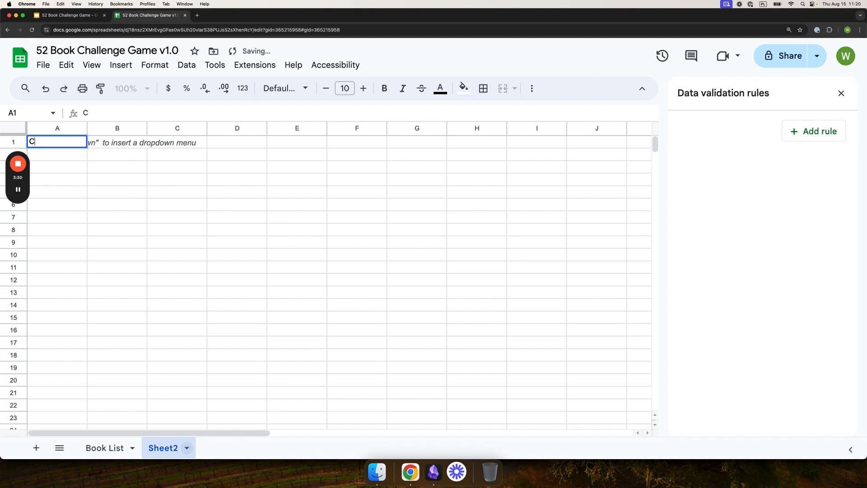
pyautogui.press('Escape')
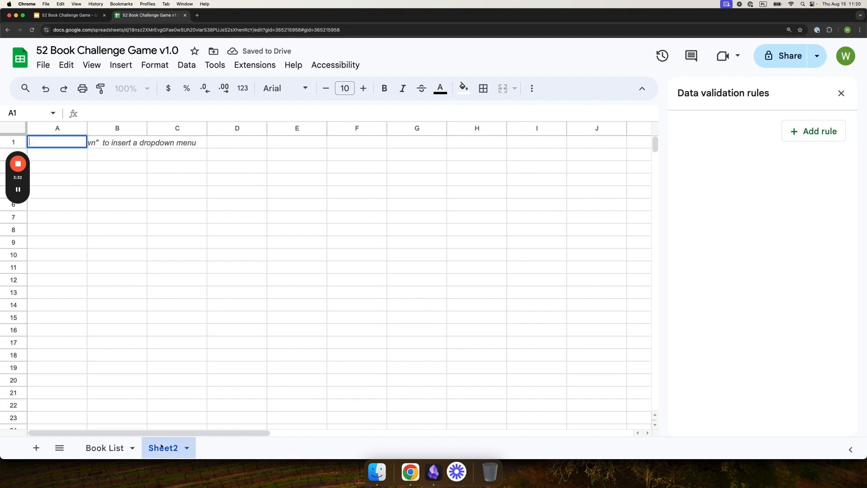
pyautogui.doubleClick(161, 447)
pyautogui.write('Constants')
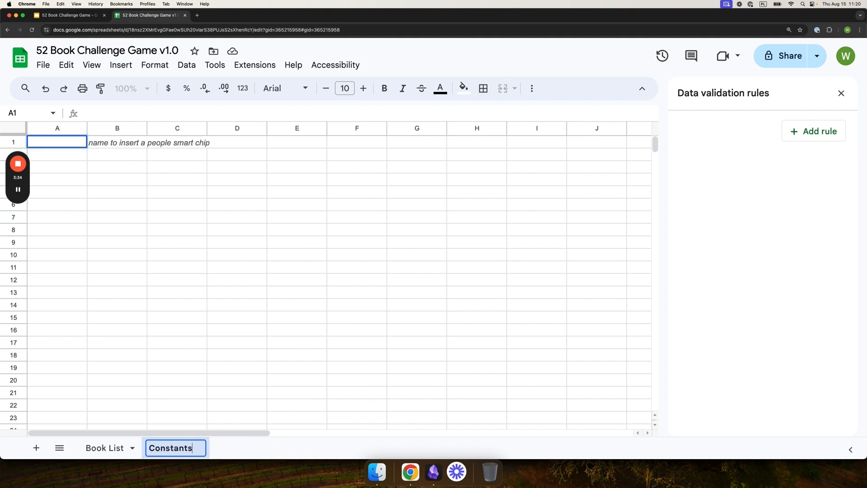
pyautogui.press('Return')
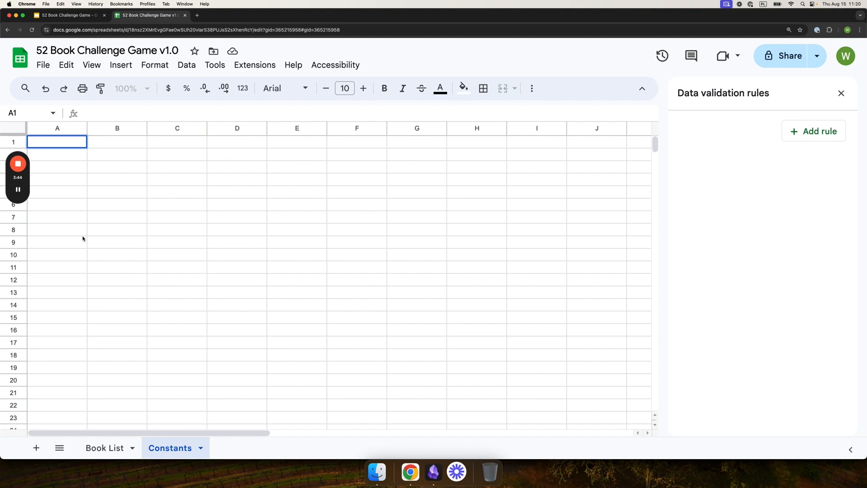
# Enter the label "Game Start Date" in A1 of the Constants sheet and widen column A to fit it.
pyautogui.write('Game Start Date')
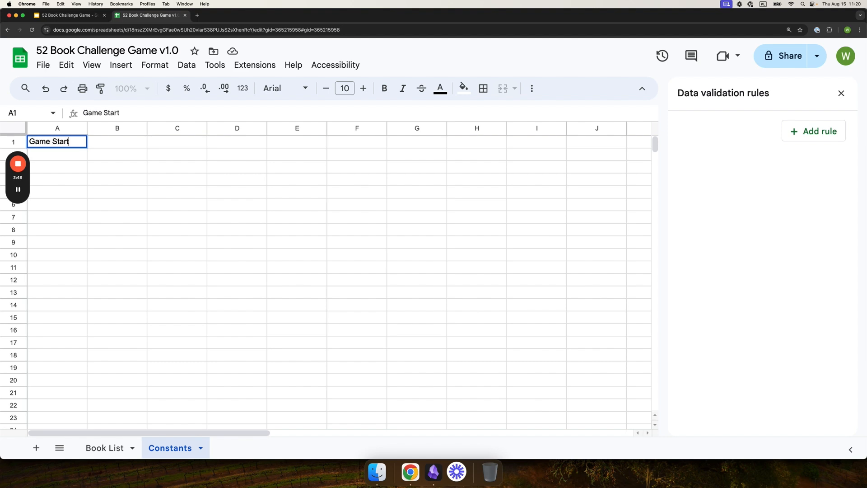
pyautogui.press('Return')
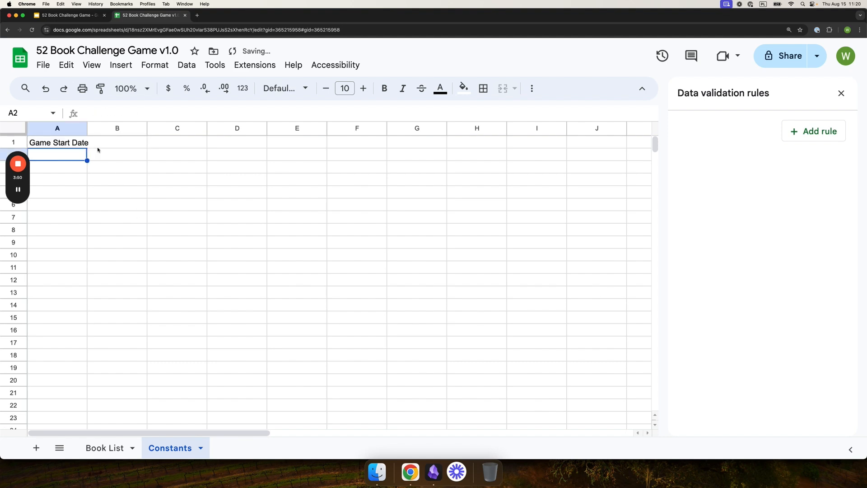
pyautogui.moveTo(87, 128); pyautogui.dragTo(102, 128)
# Enter the formula =TODAY() in B1 as the game start date.
pyautogui.click(149, 144)
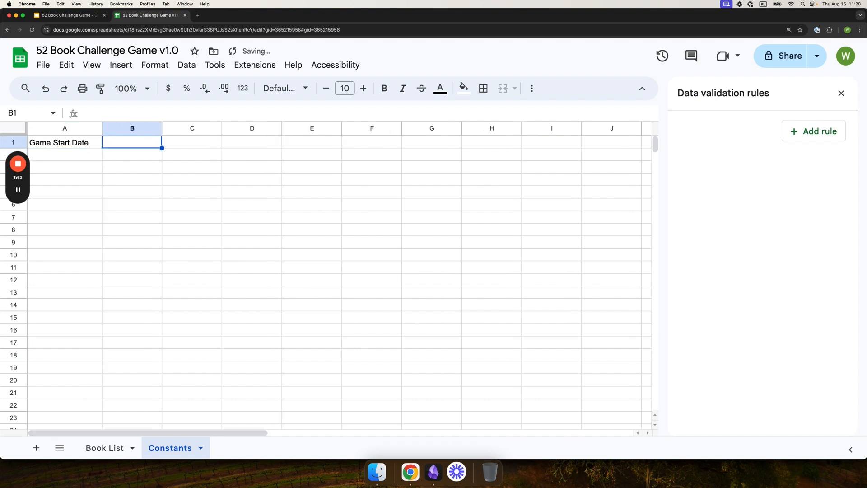
pyautogui.write('=toda')
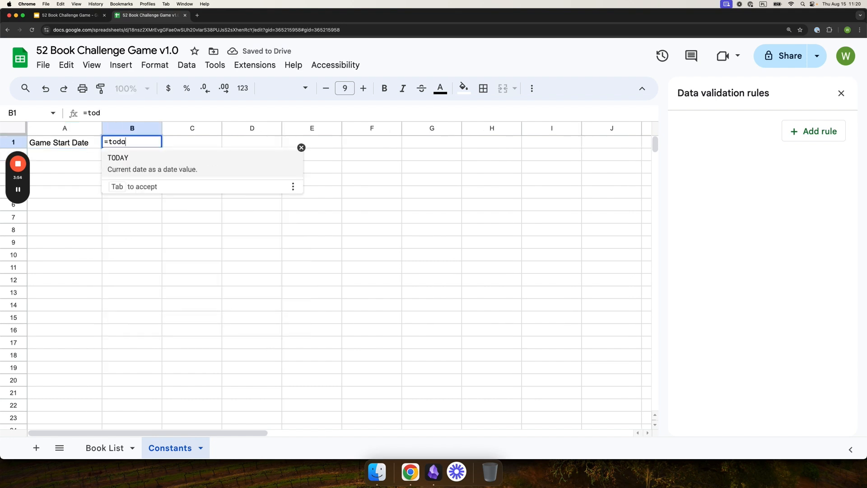
pyautogui.write('y')
pyautogui.press('Return')
# Replace the formula in B1 with its fixed date by pasting values only over it.
pyautogui.click(159, 145)
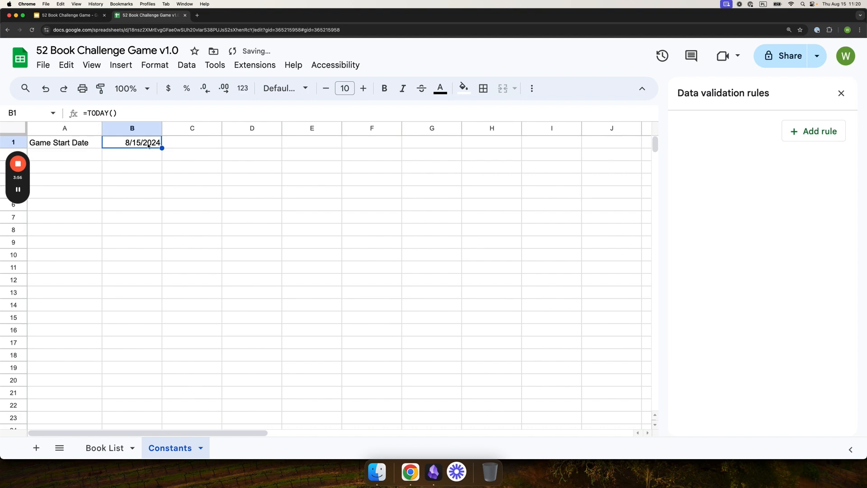
pyautogui.press('cmd+c')
pyautogui.press('cmd+shift+v')
pyautogui.click(159, 168)
pyautogui.click(113, 148)
pyautogui.click(126, 155)
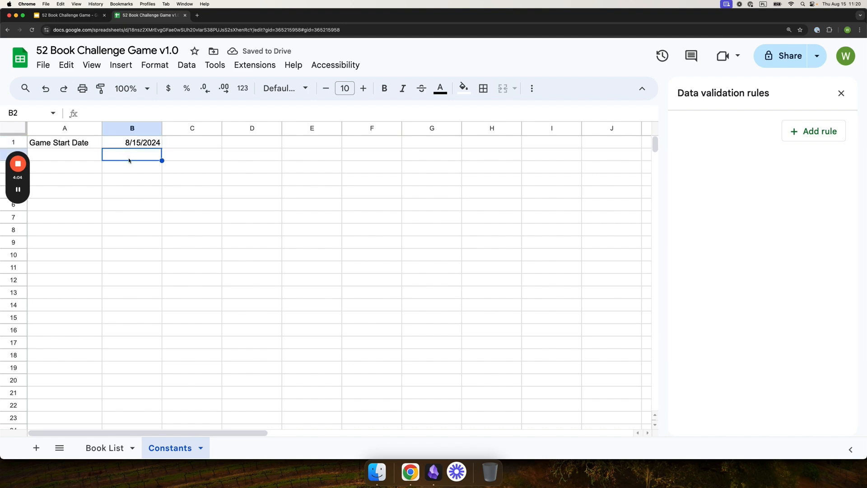
# Enter the difficulty labels Easy, Medium and Hard in A2 to A4 of the Constants sheet.
pyautogui.click(76, 158)
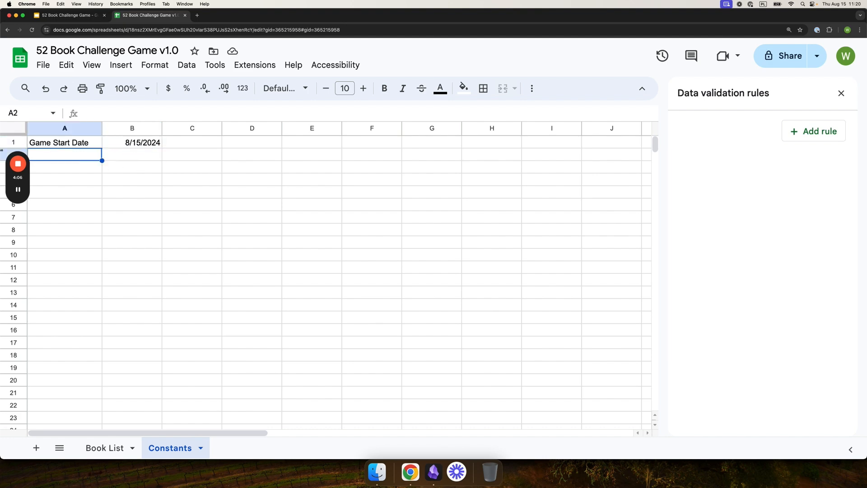
pyautogui.moveTo(11, 178)
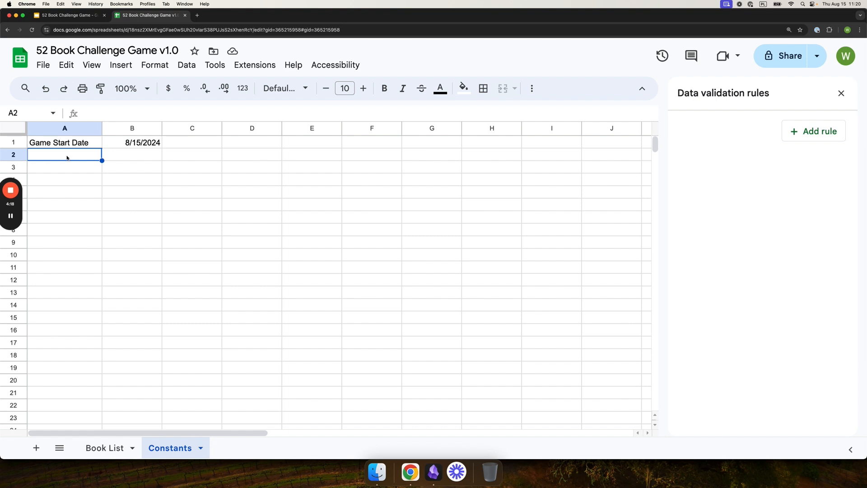
pyautogui.write('Ead')
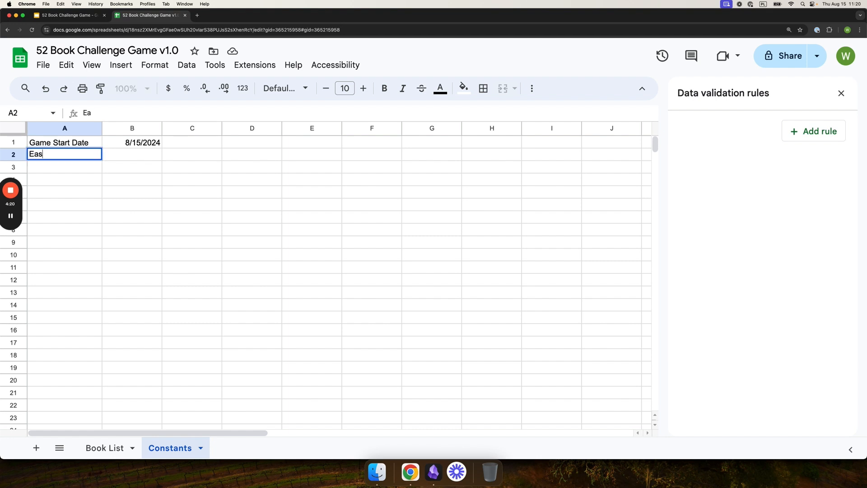
pyautogui.write('y')
pyautogui.press('Return')
pyautogui.write('Medium')
pyautogui.press('Return')
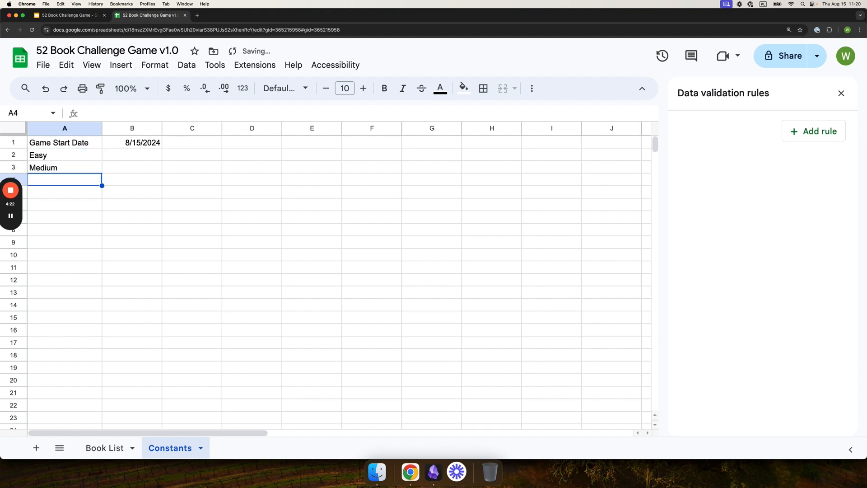
pyautogui.write('Hard')
pyautogui.press('Return')
# Enter the bonus values 200 for Easy, 400 for Medium and 600 for Hard in B2 to B4.
pyautogui.press('Right')
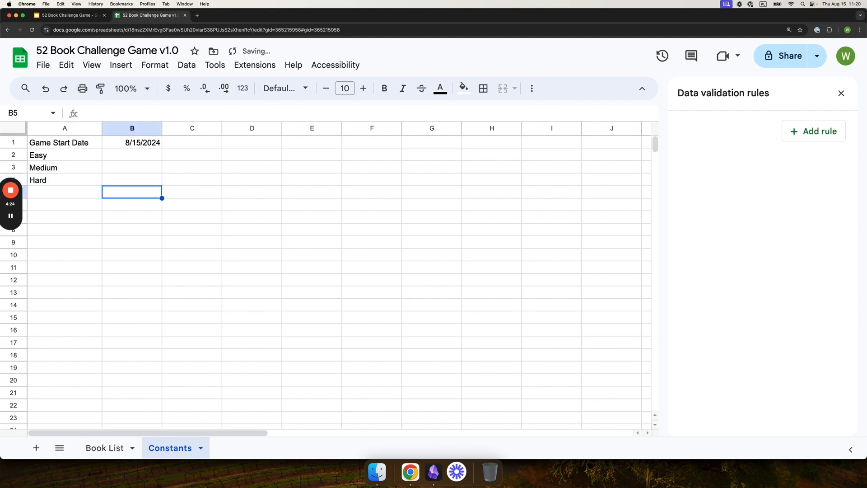
pyautogui.press('Right')
pyautogui.press('Up')
pyautogui.press('Up')
pyautogui.press('Up')
pyautogui.press('Left')
pyautogui.write('200')
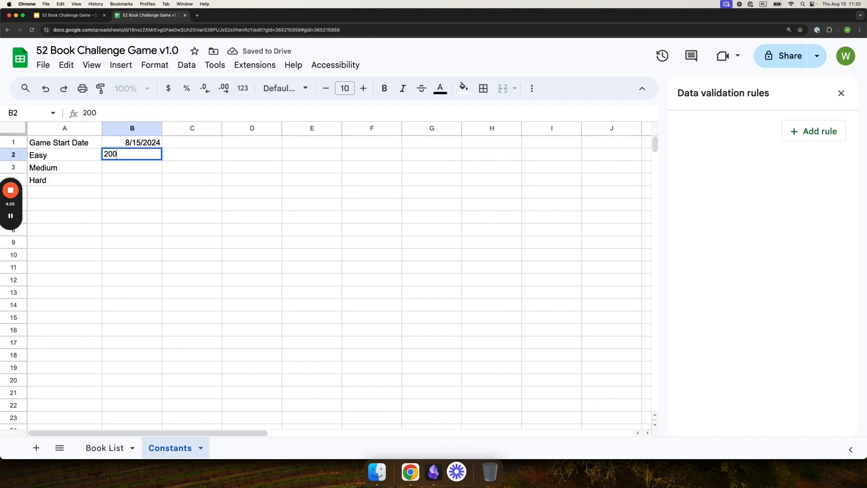
pyautogui.press('Return')
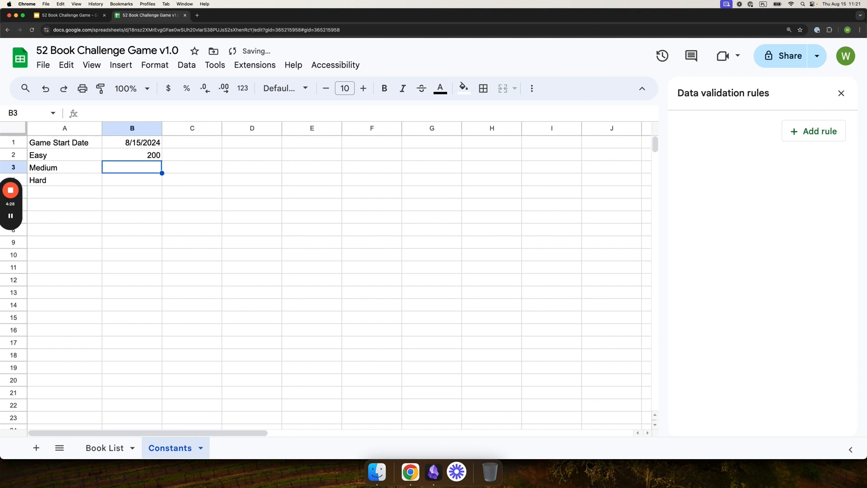
pyautogui.write('400')
pyautogui.press('Return')
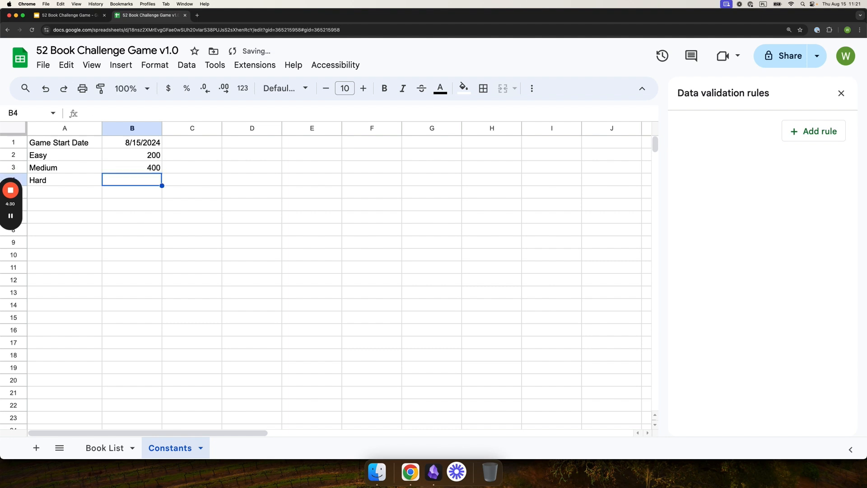
pyautogui.write('600')
pyautogui.press('Return')
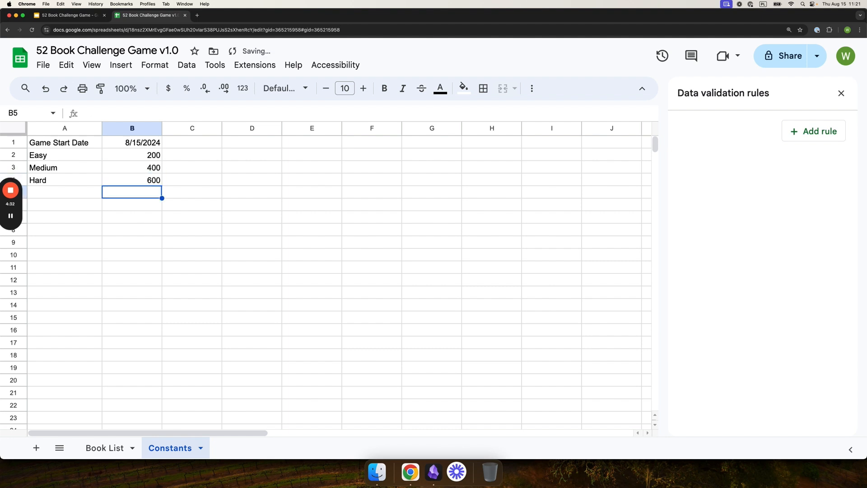
# Start a VLOOKUP formula in F2 of the Book List sheet with the difficulty in E2 as the search key.
pyautogui.click(107, 449)
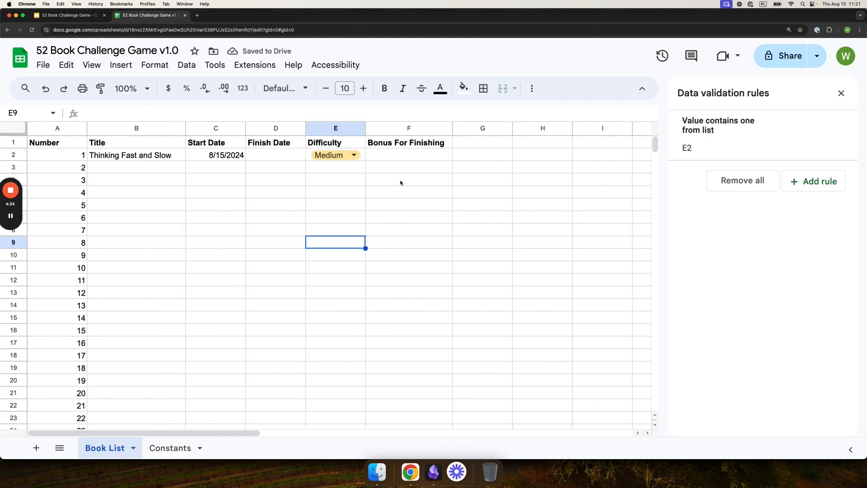
pyautogui.click(405, 154)
pyautogui.write('=')
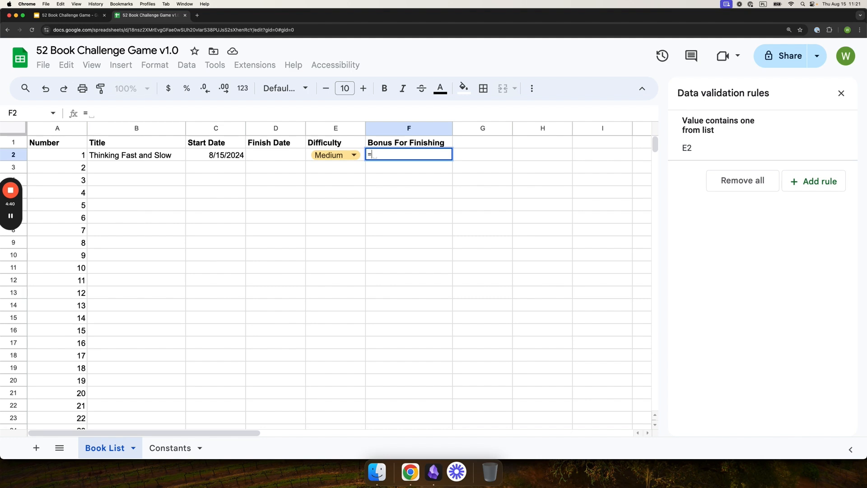
pyautogui.write('VLO')
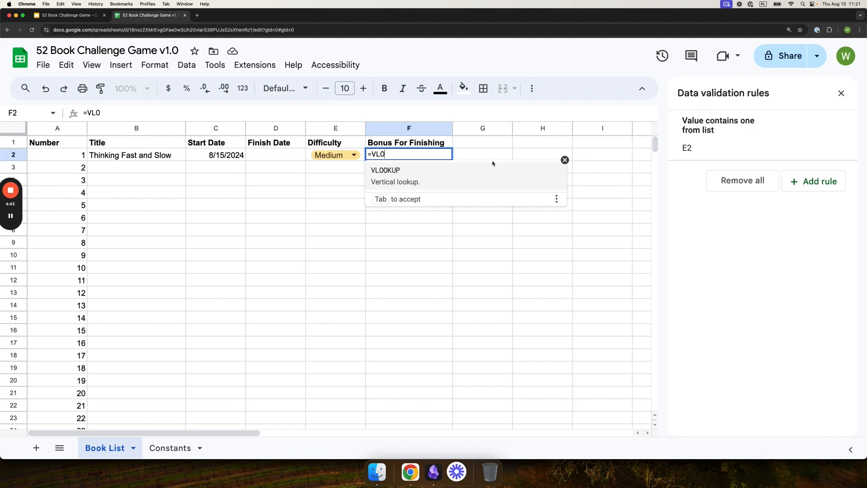
pyautogui.press('Tab')
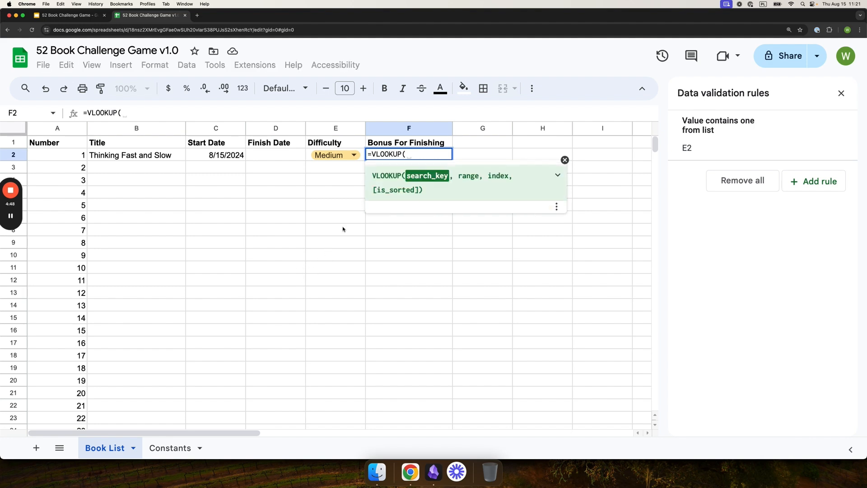
pyautogui.click(310, 158)
pyautogui.write(';')
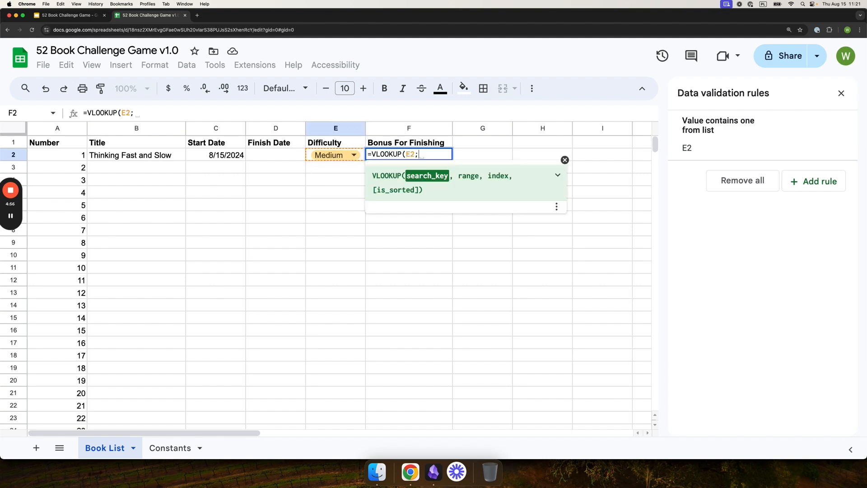
# Complete the VLOOKUP in F2 with the range Constants!A2:B4, index 2 and FALSE for an exact match.
pyautogui.click(170, 447)
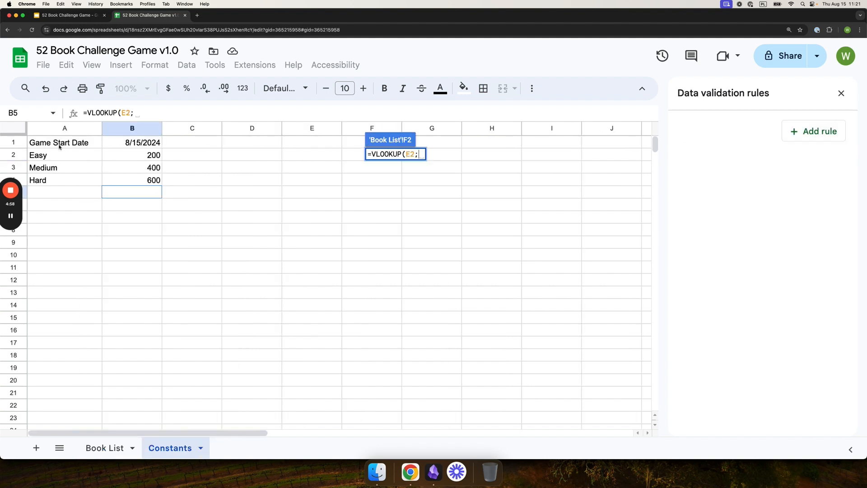
pyautogui.moveTo(45, 155); pyautogui.dragTo(131, 180)
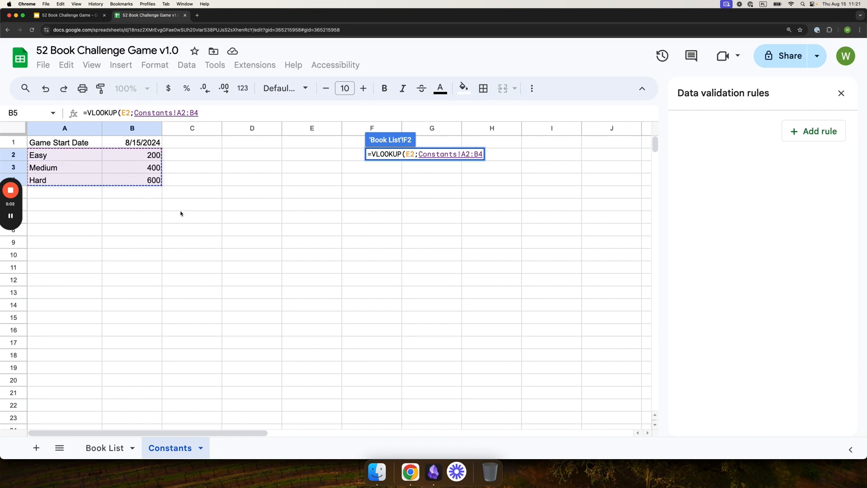
pyautogui.write(';')
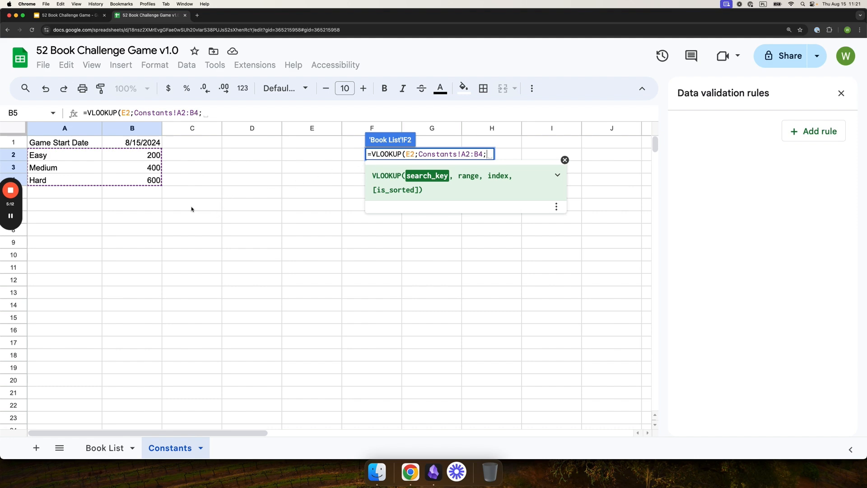
pyautogui.click(103, 447)
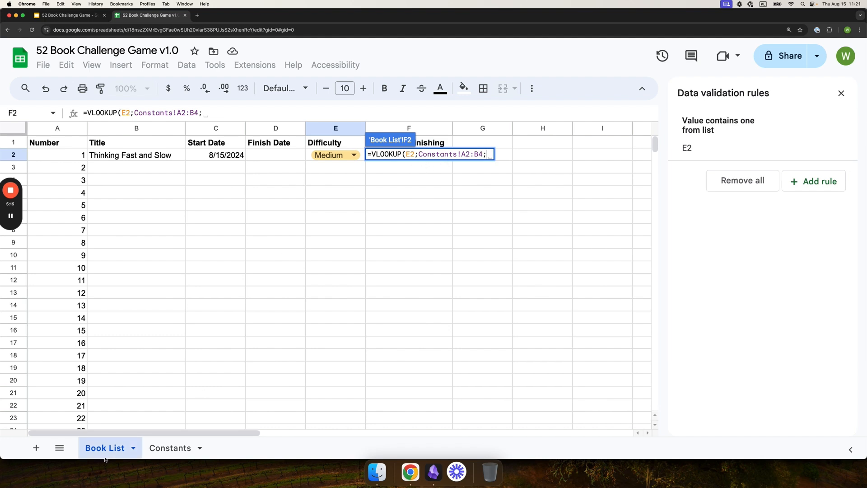
pyautogui.write('2')
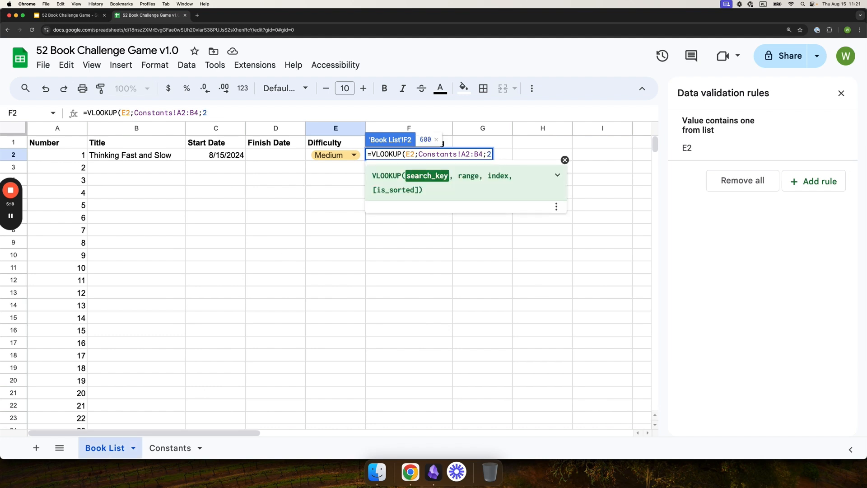
pyautogui.write(';')
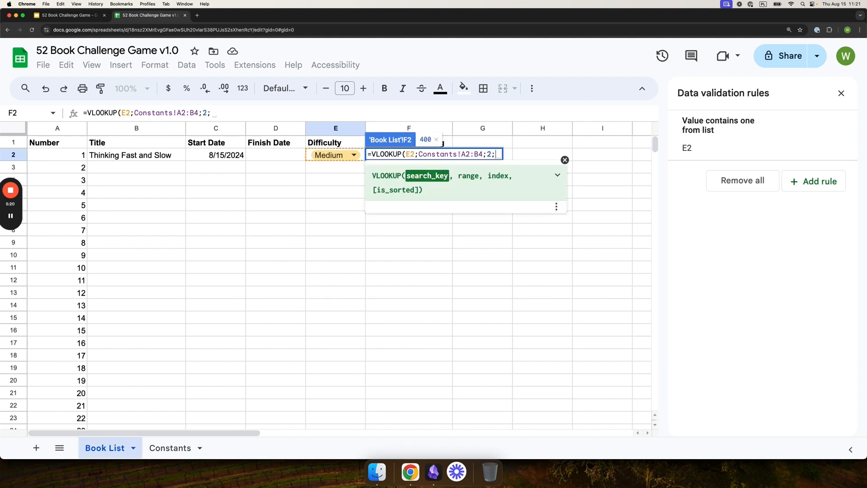
pyautogui.write('FAL')
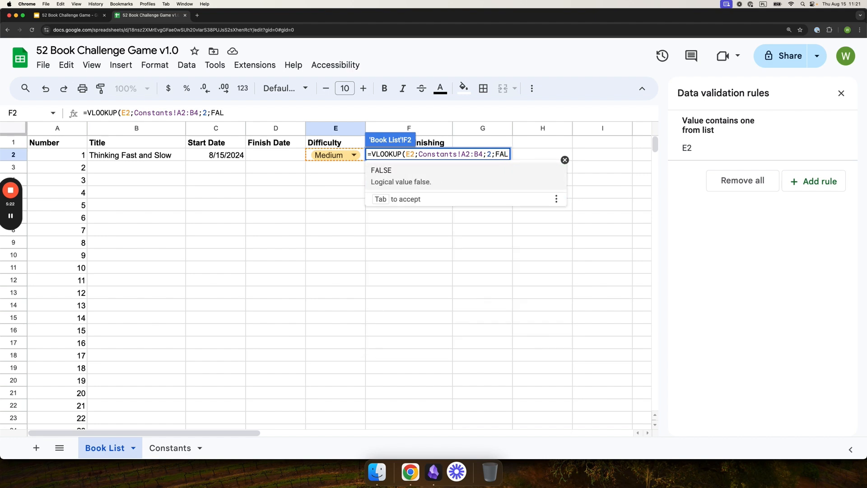
pyautogui.press('Tab')
pyautogui.write(')')
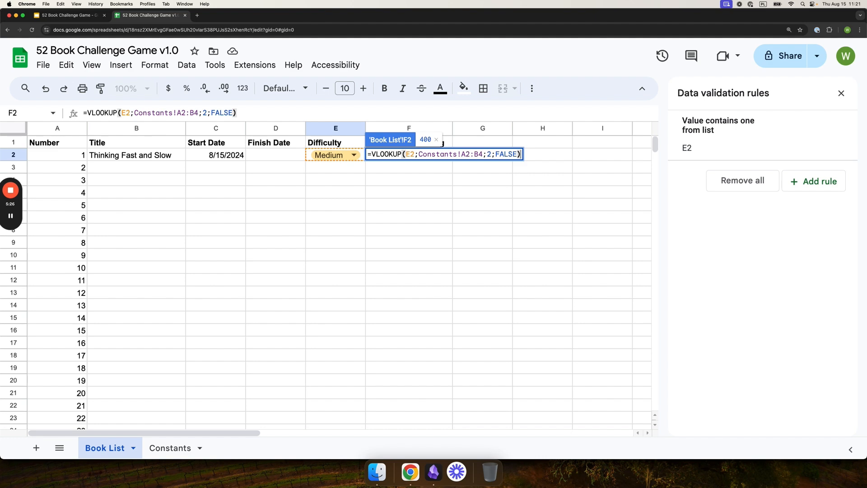
pyautogui.press('Return')
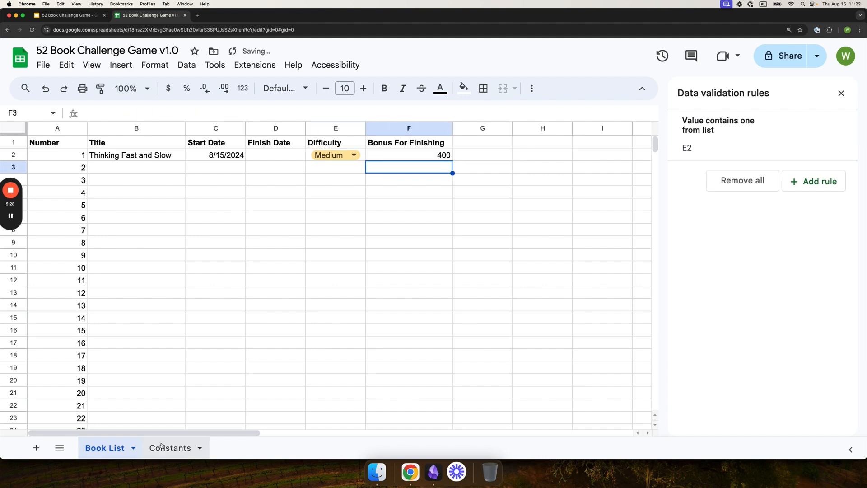
# Test the bonus lookup by switching book 1's difficulty to Easy, Medium and Hard, and set it back to Medium.
pyautogui.click(416, 157)
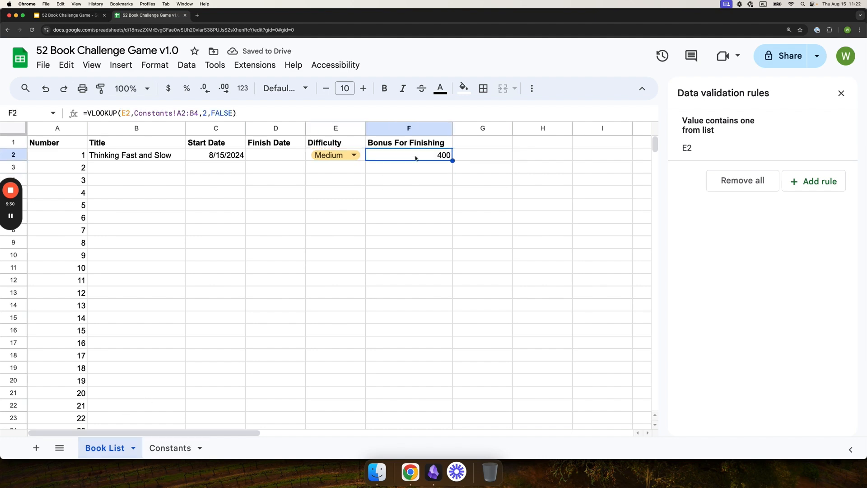
pyautogui.click(350, 156)
pyautogui.click(335, 170)
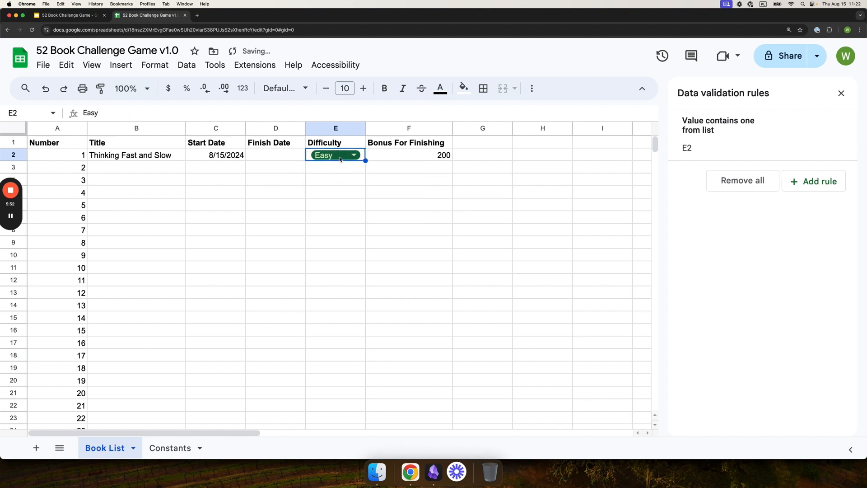
pyautogui.click(344, 155)
pyautogui.click(342, 194)
pyautogui.click(343, 156)
pyautogui.click(337, 207)
pyautogui.click(337, 156)
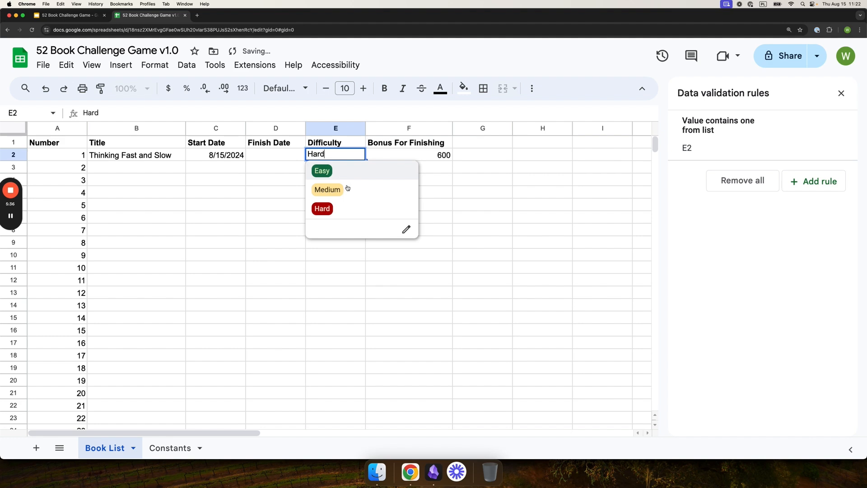
pyautogui.click(347, 189)
pyautogui.click(408, 197)
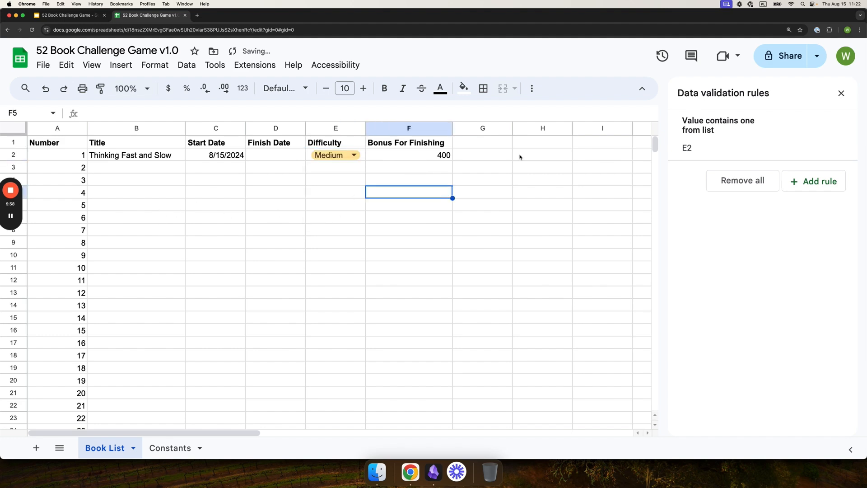
# Fill the VLOOKUP formula from F2 down the Bonus For Finishing column.
pyautogui.click(421, 161)
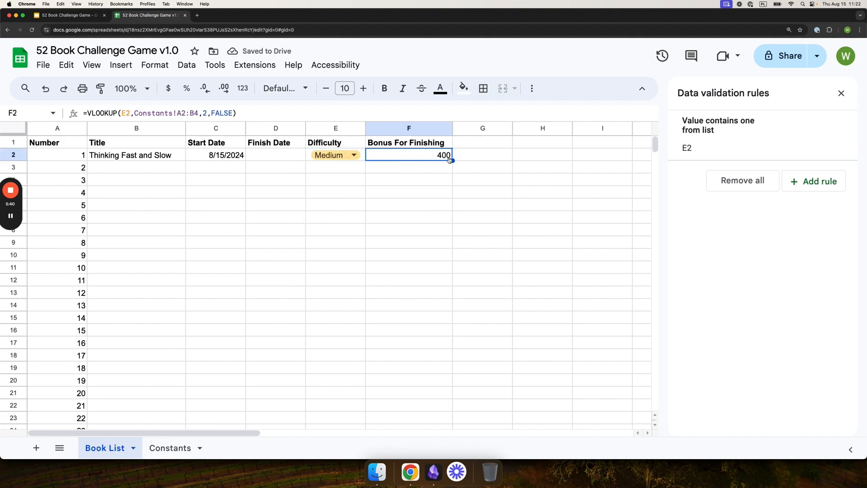
pyautogui.moveTo(452, 161); pyautogui.dragTo(404, 395)
pyautogui.scroll(-10, 435, 229)
pyautogui.click(362, 209)
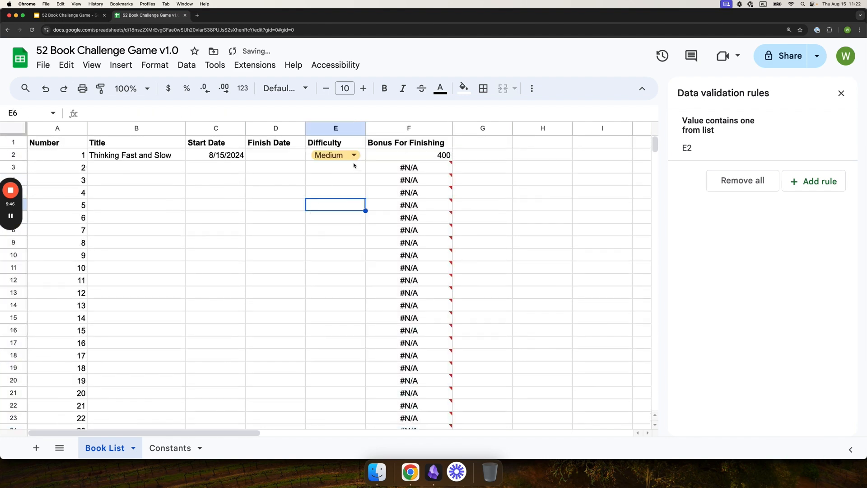
# Fill the Medium difficulty dropdown from E2 down to E53.
pyautogui.click(362, 159)
pyautogui.moveTo(364, 161); pyautogui.dragTo(344, 326)
pyautogui.scroll(-12, 346, 290)
pyautogui.scroll(5, 344, 274)
pyautogui.click(235, 244)
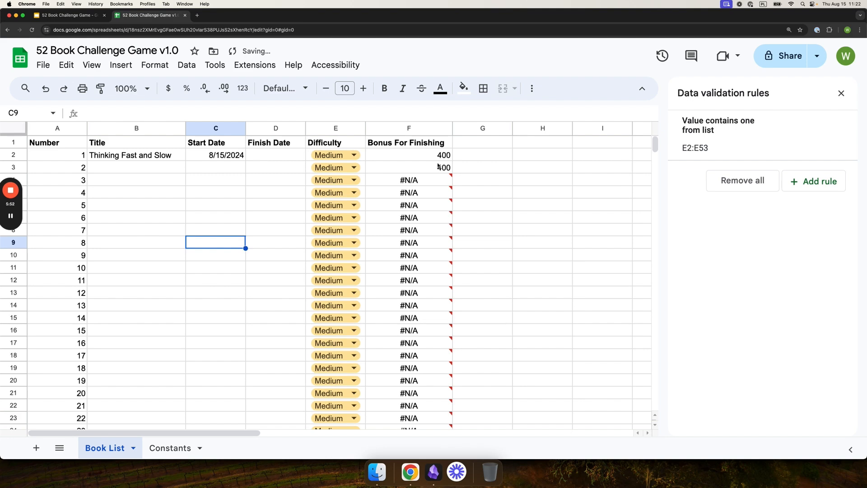
# Check how the copied lookup range shifts and make it absolute in F2 as Constants!$A$2:$B$4.
pyautogui.click(411, 194)
pyautogui.click(422, 171)
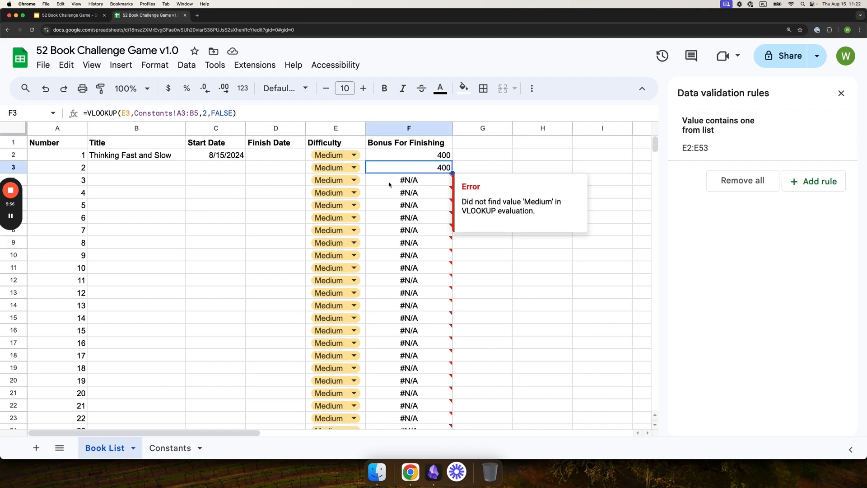
pyautogui.click(427, 155)
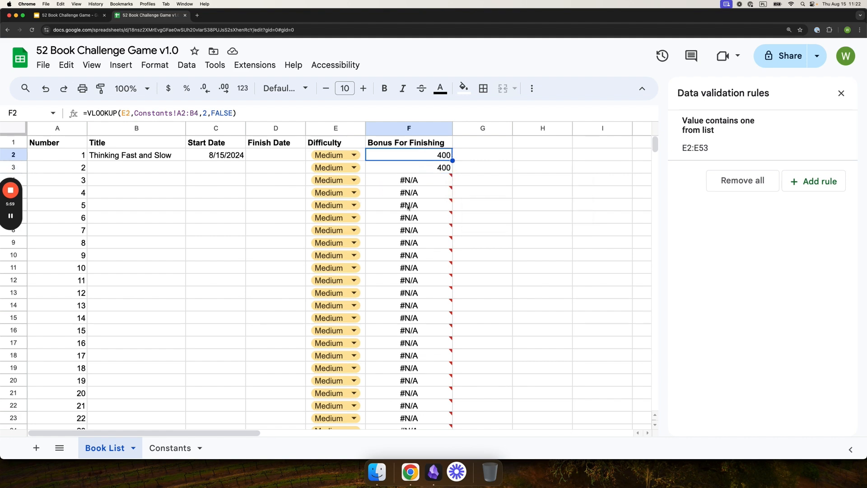
pyautogui.click(179, 116)
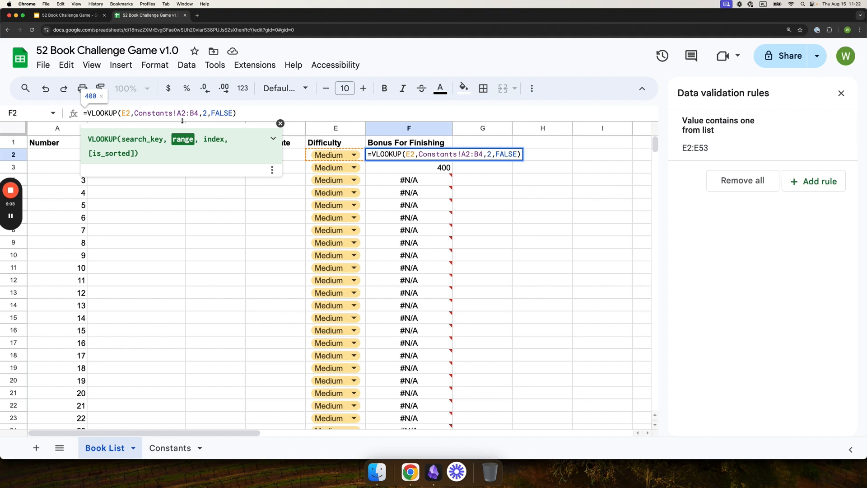
pyautogui.write('$A')
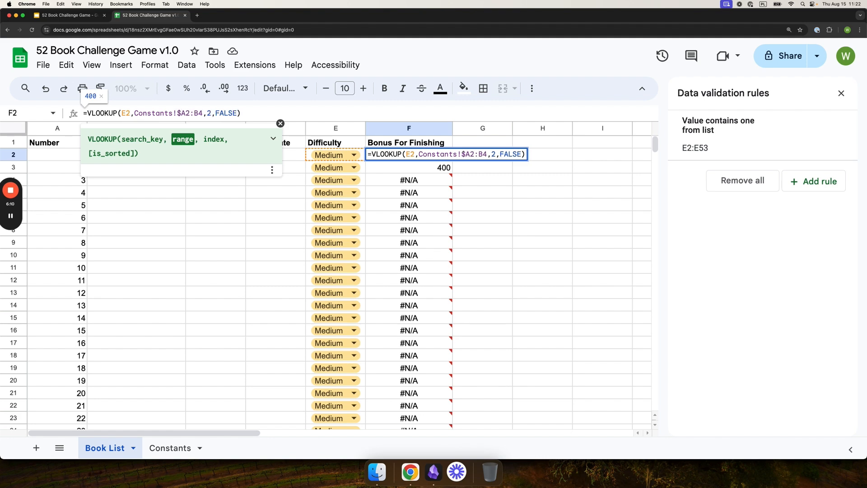
pyautogui.write('$2:')
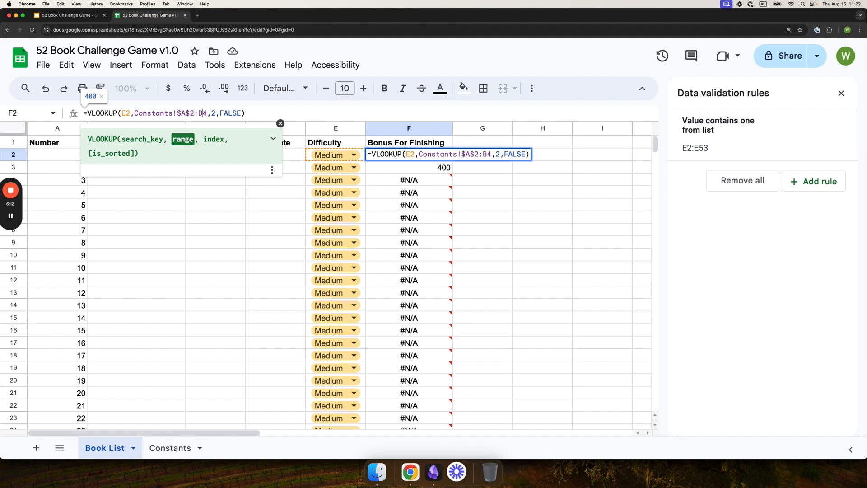
pyautogui.write('$B')
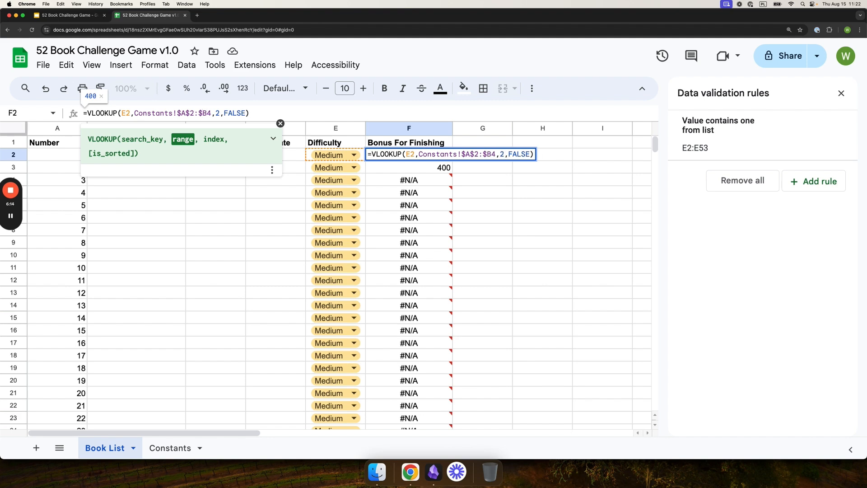
pyautogui.write('$')
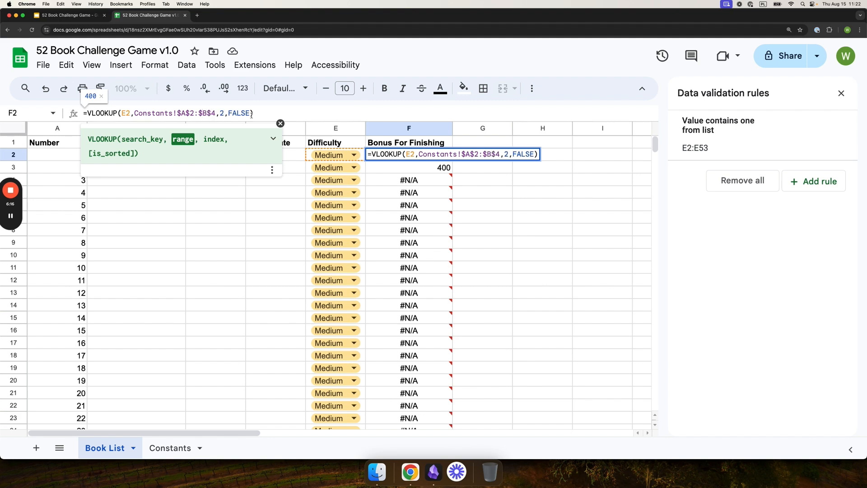
pyautogui.press('Return')
# Fill the corrected VLOOKUP formula from F2 down to F53.
pyautogui.click(436, 160)
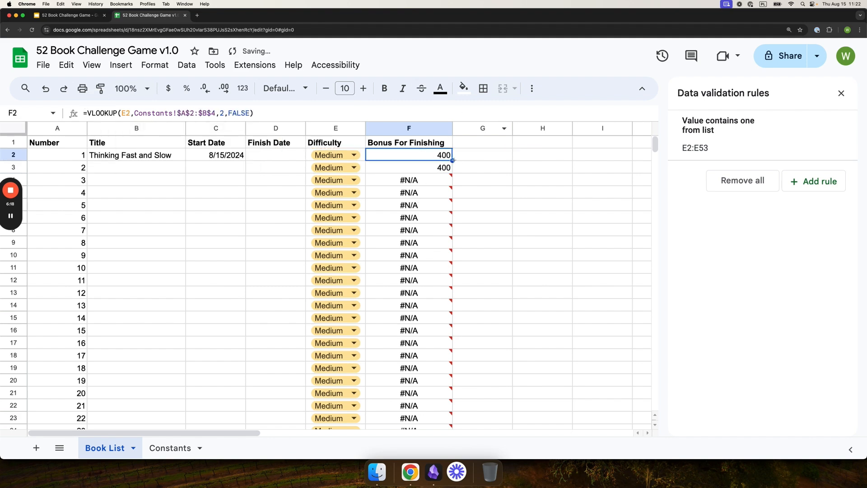
pyautogui.moveTo(452, 161); pyautogui.dragTo(447, 349)
pyautogui.scroll(-10, 447, 287)
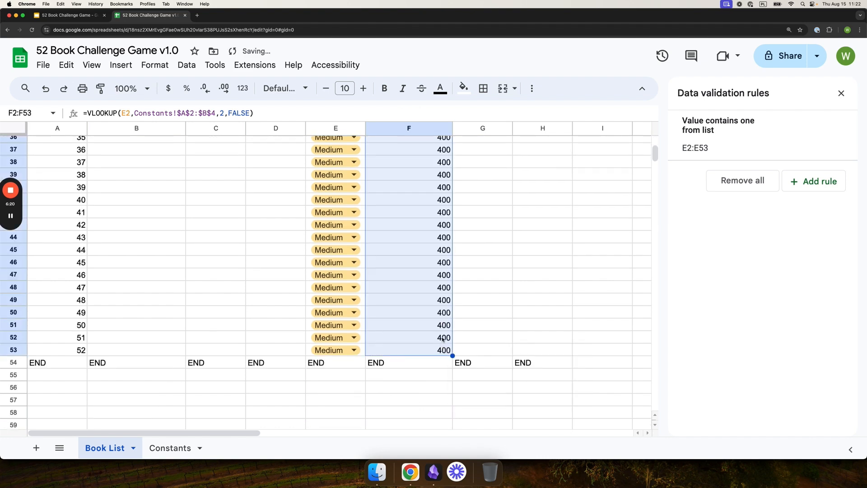
# Test the lookup for book 3 by setting its difficulty to Hard and returning it to Medium.
pyautogui.scroll(12, 488, 267)
pyautogui.click(342, 182)
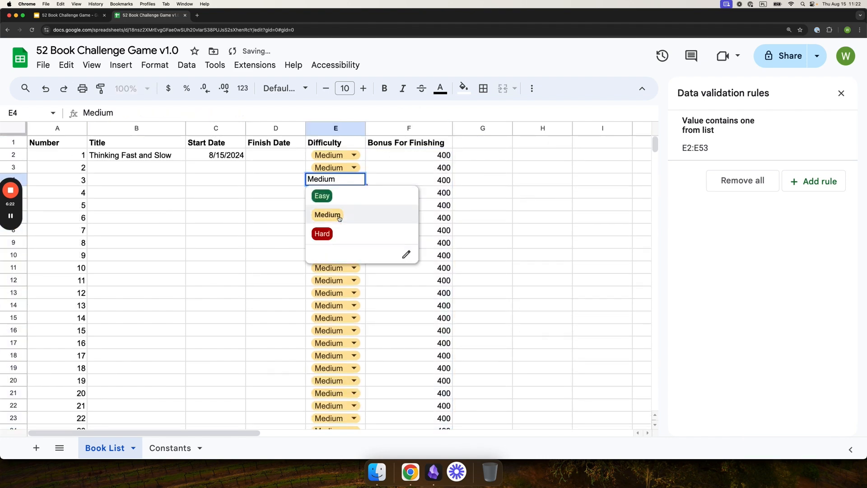
pyautogui.click(341, 232)
pyautogui.click(342, 180)
pyautogui.click(329, 213)
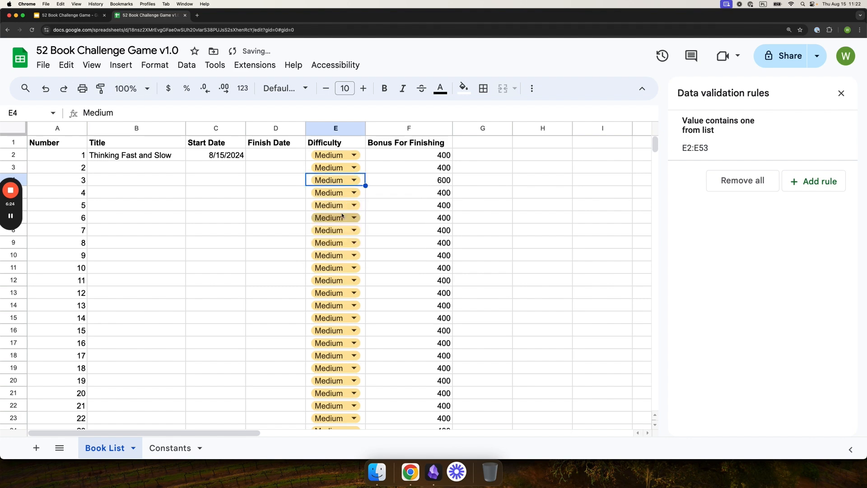
pyautogui.click(275, 207)
pyautogui.click(280, 155)
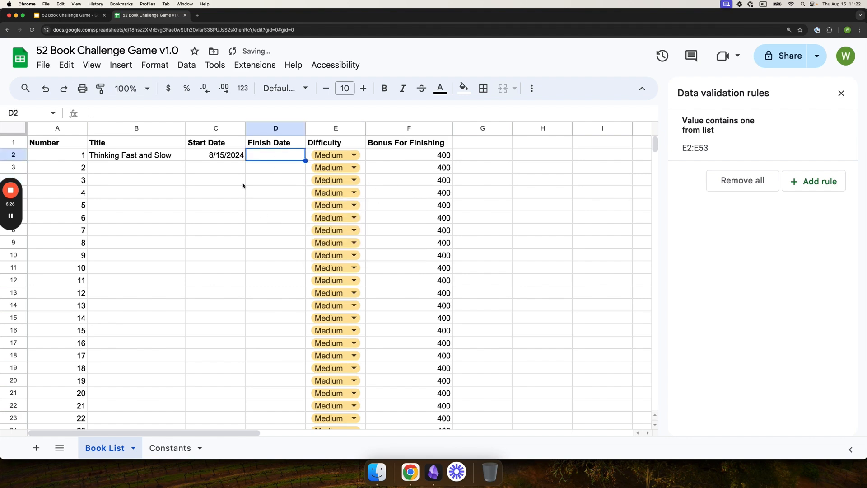
pyautogui.click(226, 170)
pyautogui.press('Left')
pyautogui.scroll(-15, 147, 204)
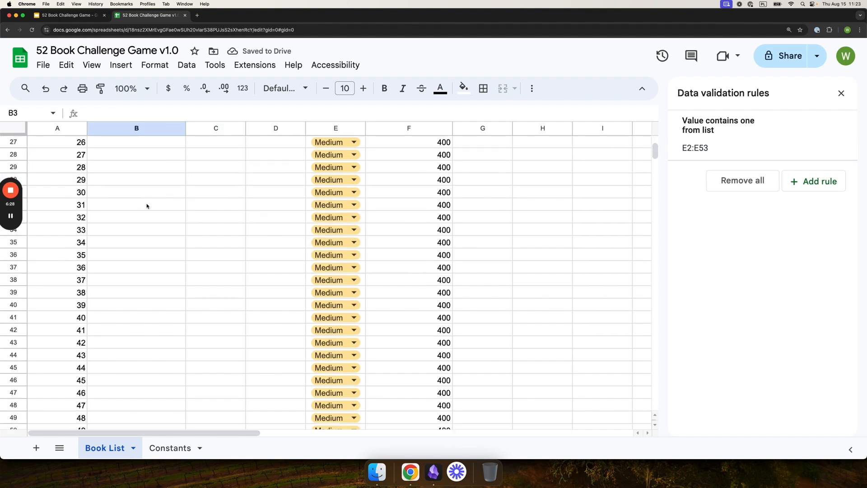
pyautogui.scroll(10, 153, 212)
pyautogui.scroll(5, 154, 211)
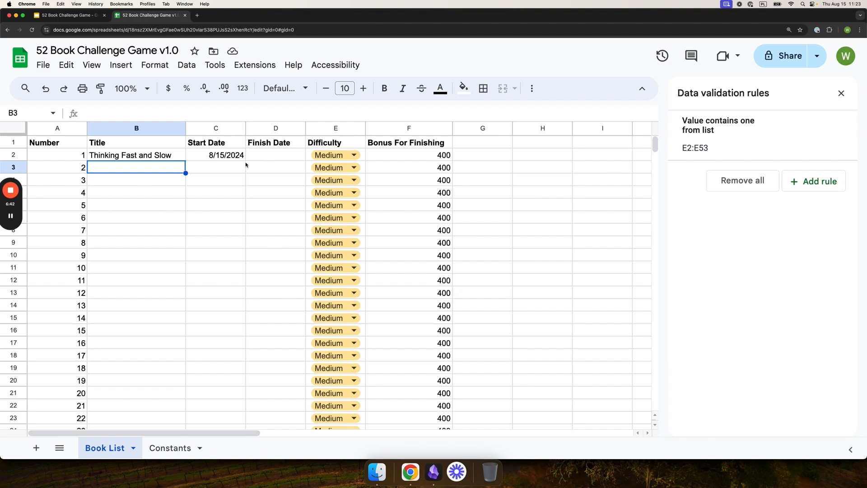
# Enter Lord of the Rings as the title of book 2 in B3.
pyautogui.click(121, 221)
pyautogui.click(124, 172)
pyautogui.write('Lord or ')
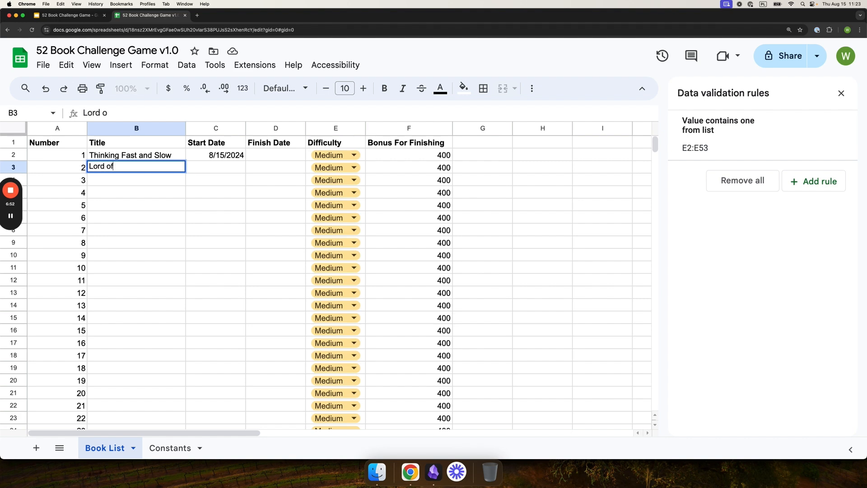
pyautogui.write(' the Ringh')
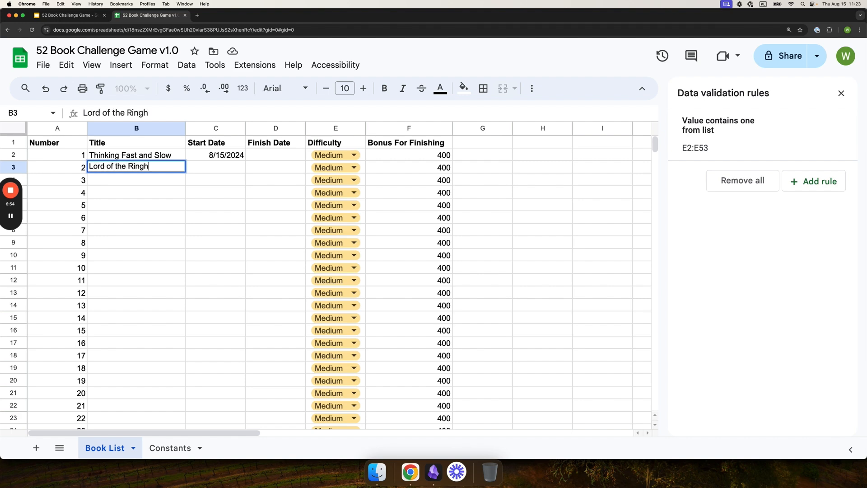
pyautogui.press('BackSpace')
pyautogui.write('s')
pyautogui.press('Return')
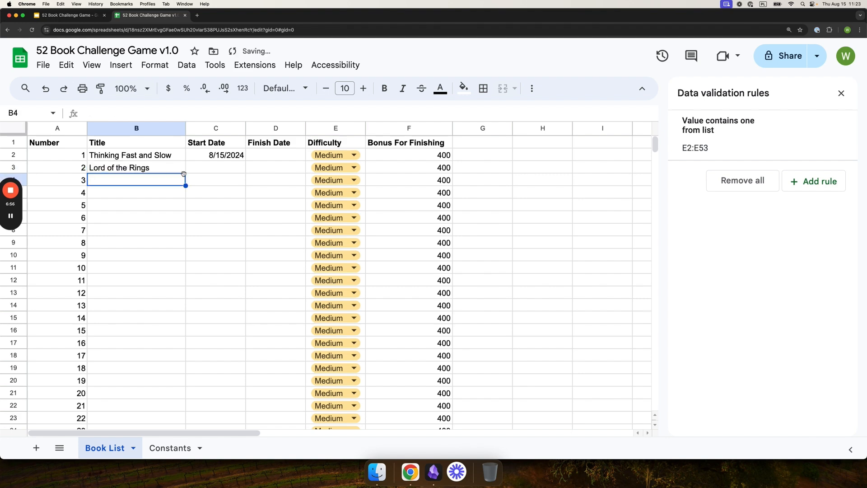
# Set the start date of book 2 in C3 to 10/15/2024.
pyautogui.click(225, 156)
pyautogui.click(226, 169)
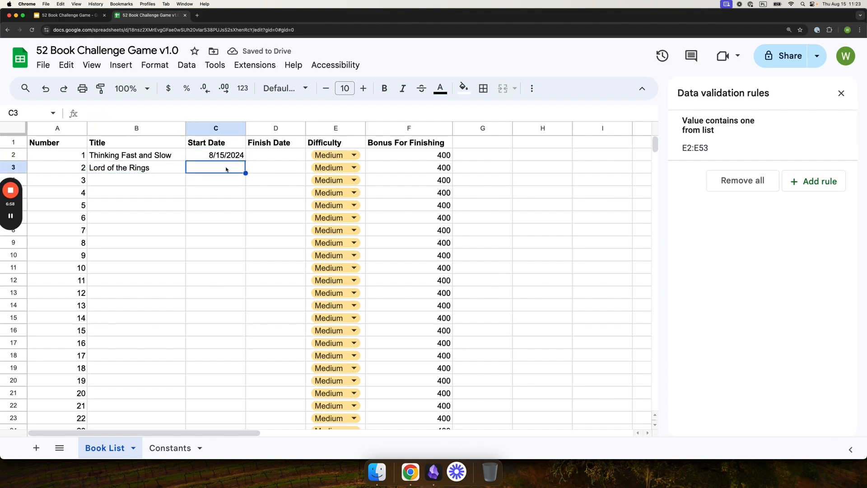
pyautogui.write('10/15')
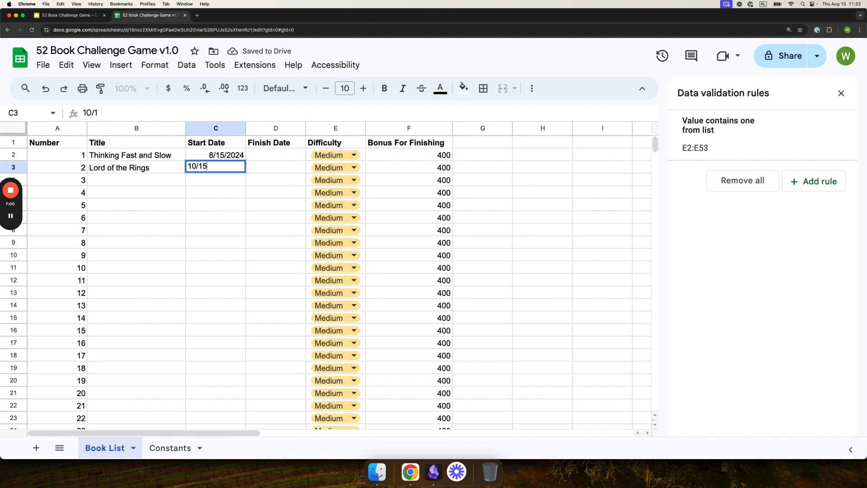
pyautogui.write('/204')
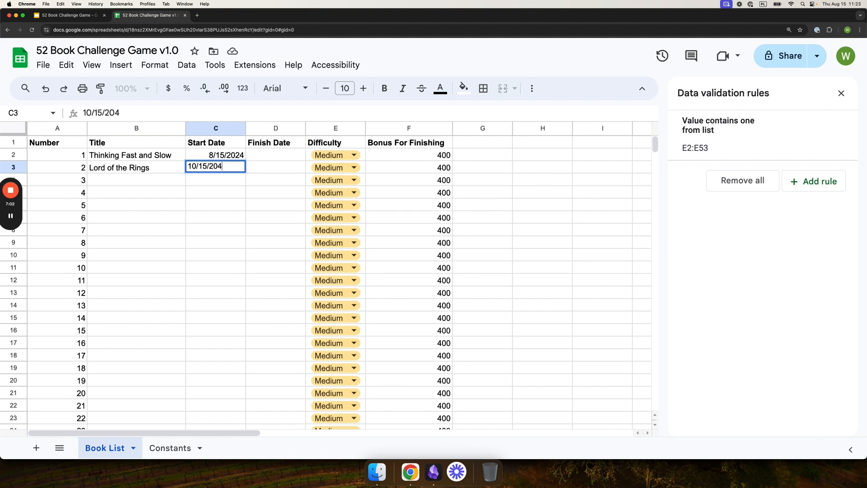
pyautogui.press('BackSpace')
pyautogui.write('24')
pyautogui.press('Return')
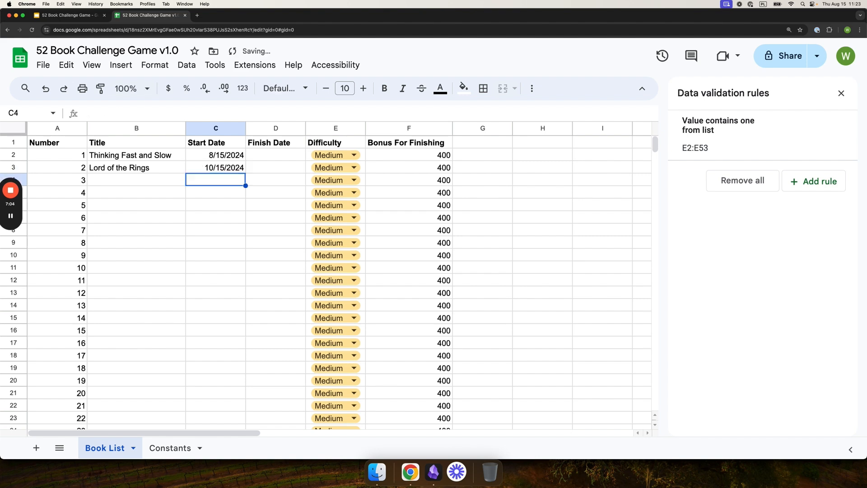
# Copy book 2's start date of 10/15/2024 from C3 into book 1's Finish Date in D2.
pyautogui.click(268, 154)
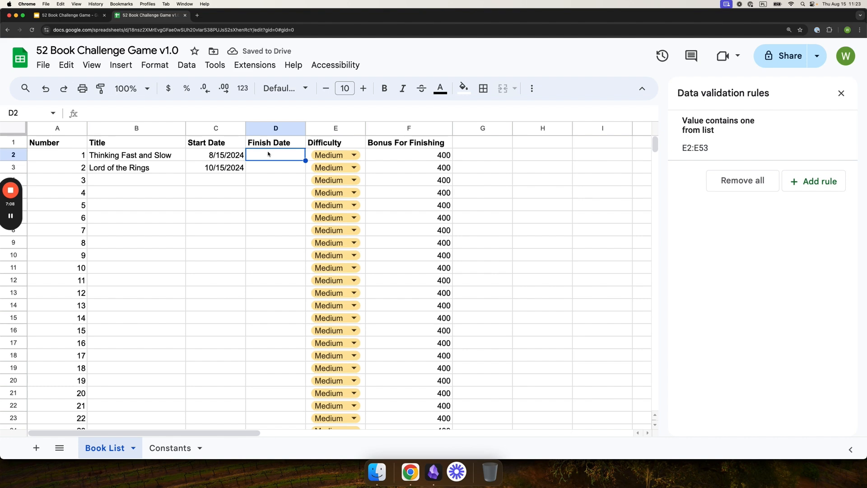
pyautogui.press('Left')
pyautogui.press('Down')
pyautogui.hotkey('ctrl', 'c')
pyautogui.press('Right')
pyautogui.press('Up')
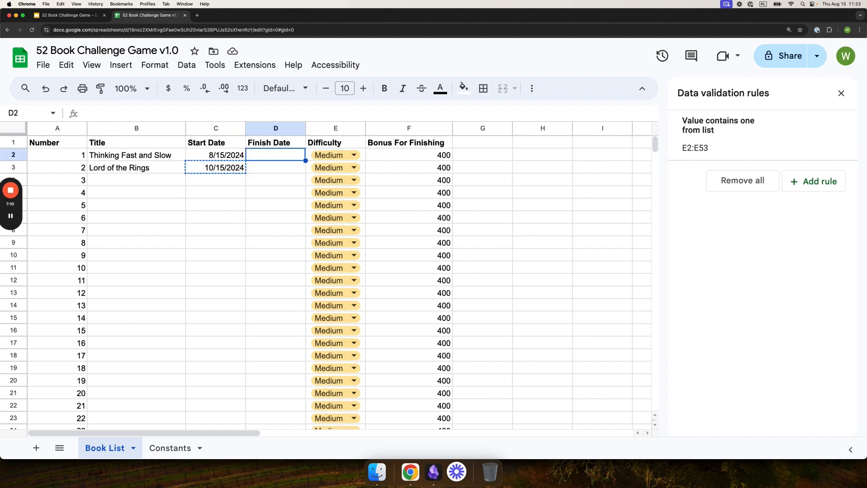
pyautogui.hotkey('ctrl', 'v')
pyautogui.doubleClick(273, 155)
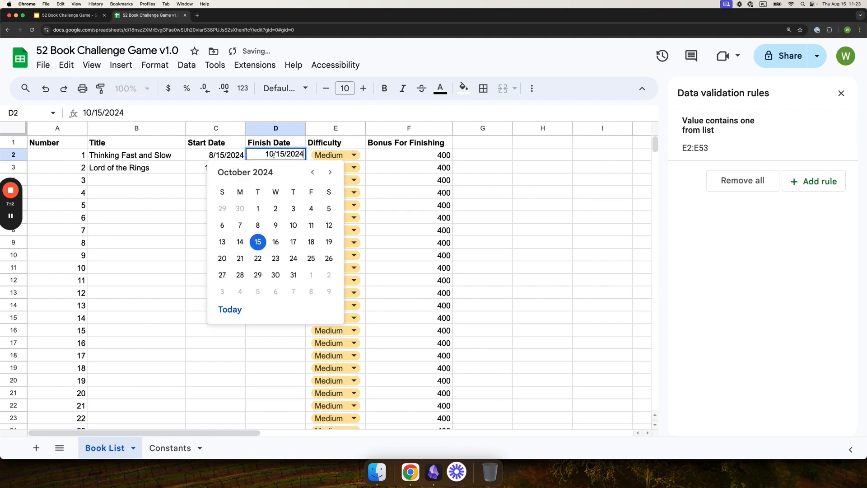
pyautogui.press('BackSpace')
pyautogui.write('1')
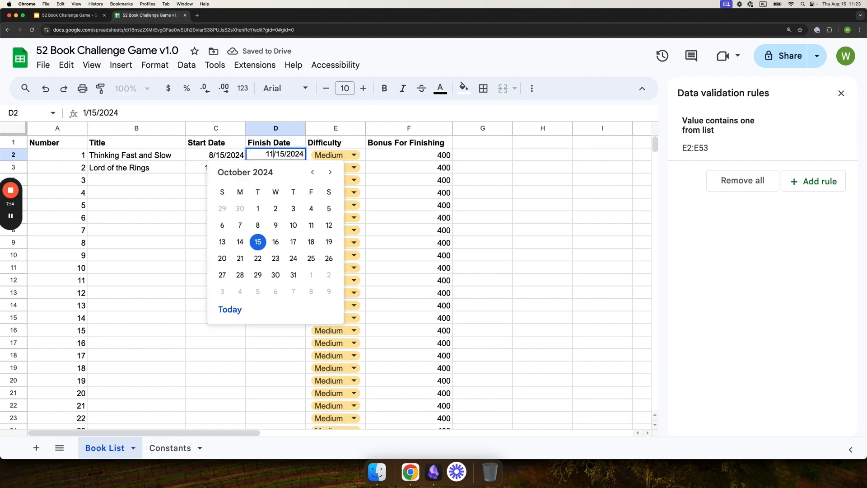
pyautogui.press('BackSpace')
pyautogui.write('0')
pyautogui.press('Return')
pyautogui.write('\\')
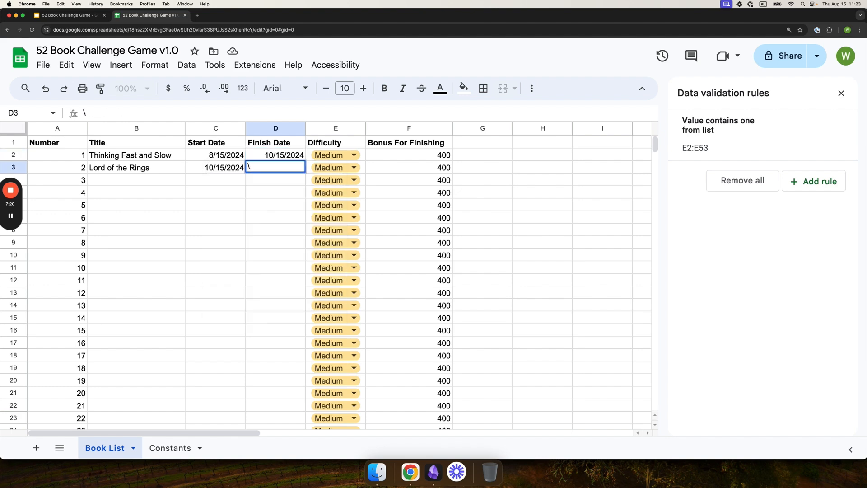
pyautogui.press('BackSpace')
pyautogui.press('Return')
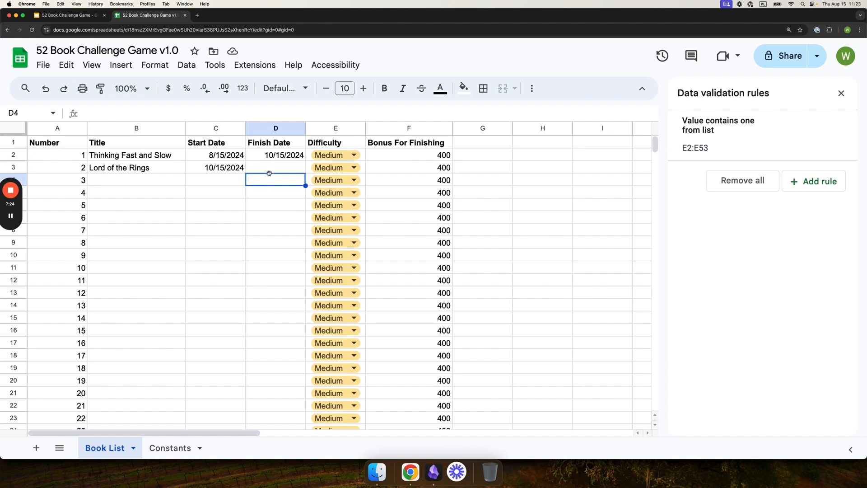
pyautogui.press('Up')
pyautogui.press('Up')
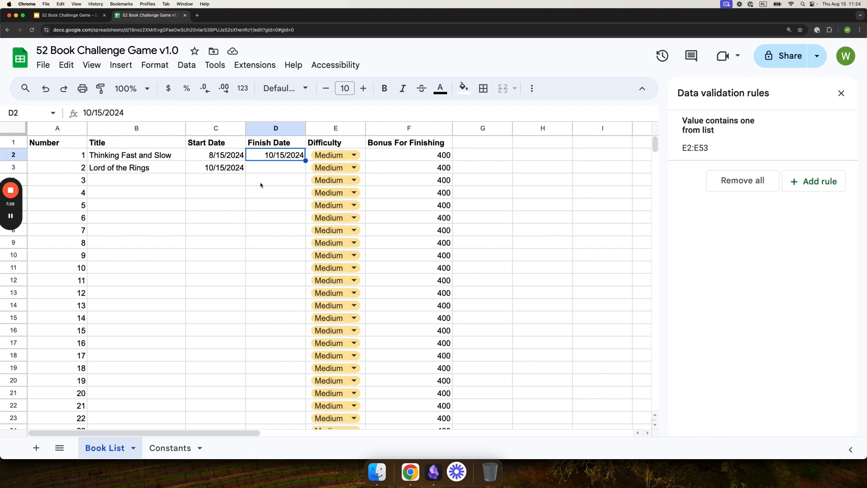
# Start a conditional formatting rule for row 2, range A2:Z2, with the condition Custom formula is and the formula =D2.
pyautogui.moveTo(45, 156); pyautogui.dragTo(419, 156)
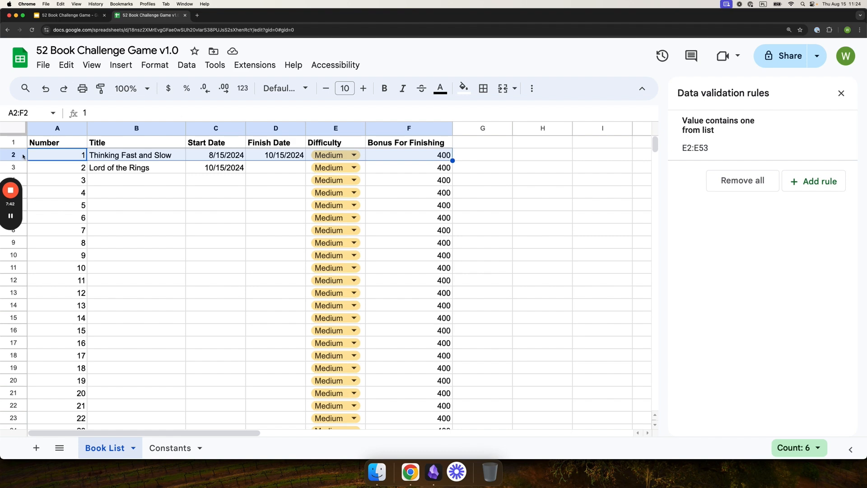
pyautogui.click(20, 155)
pyautogui.rightClick(19, 155)
pyautogui.moveTo(113, 445)
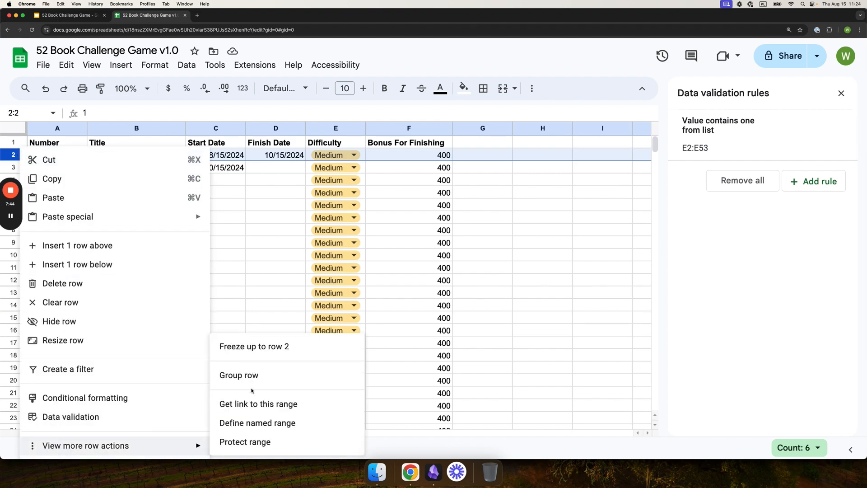
pyautogui.click(100, 399)
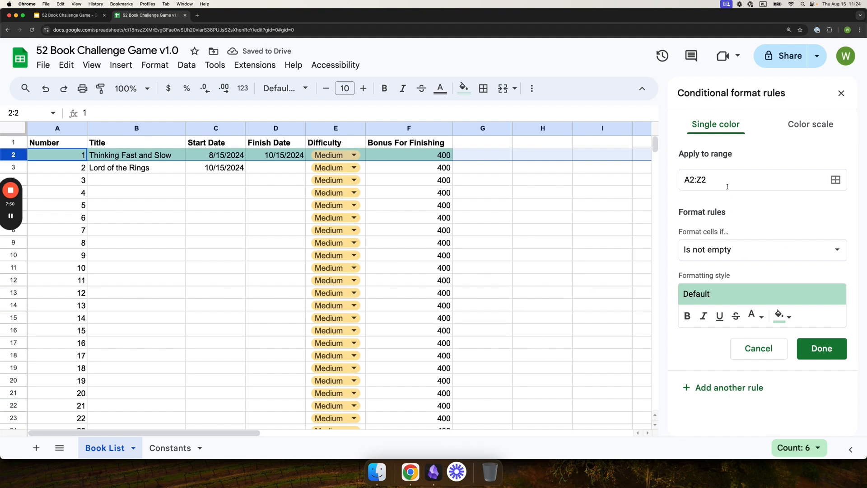
pyautogui.click(729, 260)
pyautogui.scroll(-4, 730, 357)
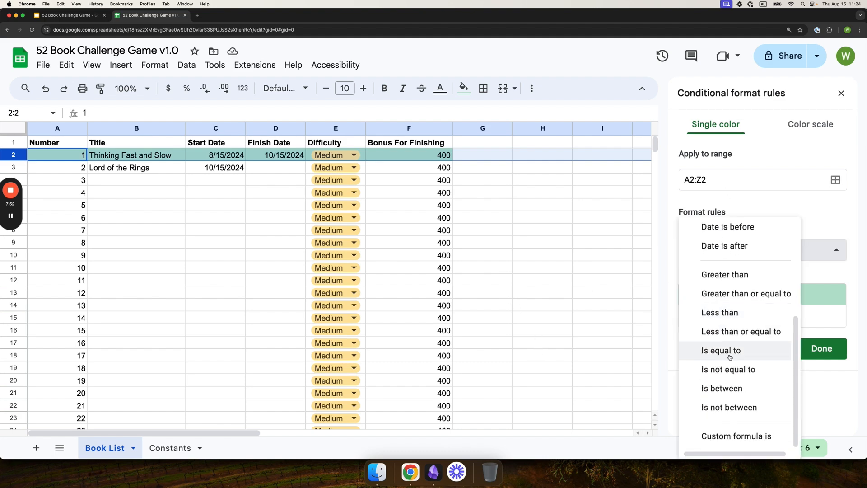
pyautogui.click(740, 435)
pyautogui.click(738, 276)
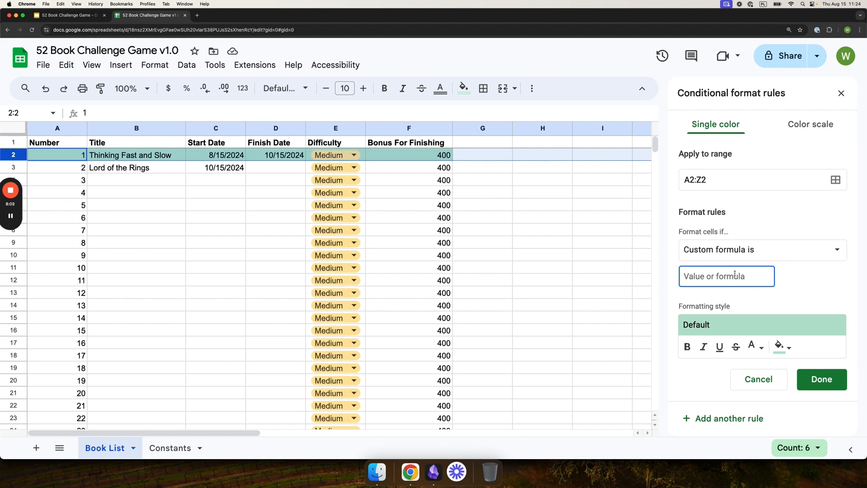
pyautogui.write('=D')
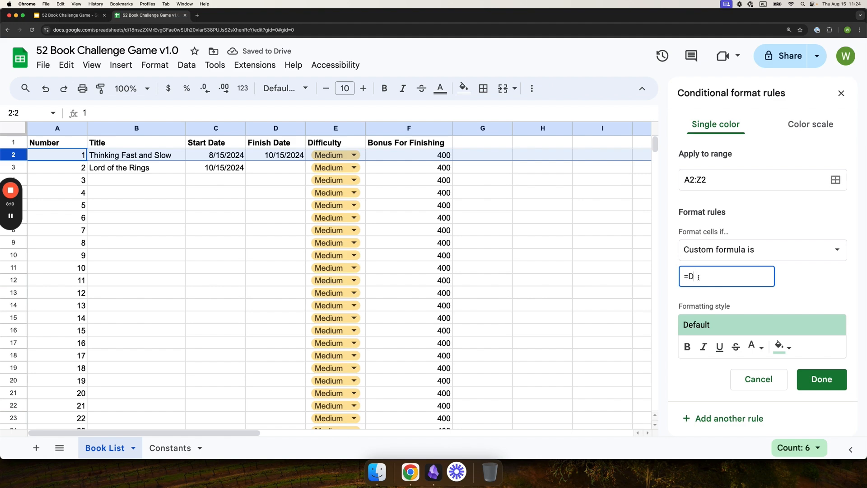
pyautogui.write('2')
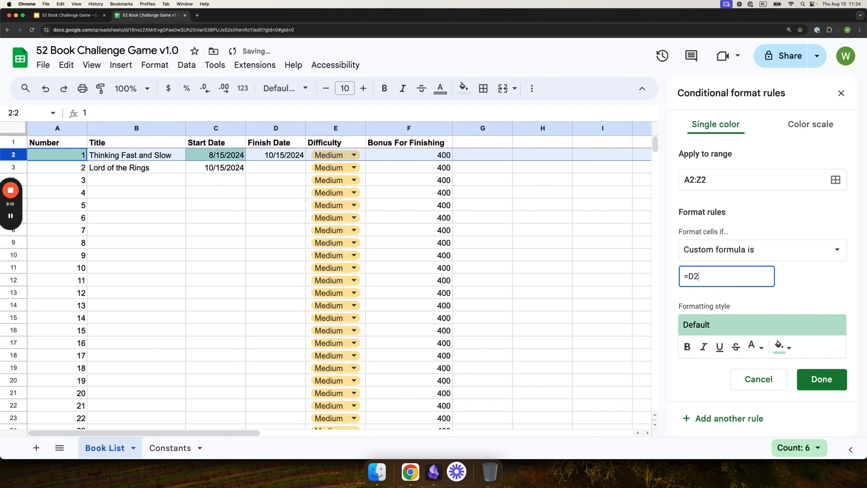
# Open Perplexity in a new browser tab and ask "in google spreadsheets how to check if the text is a date".
pyautogui.click(10, 216)
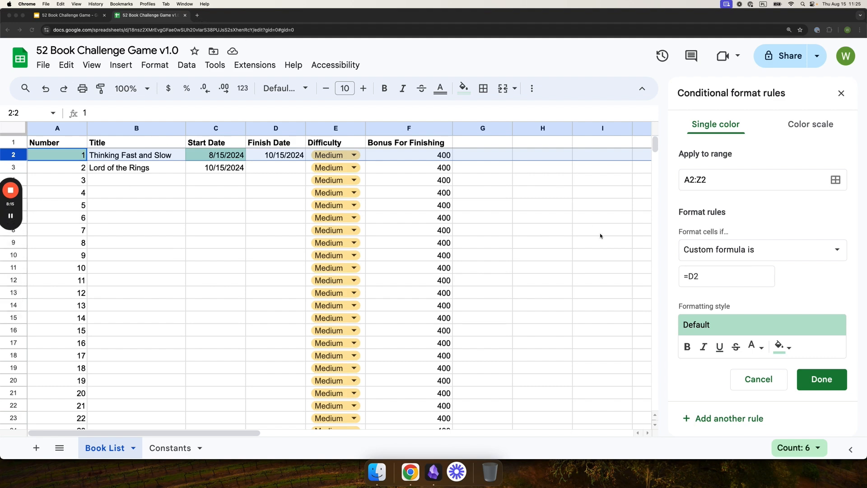
pyautogui.click(203, 21)
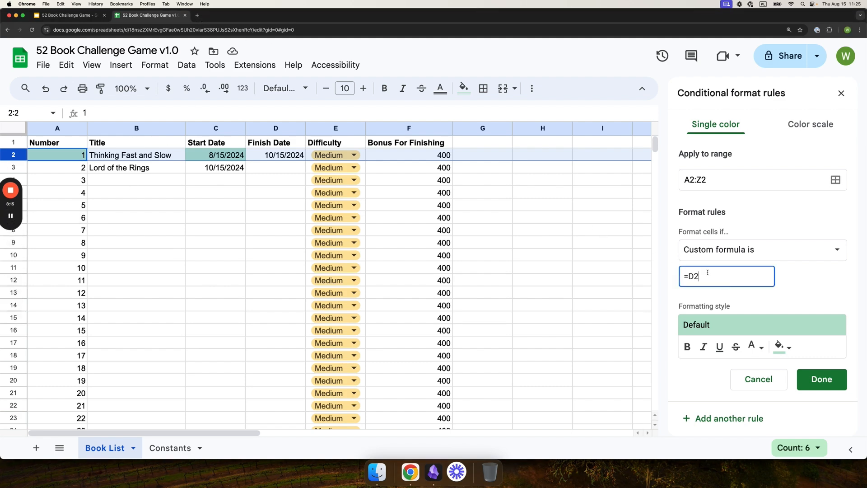
pyautogui.click(199, 16)
pyautogui.press('Return')
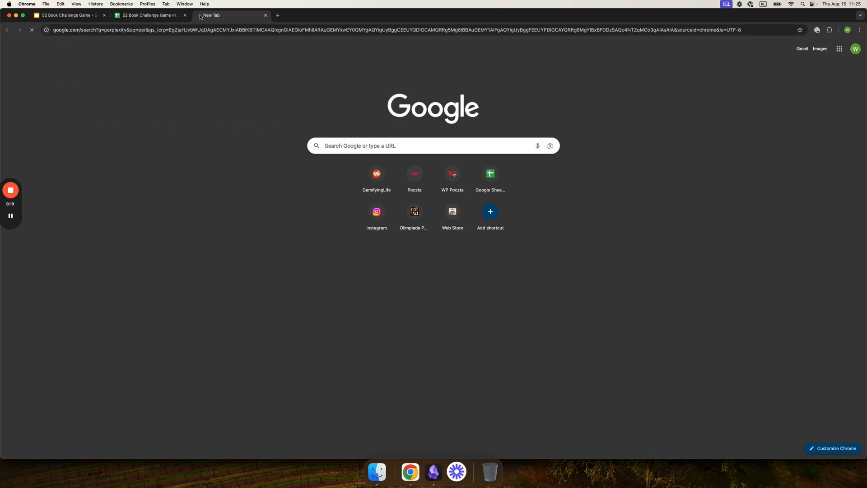
pyautogui.click(119, 103)
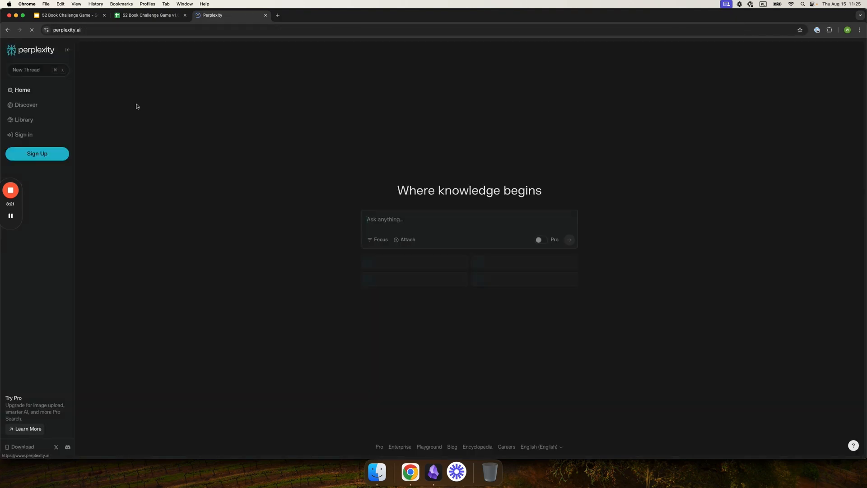
pyautogui.click(455, 217)
pyautogui.write('in google spread')
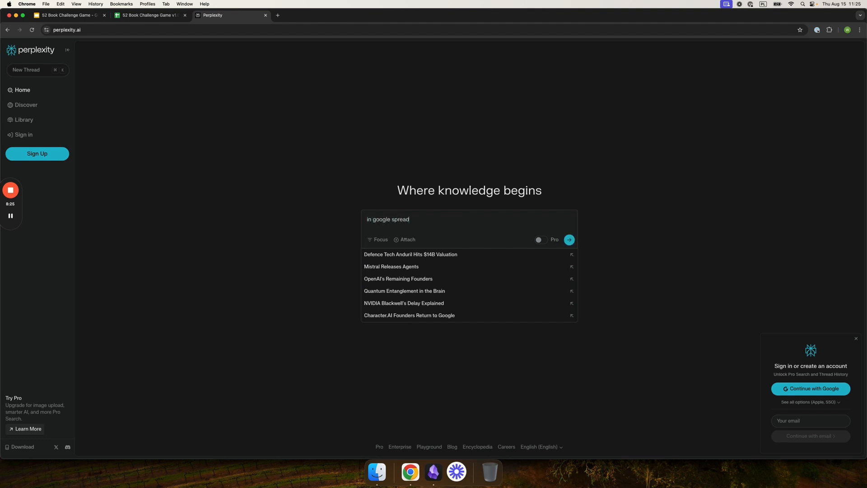
pyautogui.write('sheets how ')
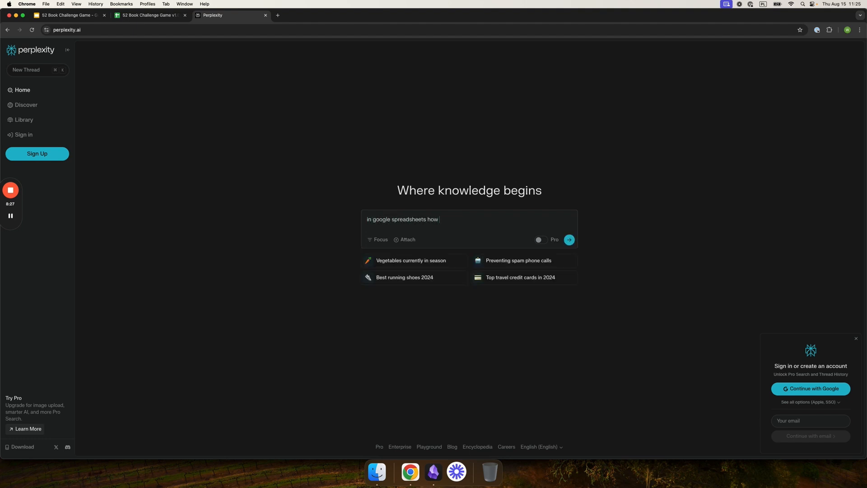
pyautogui.write('to check if the text is a date')
pyautogui.press('Return')
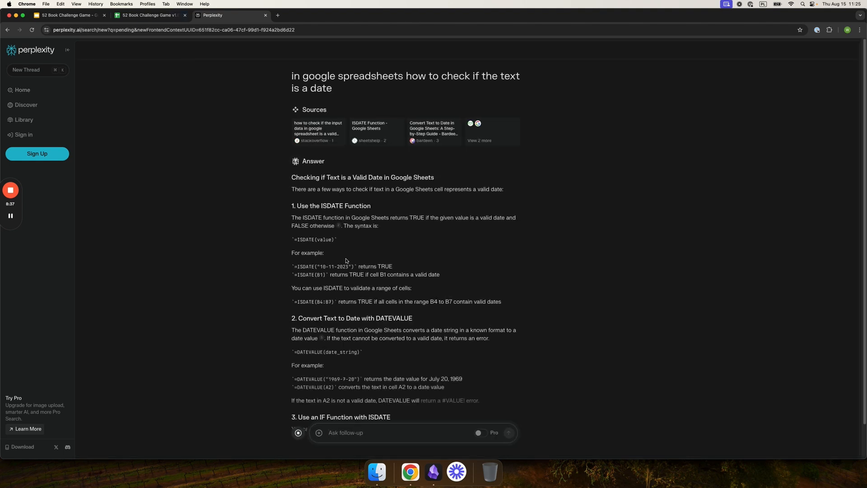
# Return to the Google Sheets spreadsheet and save the row 2 rule with the custom formula =ISDATE(D2).
pyautogui.click(135, 16)
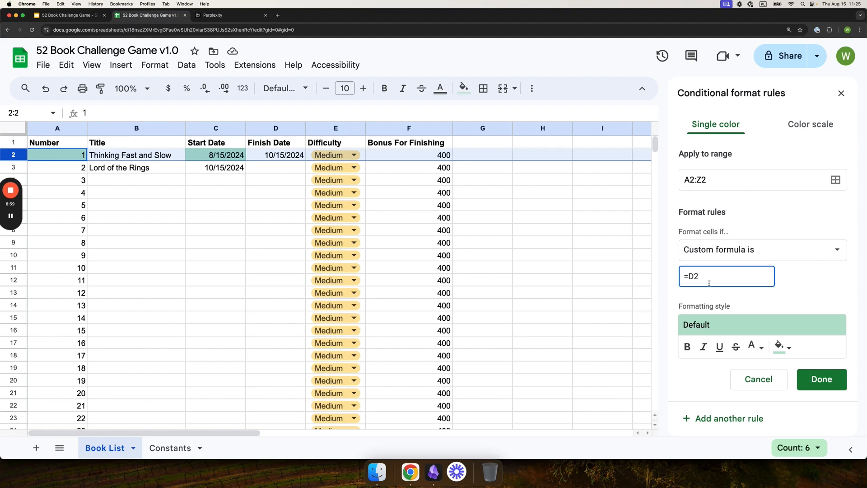
pyautogui.press('BackSpace')
pyautogui.press('BackSpace')
pyautogui.write('ISDATE*(')
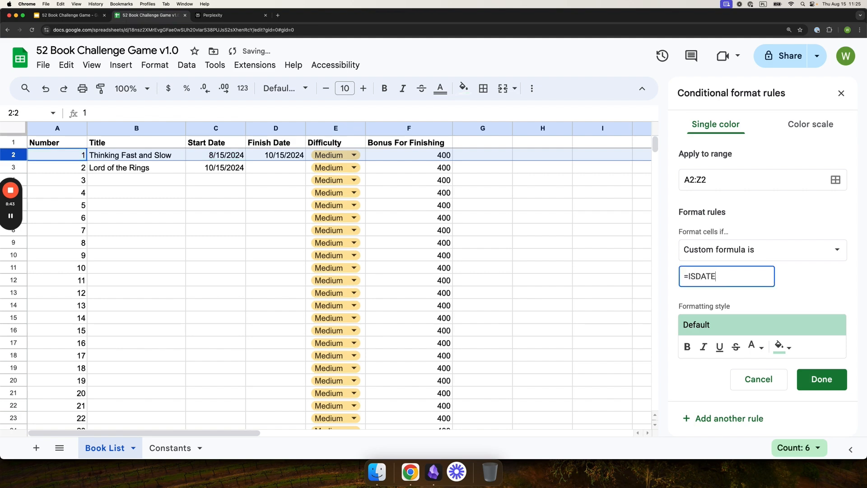
pyautogui.press('BackSpace')
pyautogui.press('BackSpace')
pyautogui.write('(D2)')
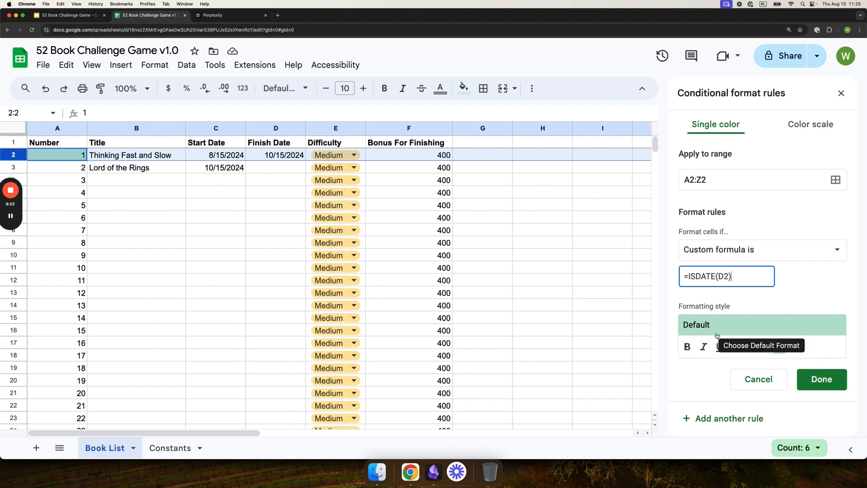
pyautogui.click(821, 379)
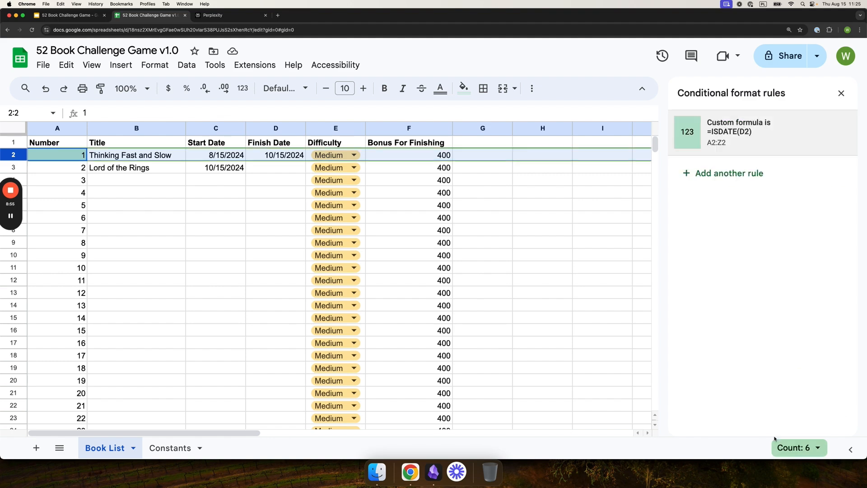
# Examine which cells of row 2 are highlighted and what range and formula its conditional formatting rule uses.
pyautogui.click(274, 231)
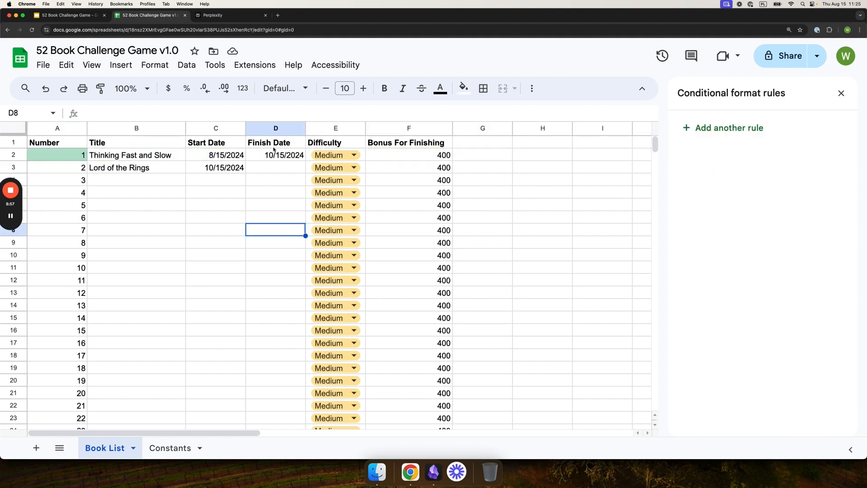
pyautogui.click(66, 158)
pyautogui.click(13, 155)
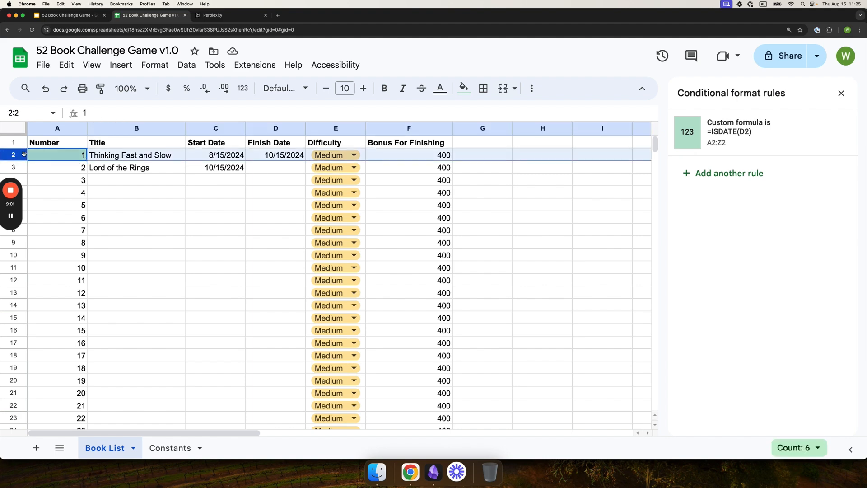
pyautogui.click(112, 155)
pyautogui.click(13, 155)
pyautogui.rightClick(13, 155)
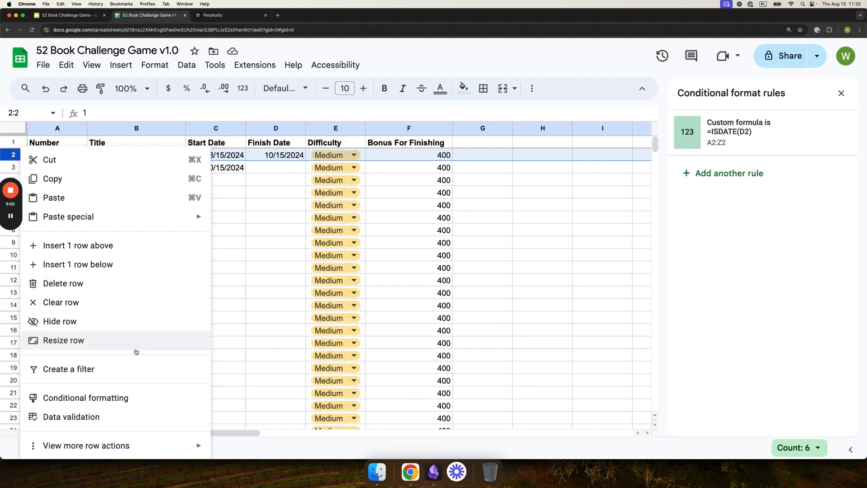
pyautogui.click(75, 401)
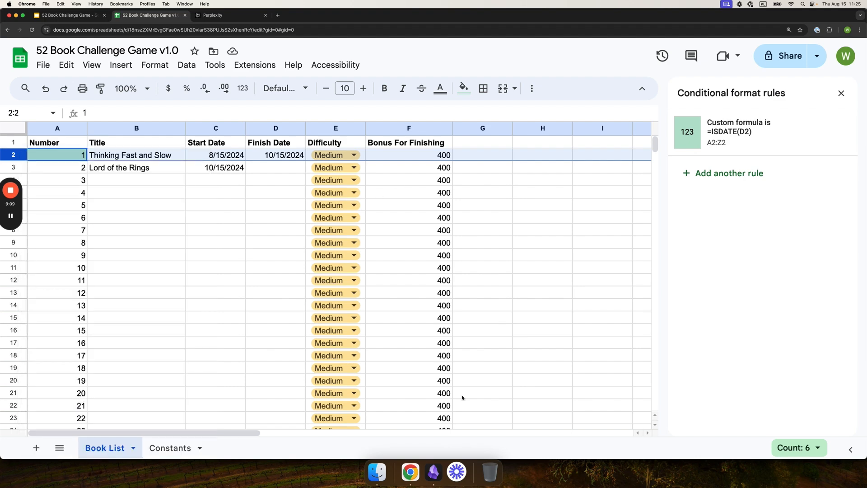
pyautogui.click(732, 135)
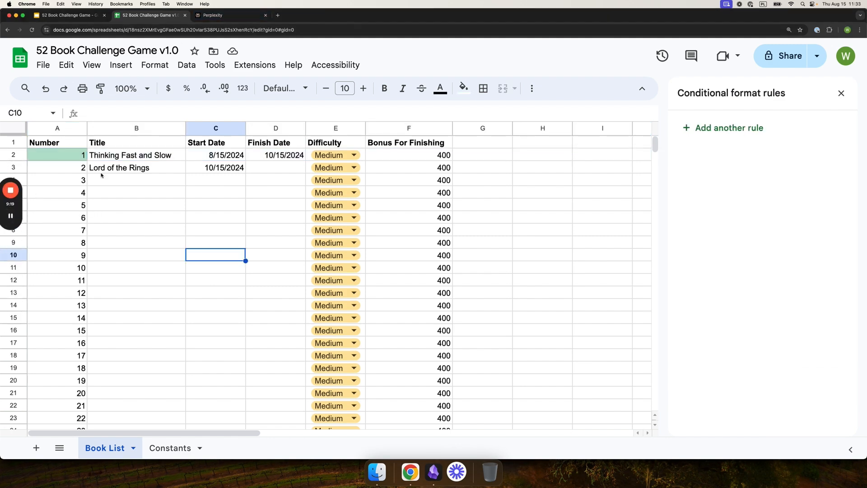
# Change the custom formula of the A2:F2 conditional formatting rule to =ISDATE($D2) and save the rule.
pyautogui.click(42, 156)
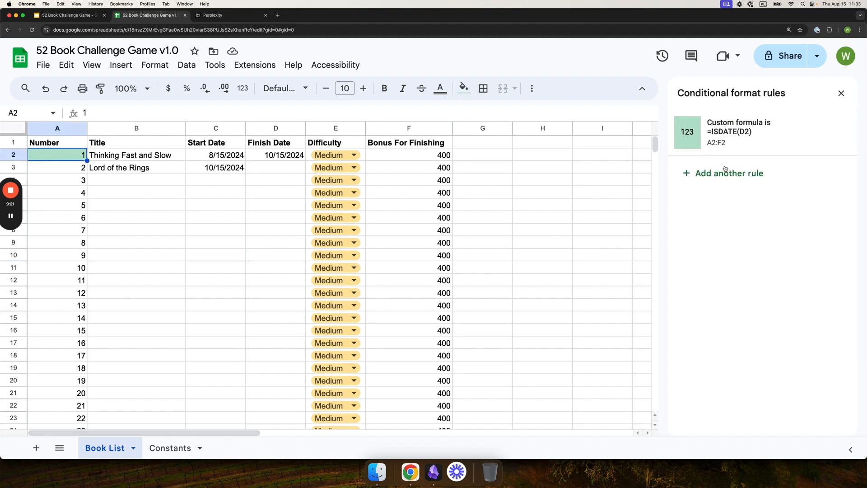
pyautogui.click(727, 154)
pyautogui.click(719, 276)
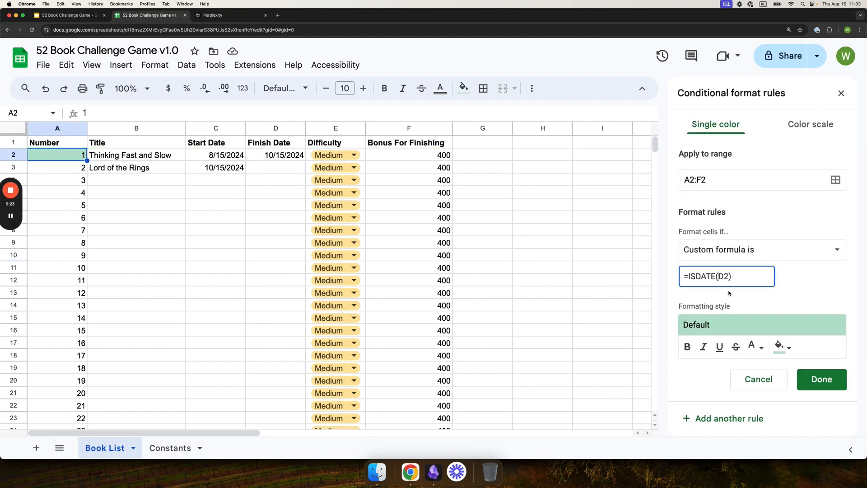
pyautogui.write('$')
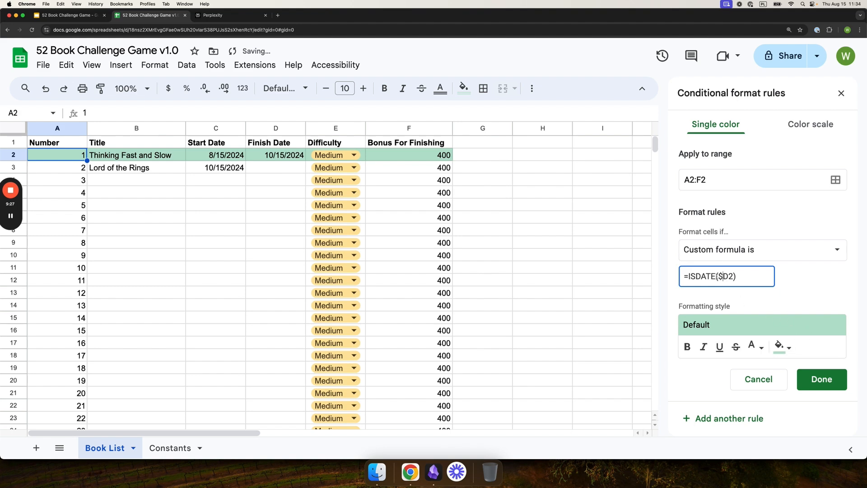
pyautogui.click(819, 379)
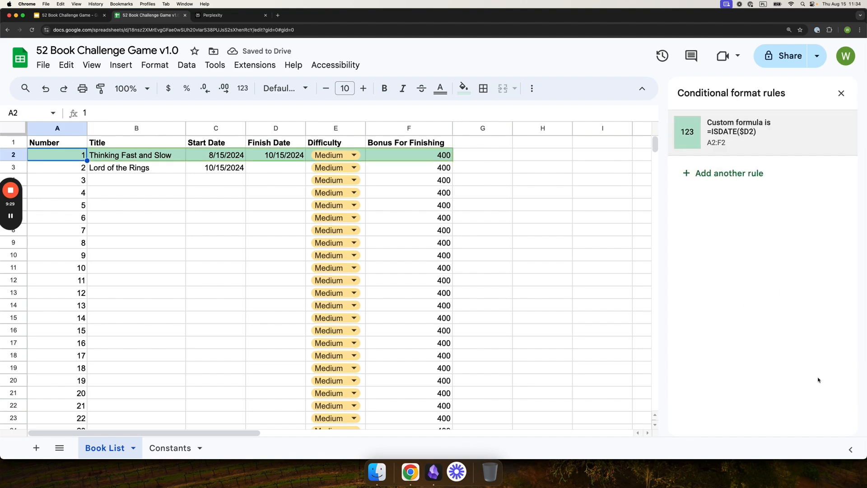
# Clear book 1's Finish Date in D2 to test the row 2 highlighting rule.
pyautogui.click(280, 282)
pyautogui.click(275, 172)
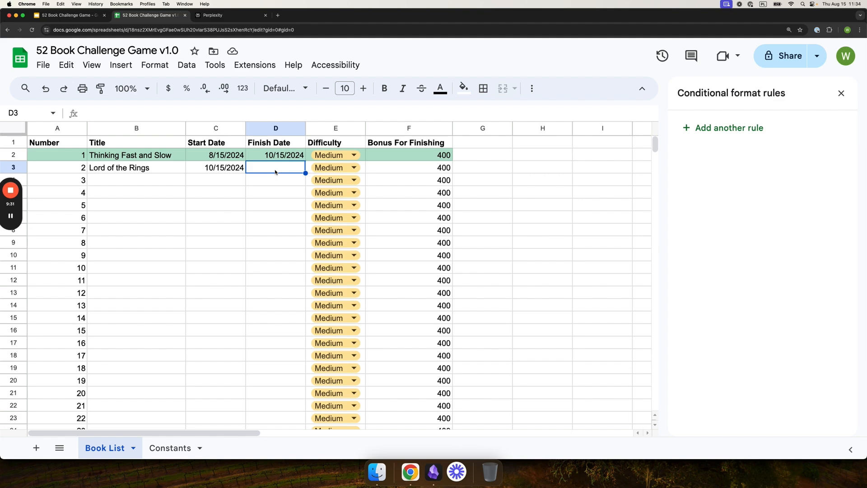
pyautogui.click(279, 157)
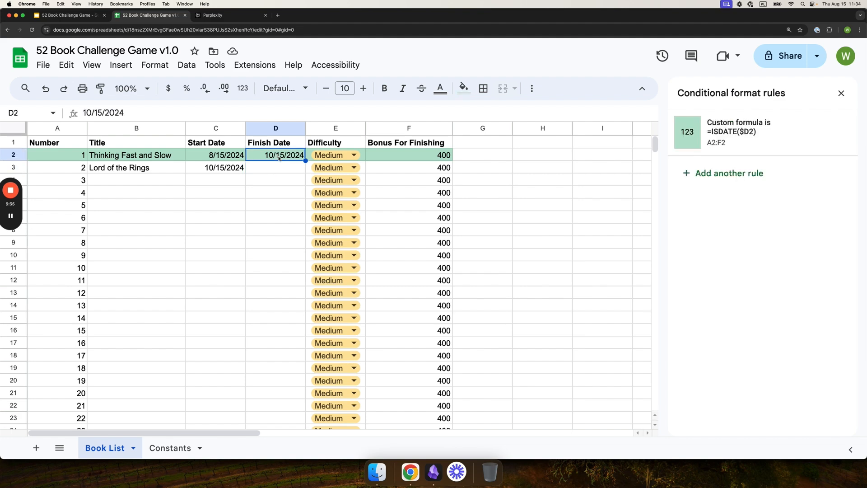
pyautogui.press('BackSpace')
pyautogui.press('Down')
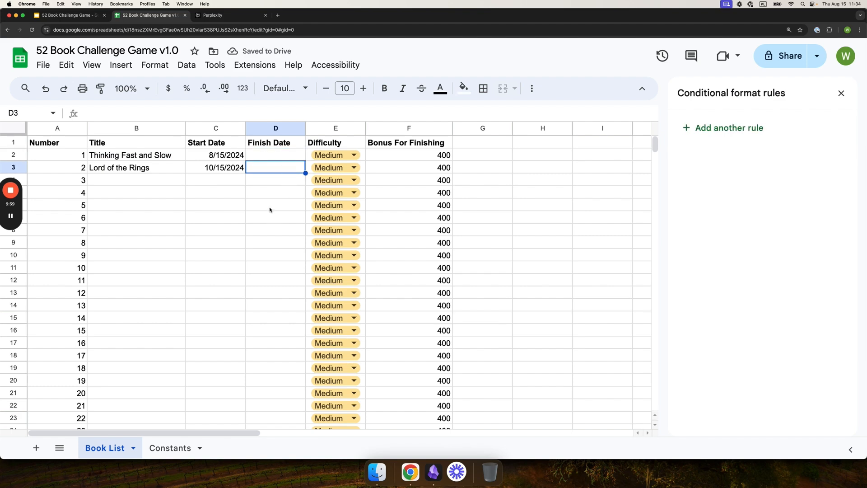
pyautogui.press('Up')
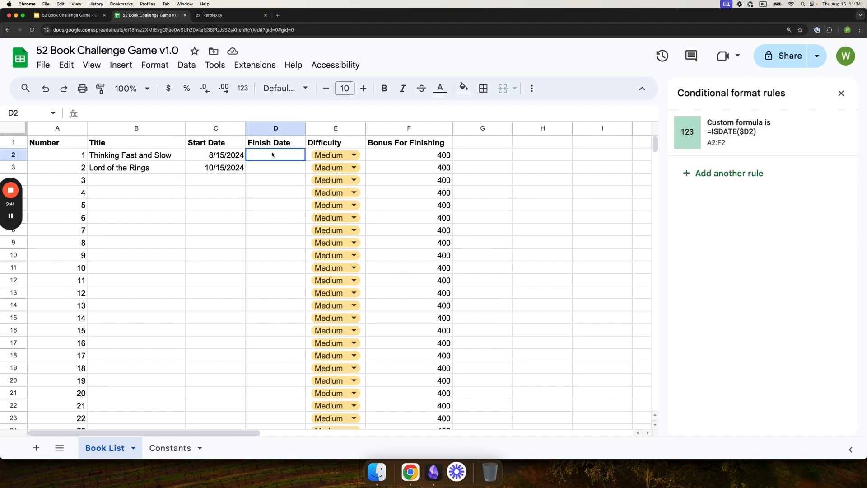
pyautogui.click(118, 161)
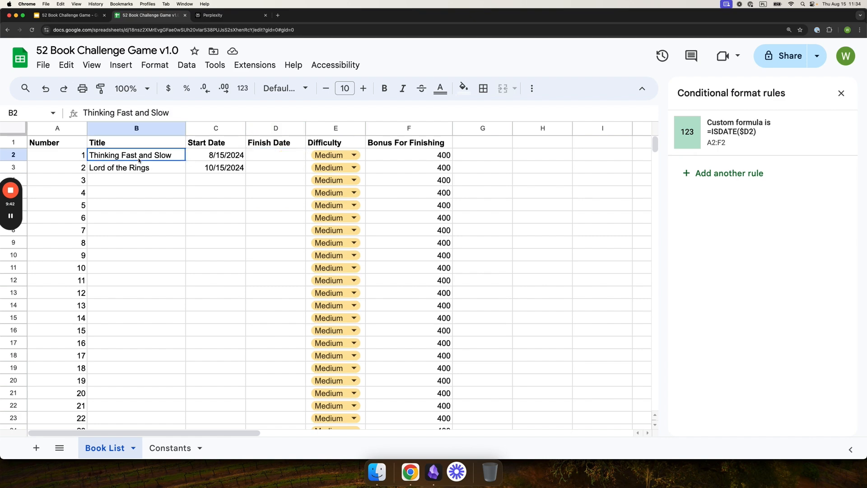
pyautogui.click(50, 160)
pyautogui.click(18, 156)
pyautogui.moveTo(14, 218)
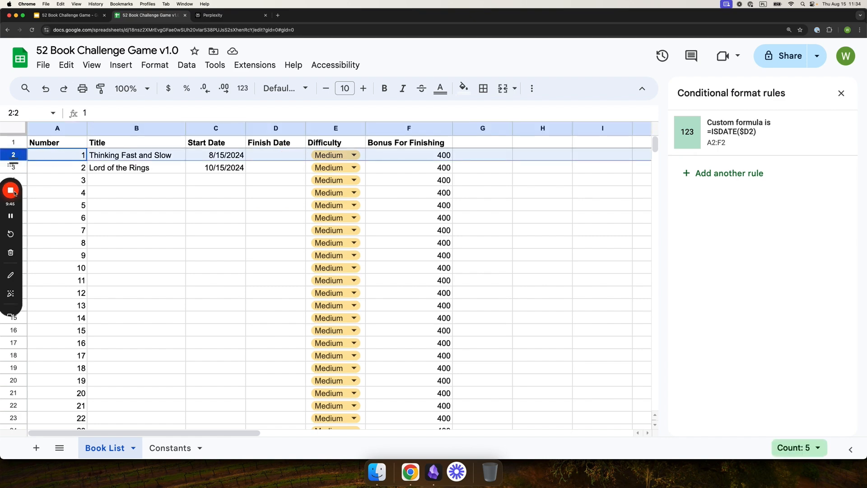
# Copy book 2's start date from C3 into its Finish Date in D3, and set D3 to 10/26/2024 as a test.
pyautogui.click(234, 172)
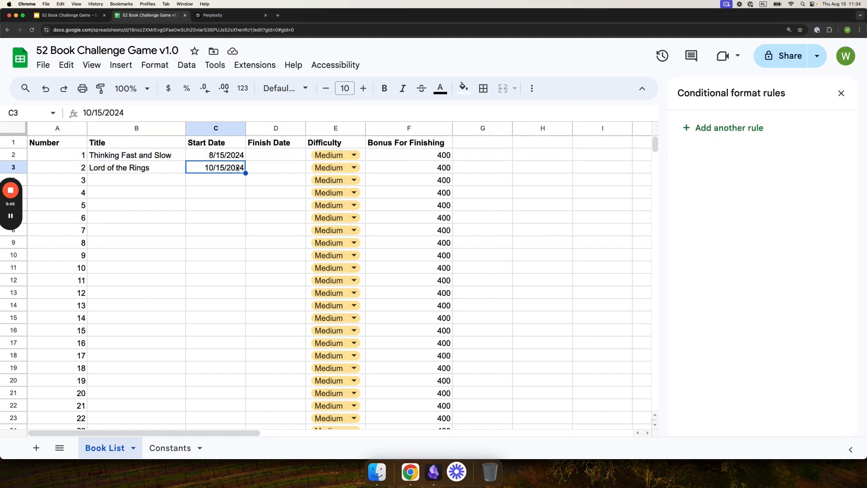
pyautogui.press('super+c')
pyautogui.click(263, 171)
pyautogui.press('super+v')
pyautogui.doubleClick(275, 169)
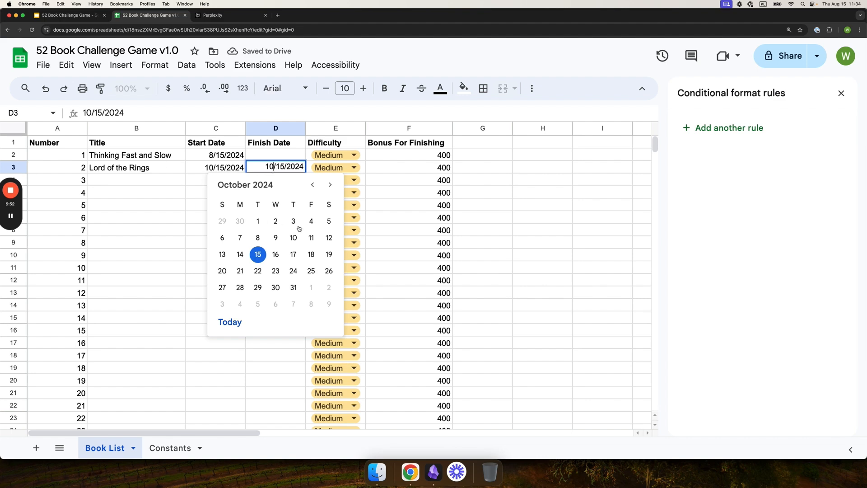
pyautogui.click(328, 271)
pyautogui.click(242, 246)
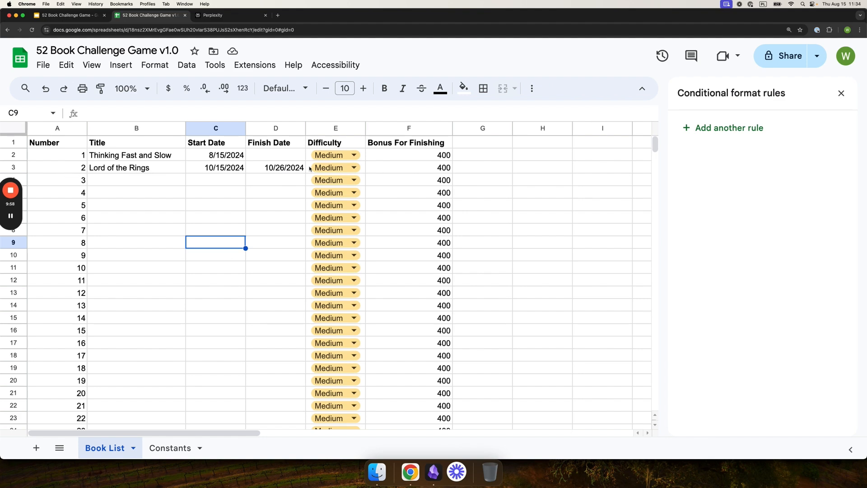
# Extend the =ISDATE($D2) conditional formatting rule's range to A2:F53 so it covers all 52 books.
pyautogui.click(72, 167)
pyautogui.click(68, 157)
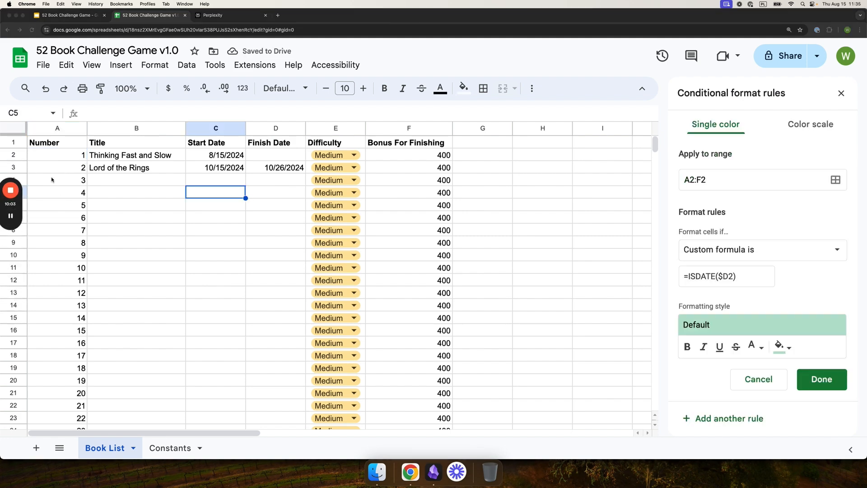
pyautogui.click(61, 158)
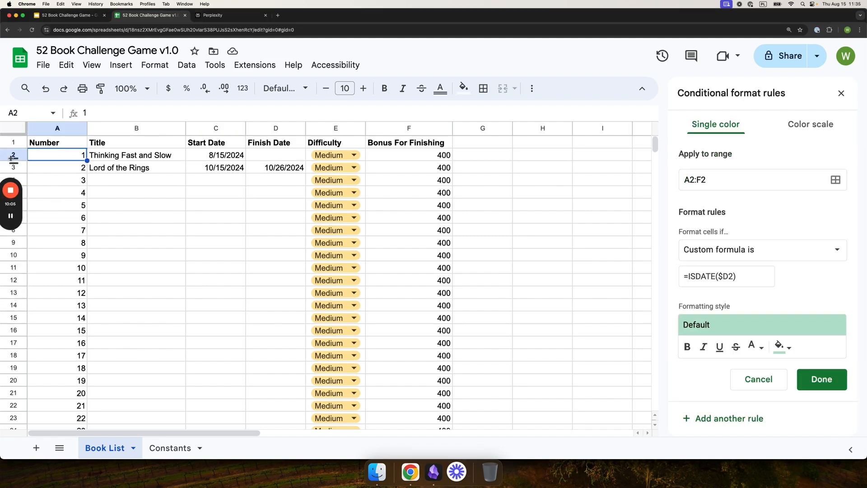
pyautogui.click(836, 181)
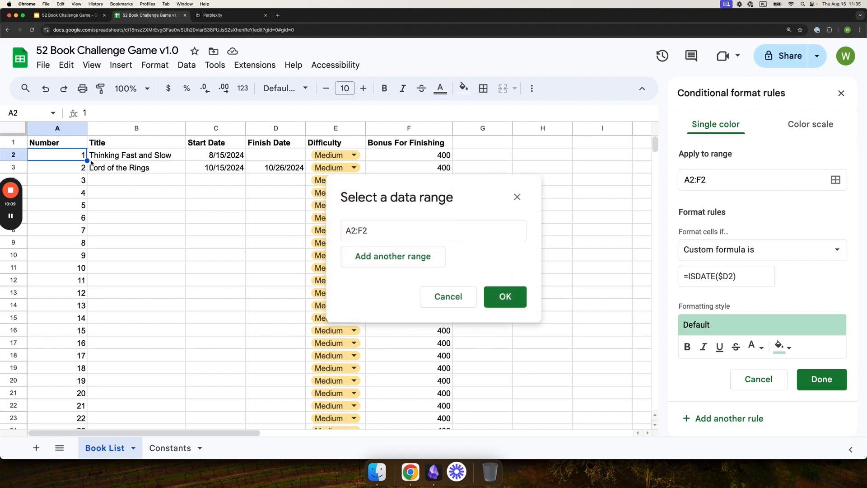
pyautogui.moveTo(86, 158); pyautogui.dragTo(416, 391)
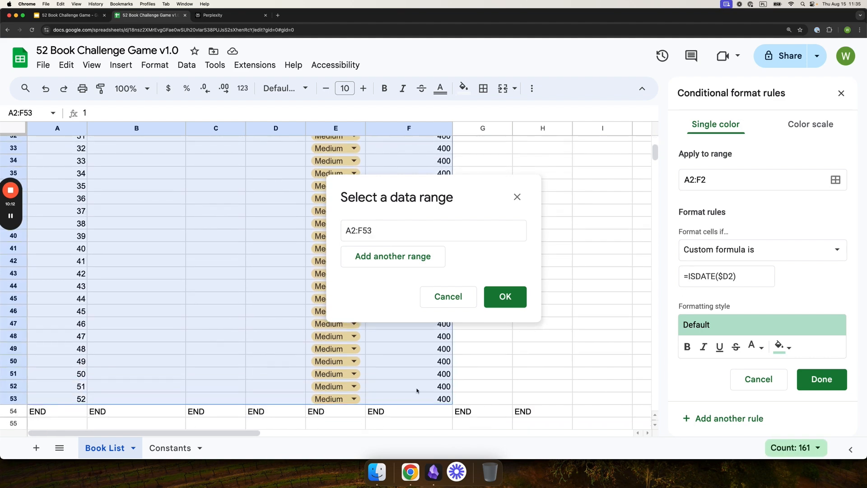
pyautogui.click(515, 298)
pyautogui.click(263, 233)
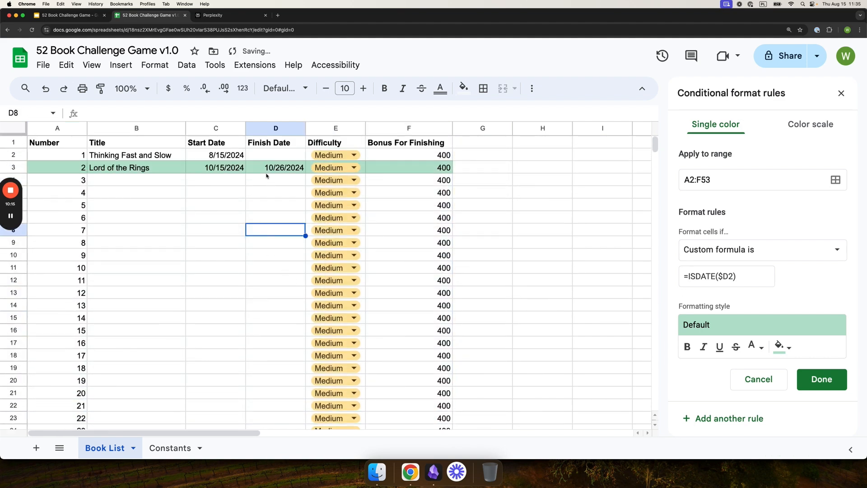
# Clear the test Finish Date of book 2 in D3.
pyautogui.click(270, 169)
pyautogui.press('Delete')
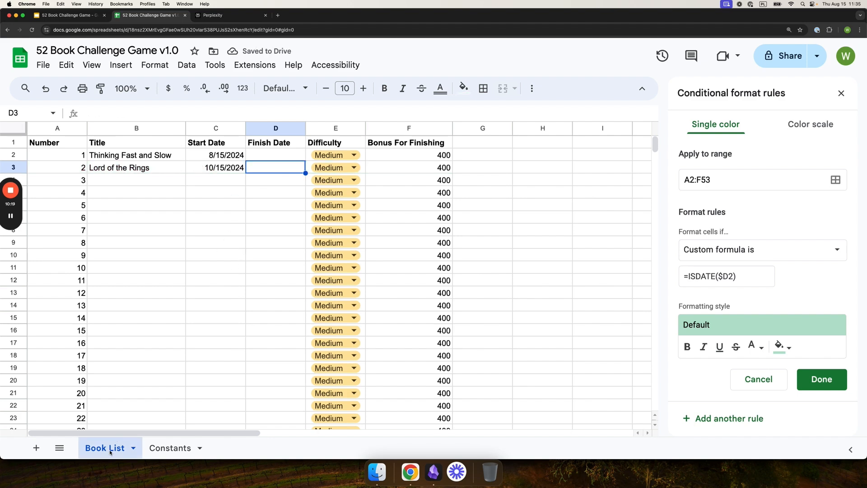
pyautogui.click(228, 268)
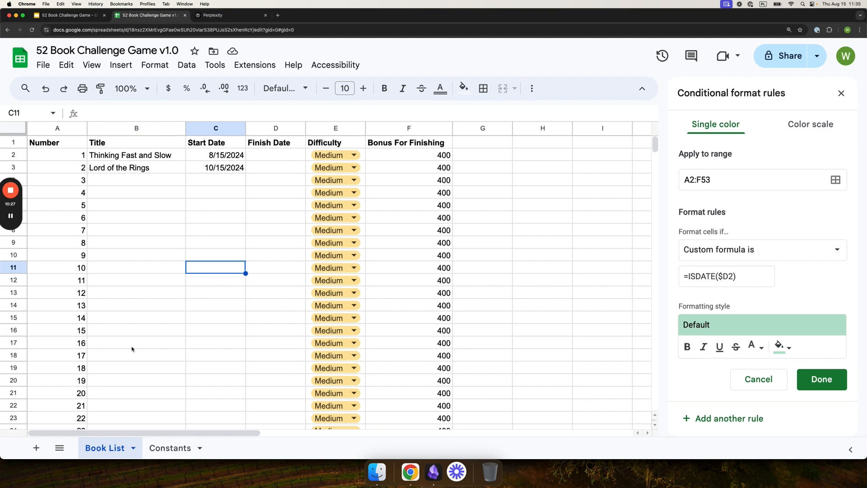
# Add a new sheet placed before Book List and rename it Main.
pyautogui.click(36, 448)
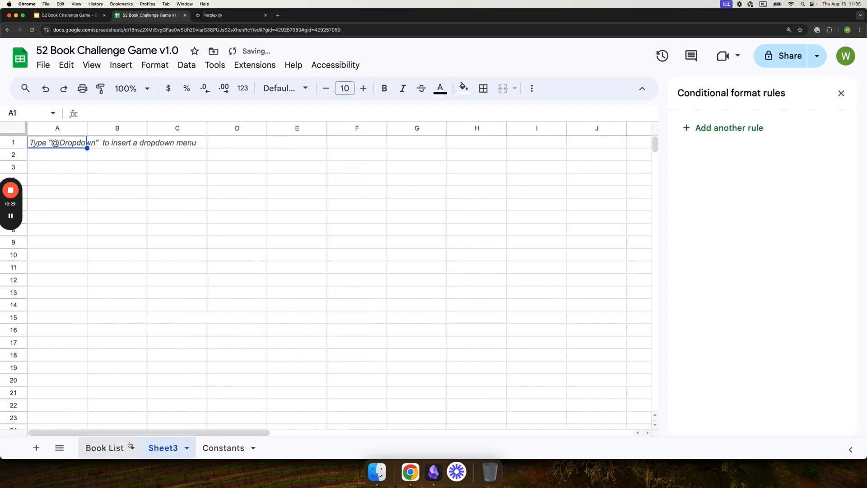
pyautogui.moveTo(166, 450); pyautogui.dragTo(103, 451)
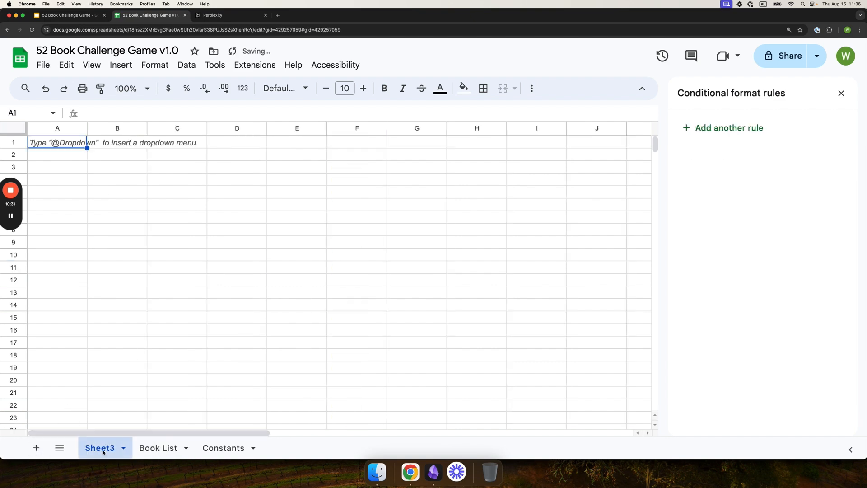
pyautogui.doubleClick(104, 451)
pyautogui.write('Main')
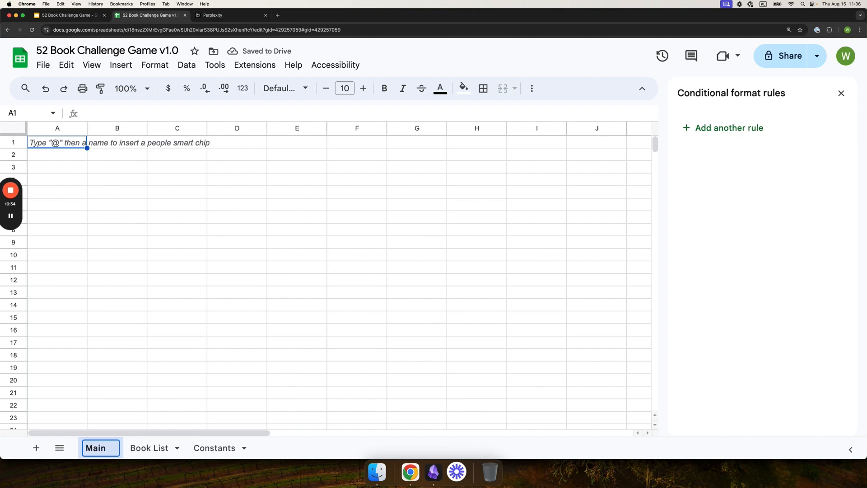
pyautogui.press('Return')
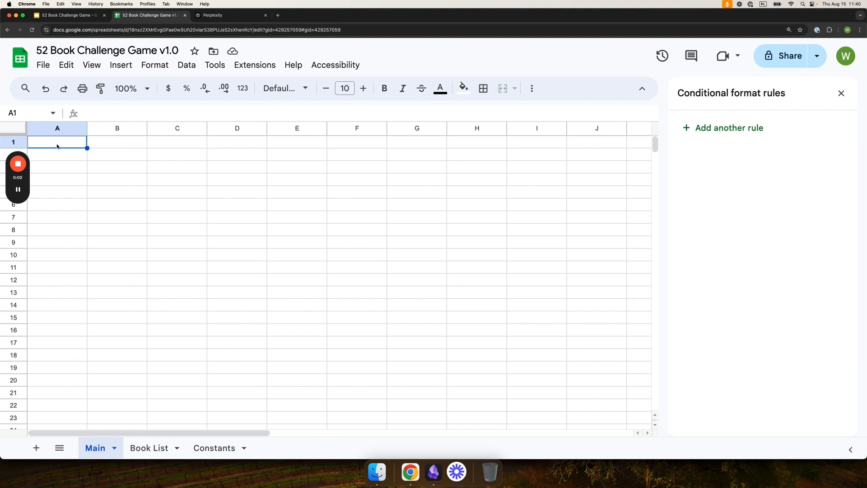
# Enter the headers Date, Pages and Points in cells A1, B1 and C1 of the Main sheet.
pyautogui.write('Date')
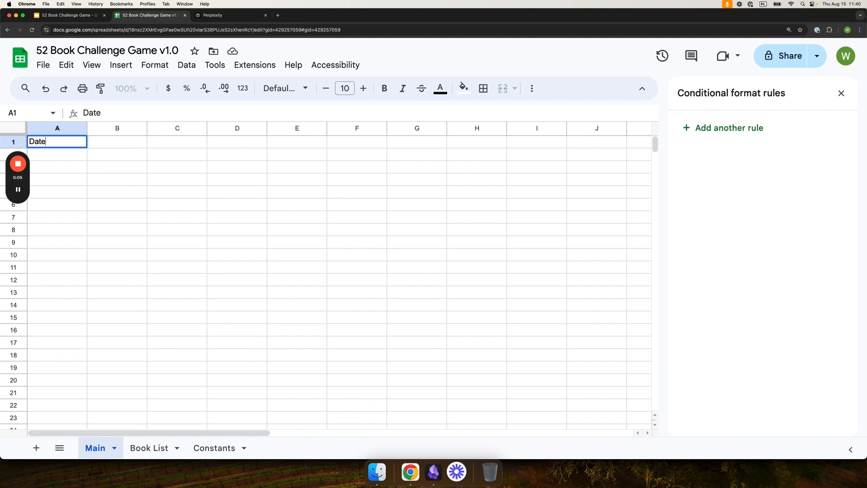
pyautogui.press('Return')
pyautogui.press('Right')
pyautogui.press('Up')
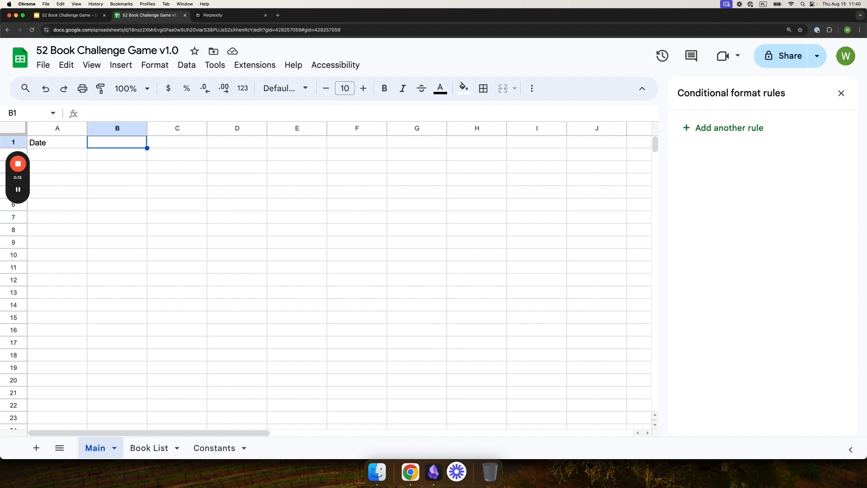
pyautogui.write('Pages')
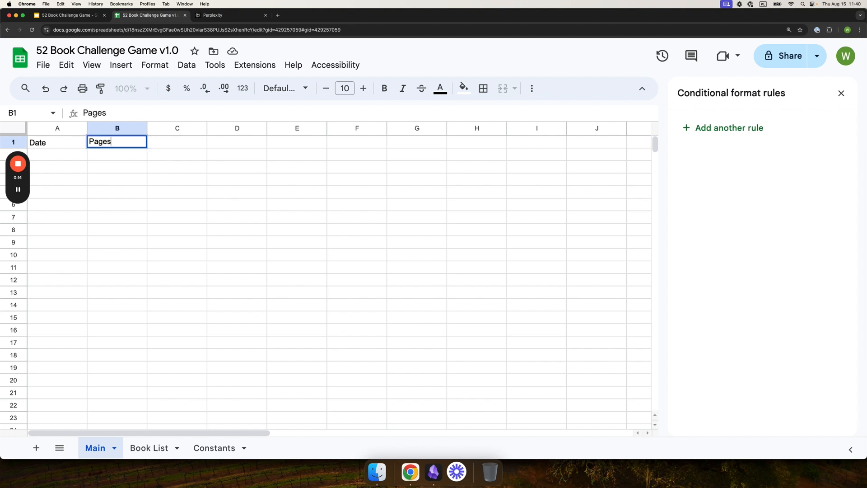
pyautogui.press('Return')
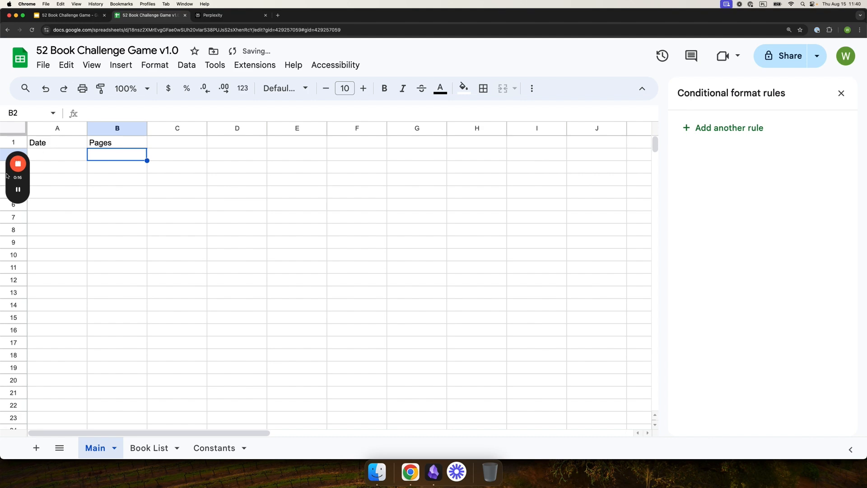
pyautogui.click(176, 145)
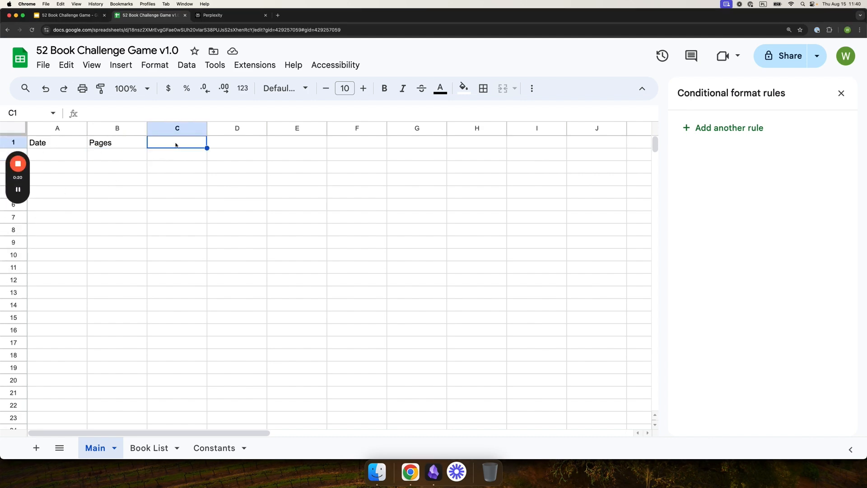
pyautogui.write('Poi')
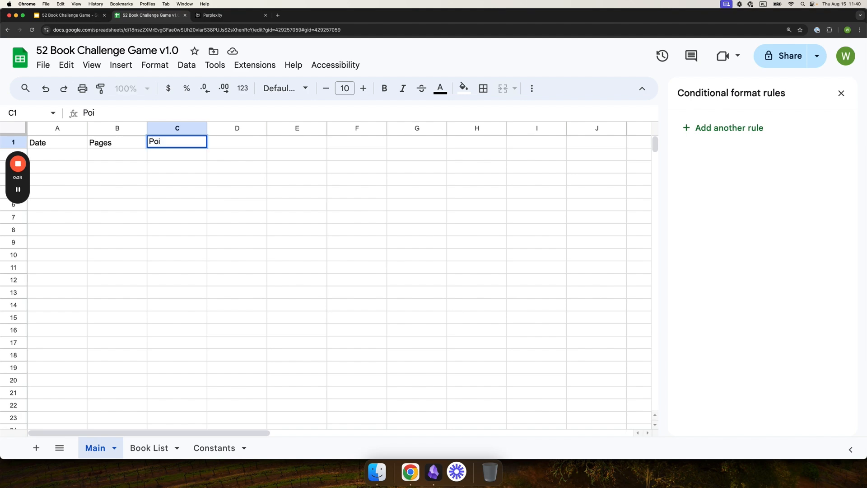
pyautogui.write('nts')
pyautogui.press('Return')
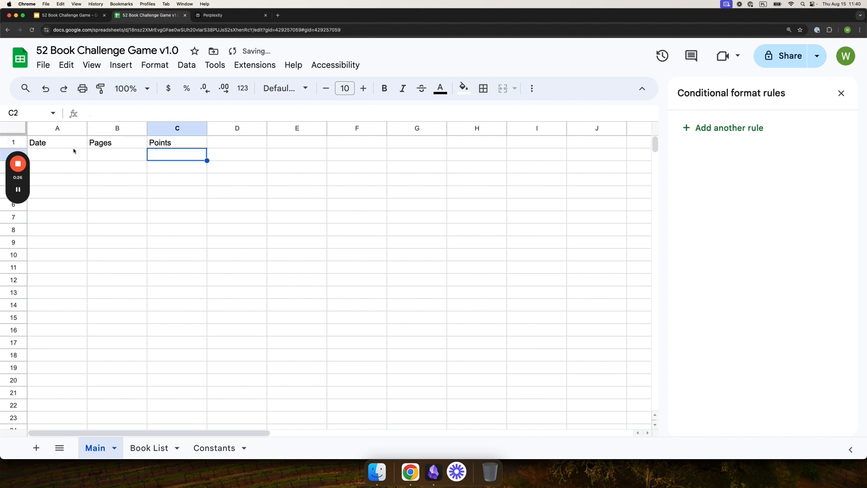
# Make the header cells A1:C1 bold.
pyautogui.moveTo(73, 145); pyautogui.dragTo(170, 144)
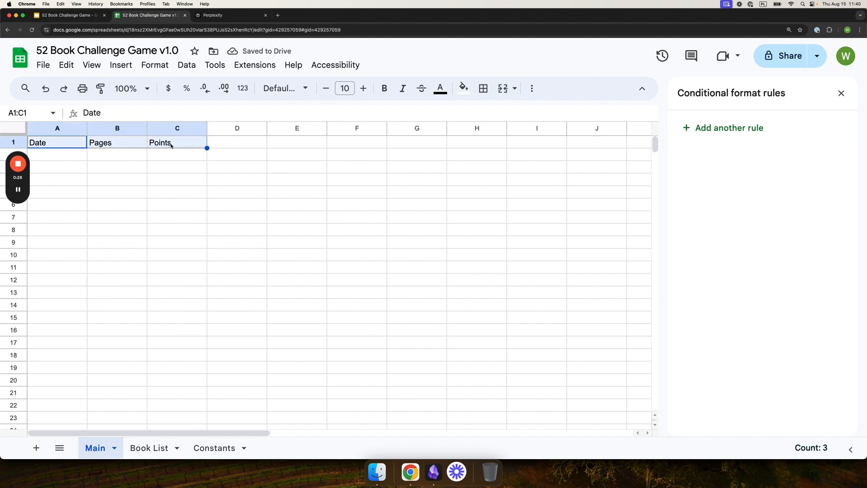
pyautogui.hotkey('ctrl', 'b')
pyautogui.click(145, 167)
# Set the first date in A2 to the start date on the Constants sheet with =Constants!B1.
pyautogui.click(72, 161)
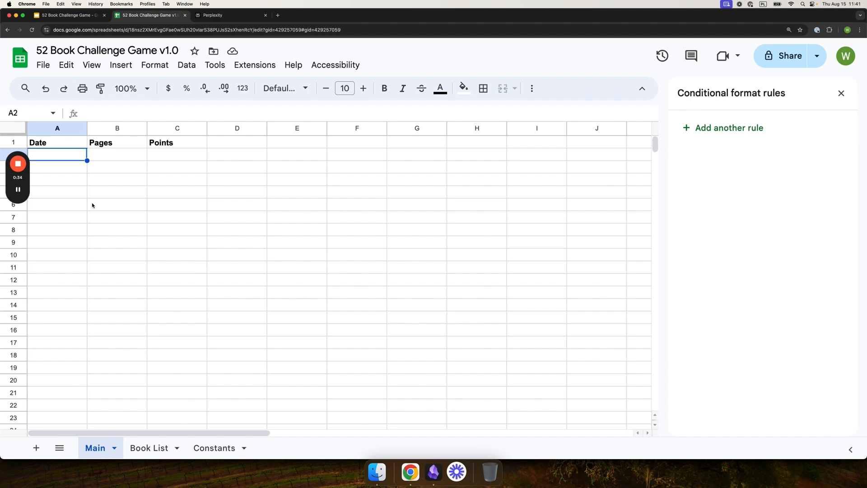
pyautogui.write('=')
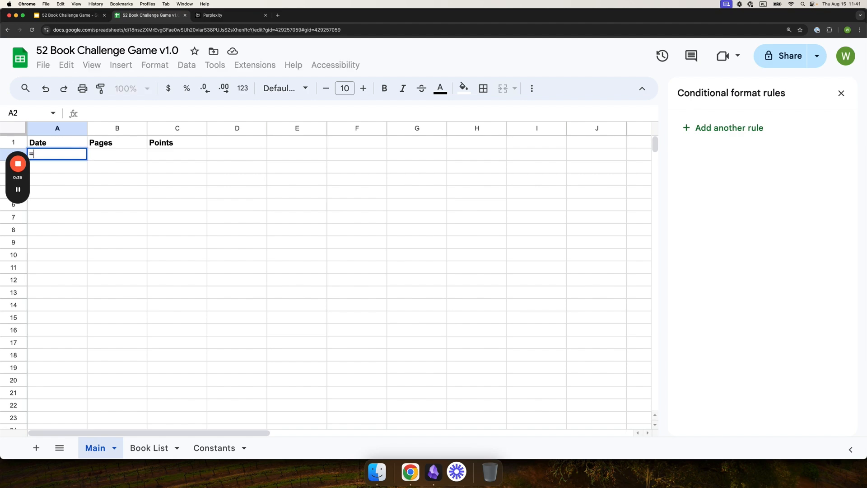
pyautogui.click(215, 449)
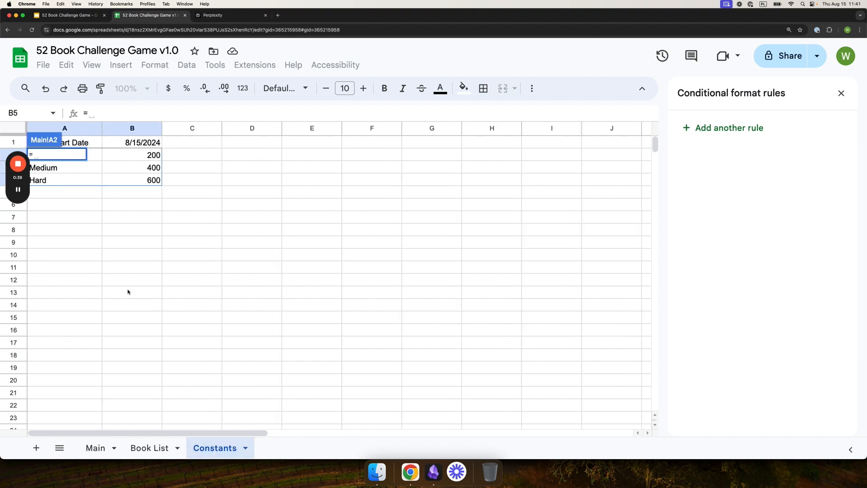
pyautogui.click(135, 142)
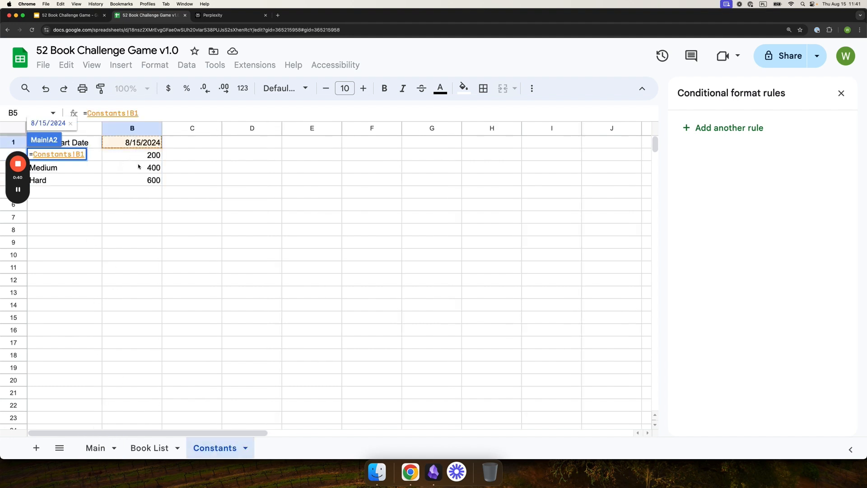
pyautogui.press('Return')
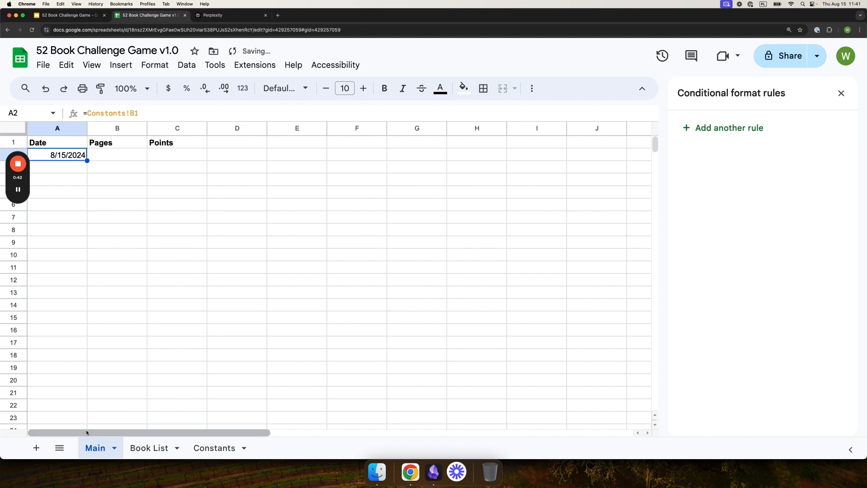
# Try to fill the start date formula from A2 down into A3, and inspect the formula in A2.
pyautogui.moveTo(87, 160); pyautogui.dragTo(88, 170)
pyautogui.click(58, 178)
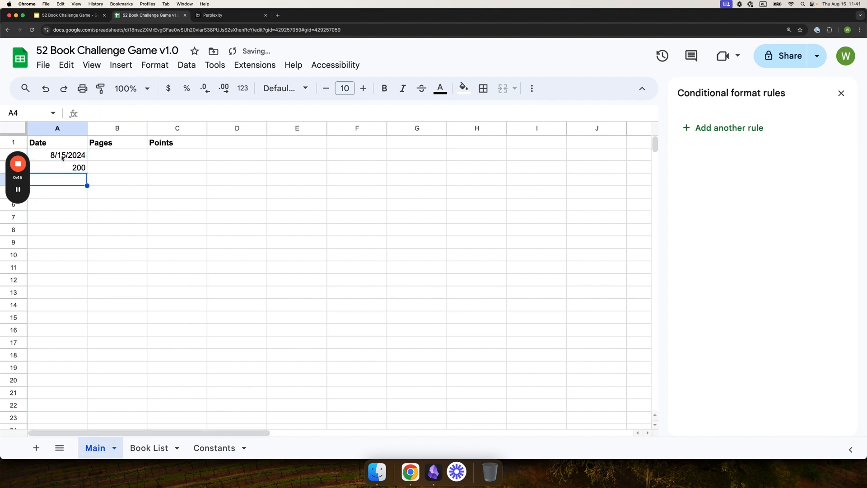
pyautogui.click(74, 155)
pyautogui.click(140, 112)
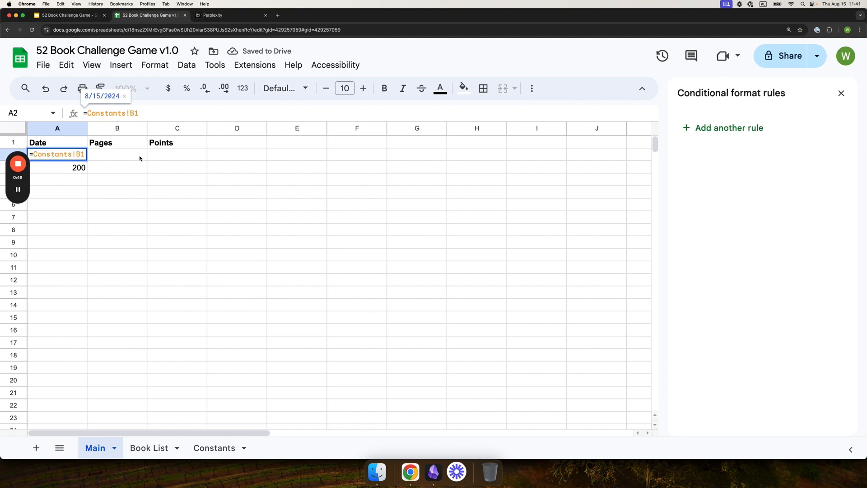
# Replace the content of A3 with the formula =A2+1 for the following day's date.
pyautogui.click(64, 168)
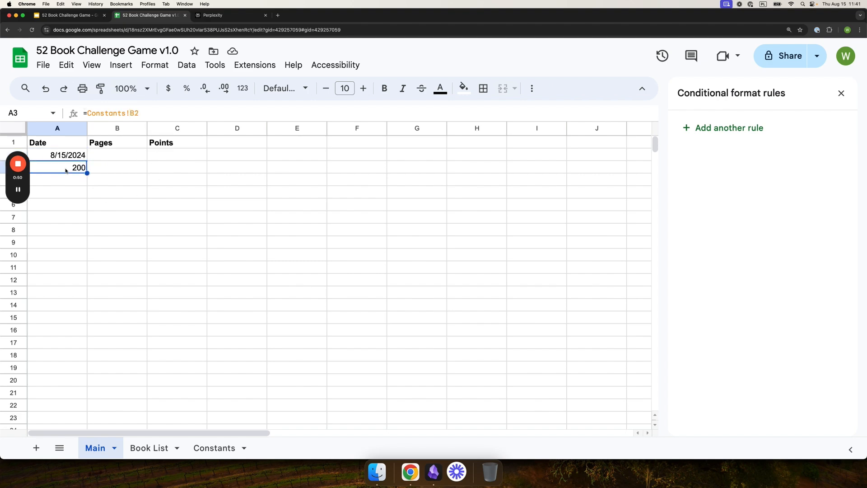
pyautogui.write('=')
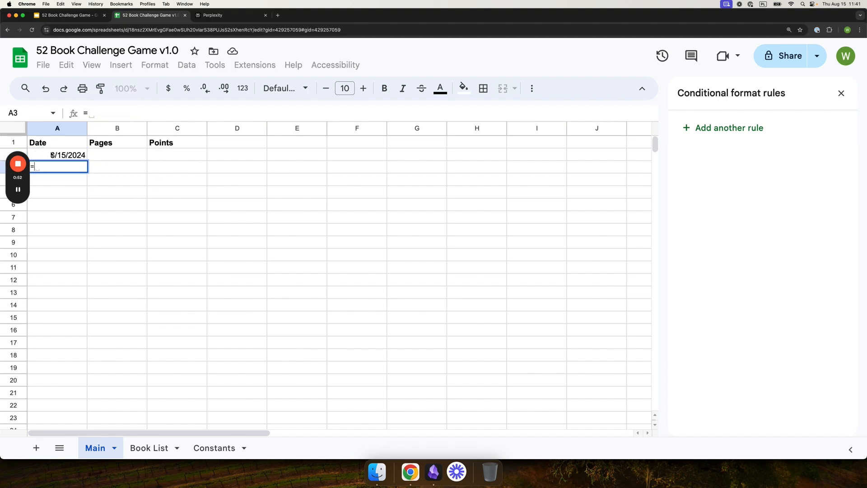
pyautogui.click(54, 156)
pyautogui.write('+1')
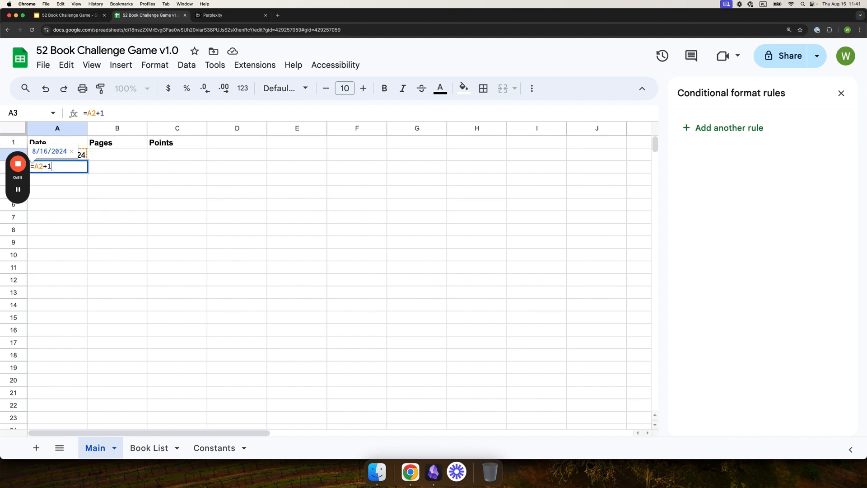
pyautogui.press('Return')
# Try to fill the Date column down to row 356 using both A2 and A3 as the source.
pyautogui.moveTo(64, 157); pyautogui.dragTo(89, 178)
pyautogui.moveTo(89, 179); pyautogui.dragTo(87, 202)
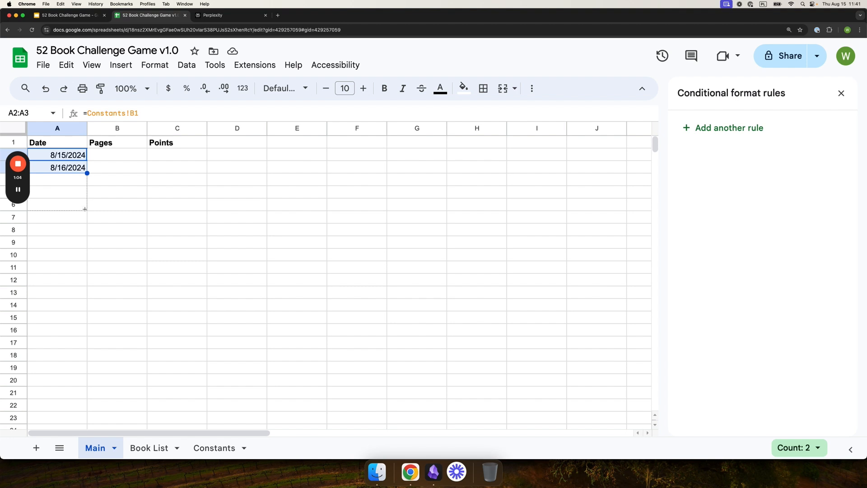
pyautogui.moveTo(84, 209); pyautogui.dragTo(56, 302)
pyautogui.scroll(-20, 84, 216)
pyautogui.scroll(-20, 83, 219)
pyautogui.scroll(-5, 70, 261)
pyautogui.scroll(20, 82, 287)
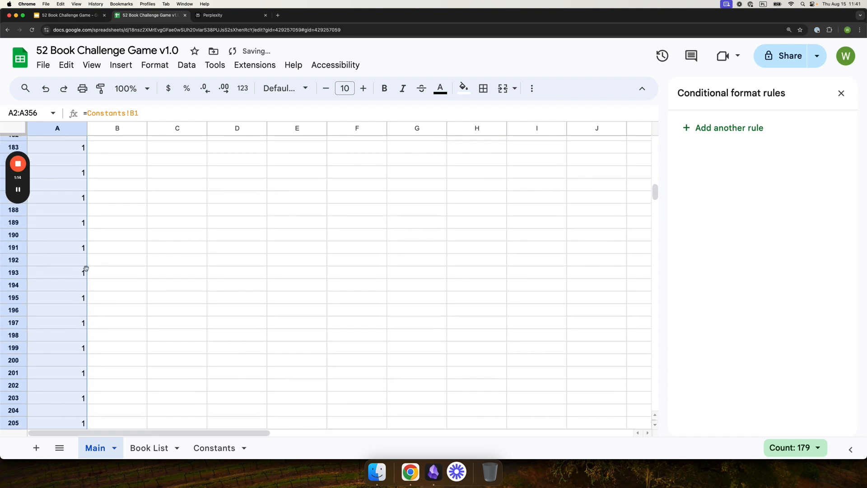
pyautogui.scroll(5, 81, 267)
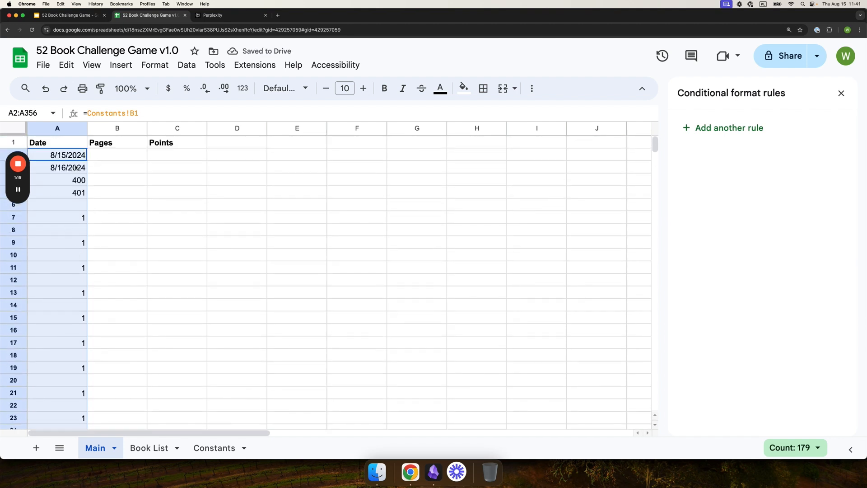
pyautogui.click(76, 180)
# Fill the =A2+1 formula from A3 alone down the Date column to row 355.
pyautogui.click(65, 168)
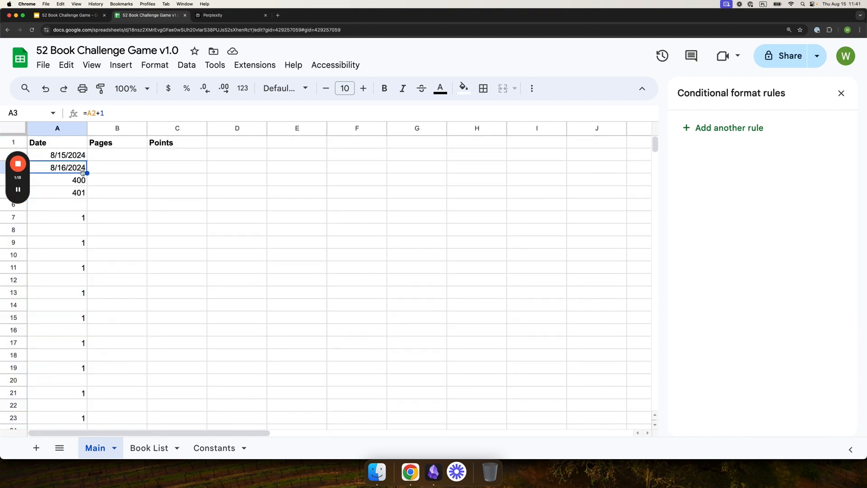
pyautogui.click(75, 157)
pyautogui.click(79, 171)
pyautogui.click(74, 158)
pyautogui.click(74, 171)
pyautogui.moveTo(87, 173); pyautogui.dragTo(86, 385)
pyautogui.click(90, 373)
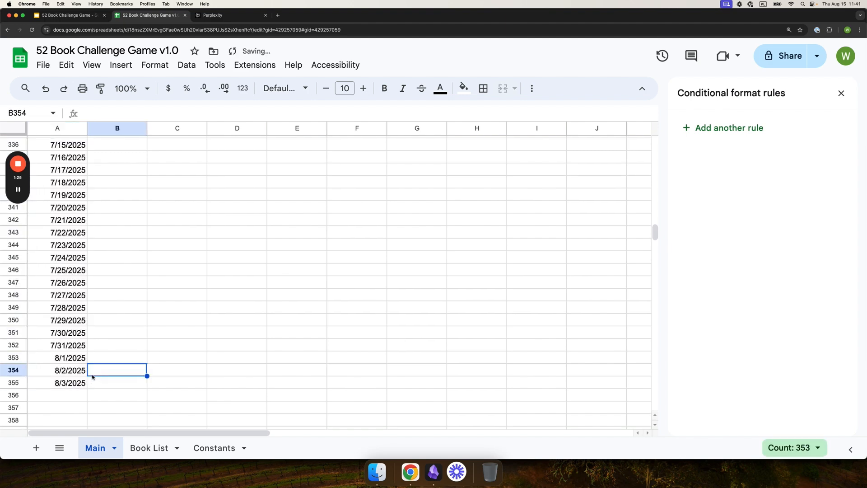
# Extend the date formula from A355 down to A366 so the last date is 8/14/2025.
pyautogui.click(67, 384)
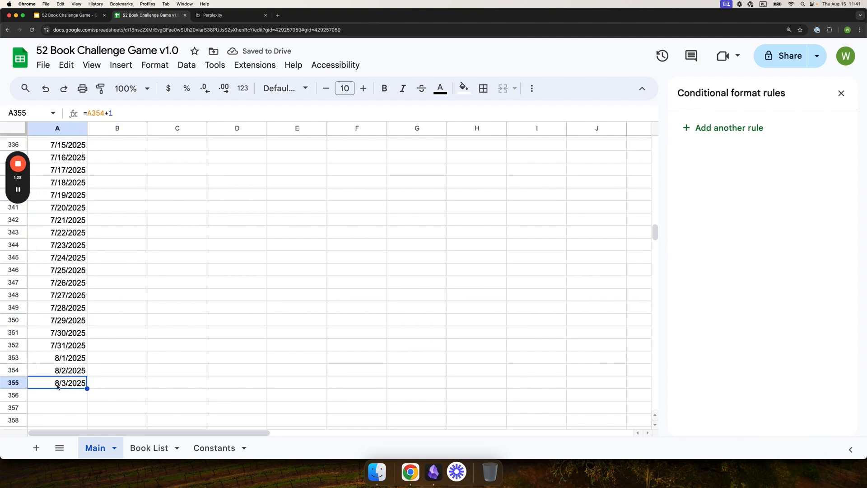
pyautogui.moveTo(87, 388); pyautogui.dragTo(68, 422)
pyautogui.click(115, 386)
pyautogui.scroll(5, 90, 386)
pyautogui.scroll(-10, 79, 386)
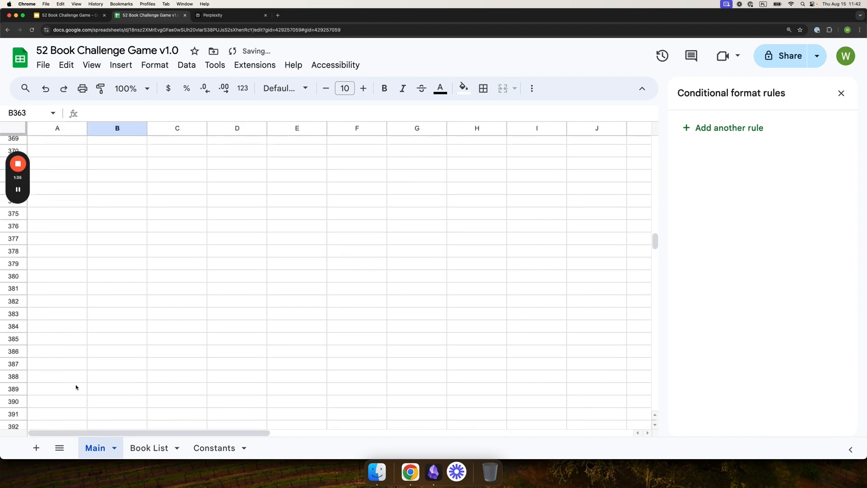
pyautogui.scroll(8, 76, 385)
pyautogui.scroll(-2, 72, 382)
pyautogui.click(66, 363)
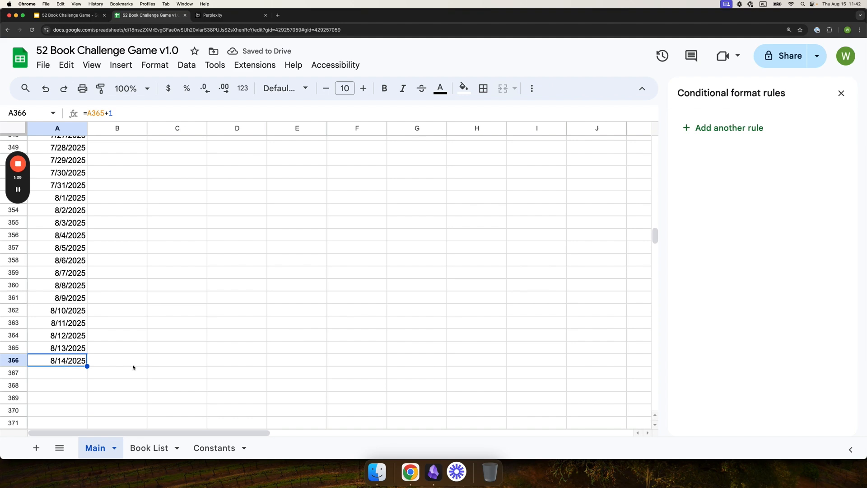
# Enter END in A367 below the last date and fill it across the neighbouring columns of that row.
pyautogui.click(73, 374)
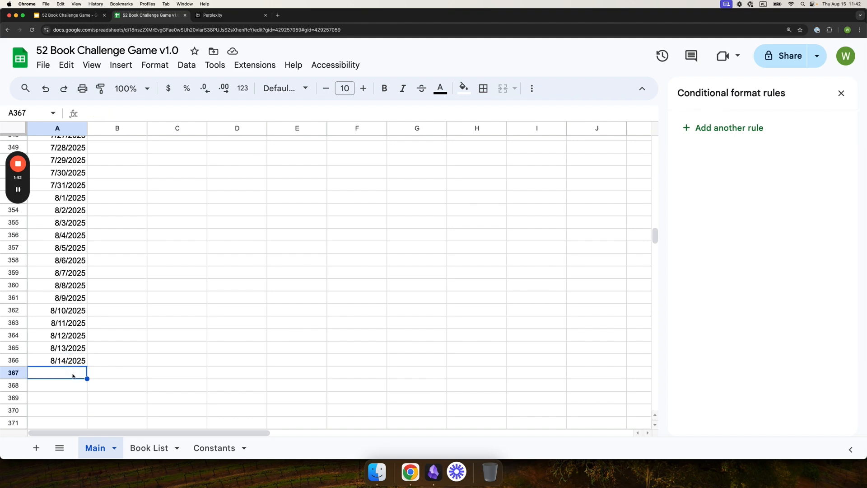
pyautogui.write('END')
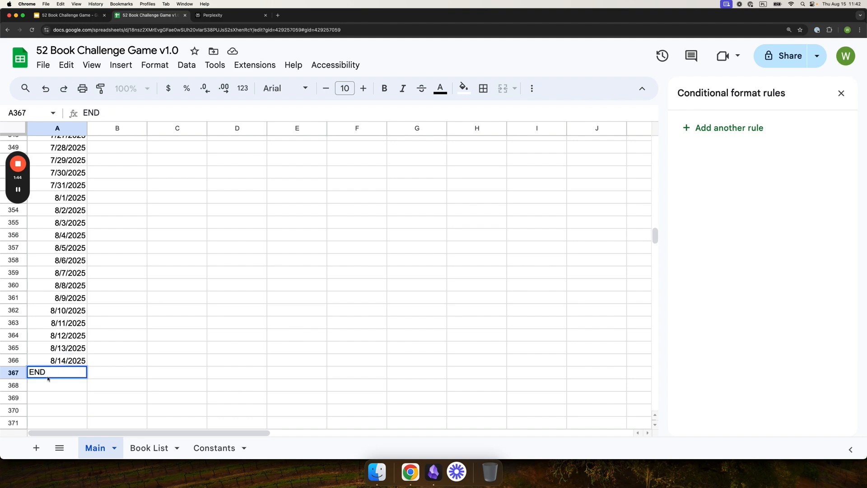
pyautogui.press('Return')
pyautogui.click(60, 373)
pyautogui.moveTo(87, 379); pyautogui.dragTo(484, 373)
pyautogui.click(316, 399)
# Enter 0 as the page count in B2 and B3, and fill it down the Pages column through B366.
pyautogui.scroll(20, 103, 371)
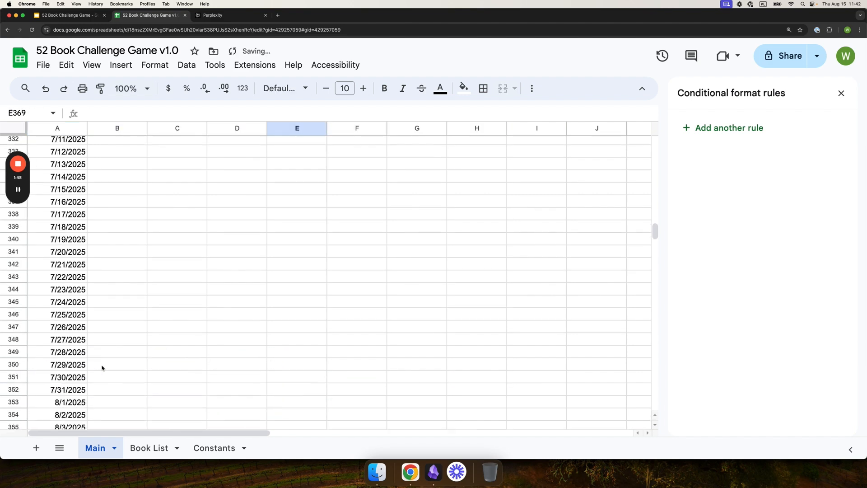
pyautogui.scroll(15, 102, 365)
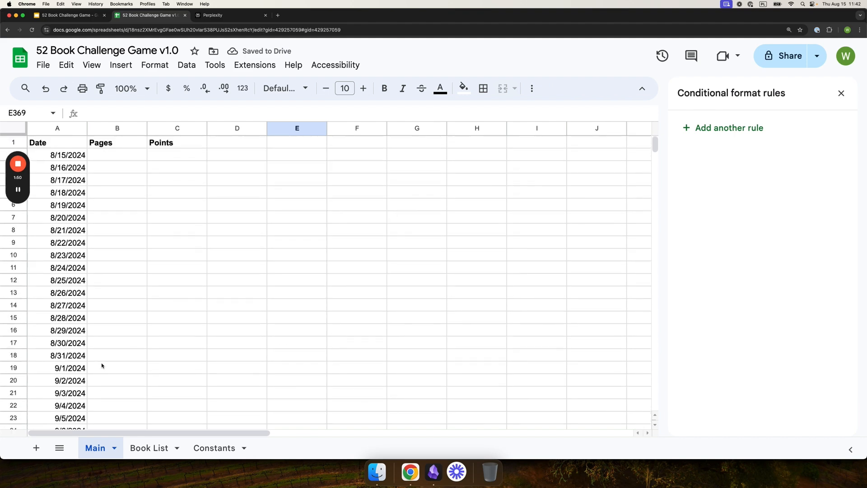
pyautogui.click(124, 158)
pyautogui.write('0')
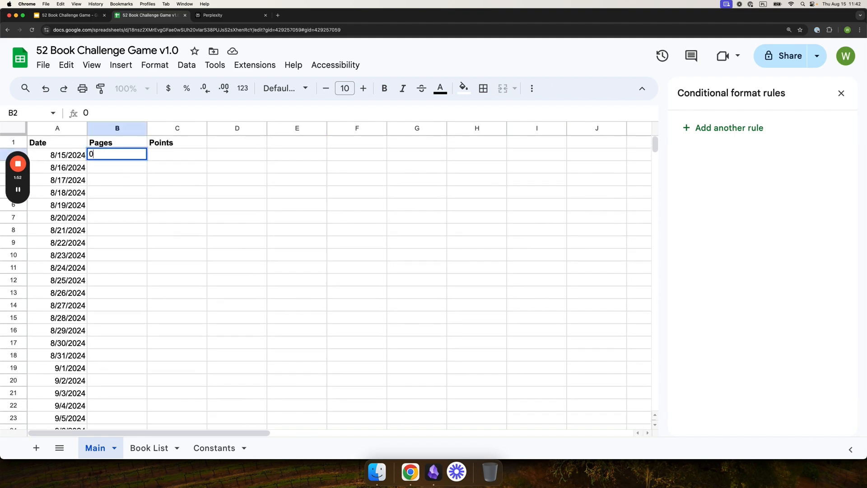
pyautogui.press('Return')
pyautogui.write('0')
pyautogui.press('Return')
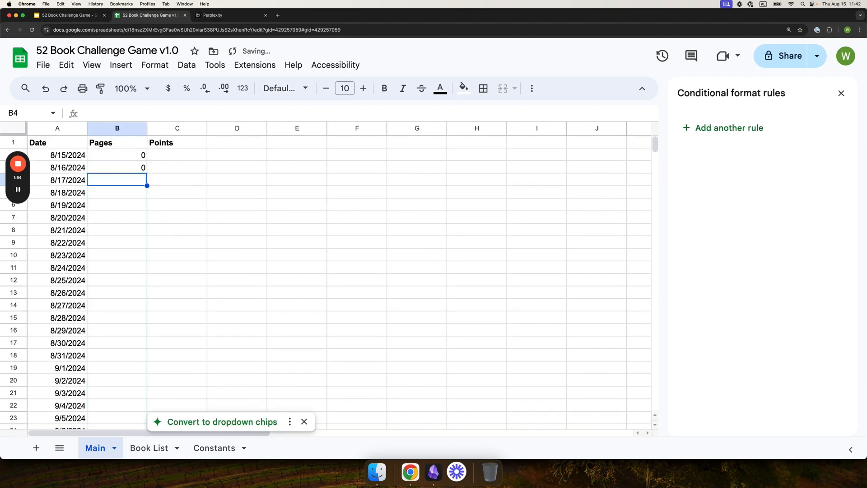
pyautogui.moveTo(125, 158); pyautogui.dragTo(111, 384)
pyautogui.scroll(20, 190, 325)
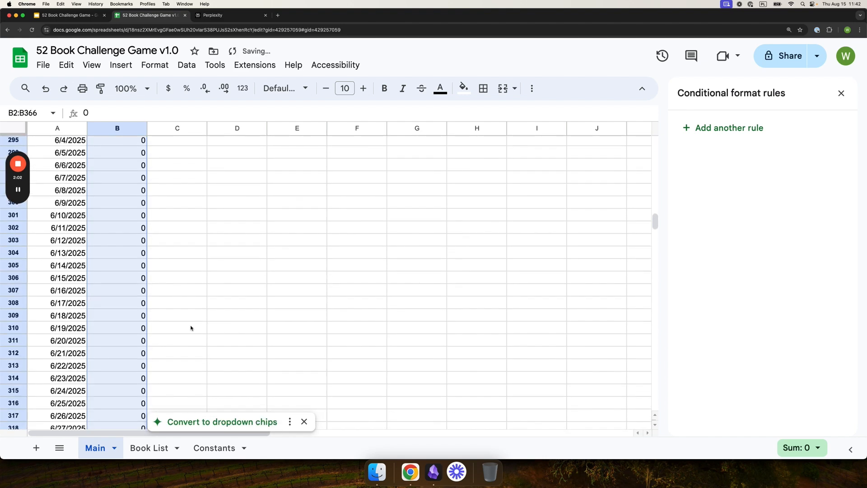
pyautogui.scroll(20, 191, 308)
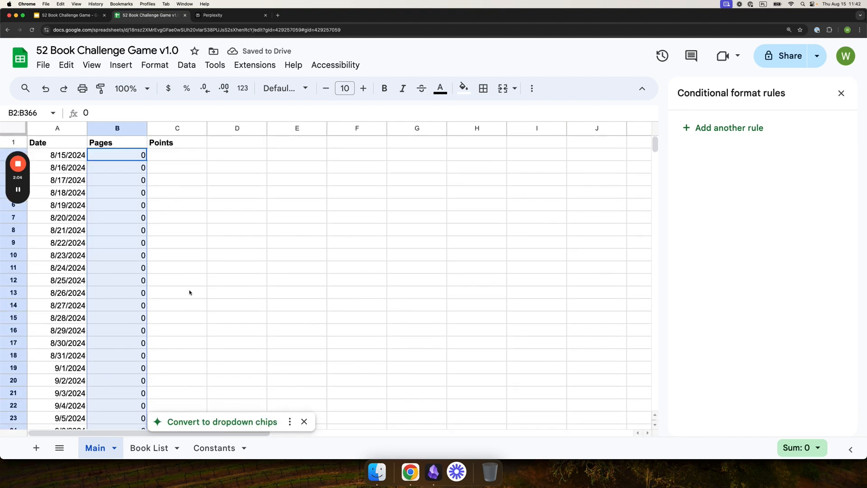
pyautogui.click(169, 156)
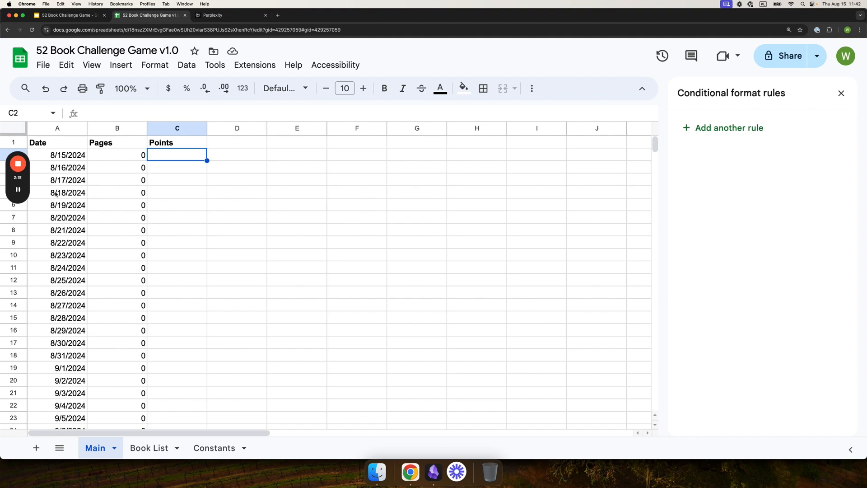
pyautogui.moveTo(17, 139); pyautogui.dragTo(10, 189)
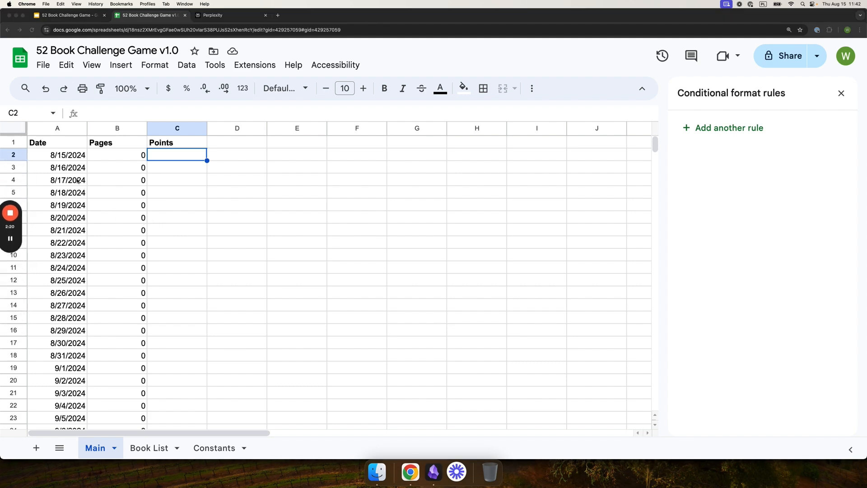
# Start a conditional format rule from the first date on the Main sheet and apply it to A2:A366.
pyautogui.click(53, 159)
pyautogui.click(54, 158)
pyautogui.rightClick(54, 158)
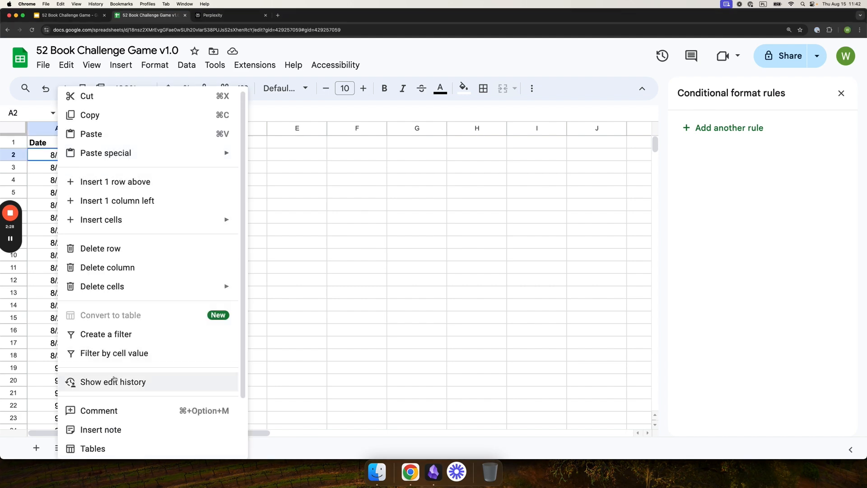
pyautogui.scroll(-3, 113, 379)
pyautogui.moveTo(149, 446)
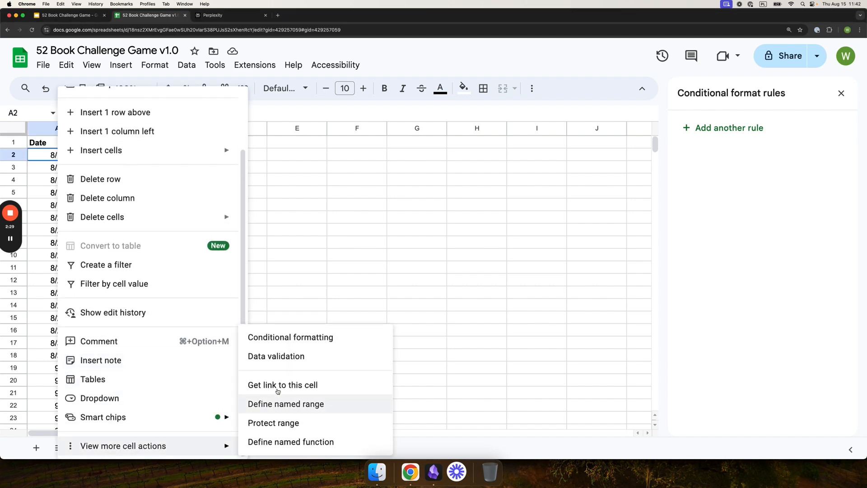
pyautogui.click(282, 344)
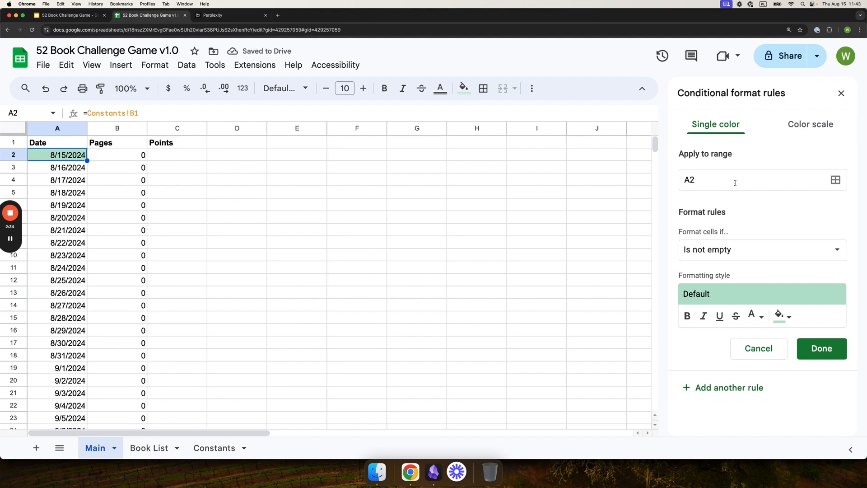
pyautogui.click(834, 180)
pyautogui.click(400, 228)
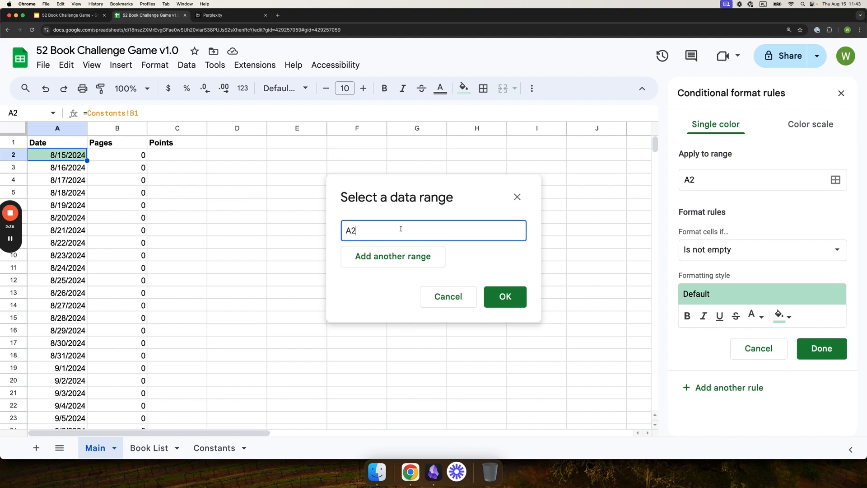
pyautogui.moveTo(61, 155); pyautogui.dragTo(74, 368)
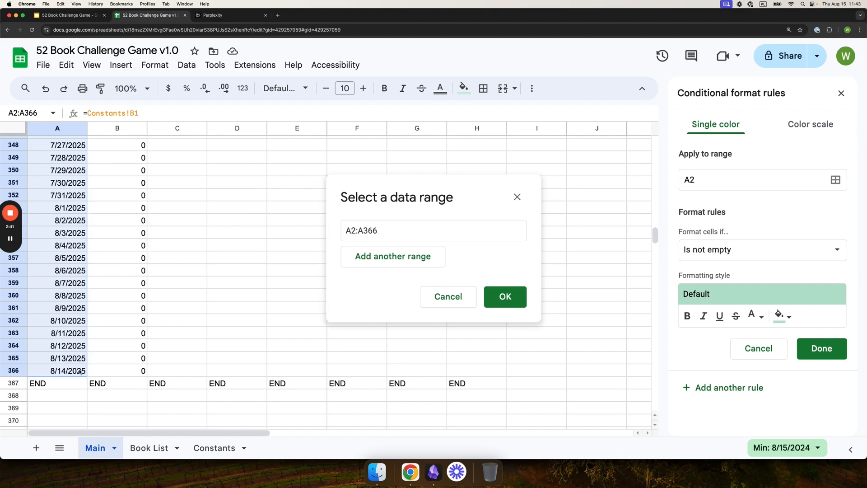
pyautogui.click(504, 296)
pyautogui.scroll(15, 219, 239)
pyautogui.scroll(20, 219, 239)
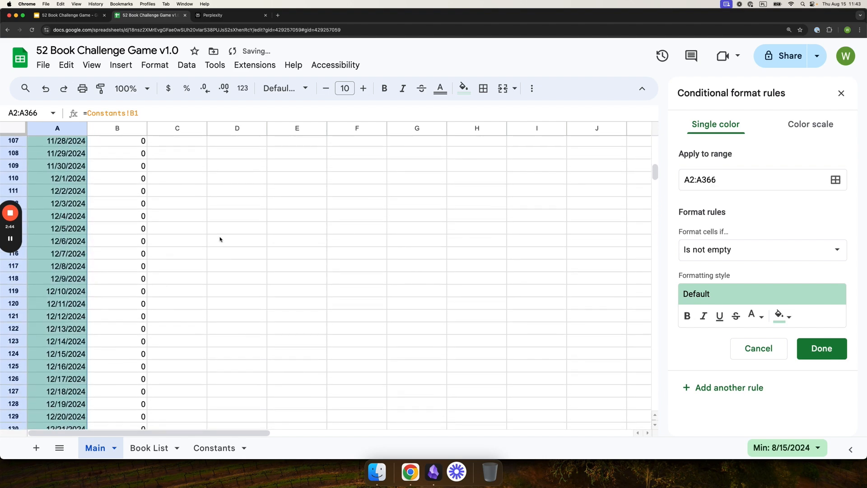
# Make the rule strike through dates before today with no fill colour, and save it.
pyautogui.click(723, 253)
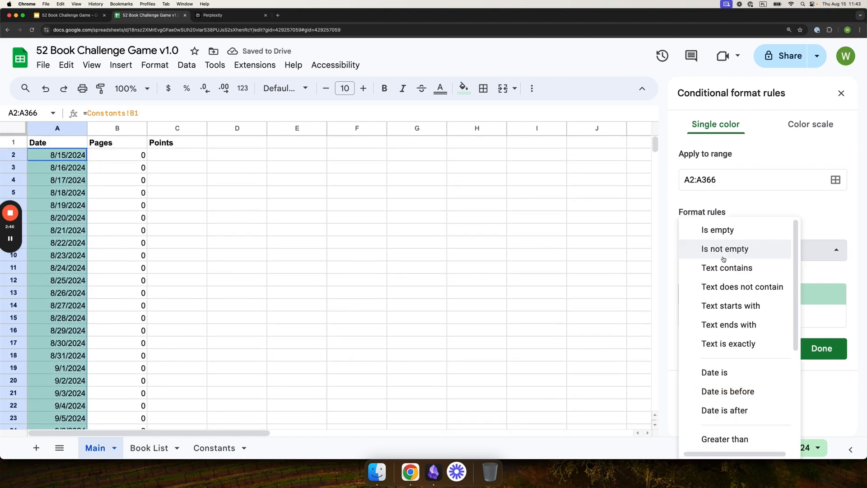
pyautogui.scroll(-3, 738, 323)
pyautogui.click(741, 333)
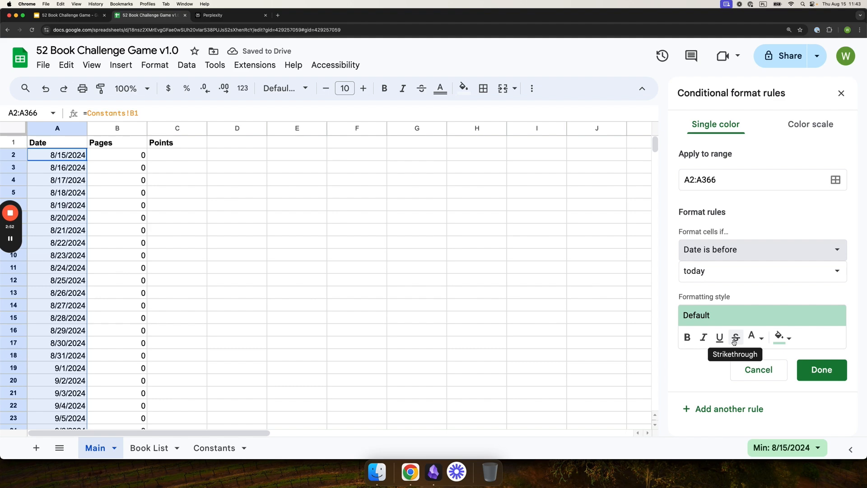
pyautogui.click(734, 342)
pyautogui.click(782, 337)
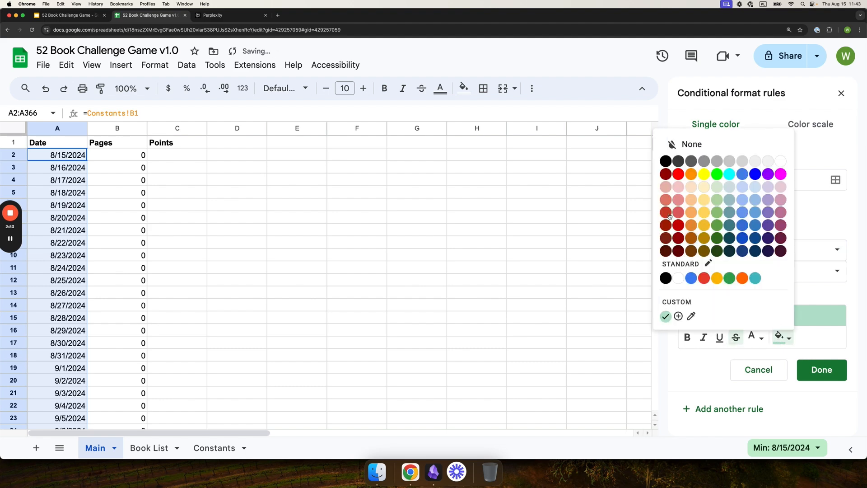
pyautogui.click(692, 145)
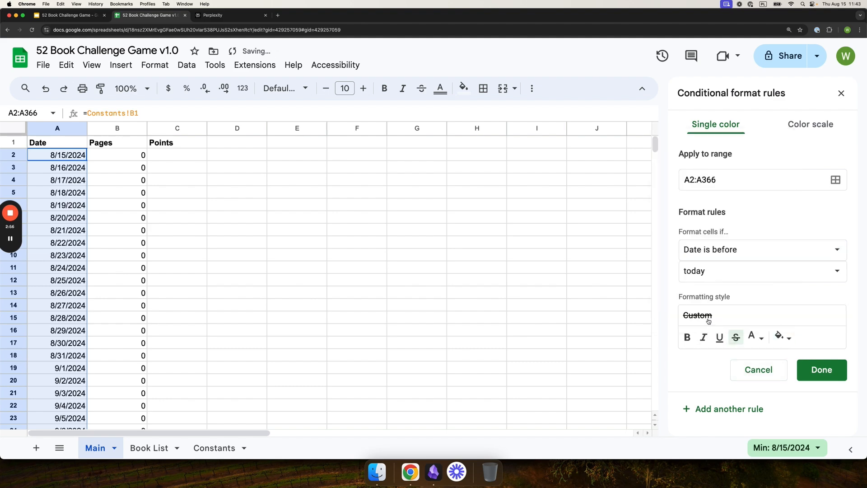
pyautogui.click(815, 376)
pyautogui.click(296, 305)
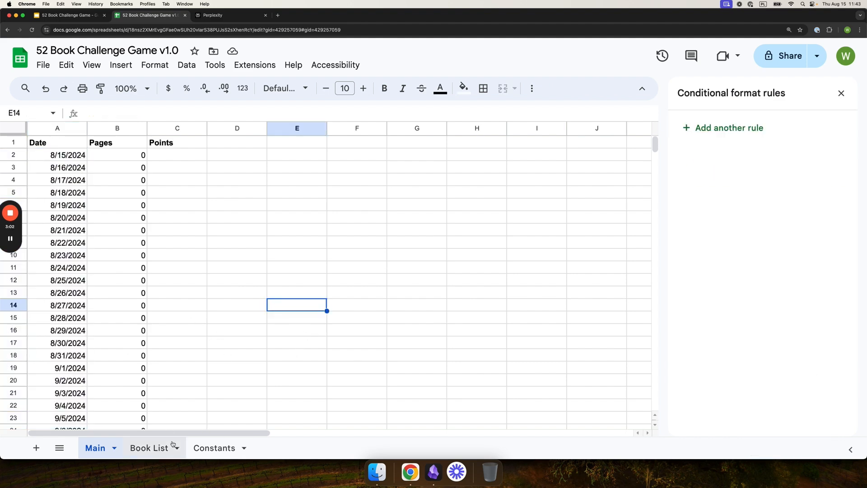
# Change the Game Start Date on the Constants sheet to 8/21/2024 and check the dates on the Main sheet.
pyautogui.click(214, 448)
pyautogui.click(150, 146)
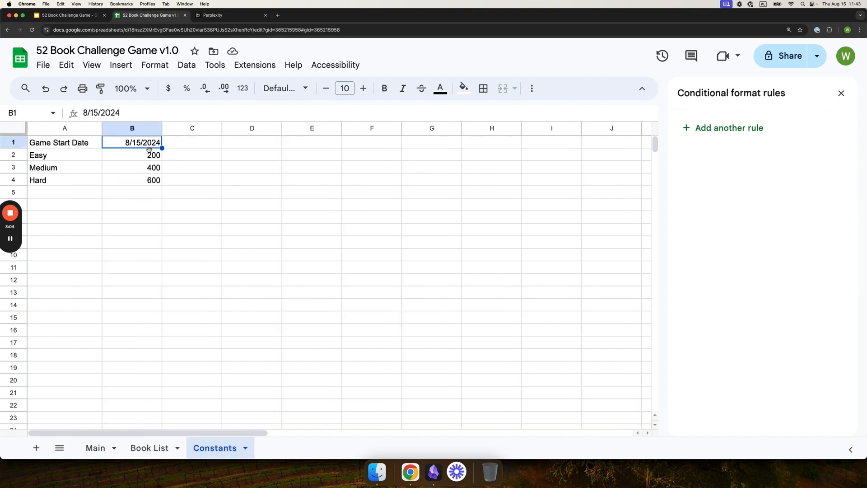
pyautogui.doubleClick(138, 143)
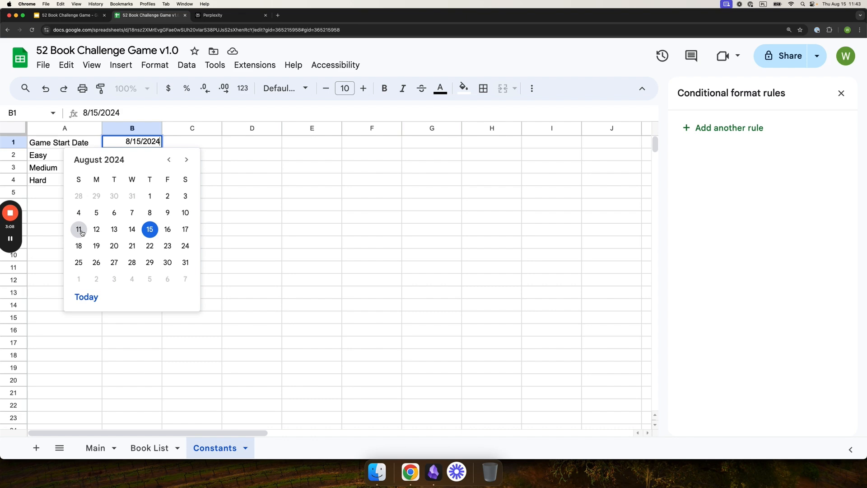
pyautogui.click(131, 246)
pyautogui.click(134, 248)
pyautogui.click(95, 447)
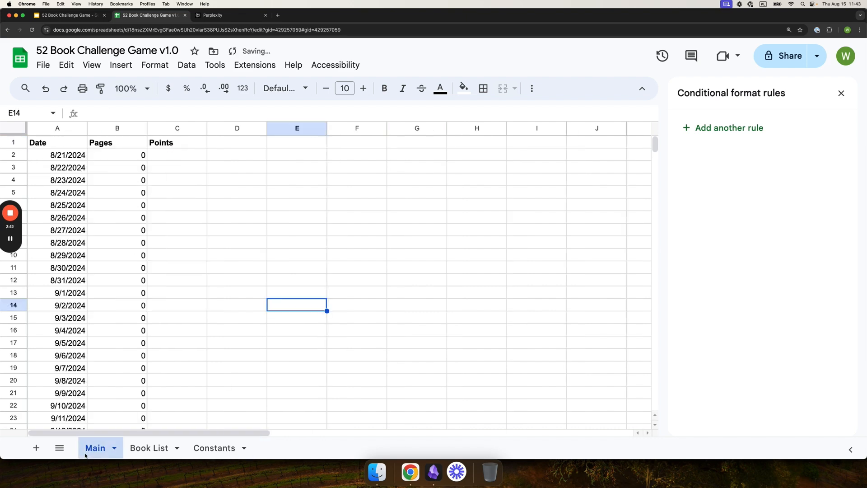
pyautogui.click(107, 269)
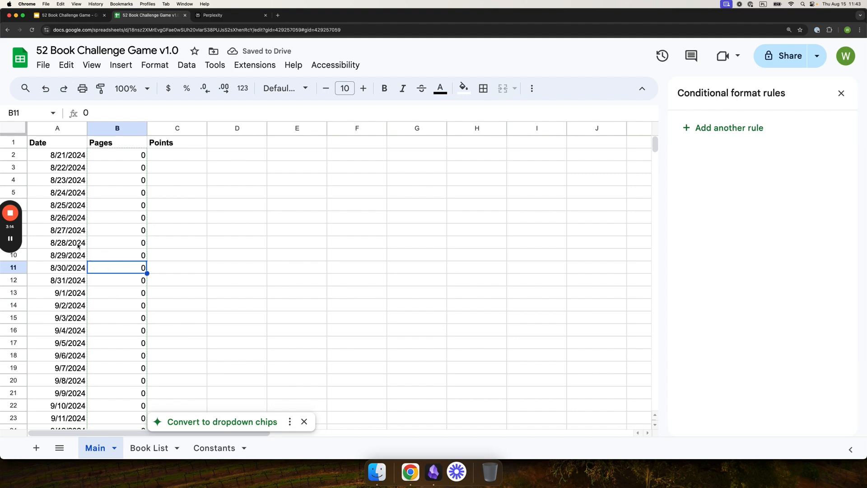
pyautogui.click(71, 160)
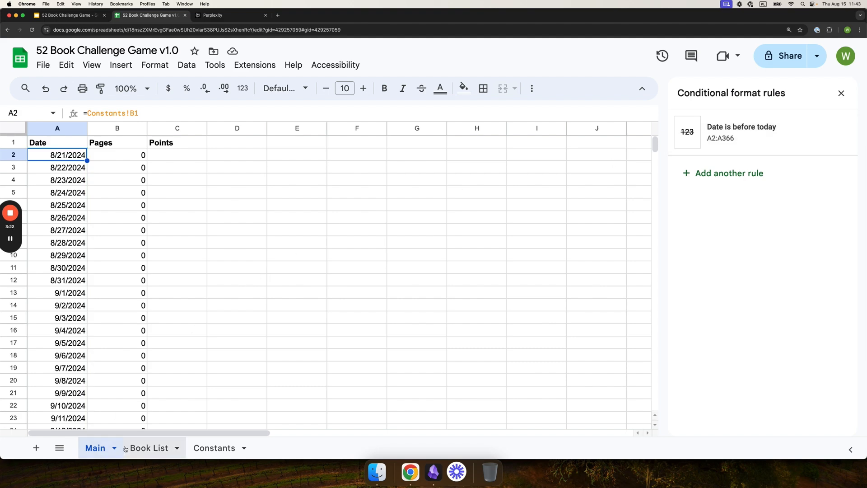
pyautogui.click(10, 241)
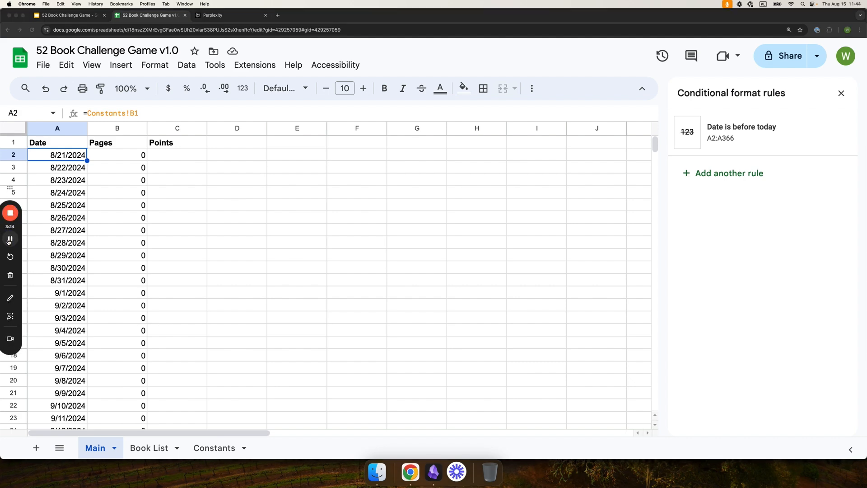
# Set the Game Start Date on the Constants sheet to 8/7/2024 and check the strikethrough on Main's past dates.
pyautogui.click(215, 448)
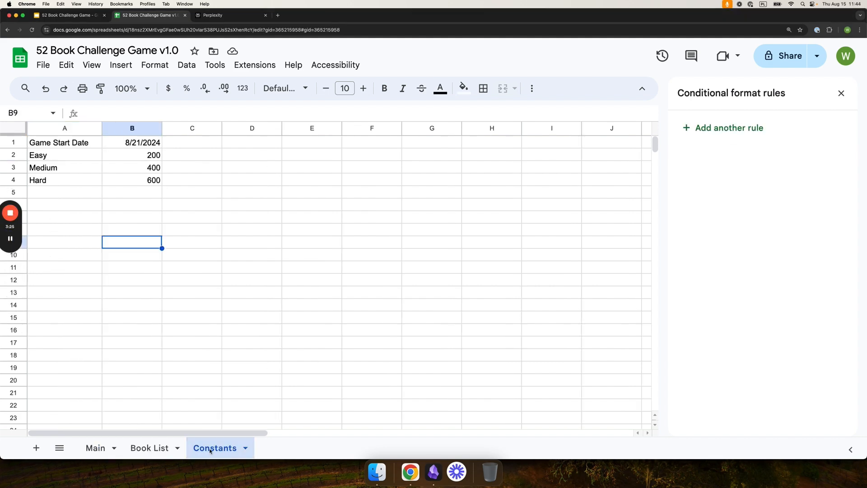
pyautogui.click(131, 144)
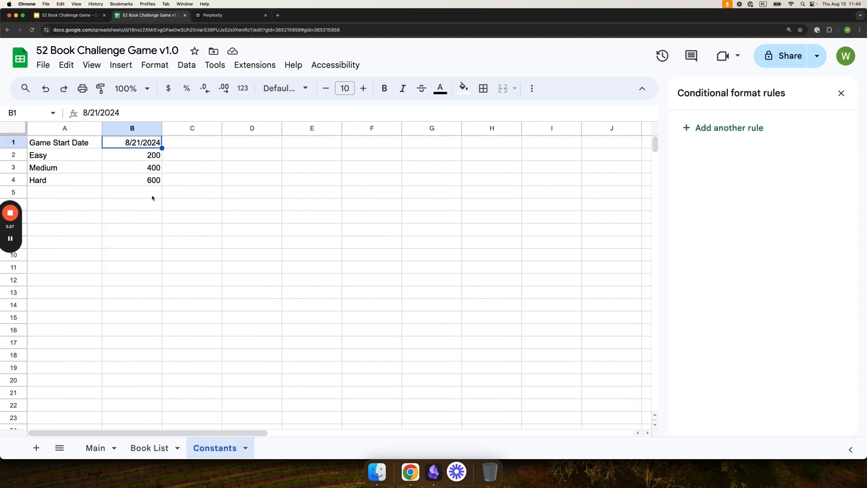
pyautogui.doubleClick(137, 147)
pyautogui.click(132, 211)
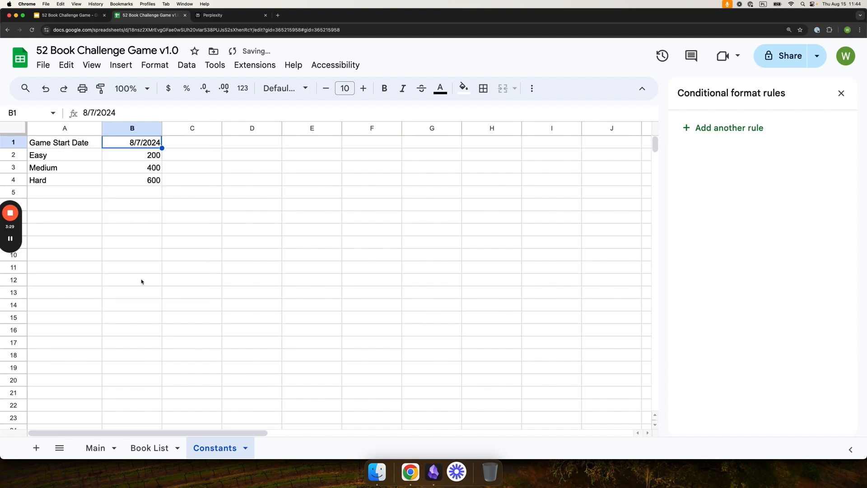
pyautogui.click(96, 448)
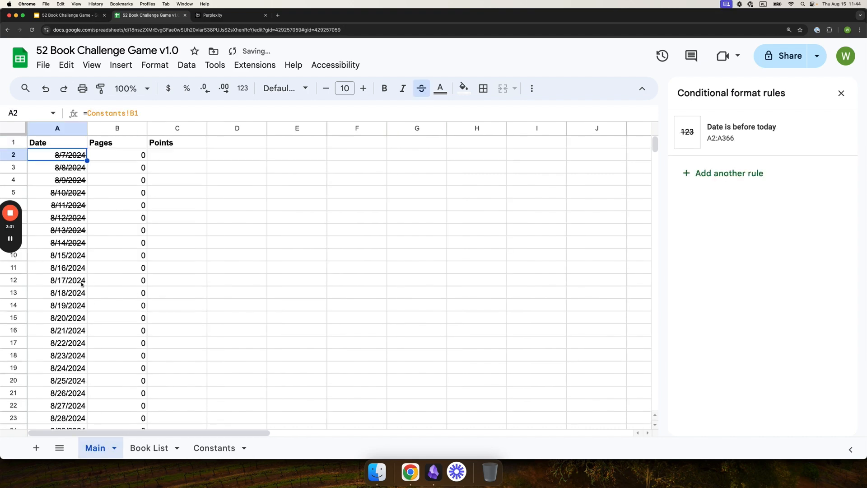
pyautogui.click(70, 244)
# Set the Game Start Date on the Constants sheet back to 8/15/2024 and return to the Main sheet.
pyautogui.click(215, 448)
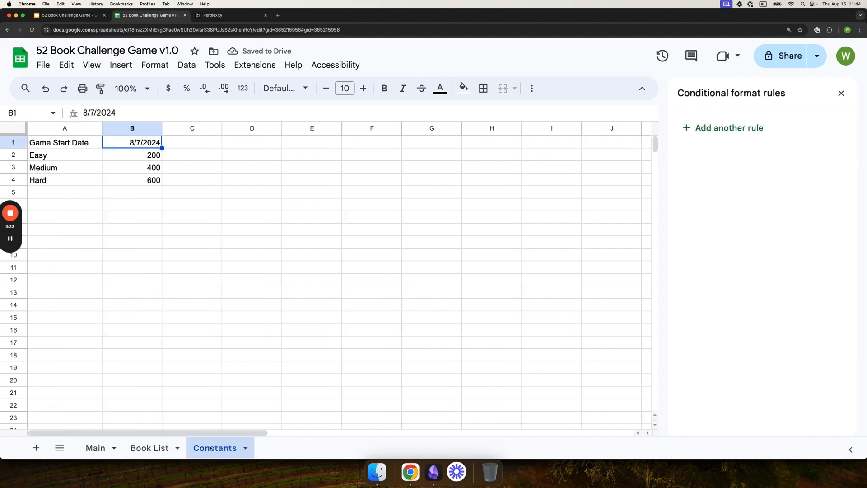
pyautogui.doubleClick(139, 142)
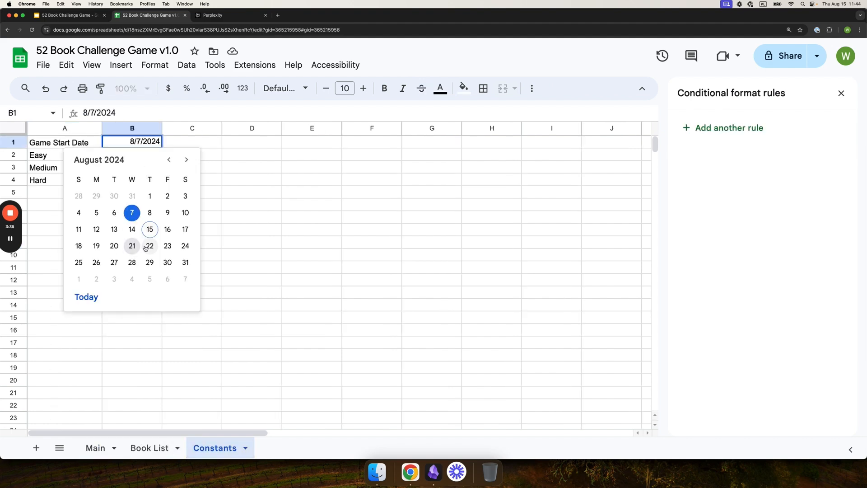
pyautogui.click(149, 230)
pyautogui.click(140, 254)
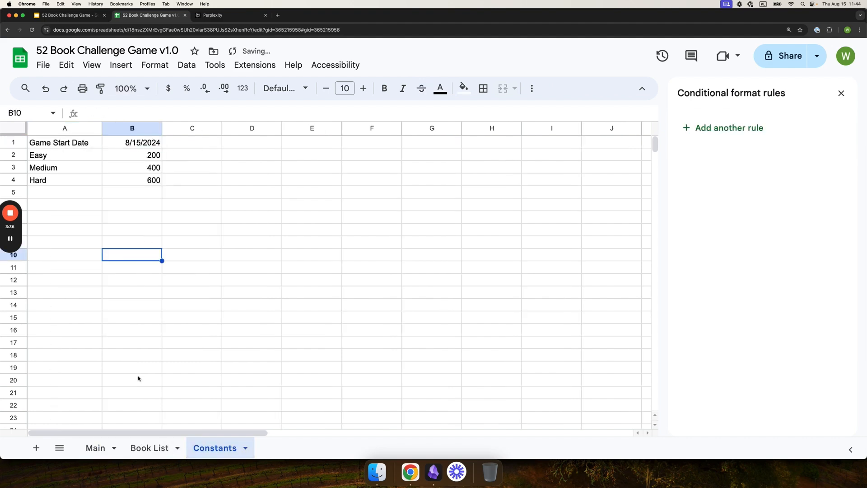
pyautogui.click(94, 448)
pyautogui.moveTo(150, 195); pyautogui.dragTo(88, 195)
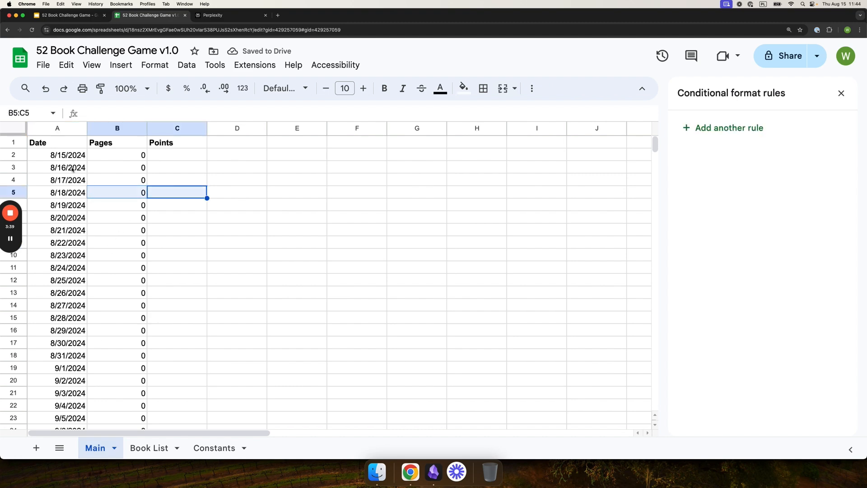
pyautogui.click(118, 235)
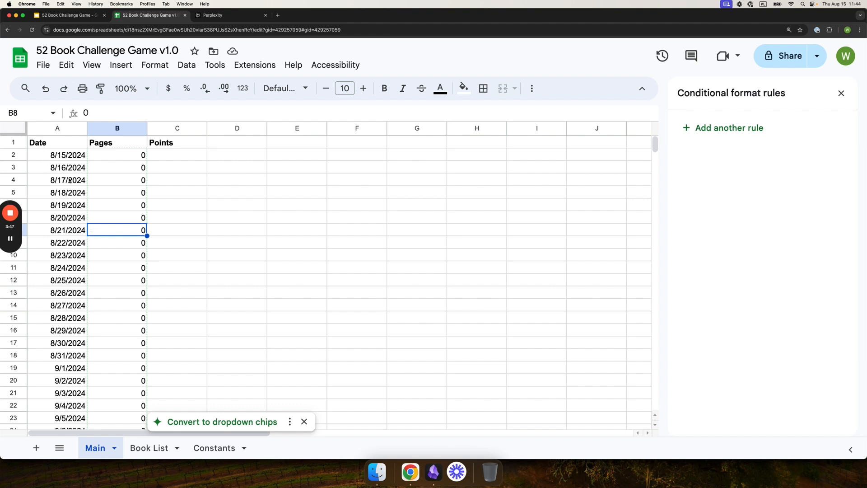
# Select A2:C366 on the Main sheet and add another conditional format rule for that range.
pyautogui.moveTo(59, 157); pyautogui.dragTo(166, 225)
pyautogui.scroll(-1, 168, 258)
pyautogui.scroll(-20, 168, 258)
pyautogui.scroll(-20, 168, 258)
pyautogui.scroll(9, 167, 251)
pyautogui.scroll(-4, 168, 253)
pyautogui.rightClick(189, 198)
pyautogui.scroll(-2, 252, 360)
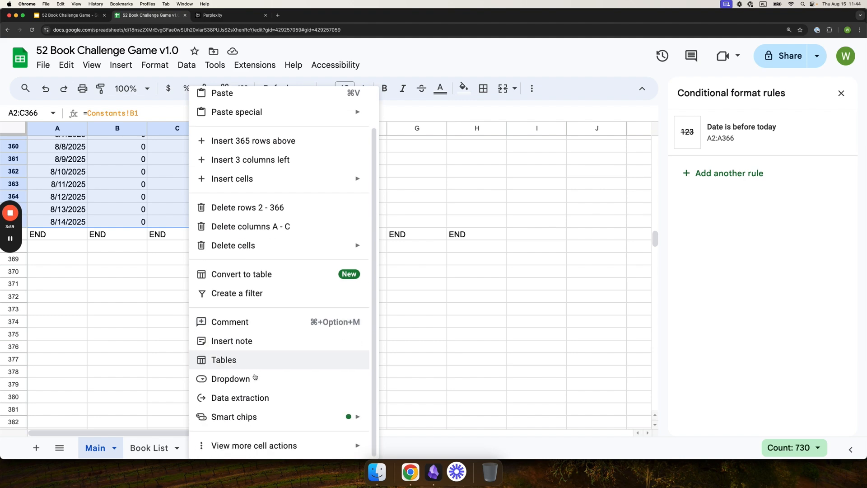
pyautogui.moveTo(248, 451)
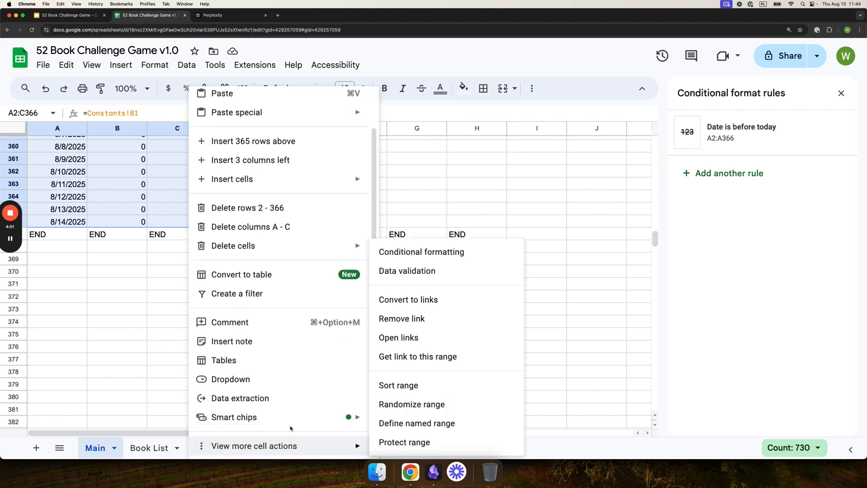
pyautogui.click(429, 256)
pyautogui.scroll(20, 291, 343)
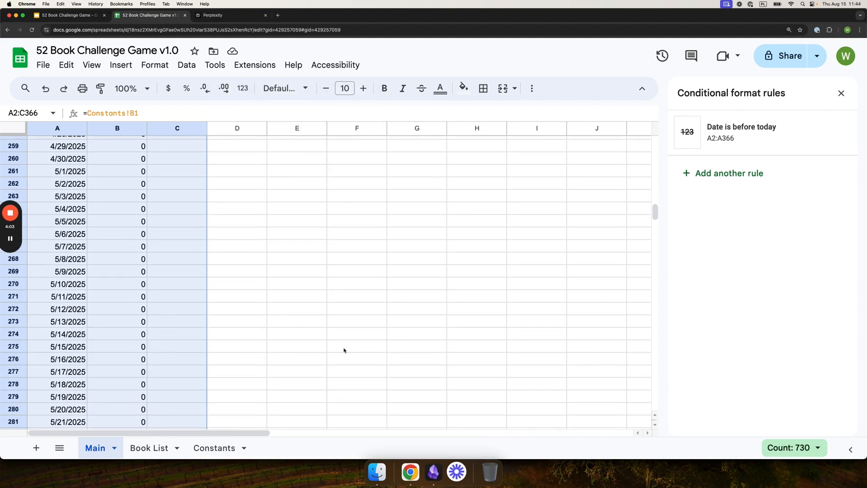
pyautogui.click(726, 179)
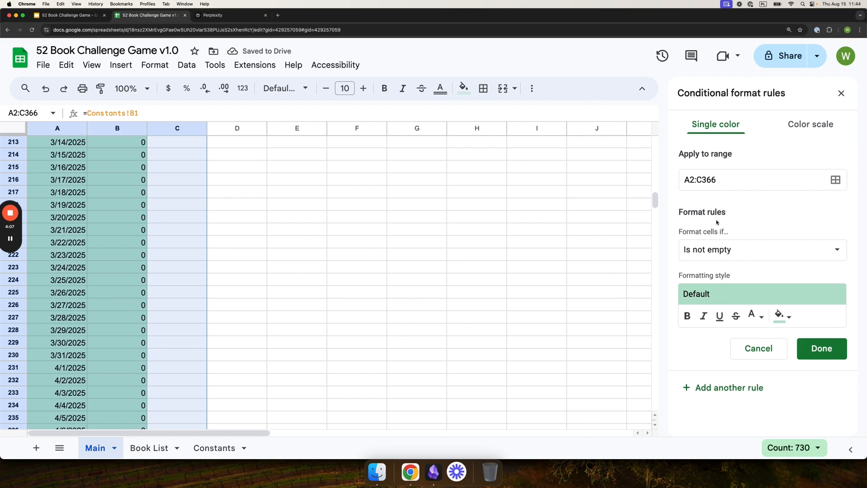
# Set the new A2:C366 rule to format cells whose date is today.
pyautogui.scroll(3, 660, 302)
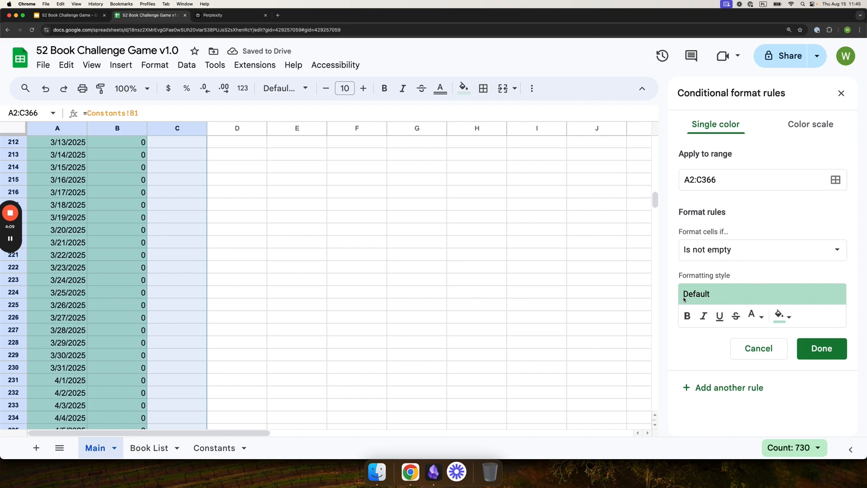
pyautogui.scroll(20, 499, 296)
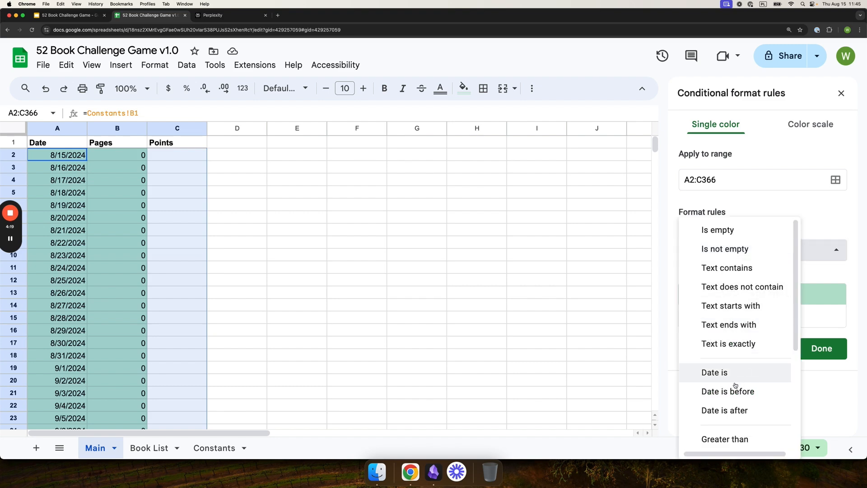
pyautogui.click(729, 374)
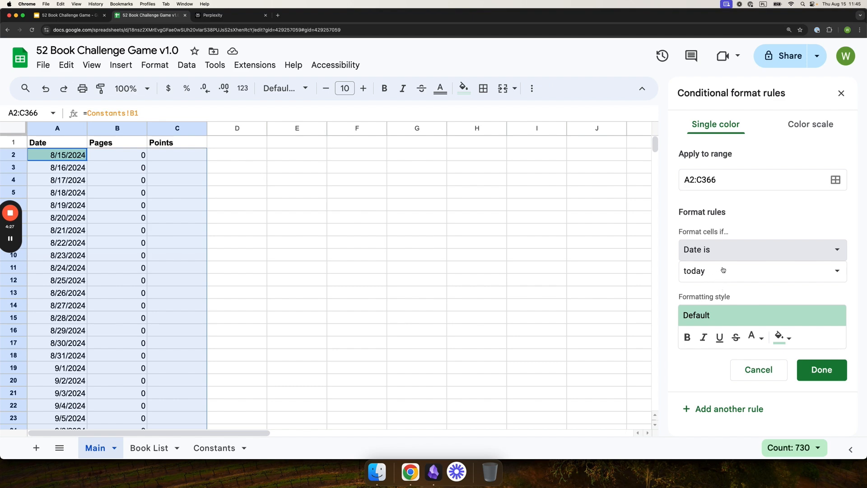
pyautogui.moveTo(17, 262)
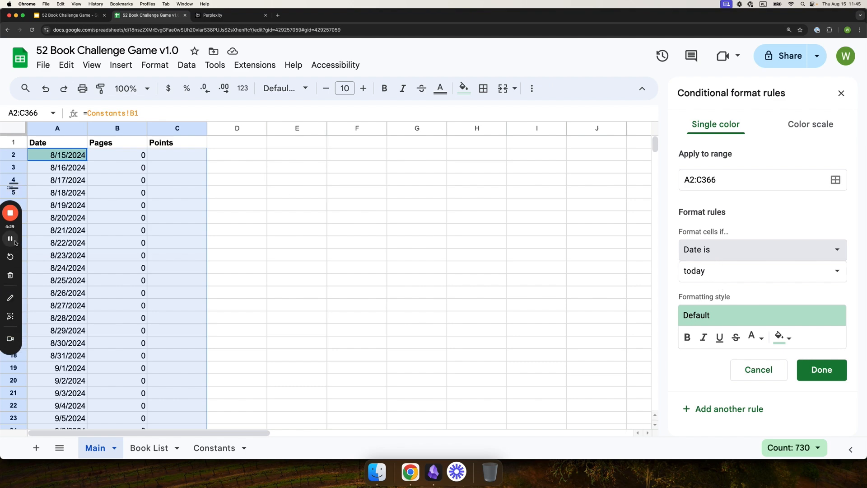
# Switch the rule's condition to a custom formula and enter =ISDATE(A2).
pyautogui.click(748, 252)
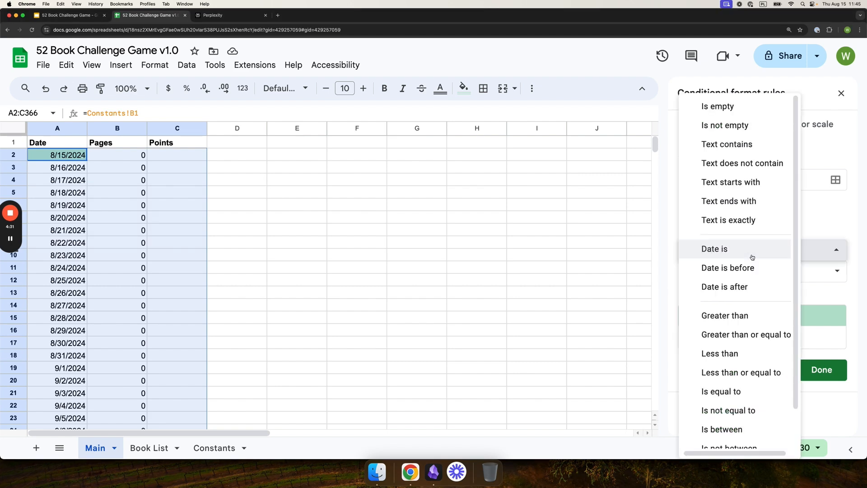
pyautogui.scroll(-2, 745, 370)
pyautogui.click(747, 435)
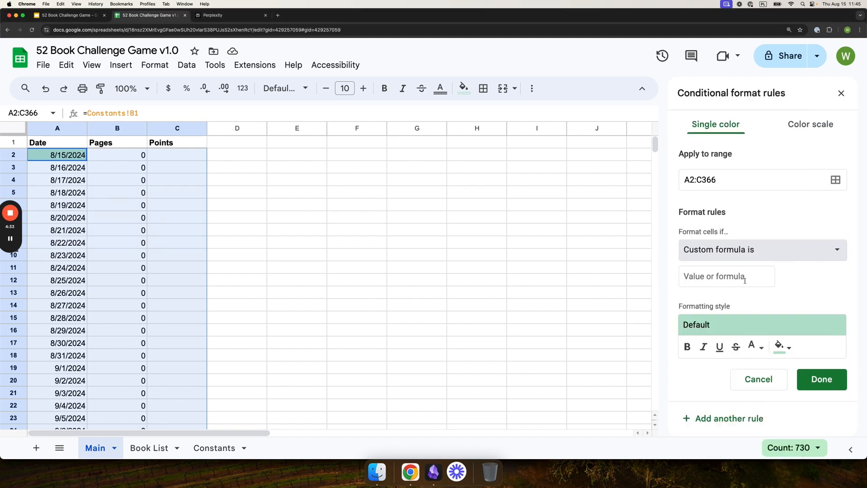
pyautogui.click(733, 277)
pyautogui.write('=E')
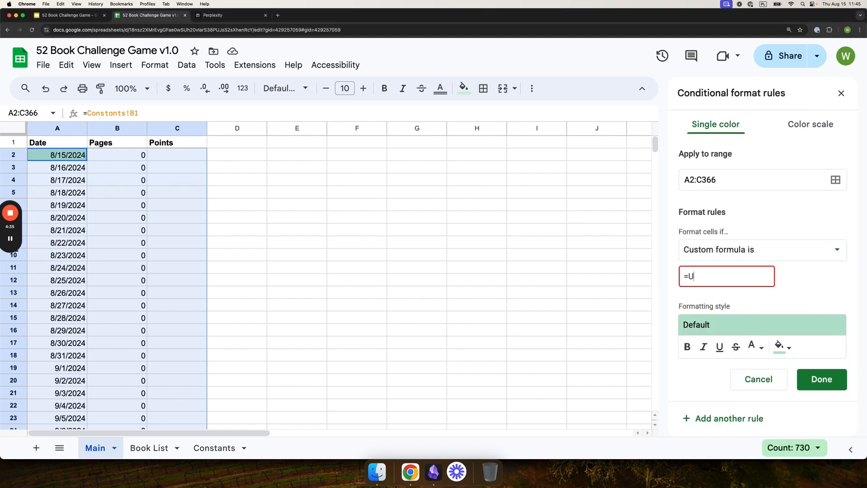
pyautogui.press('BackSpace')
pyautogui.write('ISDATE')
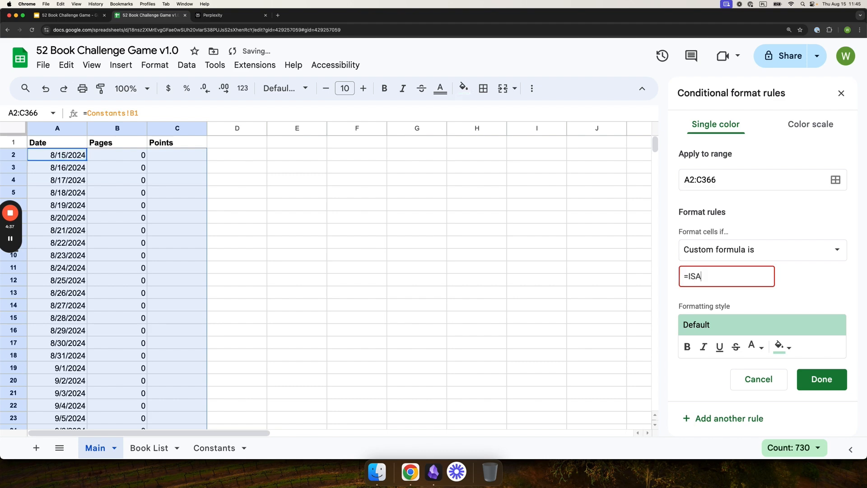
pyautogui.write('(')
pyautogui.click(62, 160)
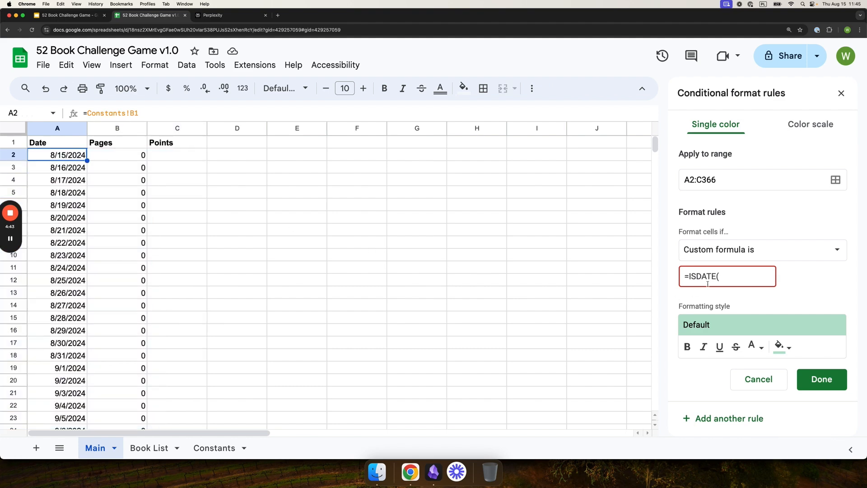
pyautogui.click(730, 281)
pyautogui.write('A2)')
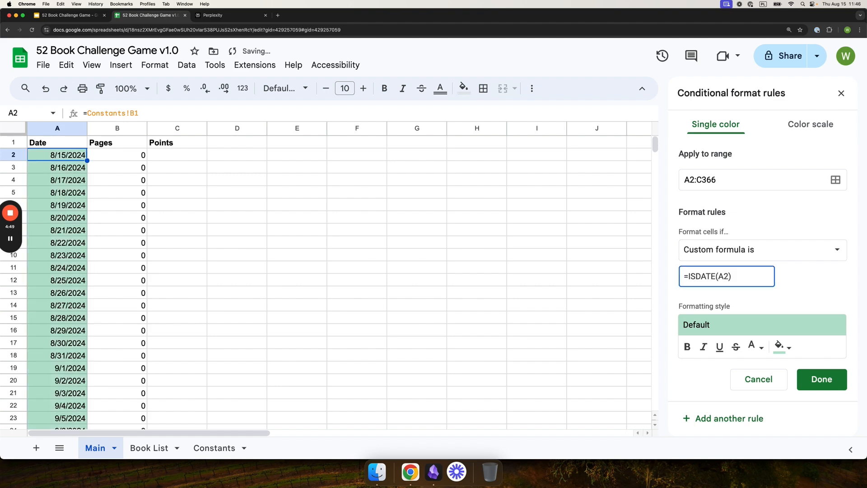
# Lock the column reference in the rule's formula so it reads =ISDATE($A2).
pyautogui.press('Left')
pyautogui.press('Left')
pyautogui.press('Left')
pyautogui.write('$')
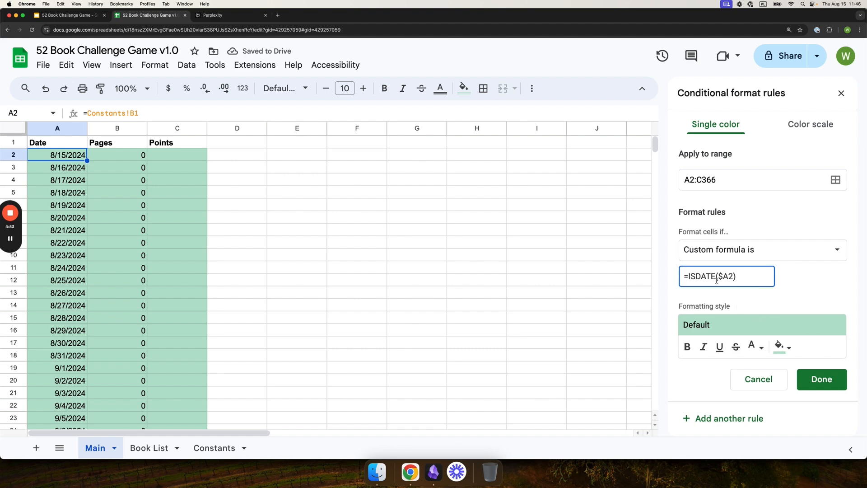
pyautogui.doubleClick(702, 275)
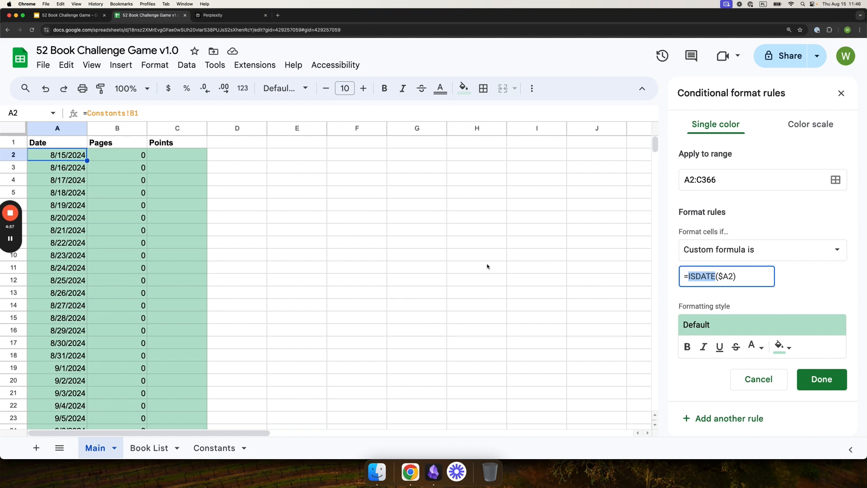
# Switch to Perplexity and ask as a follow-up how to check in a Google spreadsheet if the date is before today.
pyautogui.click(236, 14)
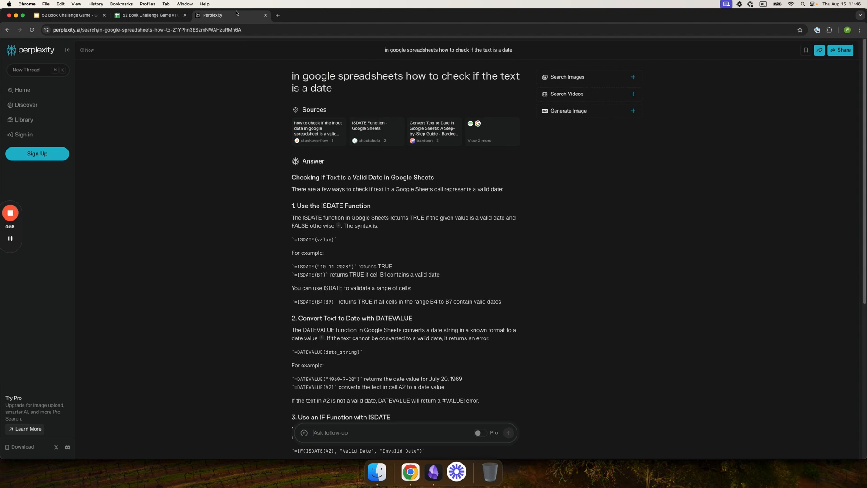
pyautogui.scroll(-5, 371, 311)
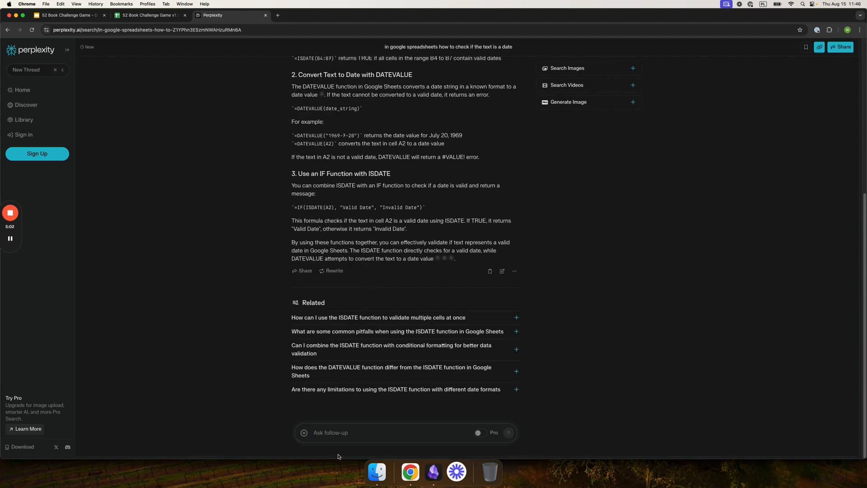
pyautogui.click(348, 434)
pyautogui.write('how to ')
pyautogui.write('cherck')
pyautogui.write(' inf')
pyautogui.press('BackSpace')
pyautogui.write('google')
pyautogui.press('BackSpace')
pyautogui.press('BackSpace')
pyautogui.write('sore')
pyautogui.press('BackSpace')
pyautogui.press('BackSpace')
pyautogui.press('BackSpace')
pyautogui.write('preadsh')
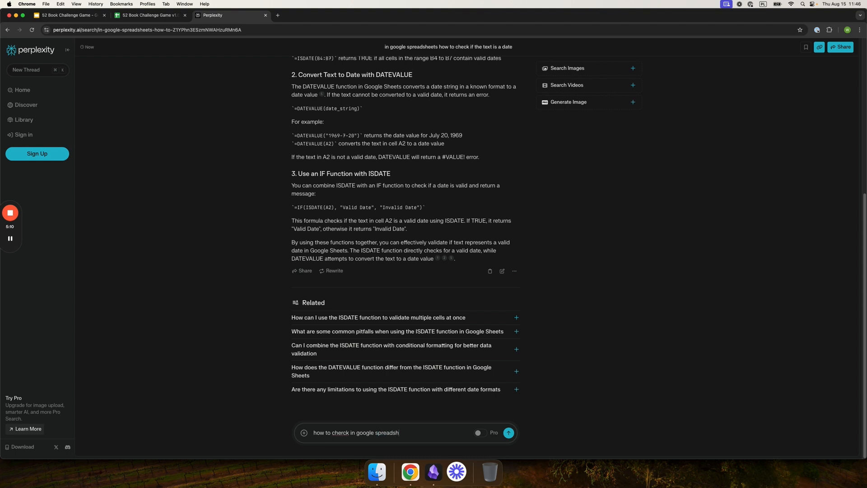
pyautogui.write('eet if the date is')
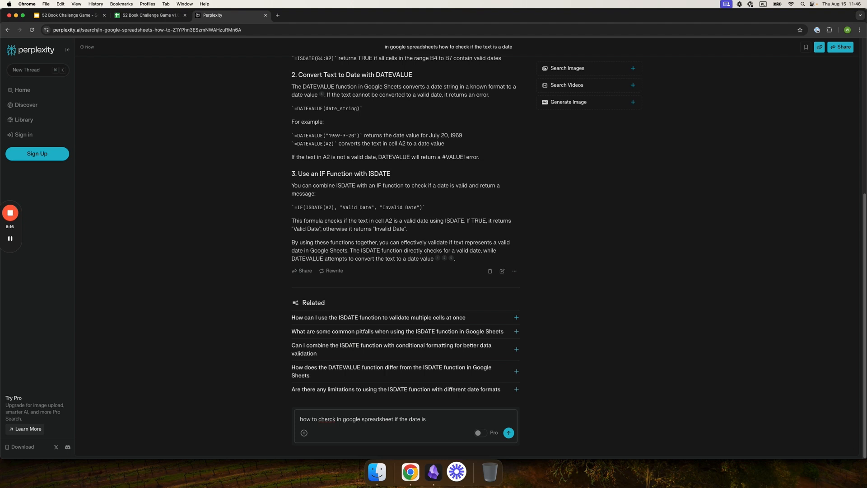
pyautogui.write('bf')
pyautogui.press('BackSpace')
pyautogui.write('efore today')
pyautogui.press('Return')
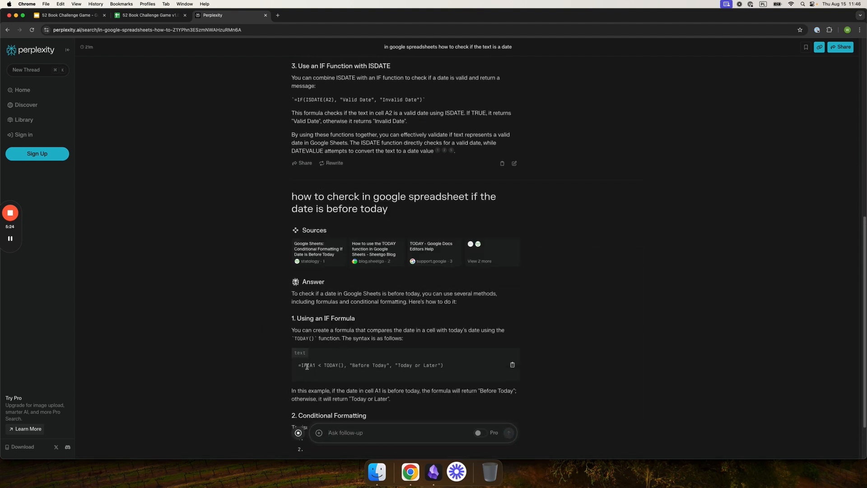
# Copy the suggested formula =A1 < TODAY() from the answer and replace the rule's custom formula in the spreadsheet with it.
pyautogui.click(512, 365)
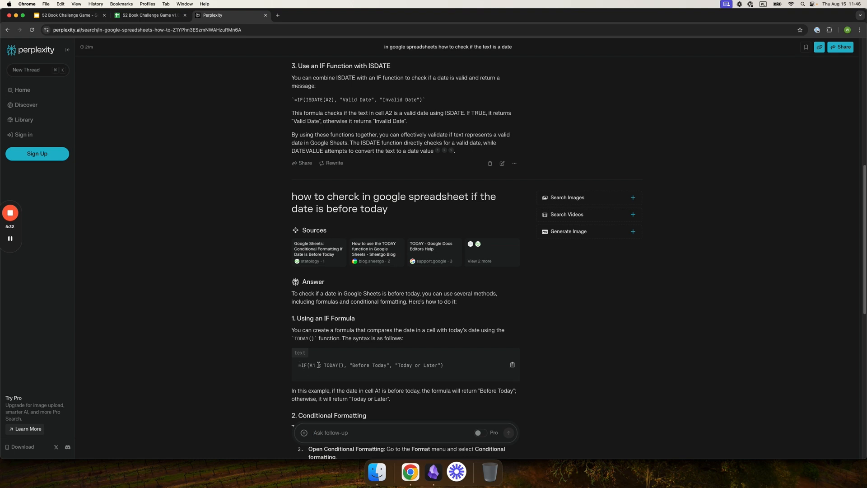
pyautogui.scroll(-5, 361, 380)
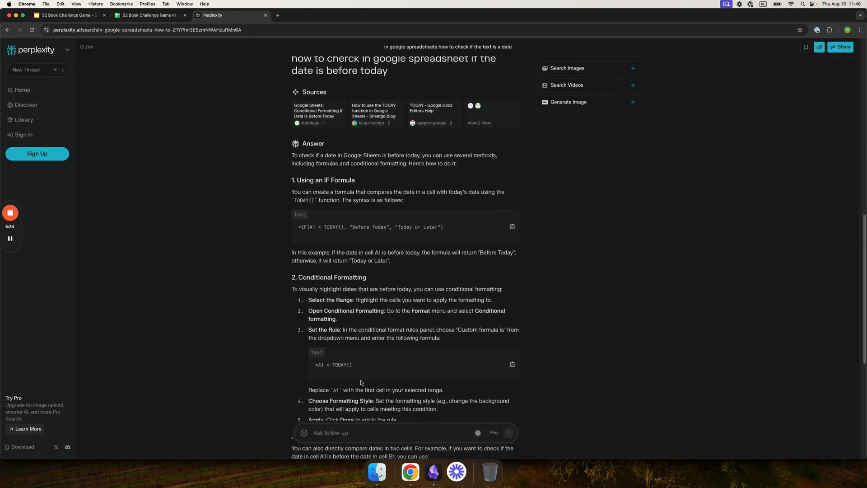
pyautogui.click(512, 366)
pyautogui.click(149, 15)
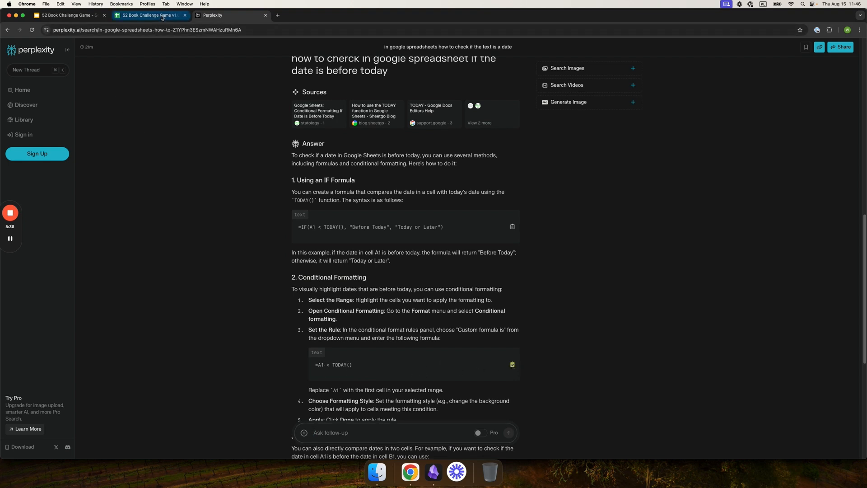
pyautogui.tripleClick(725, 276)
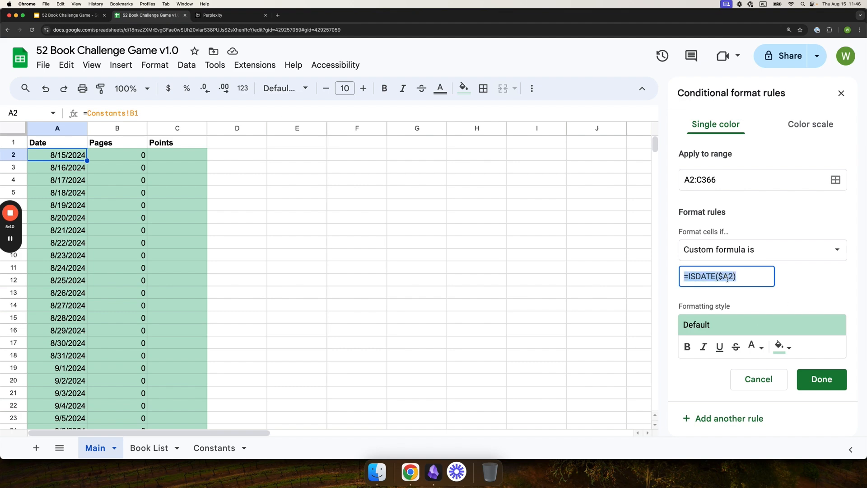
pyautogui.press('super+v')
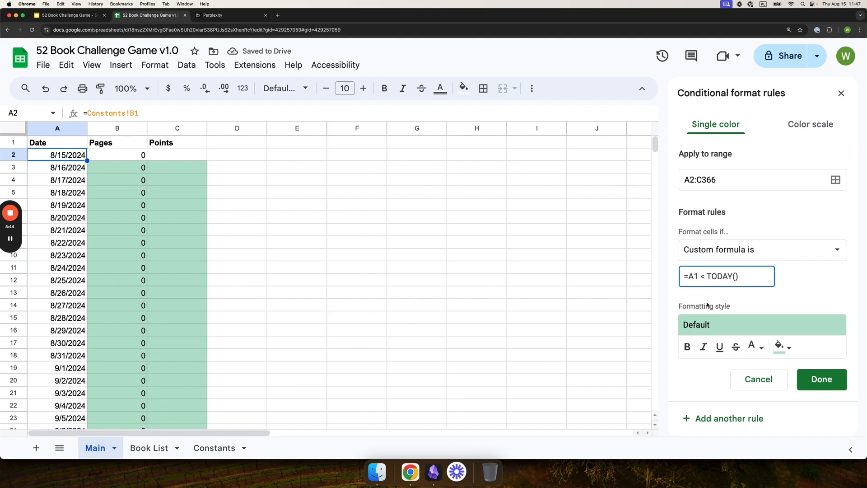
# Reverse the comparison and lock the column in the rule's formula so it reads =$A1 > TODAY().
pyautogui.click(703, 276)
pyautogui.press('BackSpace')
pyautogui.write('>')
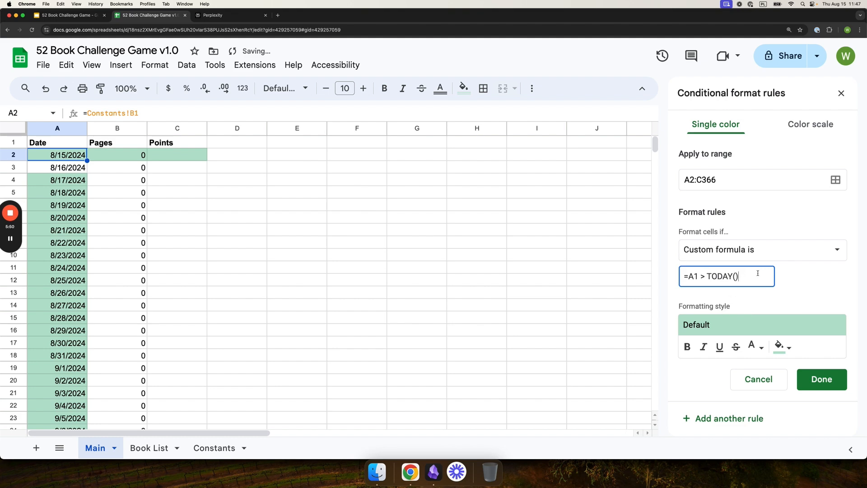
pyautogui.click(690, 276)
pyautogui.write('@')
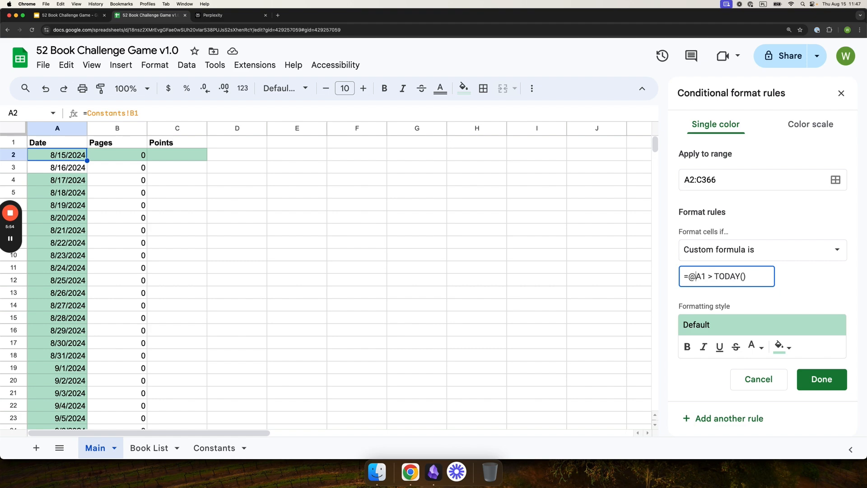
pyautogui.press('BackSpace')
pyautogui.write('$')
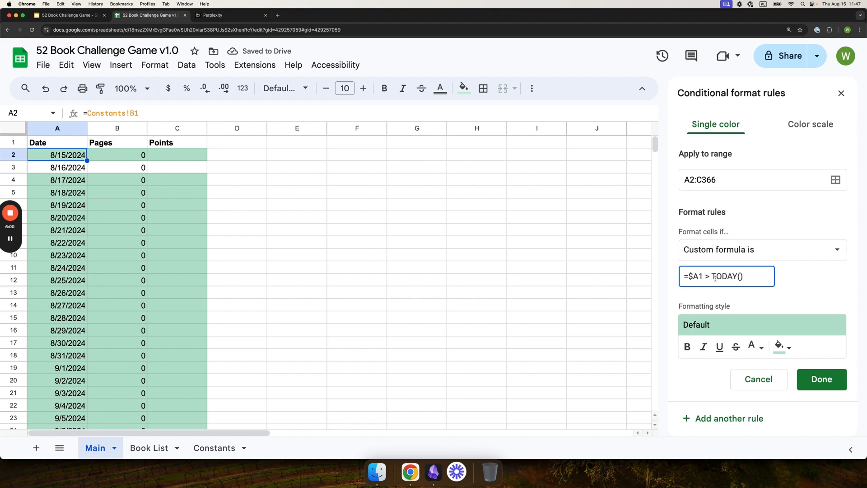
# Replace the greater-than comparison in the rule's formula with an equals sign so it tests column A against TODAY().
pyautogui.moveTo(22, 224)
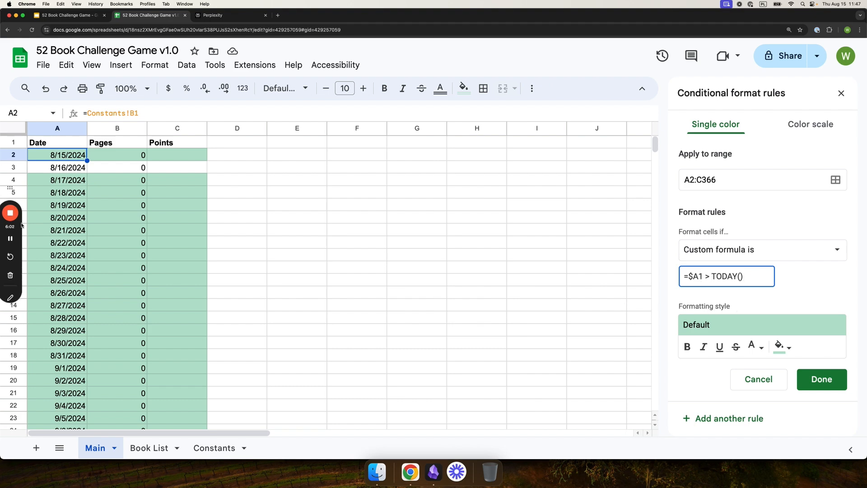
pyautogui.click(10, 239)
pyautogui.click(713, 278)
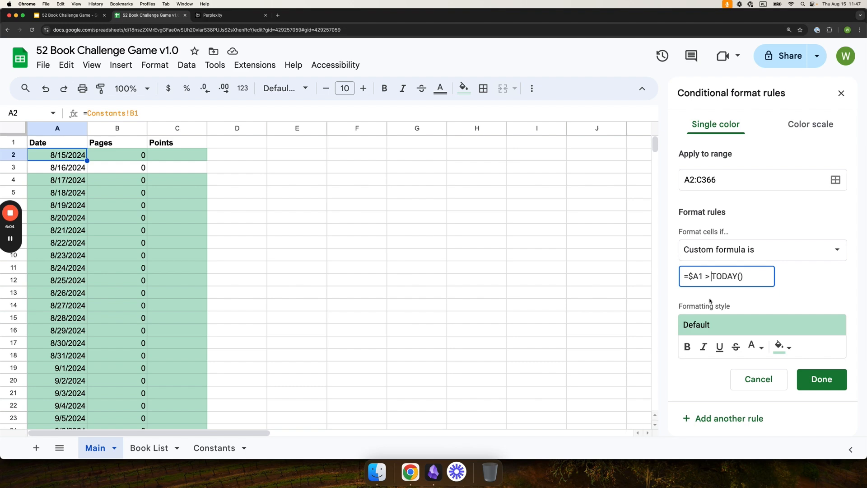
pyautogui.press('BackSpace')
pyautogui.write('=')
pyautogui.press('BackSpace')
pyautogui.press('BackSpace')
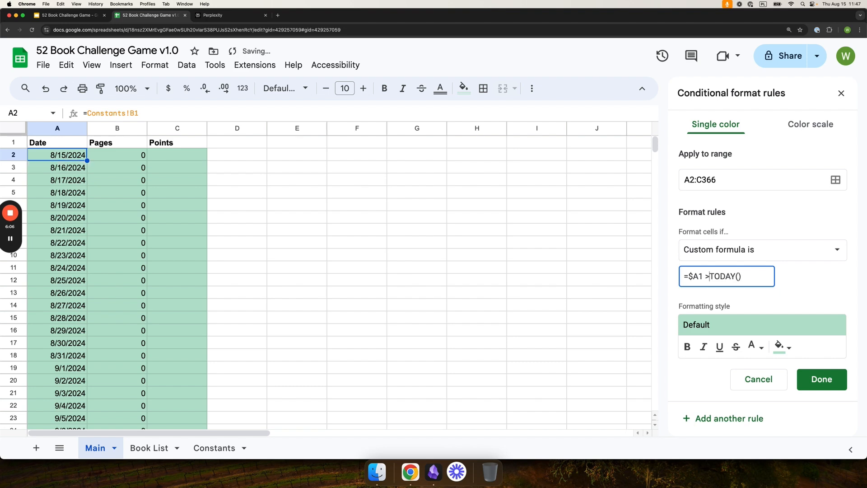
pyautogui.write('=')
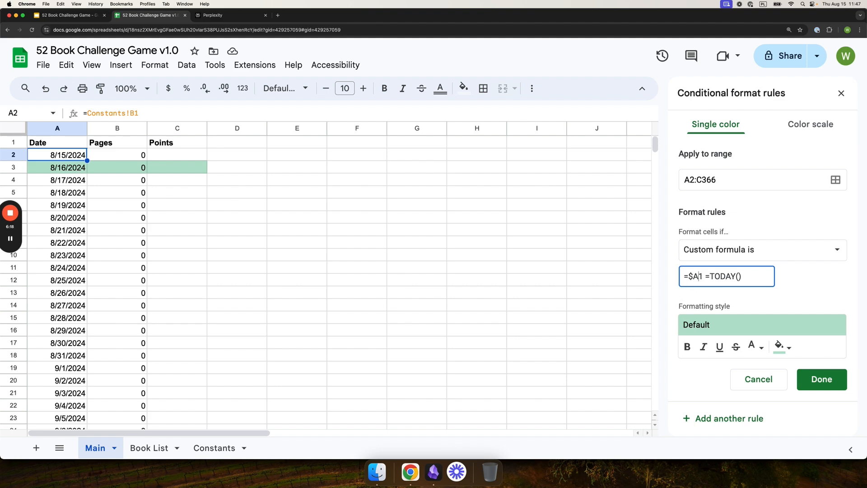
# Point the rule's formula at row 2 so it reads =$A2 =TODAY(), and save the rule.
pyautogui.press('Delete')
pyautogui.write('2')
pyautogui.click(709, 276)
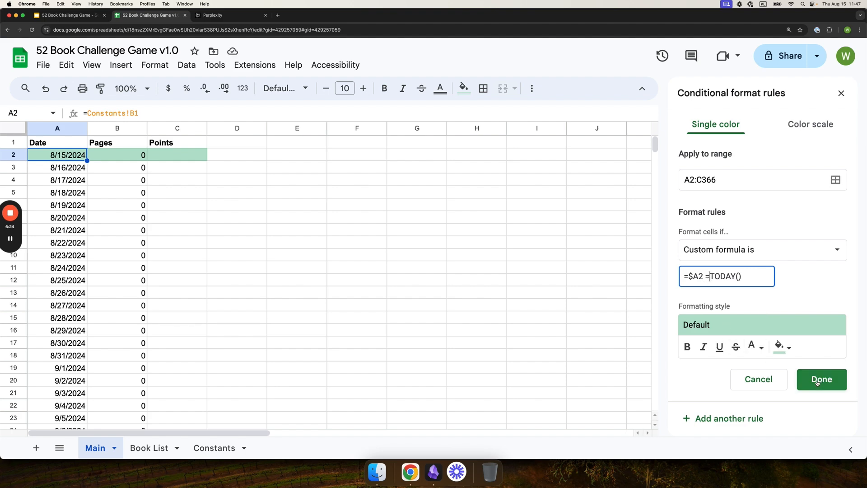
pyautogui.click(817, 382)
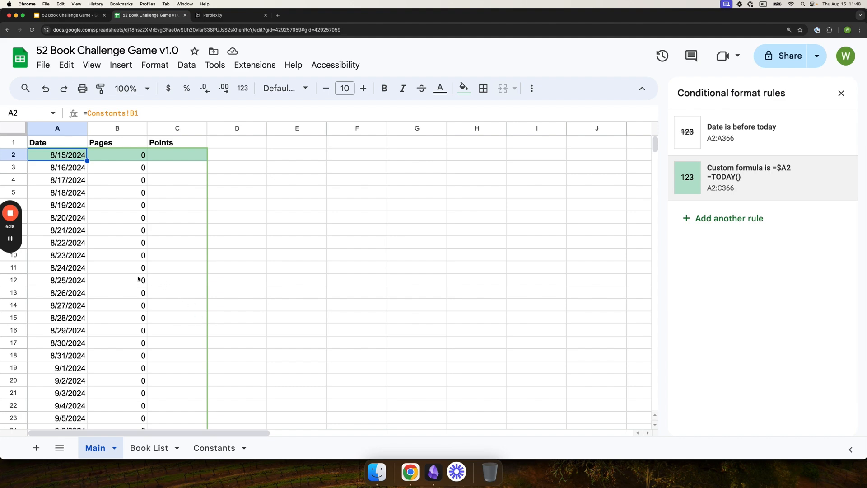
pyautogui.click(9, 239)
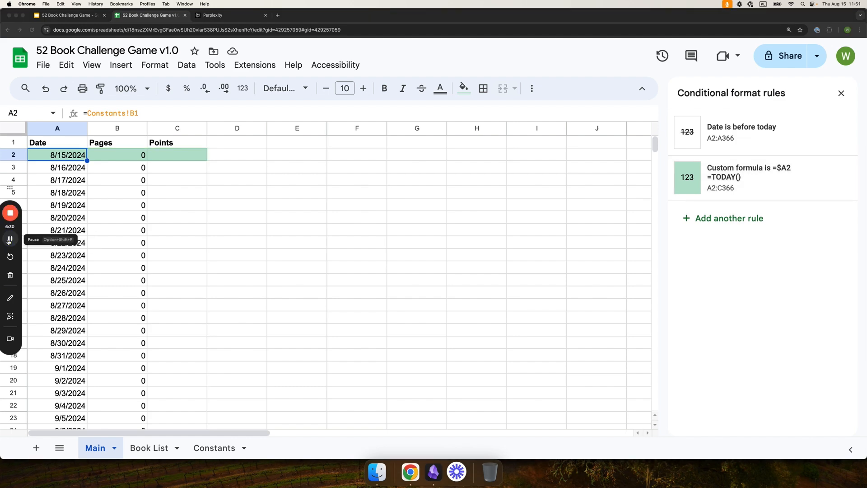
# Add the label "Days in Year" in cell A5 of the Constants sheet and select B5 beside it.
pyautogui.click(214, 448)
pyautogui.click(69, 196)
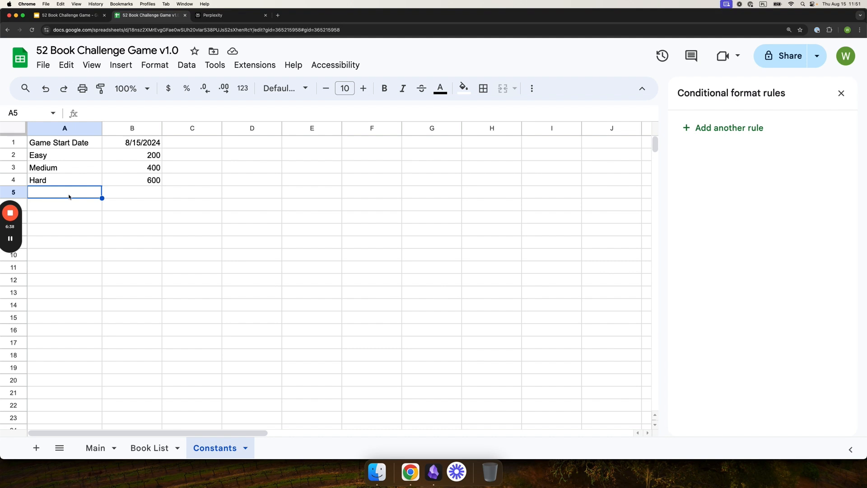
pyautogui.write('Days in Y')
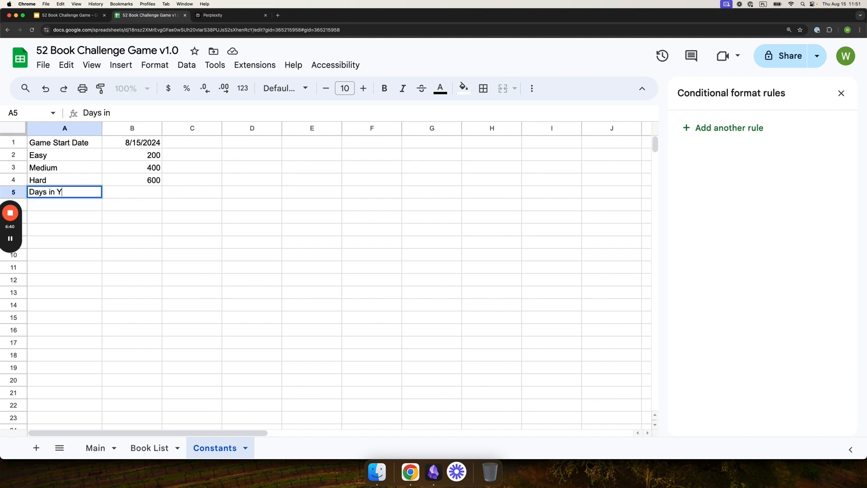
pyautogui.write('ear')
pyautogui.press('Return')
pyautogui.press('Up')
pyautogui.press('Right')
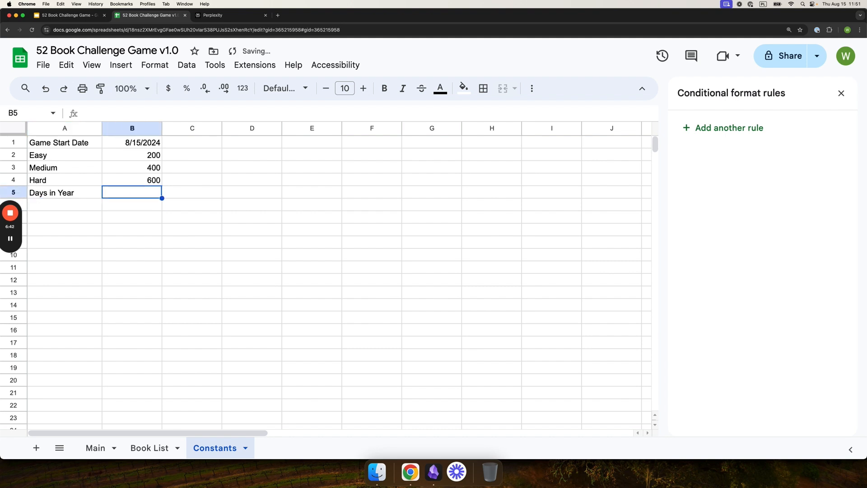
# Enter 365 in B5 as the Days in Year value and select cell A6.
pyautogui.write('365')
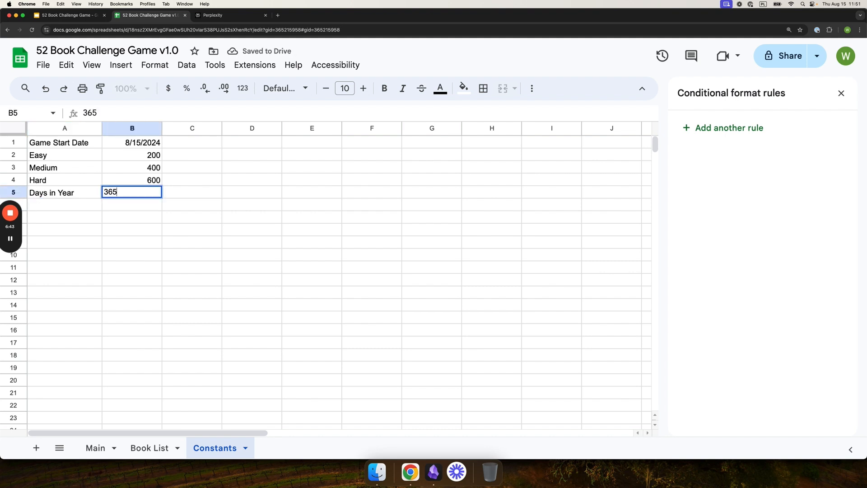
pyautogui.press('Return')
pyautogui.press('Up')
pyautogui.press('Left')
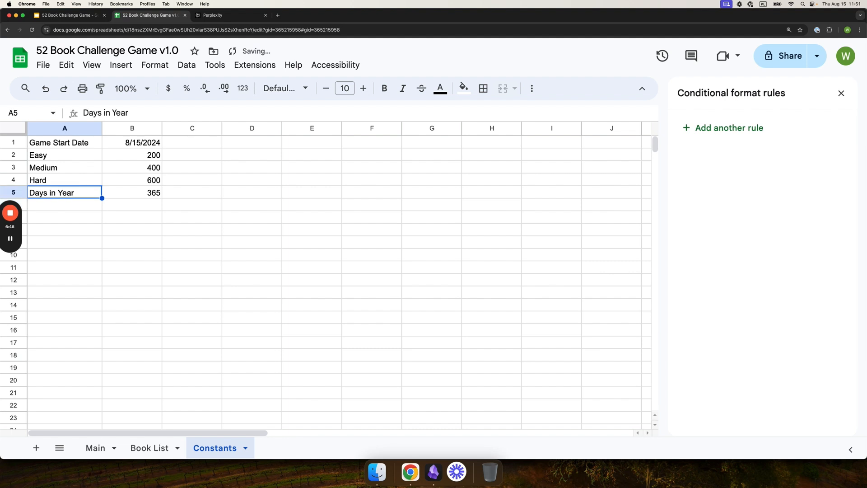
pyautogui.press('Down')
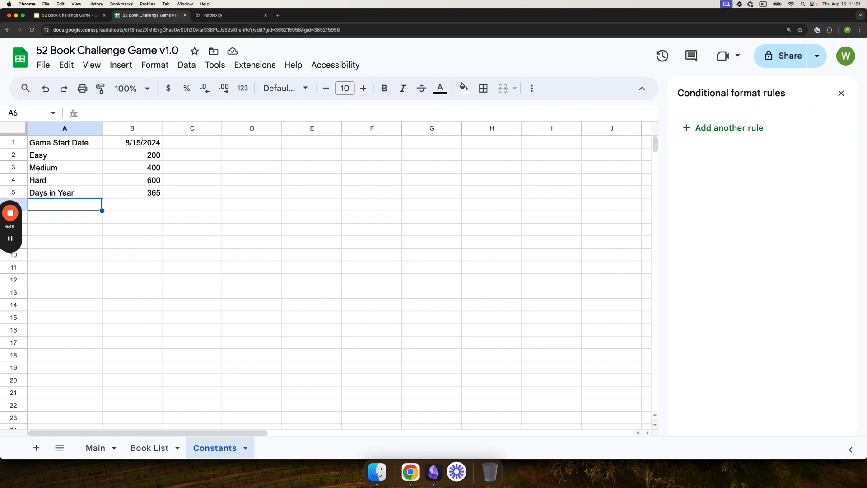
# Label cell A6 "Average Number of Pages in Book" and widen column A so the whole label fits.
pyautogui.write('A')
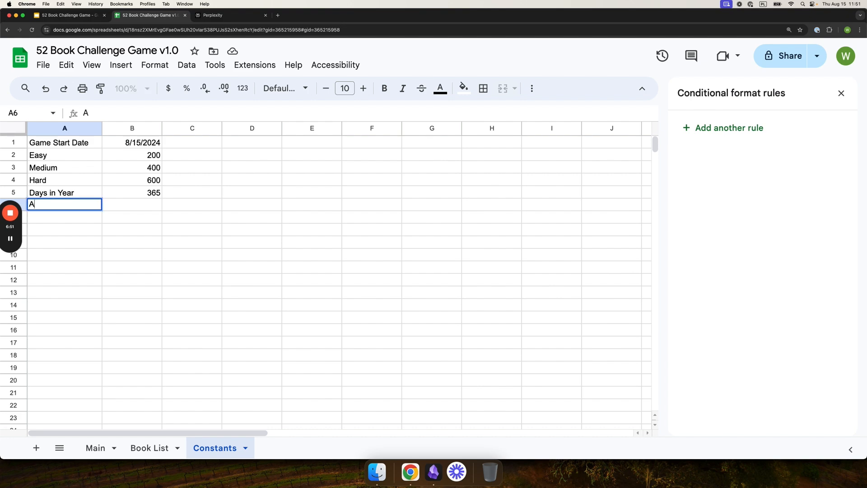
pyautogui.write('varage Number o')
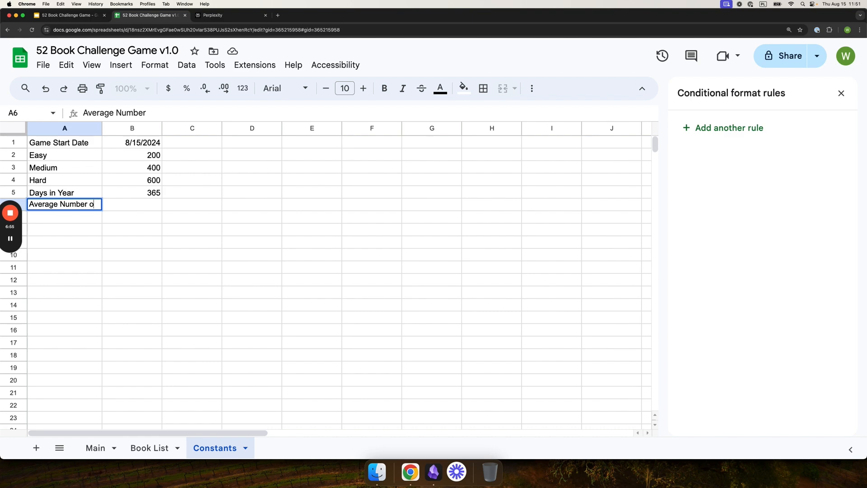
pyautogui.write('f Pages in Book')
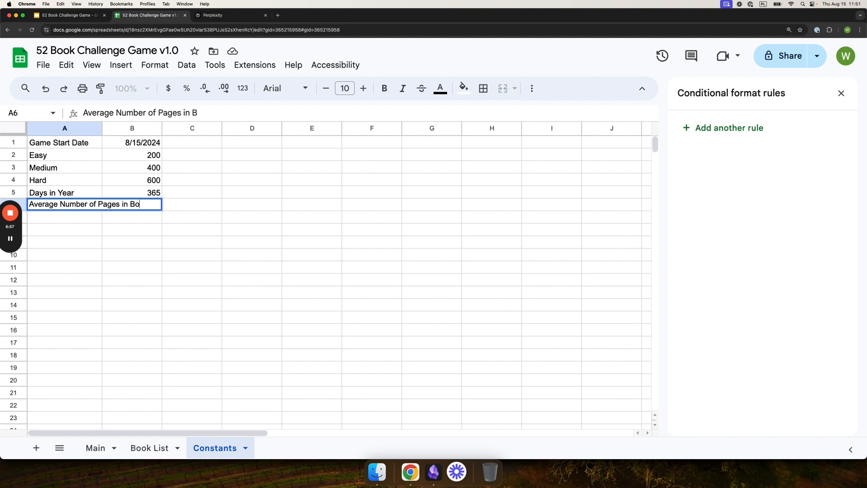
pyautogui.press('Return')
pyautogui.moveTo(103, 127); pyautogui.dragTo(161, 128)
# Enter 350 in B6 as the average number of pages in a book.
pyautogui.click(205, 209)
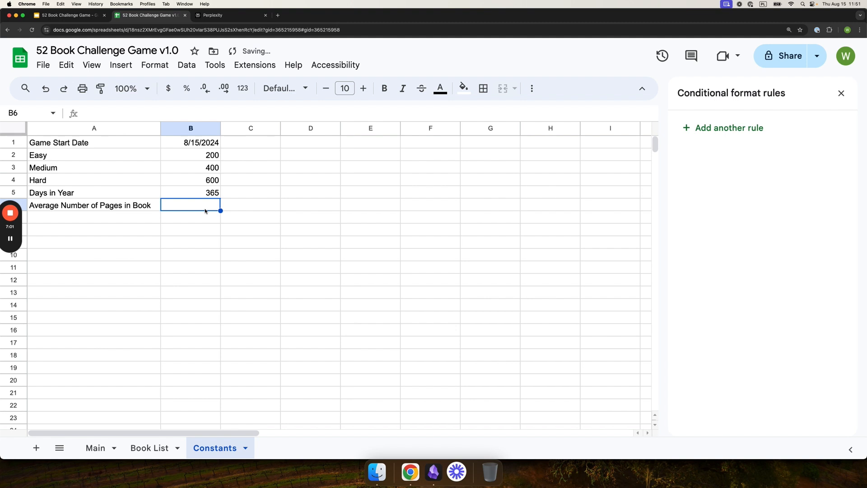
pyautogui.write('350')
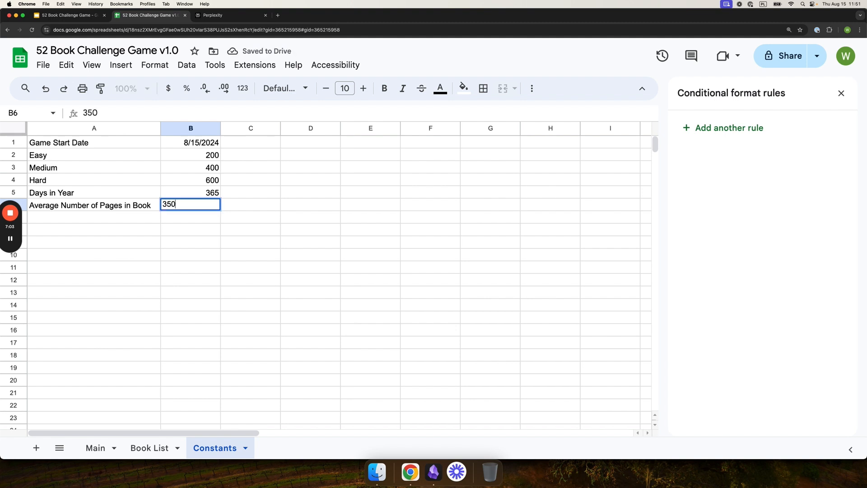
pyautogui.press('Return')
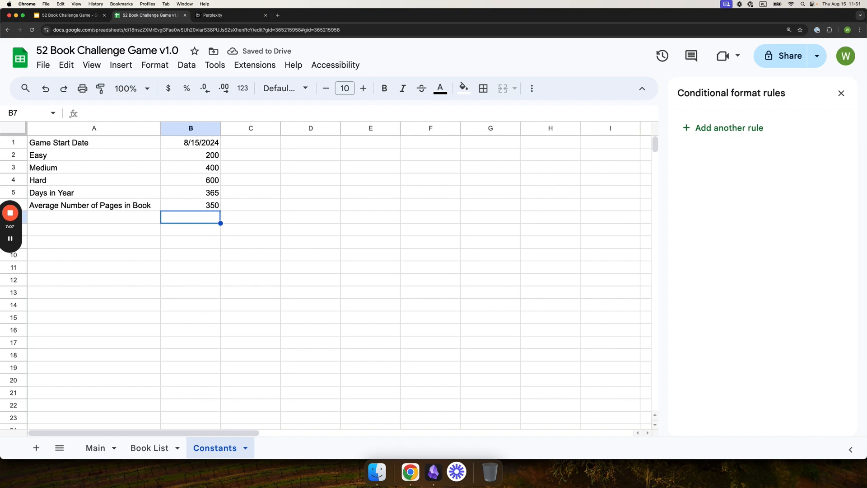
# Add the label "Number of Books" in A7 with the value 52 in B7.
pyautogui.press('Up')
pyautogui.press('Down')
pyautogui.press('Left')
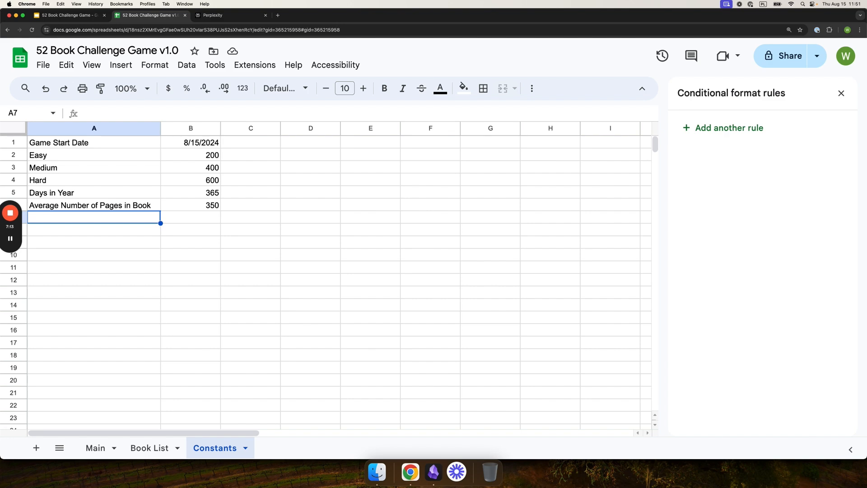
pyautogui.write('Number')
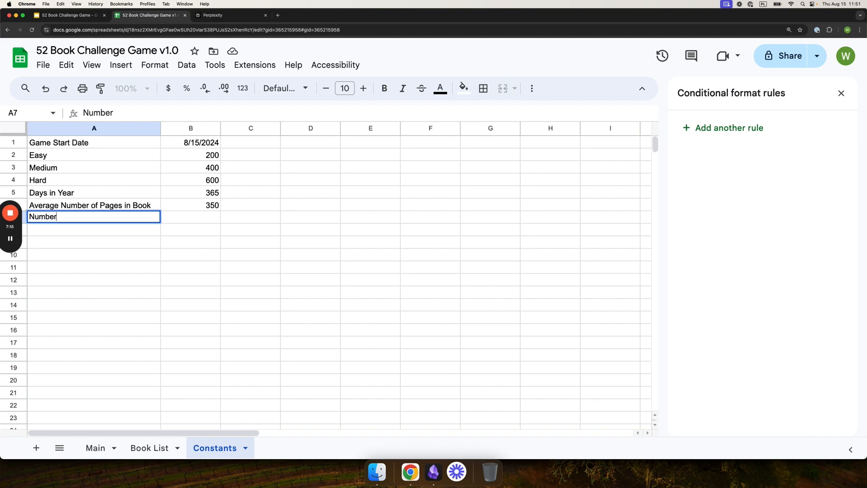
pyautogui.write(' of Books')
pyautogui.press('Tab')
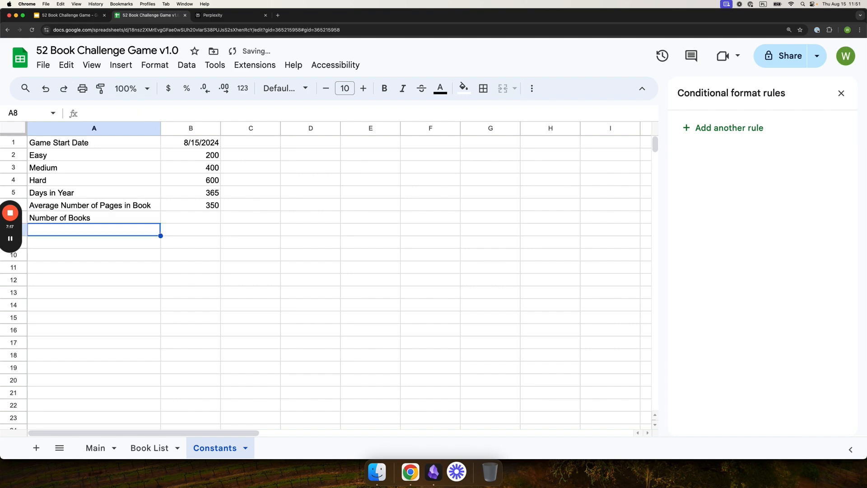
pyautogui.write('52')
pyautogui.press('Return')
# Add the label "Number of Pages to Read" in cell A8.
pyautogui.press('Left')
pyautogui.write('Number of ')
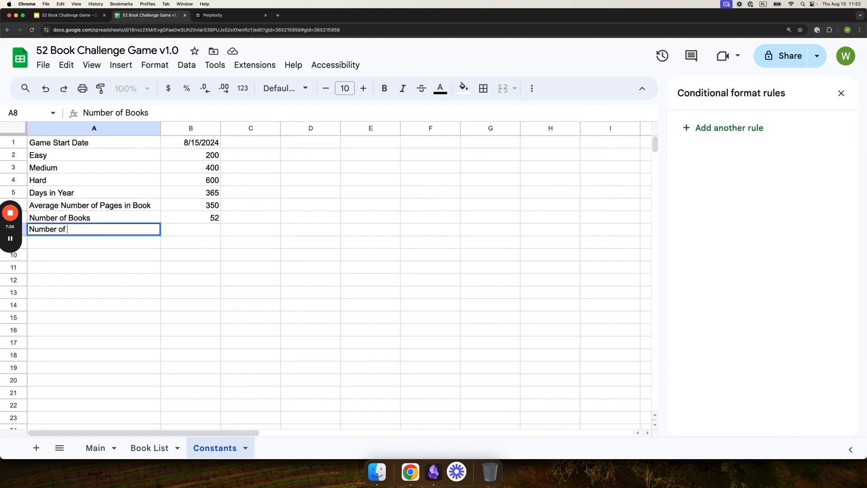
pyautogui.write('Pages to Rea')
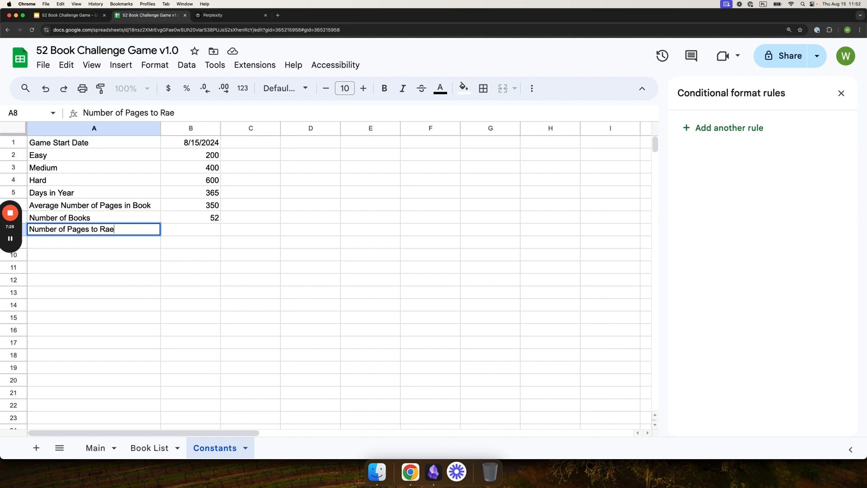
pyautogui.press('BackSpace')
pyautogui.press('BackSpace')
pyautogui.write('ead')
pyautogui.press('Return')
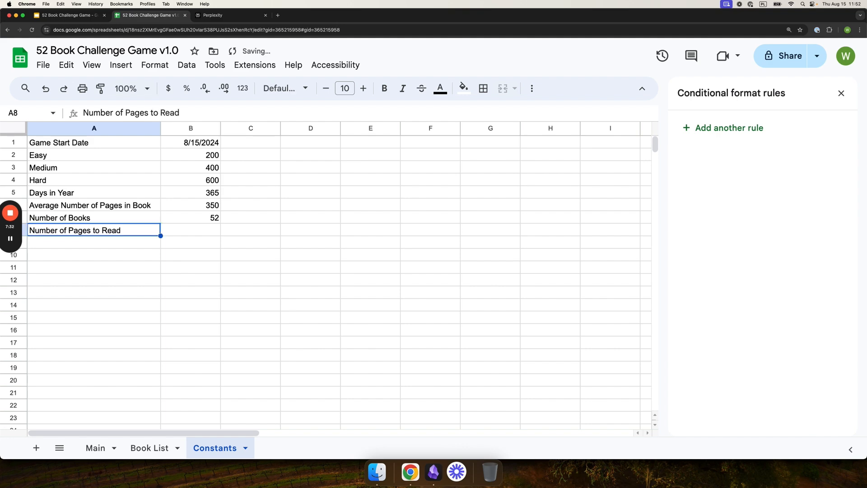
# Prefix the A8 label with "Estimated" so it reads "Estimated Number of Pages to Read".
pyautogui.click(83, 112)
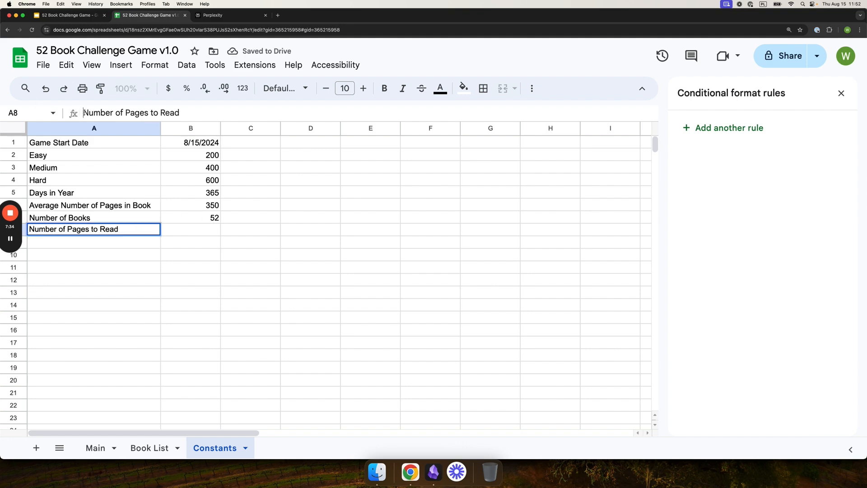
pyautogui.write('Estimated')
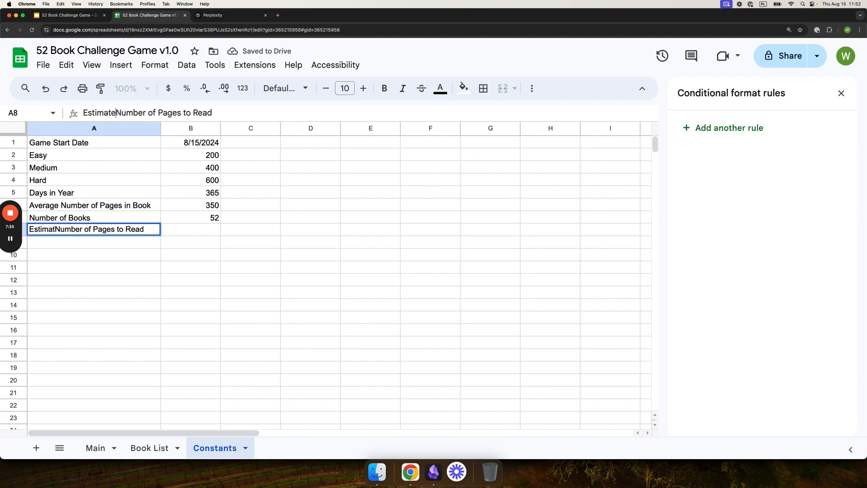
pyautogui.press('Return')
# Calculate the estimated number of pages to read in B8 with the formula =B6*B7.
pyautogui.click(218, 232)
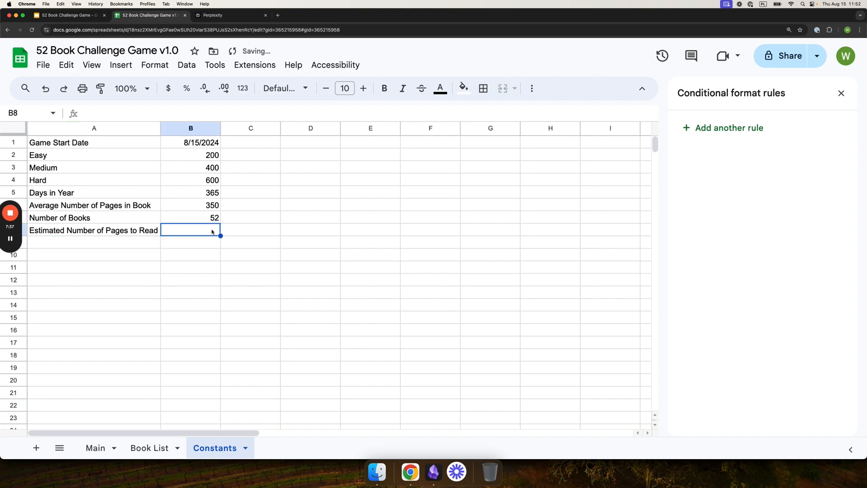
pyautogui.write('=')
pyautogui.click(208, 205)
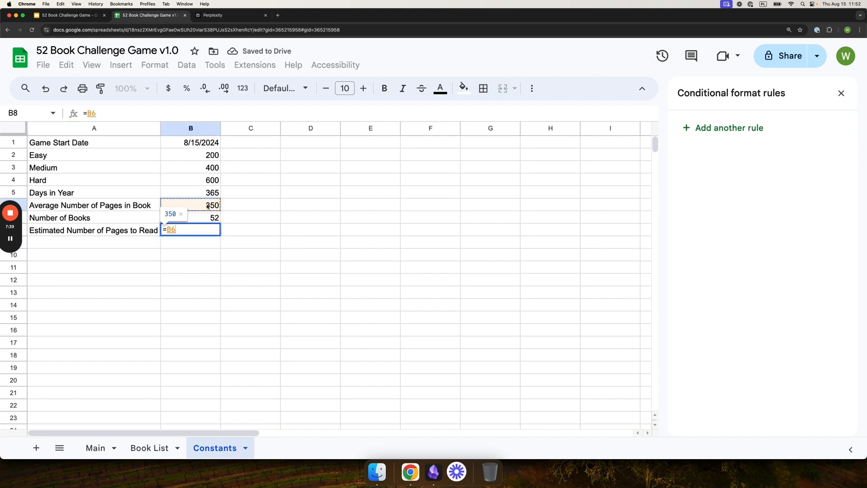
pyautogui.write('*')
pyautogui.click(208, 217)
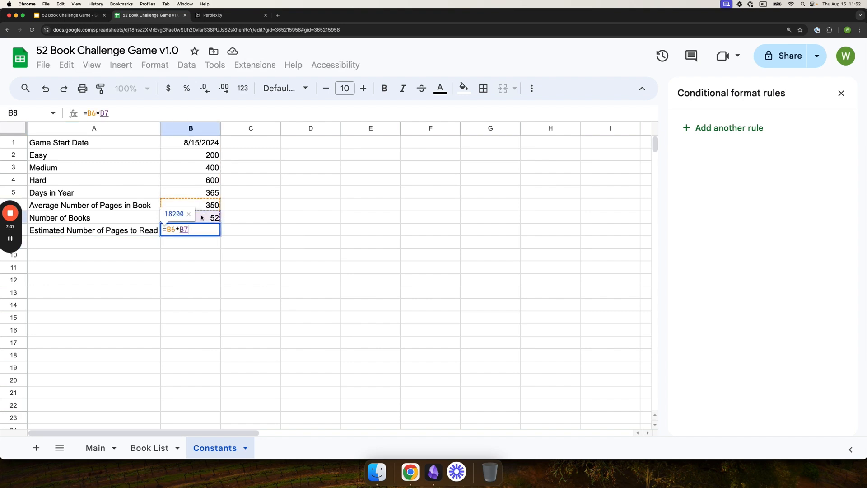
pyautogui.press('Return')
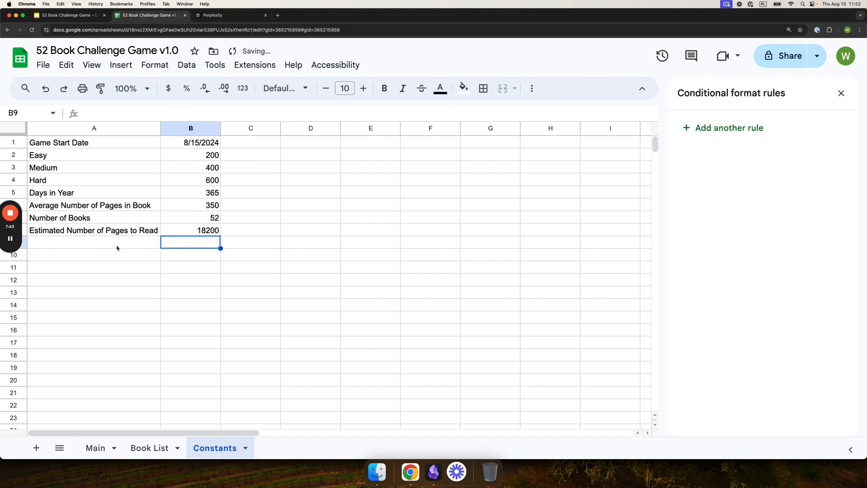
# Label cell A9 "Preferred Number of Pages to Read Daily" and widen column A to fit the text.
pyautogui.click(96, 247)
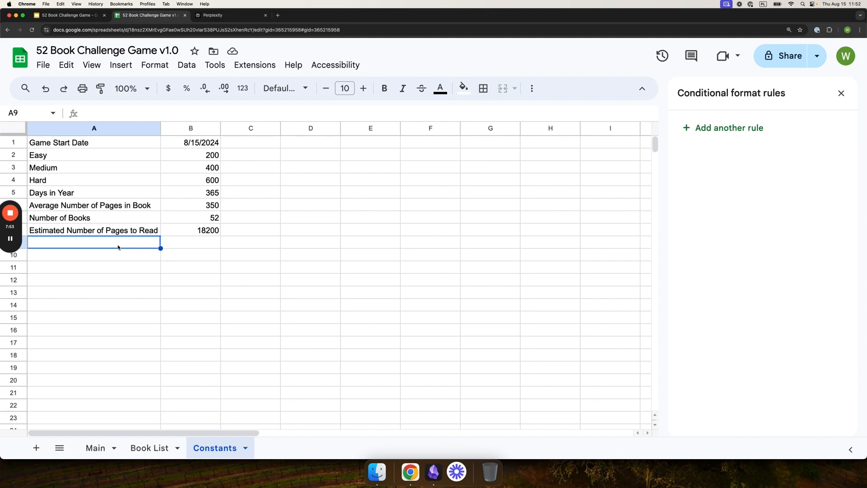
pyautogui.write('Re')
pyautogui.press('BackSpace')
pyautogui.press('BackSpace')
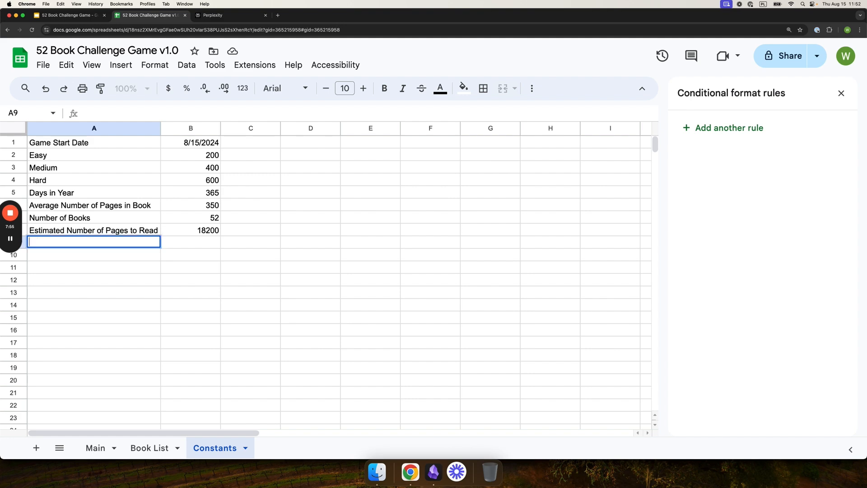
pyautogui.write('Preferred Nu')
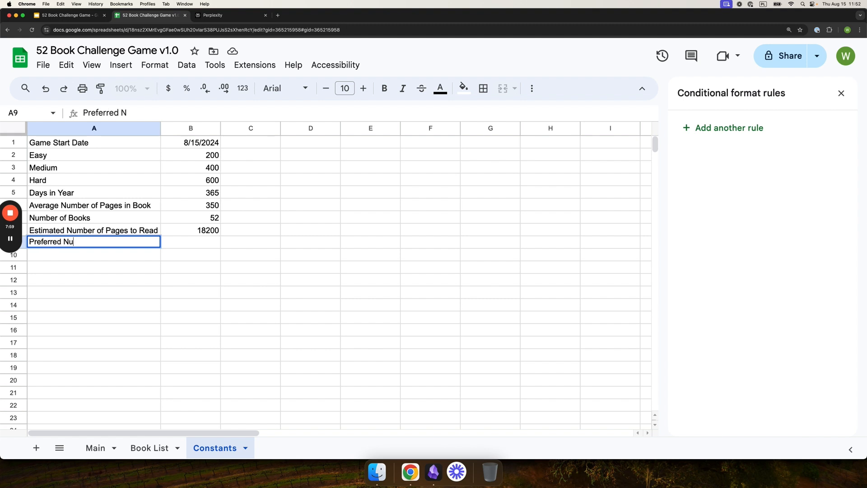
pyautogui.write('mber of Page ')
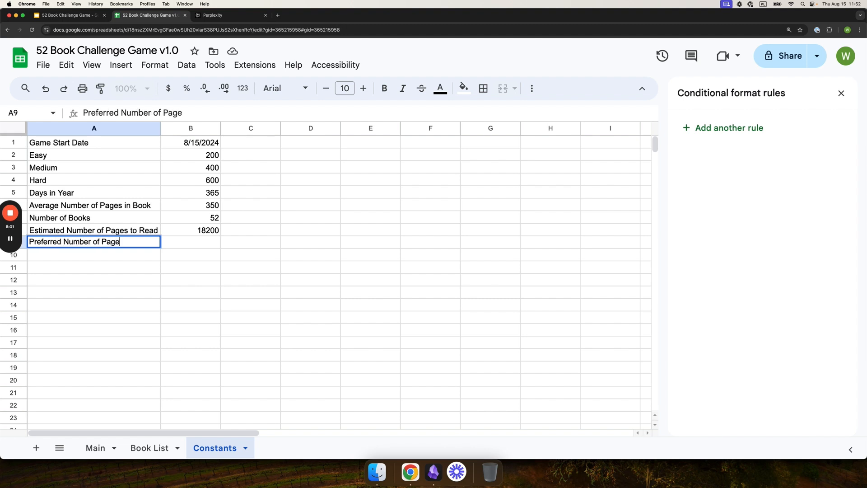
pyautogui.write('s')
pyautogui.press('BackSpace')
pyautogui.press('BackSpace')
pyautogui.write('s to Read Day')
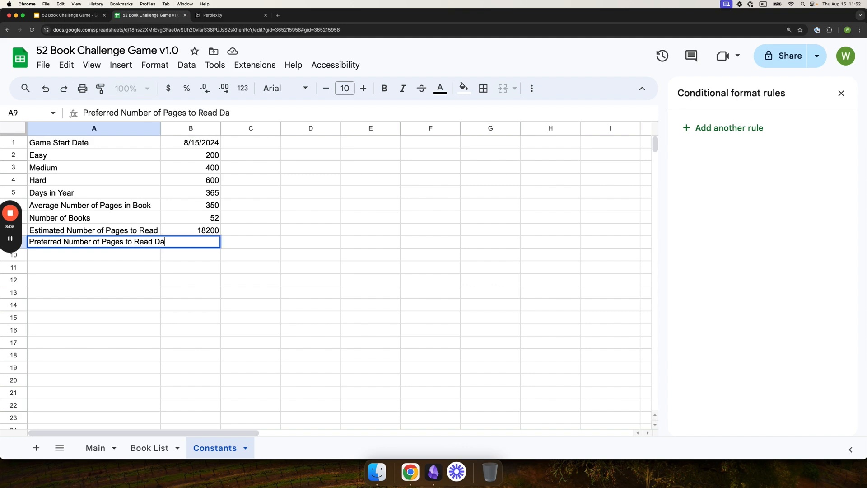
pyautogui.press('BackSpace')
pyautogui.write('ily')
pyautogui.press('Return')
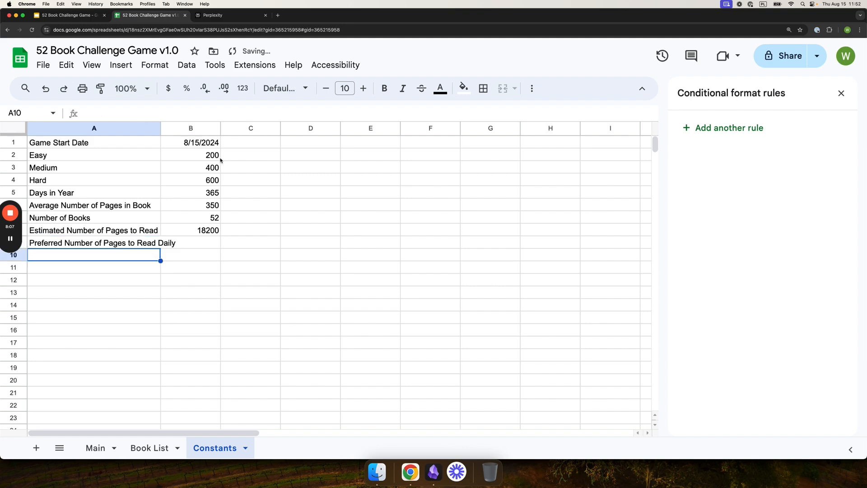
pyautogui.moveTo(160, 128); pyautogui.dragTo(178, 128)
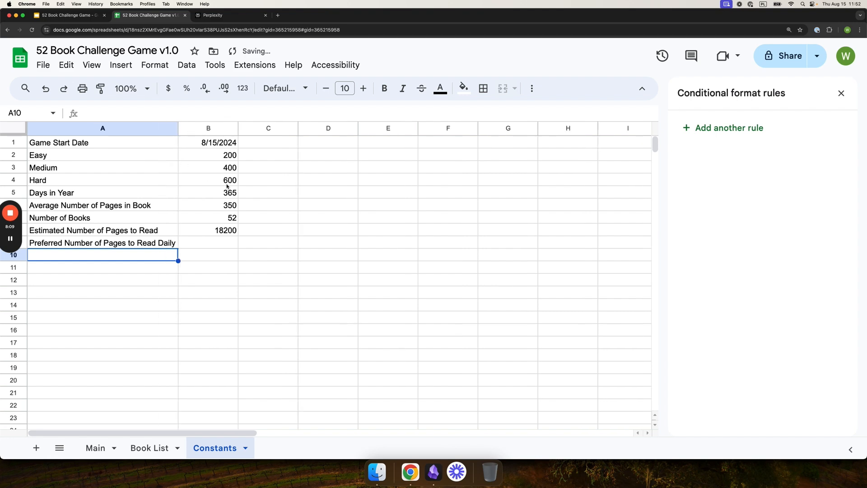
# Calculate the preferred daily page count in B9 with the formula =B8/B5.
pyautogui.click(219, 245)
pyautogui.write('=')
pyautogui.click(220, 231)
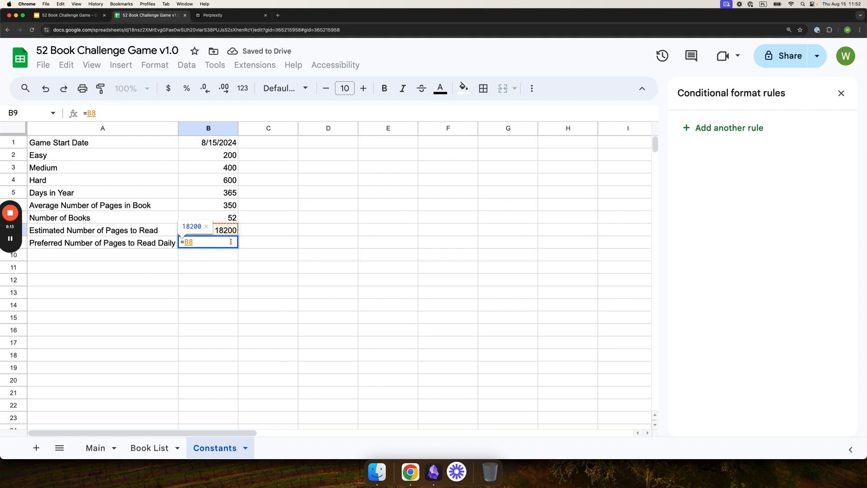
pyautogui.write('/')
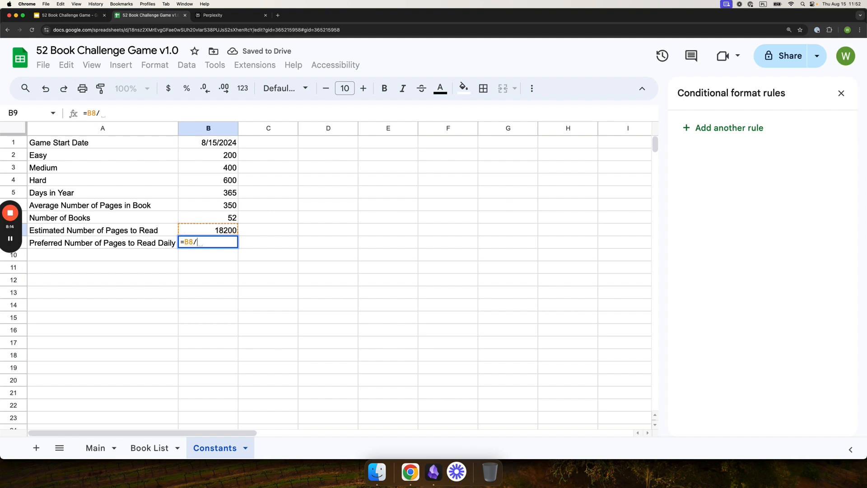
pyautogui.click(212, 193)
pyautogui.press('Return')
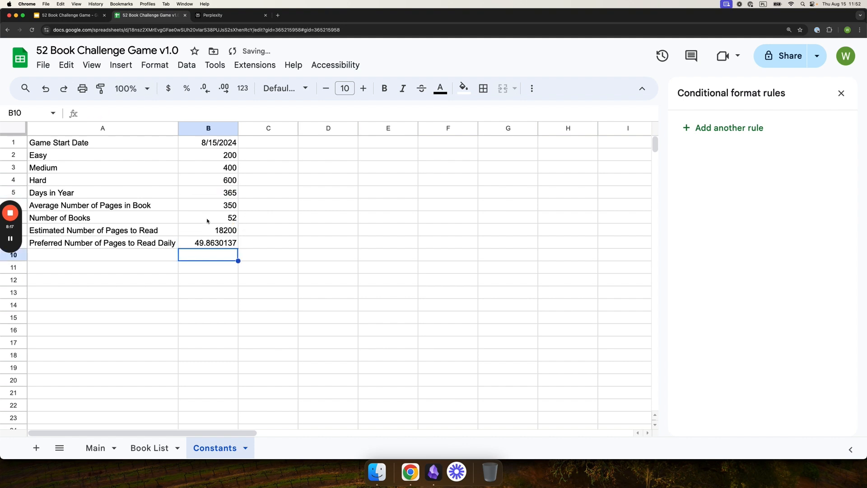
# Round the preferred daily page count in B9 by changing its formula to =ROUND(B8/B5).
pyautogui.press('Up')
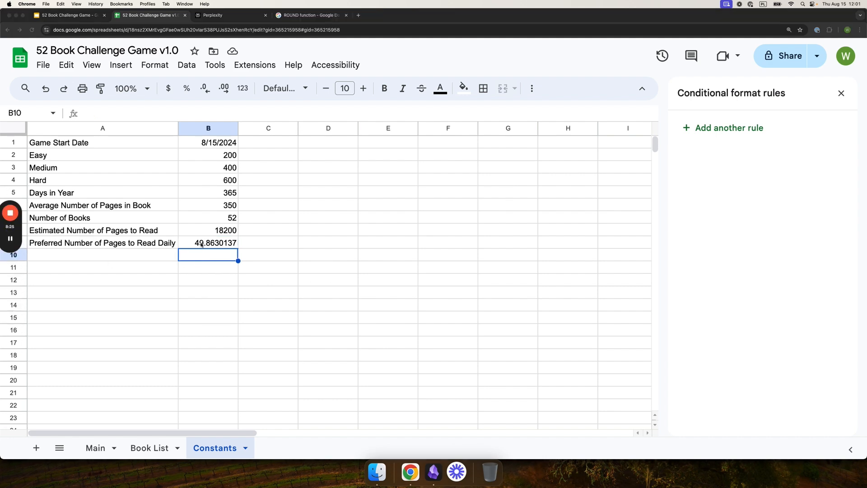
pyautogui.click(201, 243)
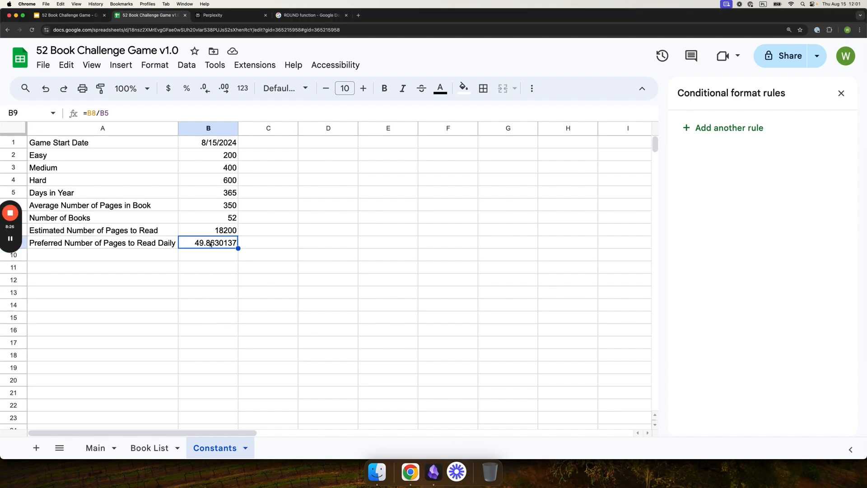
pyautogui.click(87, 113)
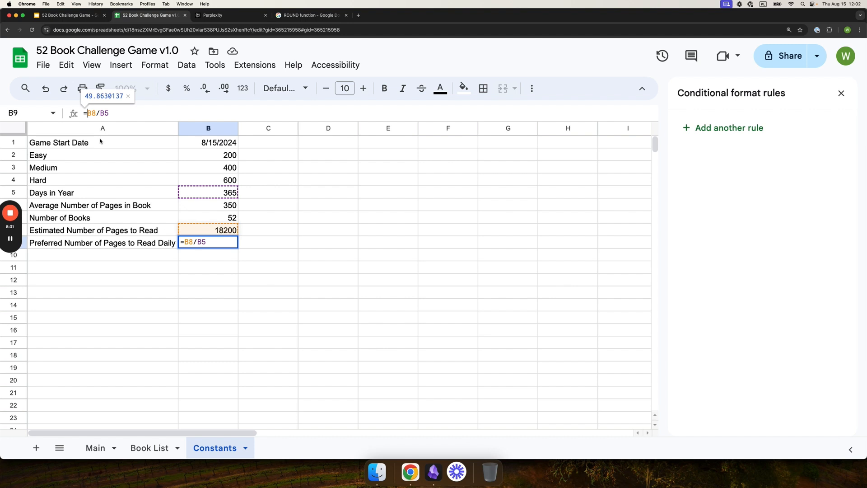
pyautogui.write('RO')
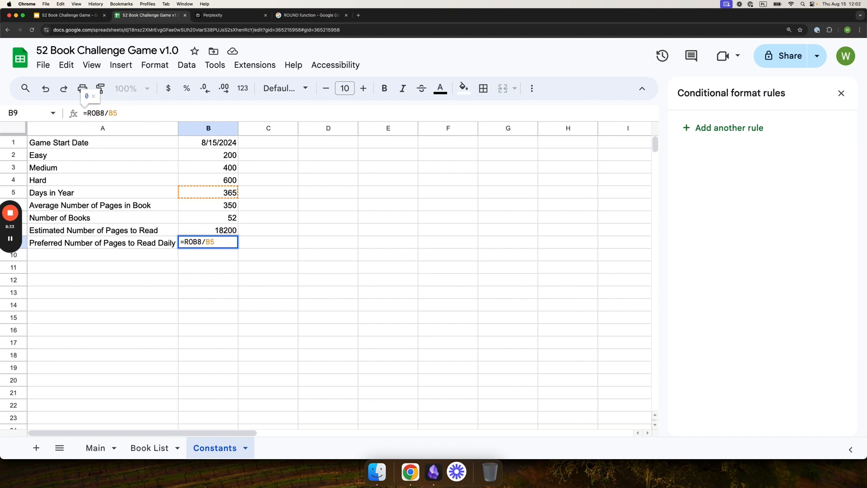
pyautogui.write('UND(')
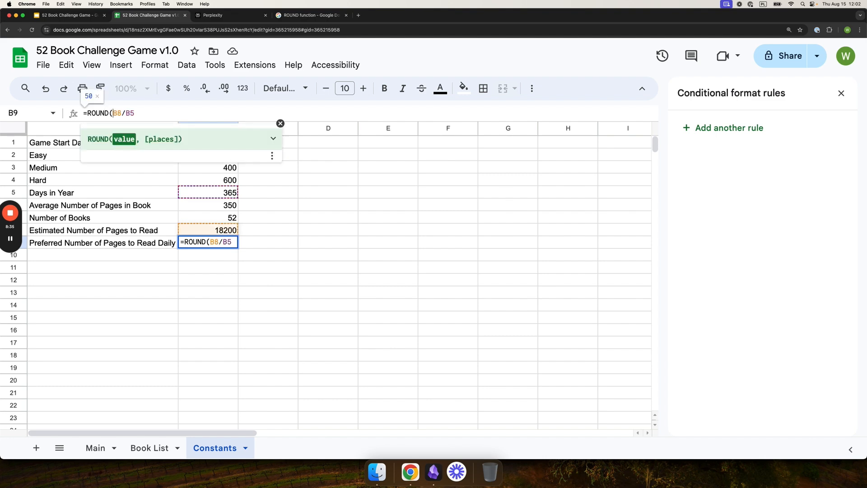
pyautogui.click(144, 108)
pyautogui.write(')')
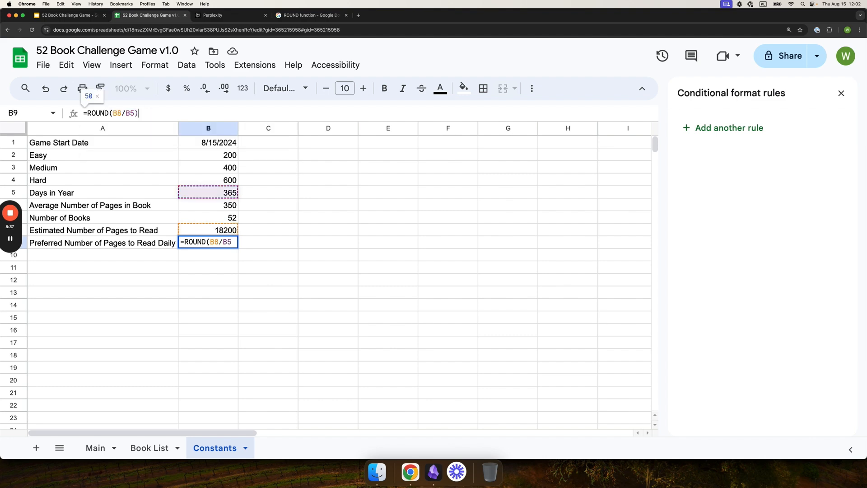
pyautogui.press('Return')
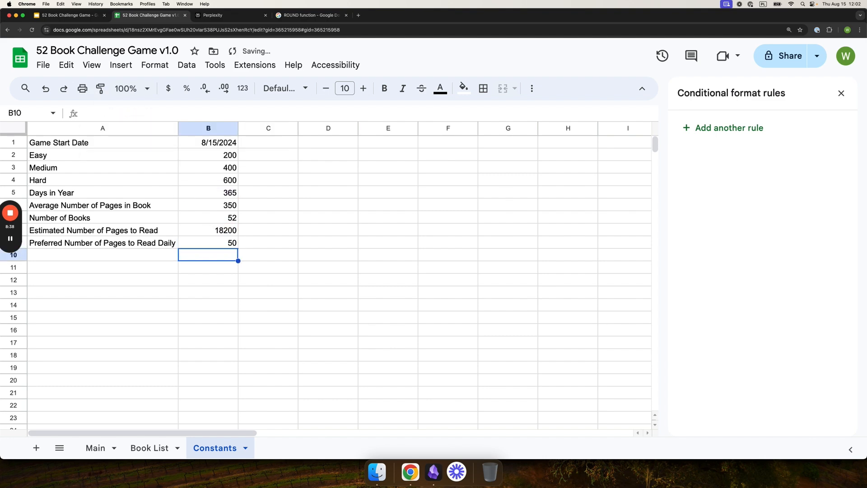
pyautogui.click(221, 246)
pyautogui.click(216, 256)
pyautogui.click(212, 244)
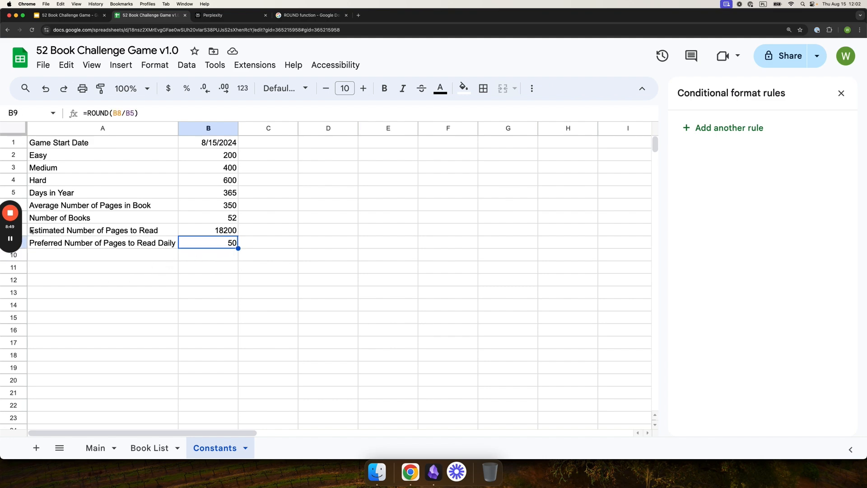
pyautogui.click(15, 243)
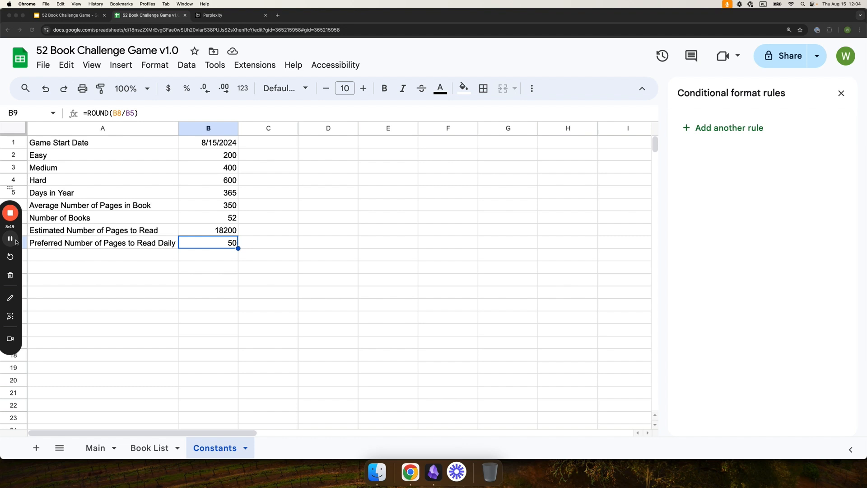
# Label cell A10 "Multiplier for Hitting Preferred Number of Pages" and widen column A to fit the text.
pyautogui.click(110, 258)
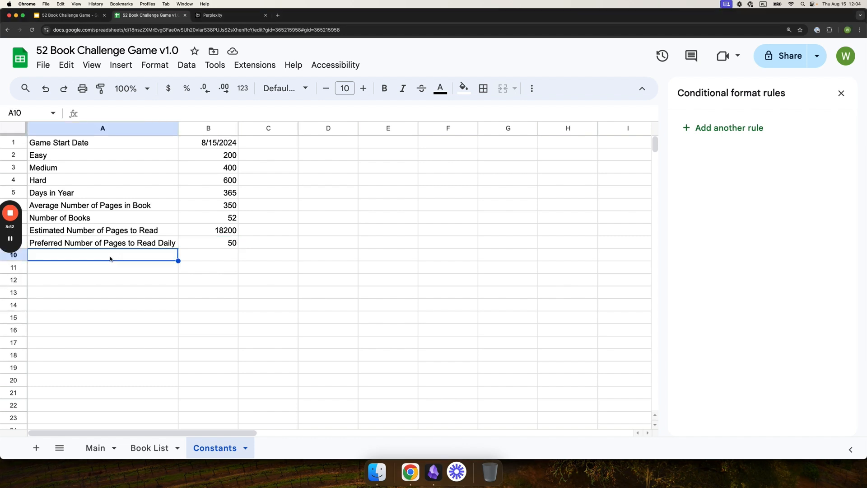
pyautogui.write('Multiplier ')
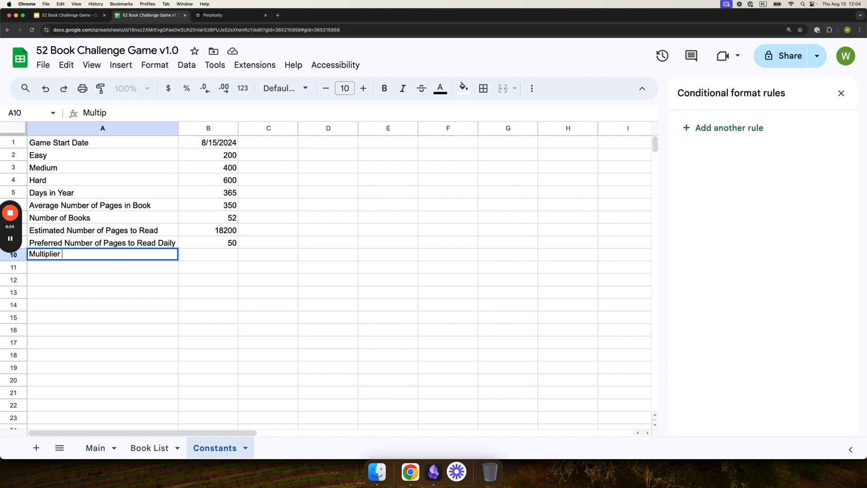
pyautogui.write('for Hitting ')
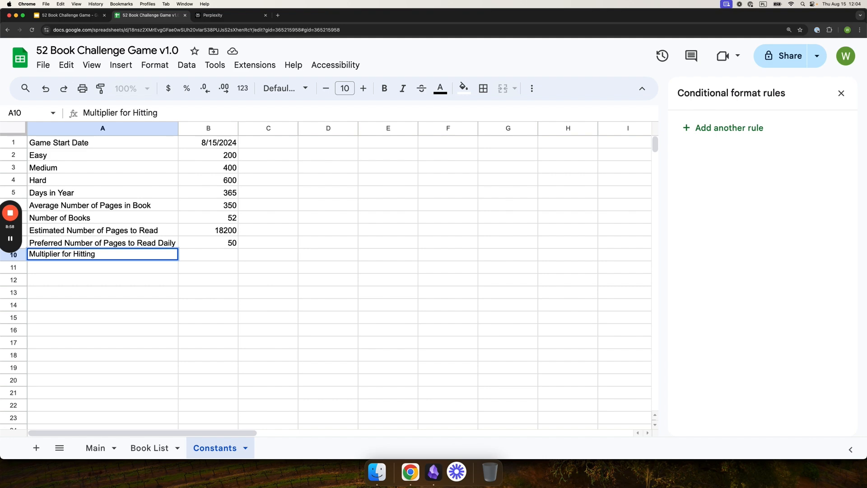
pyautogui.write('Preferred Number of ')
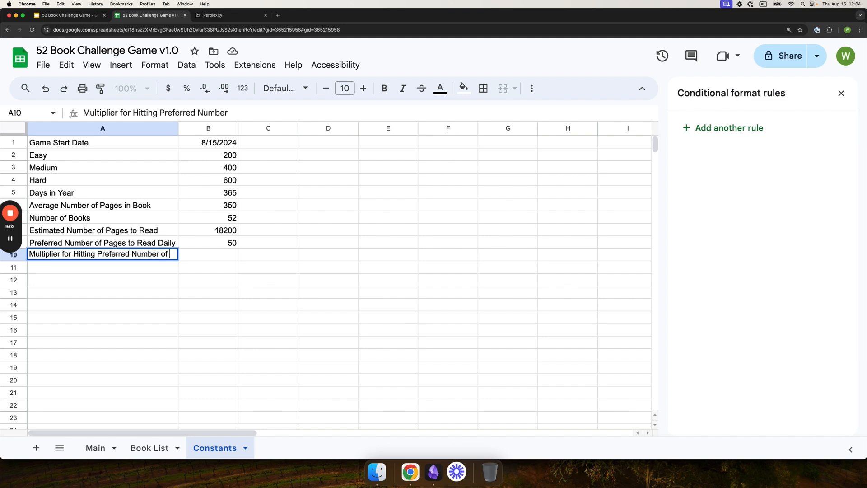
pyautogui.write('Pages')
pyautogui.press('Return')
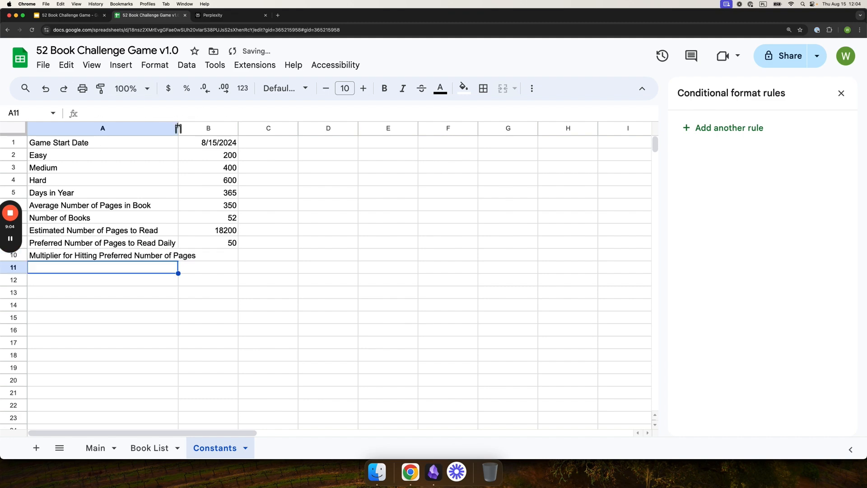
pyautogui.moveTo(178, 128); pyautogui.dragTo(197, 128)
# Enter 1,5 as the multiplier value in B10.
pyautogui.click(236, 257)
pyautogui.write('1,5')
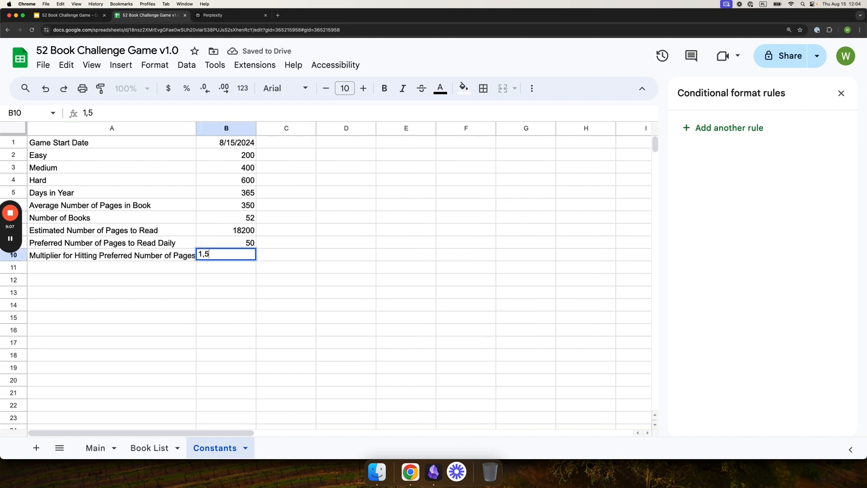
pyautogui.press('Return')
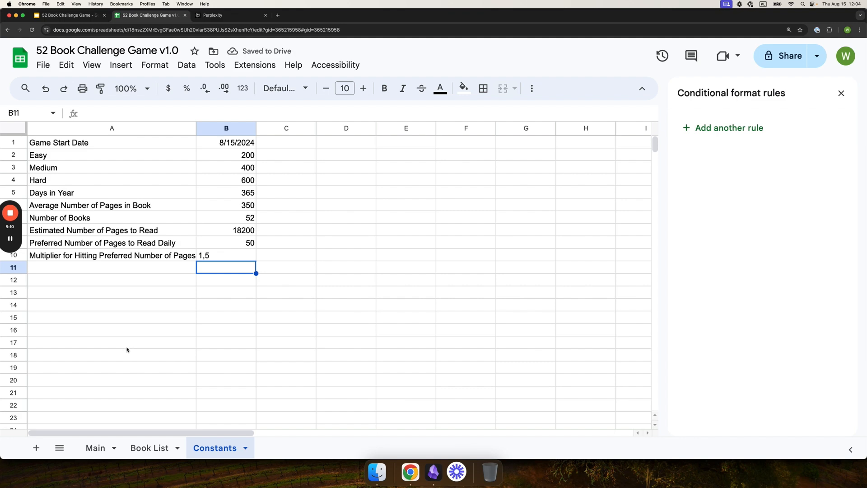
pyautogui.click(103, 451)
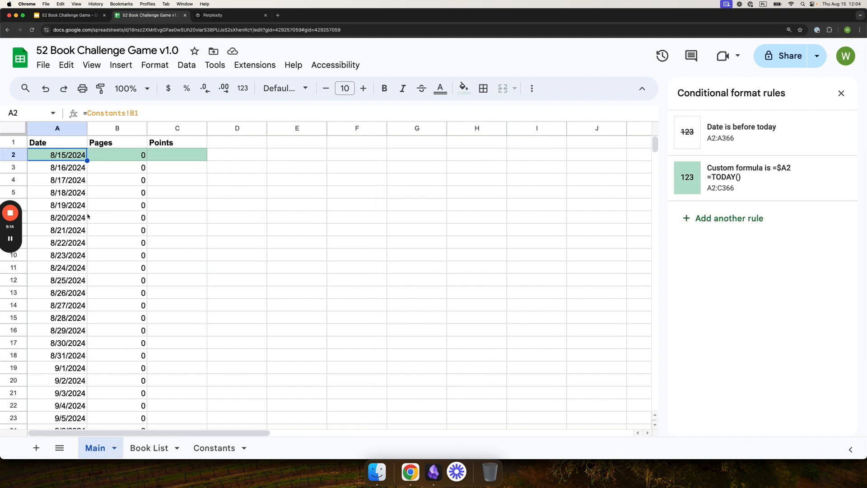
pyautogui.click(181, 155)
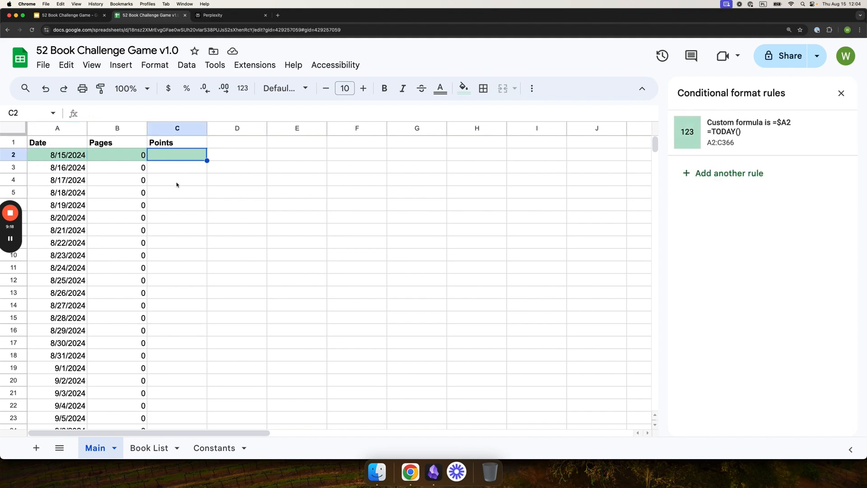
pyautogui.click(10, 239)
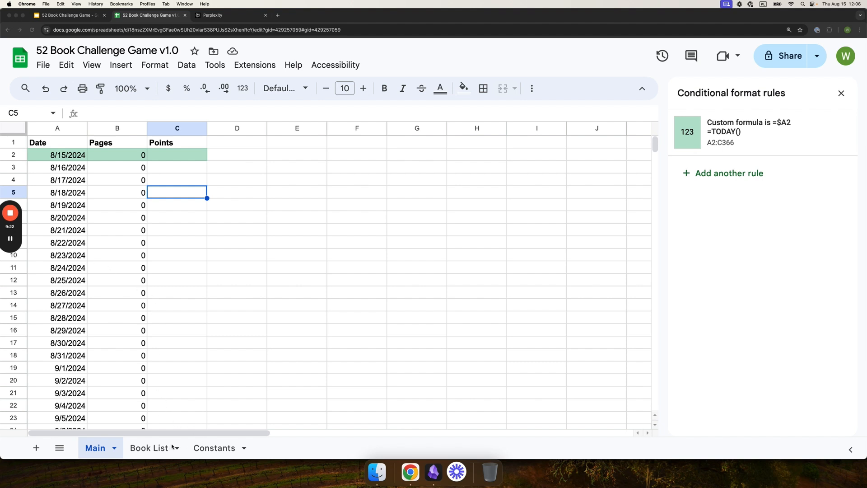
# Replace the multiplier value in B10 of the Constants sheet with 1.5, using a decimal point.
pyautogui.click(222, 449)
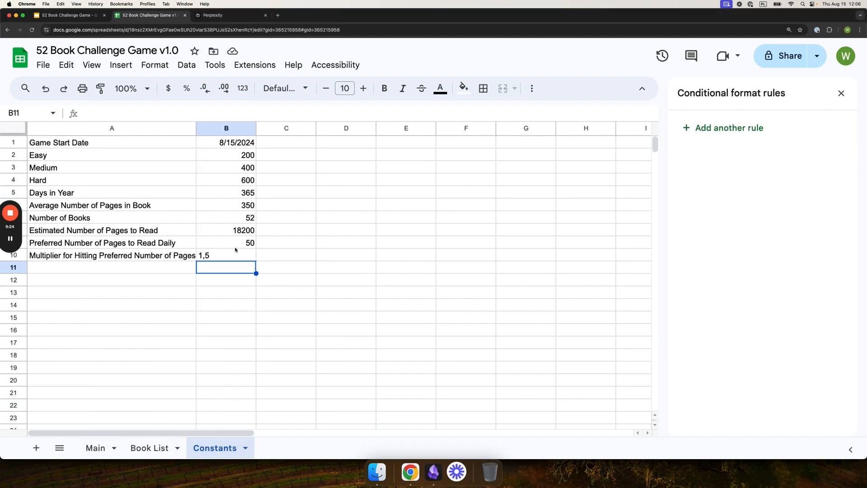
pyautogui.press('Up')
pyautogui.write('1,5')
pyautogui.press('BackSpace')
pyautogui.press('BackSpace')
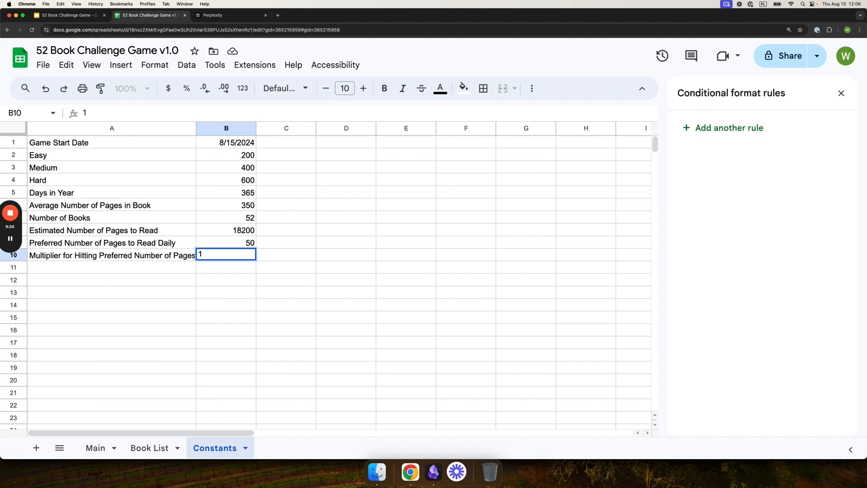
pyautogui.write('.5')
pyautogui.press('Return')
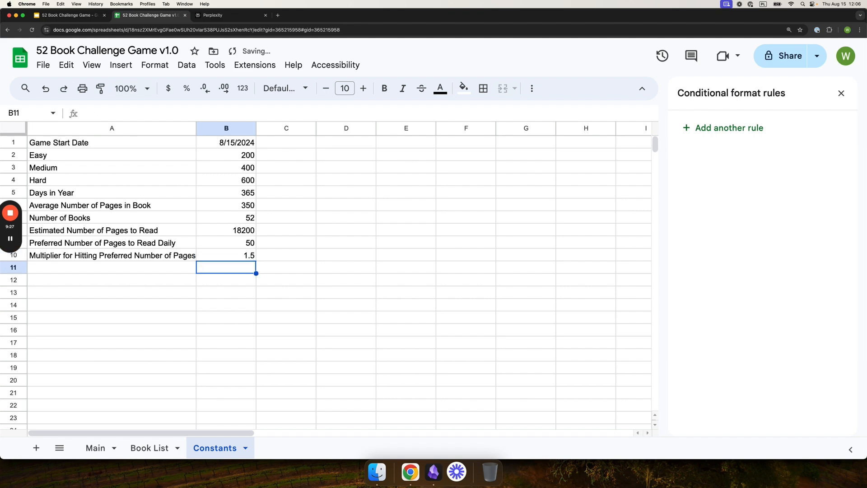
# Start an IF formula in C2 of the Main sheet with the condition B2>=Constants!B9.
pyautogui.click(96, 448)
pyautogui.click(169, 157)
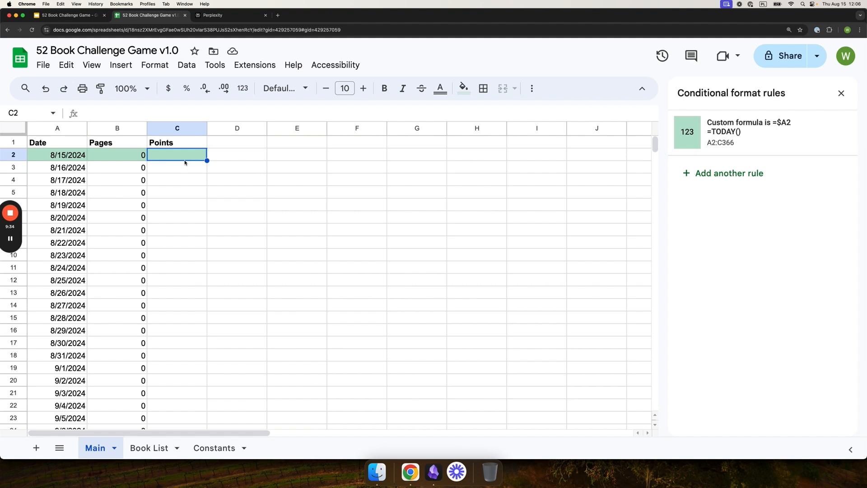
pyautogui.write('=')
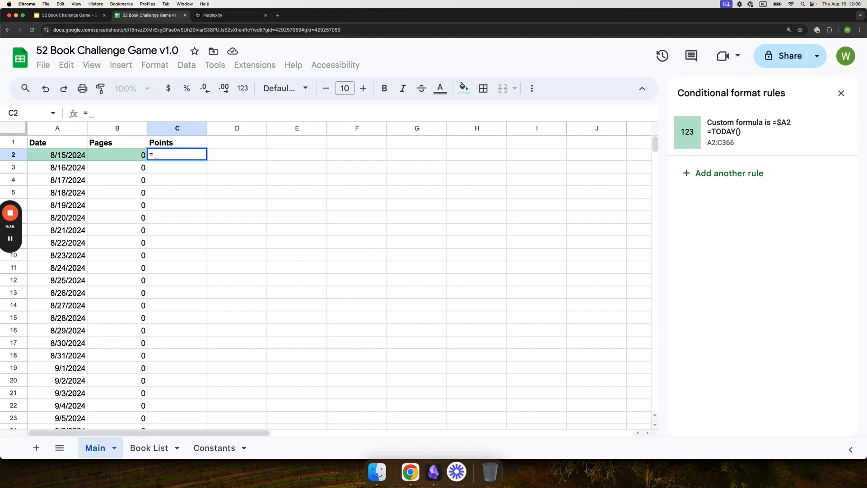
pyautogui.write('IF')
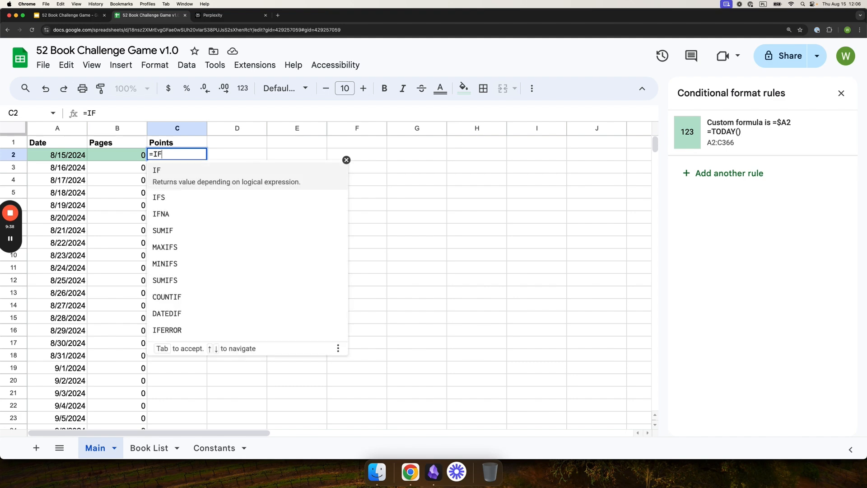
pyautogui.write('(')
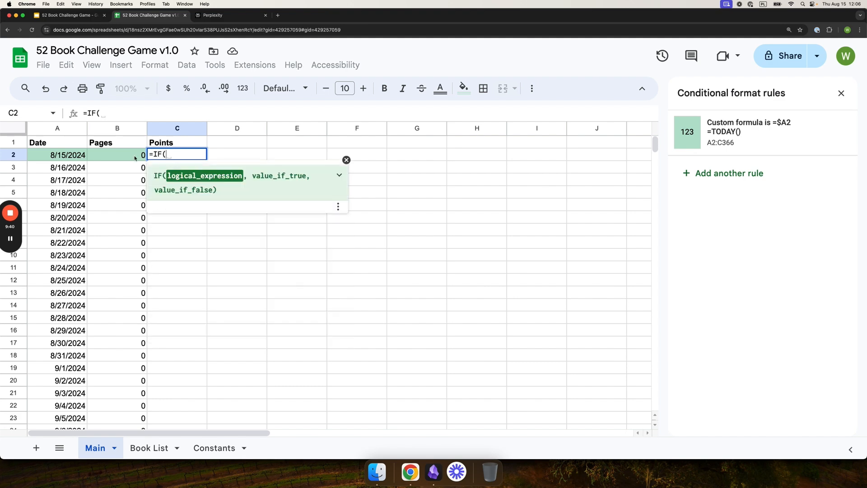
pyautogui.write('B2>=')
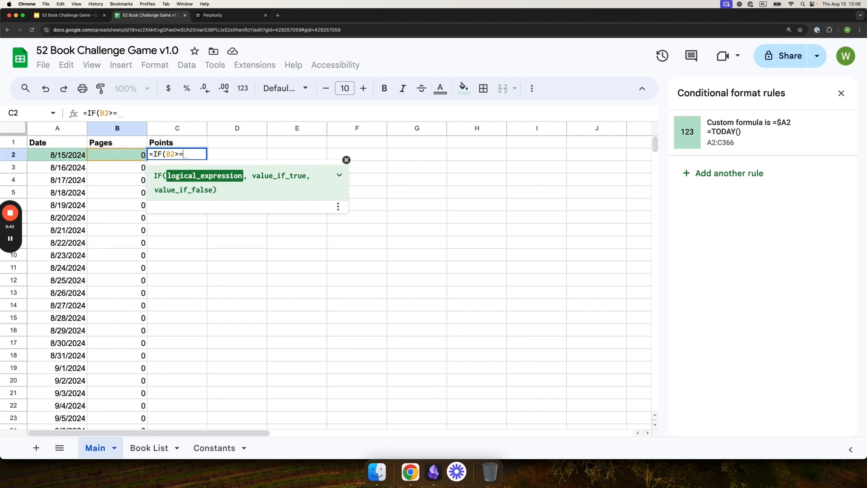
pyautogui.click(214, 447)
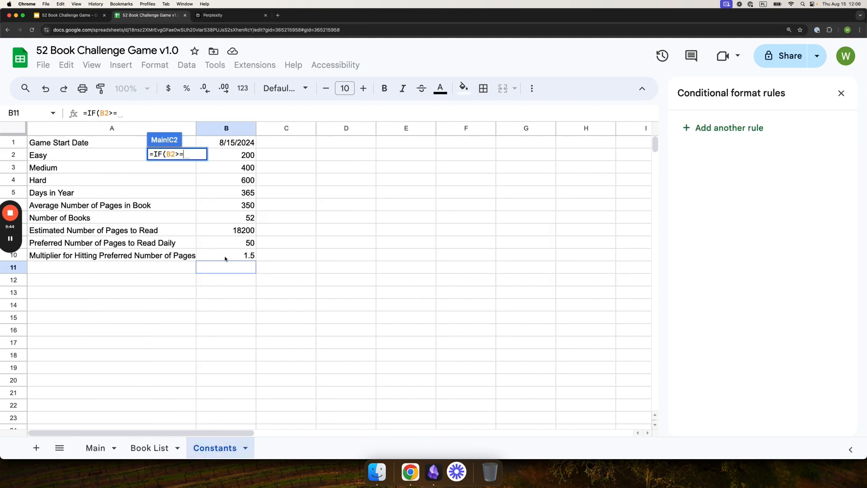
pyautogui.click(232, 244)
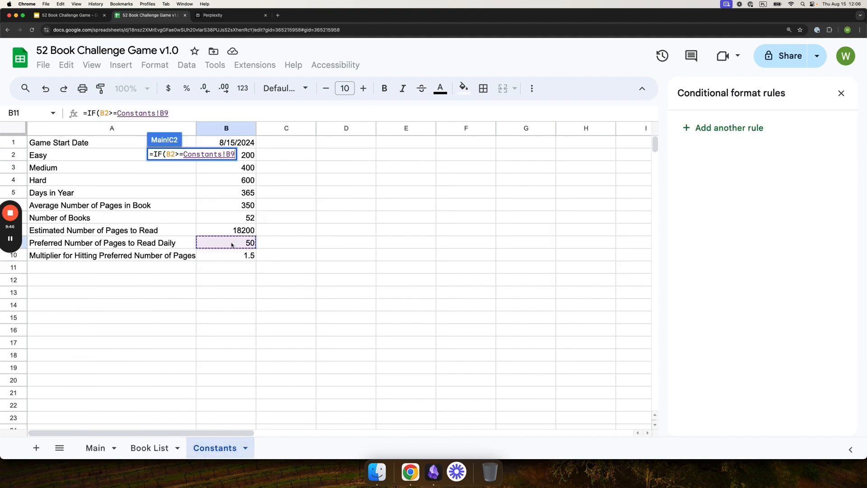
pyautogui.write(';')
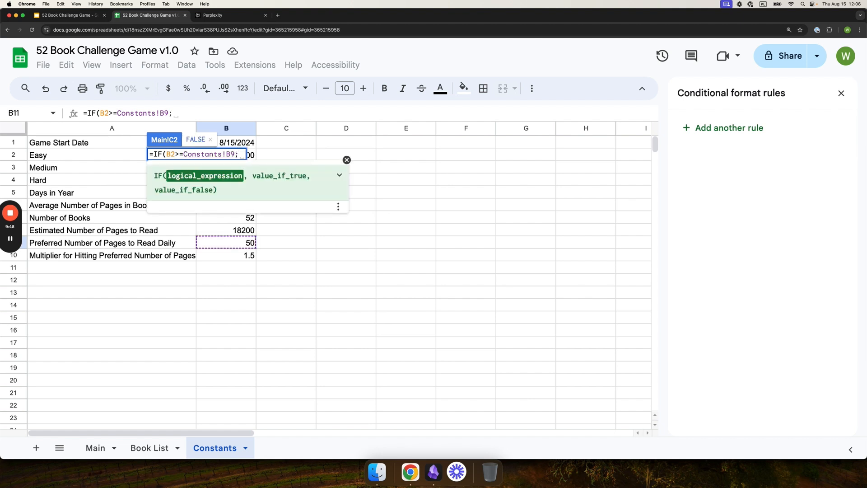
# Complete the IF formula in C2 with Constants!B10*B2 as the true value and B2 as the false value.
pyautogui.click(238, 257)
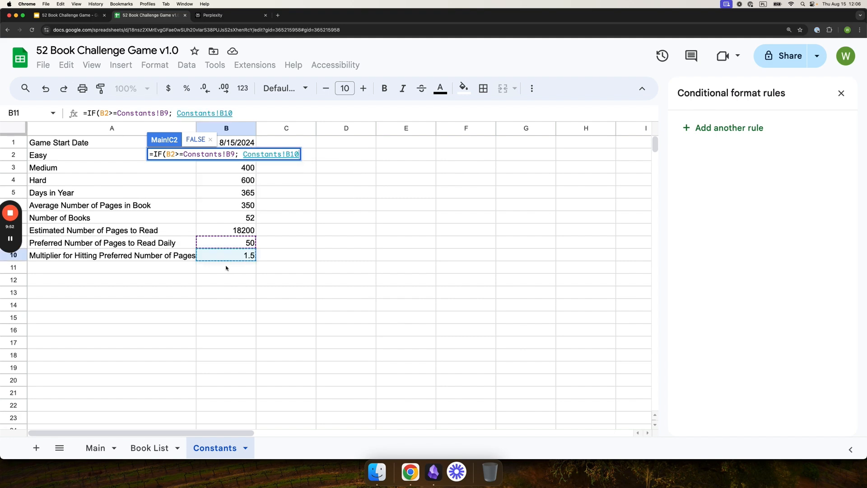
pyautogui.write('*')
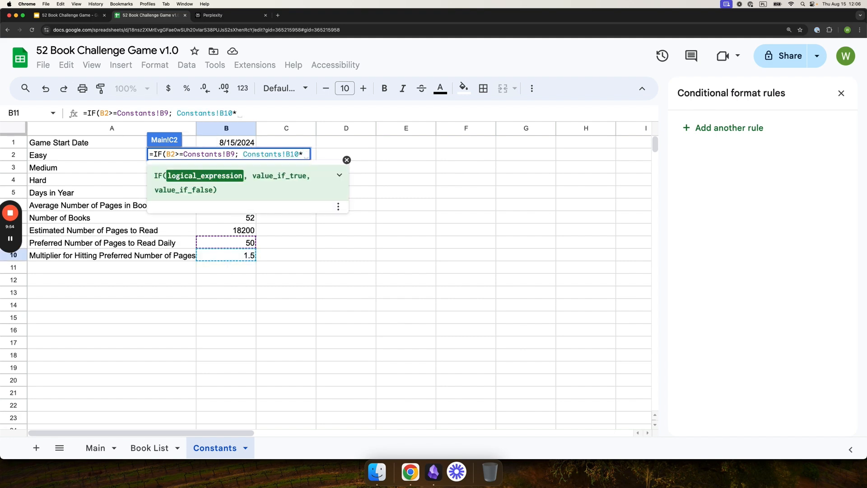
pyautogui.click(95, 447)
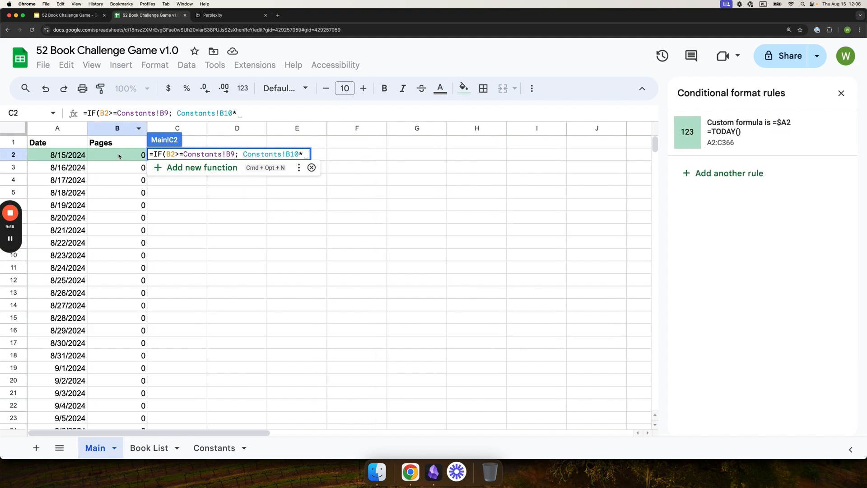
pyautogui.click(118, 155)
pyautogui.write(';')
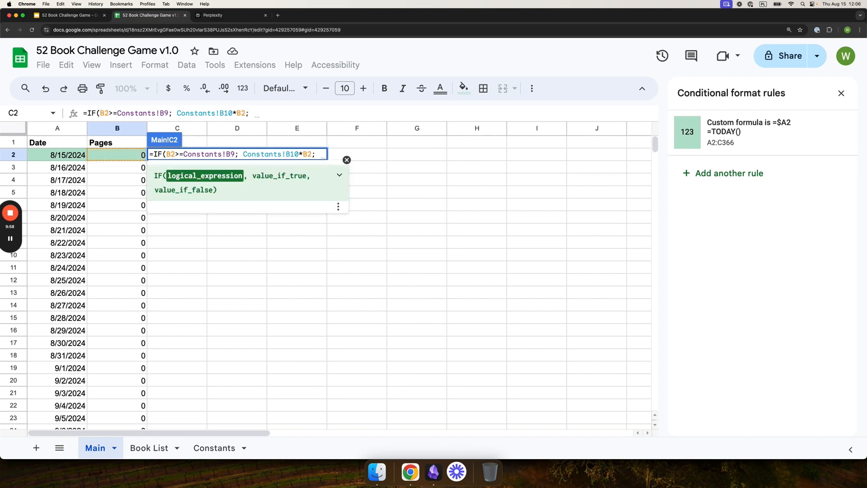
pyautogui.click(107, 161)
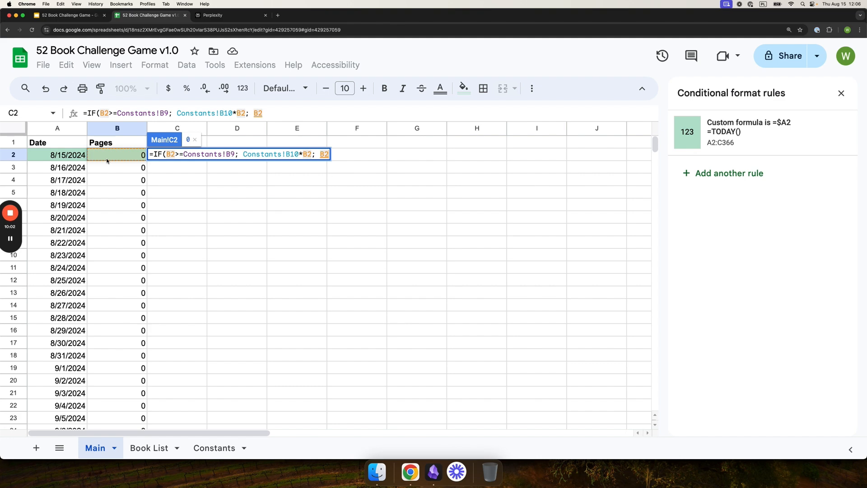
pyautogui.write(')')
pyautogui.press('Return')
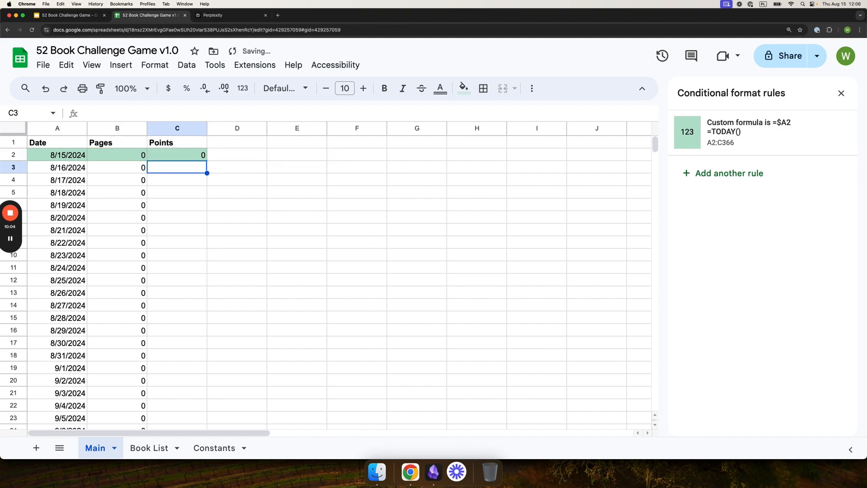
# Make both Constants references in the C2 formula absolute, as Constants!$B$9 and Constants!$B$10.
pyautogui.click(208, 155)
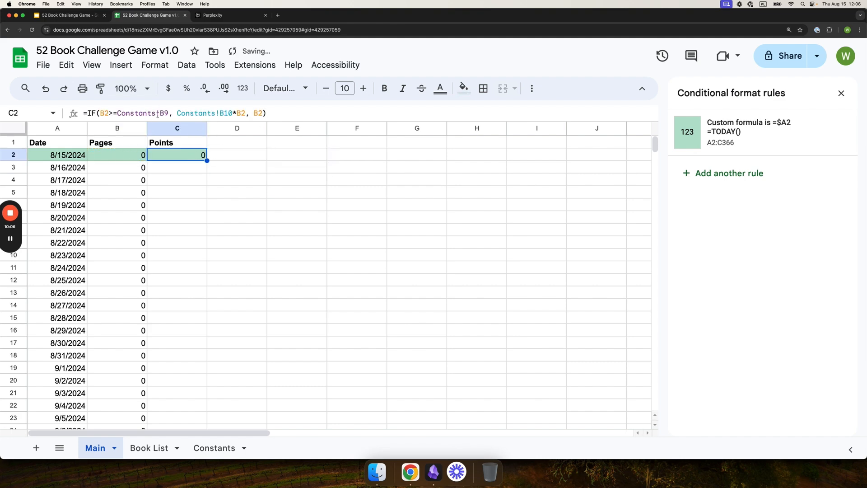
pyautogui.click(160, 113)
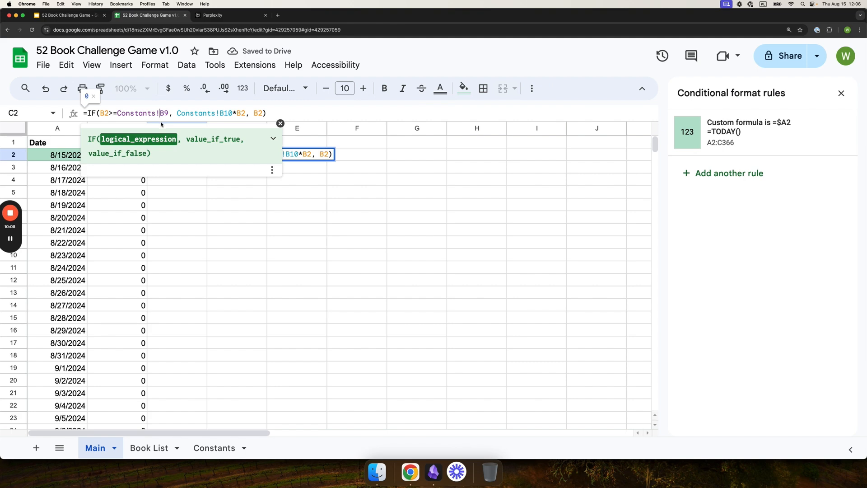
pyautogui.write('$')
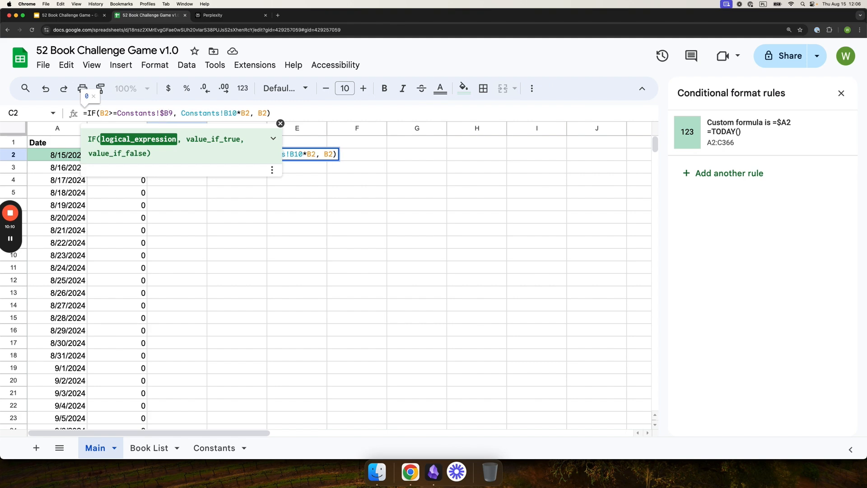
pyautogui.press('Right')
pyautogui.write('$')
pyautogui.click(232, 117)
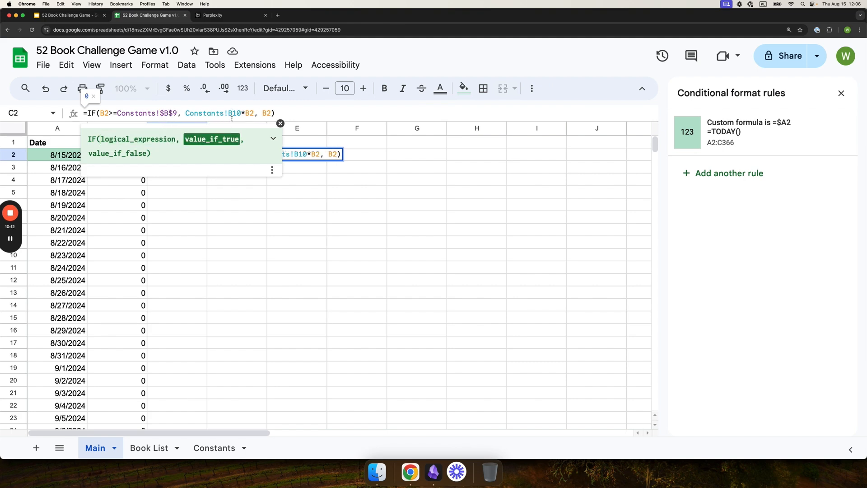
pyautogui.write('$')
pyautogui.press('Right')
pyautogui.write('$')
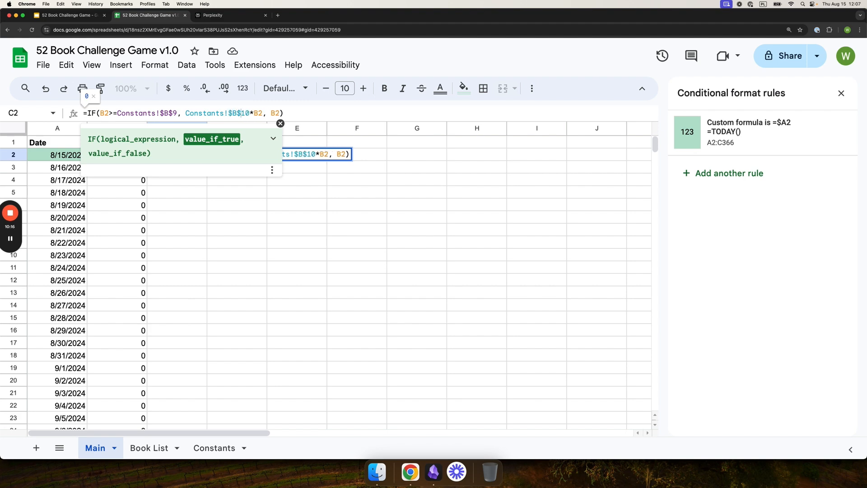
pyautogui.press('Return')
# Fill the points formula from C2 down through C366, ending at the row above the END markers.
pyautogui.press('Up')
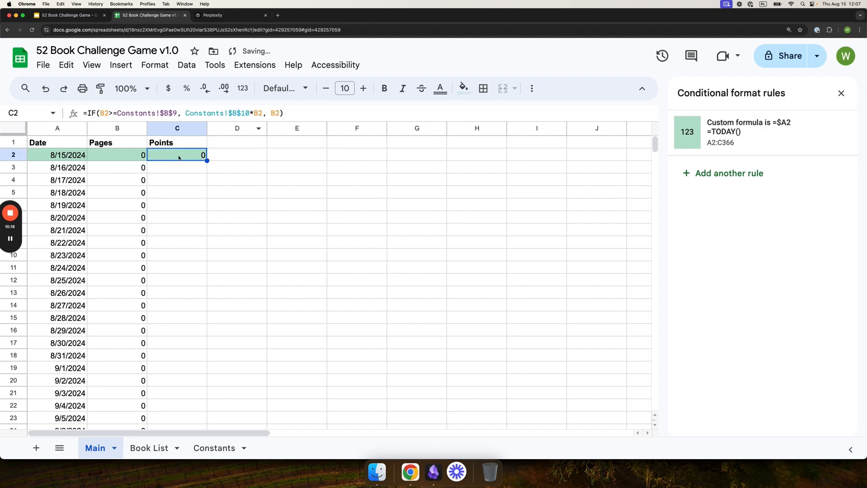
pyautogui.scroll(-20, 196, 228)
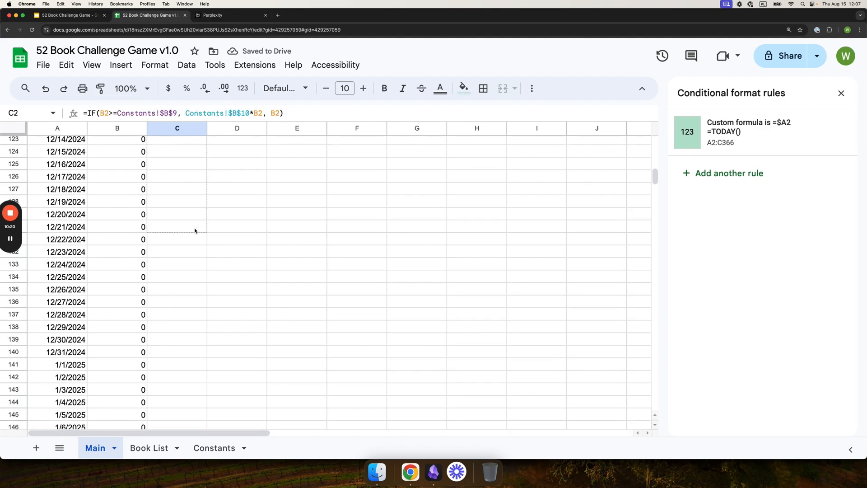
pyautogui.scroll(-20, 193, 232)
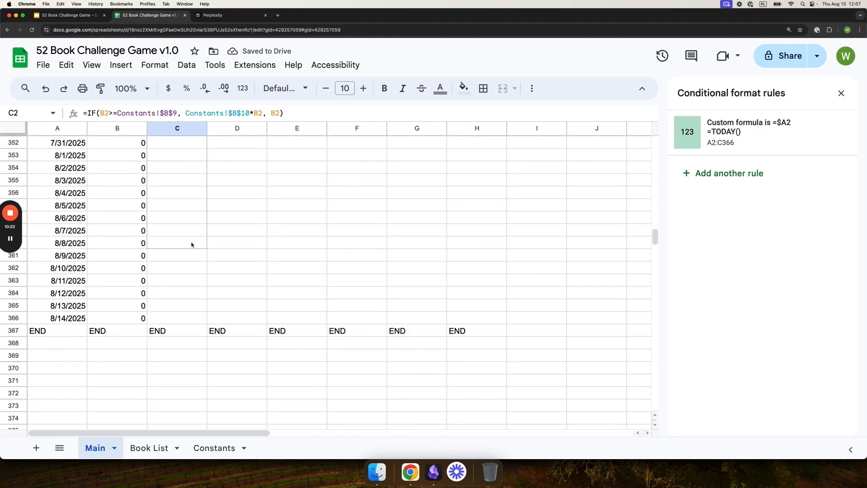
pyautogui.moveTo(187, 314); pyautogui.dragTo(188, 317)
pyautogui.scroll(20, 240, 271)
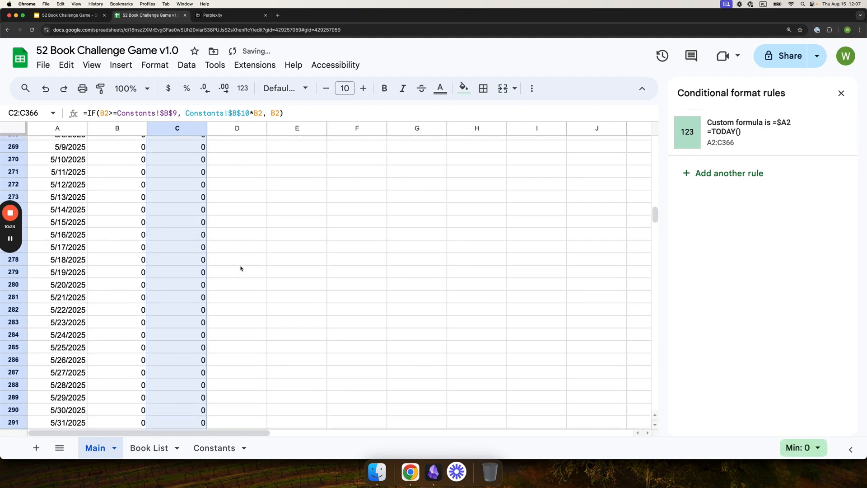
pyautogui.scroll(20, 243, 262)
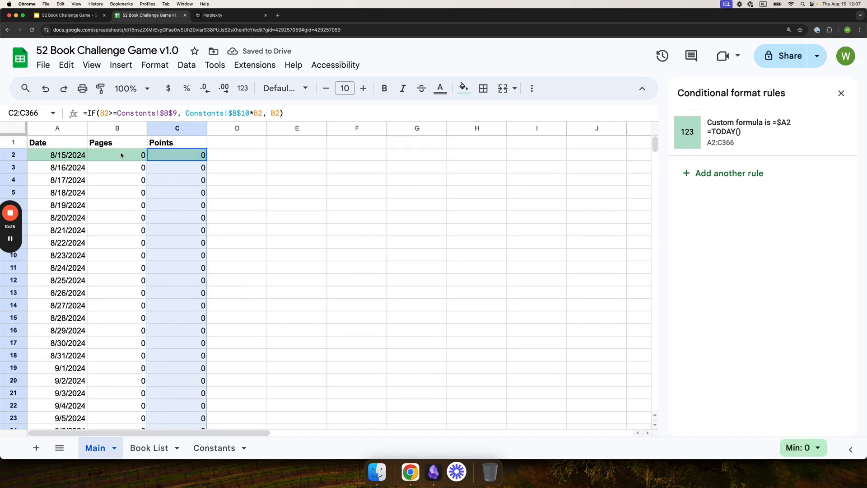
# Test the points formula by entering 34 and then 50 pages in B2.
pyautogui.click(128, 155)
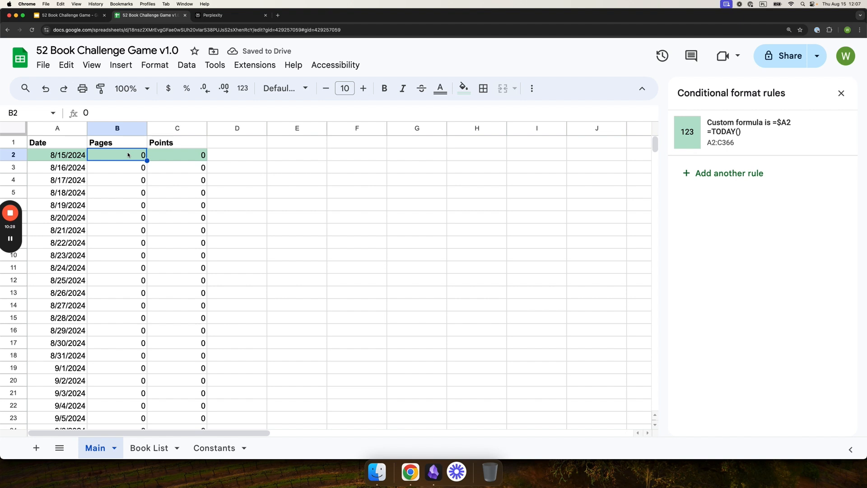
pyautogui.write('34')
pyautogui.press('Return')
pyautogui.press('Up')
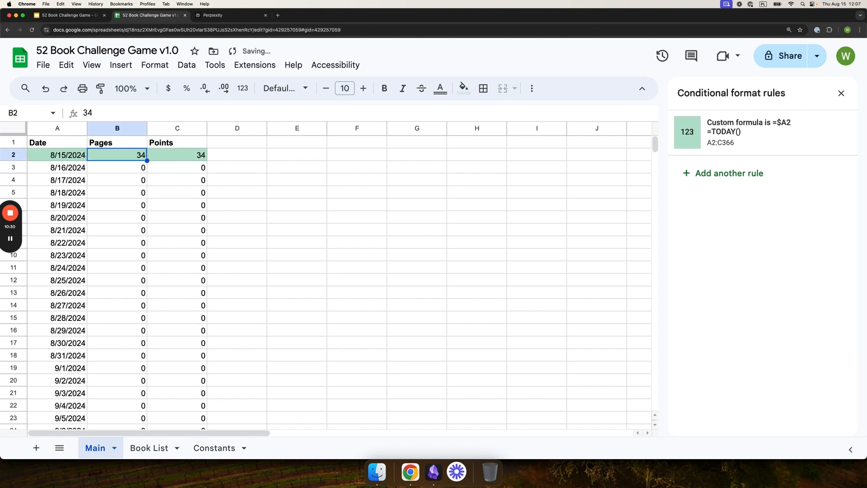
pyautogui.press('BackSpace')
pyautogui.write('50')
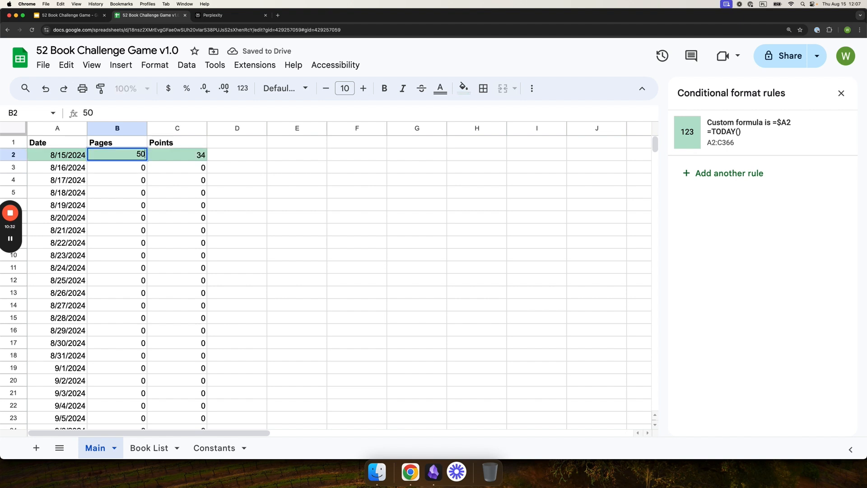
pyautogui.press('Return')
pyautogui.press('Up')
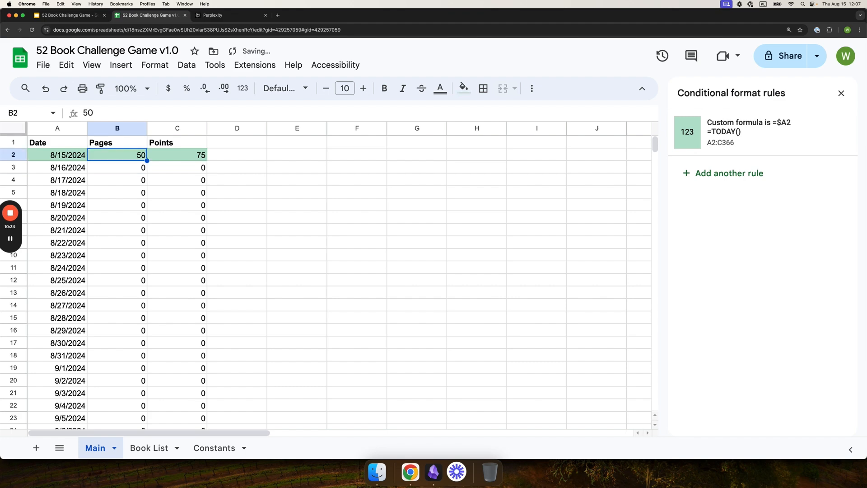
# Test the points formula with 100 pages in B2, and reset the cell to 0.
pyautogui.click(204, 158)
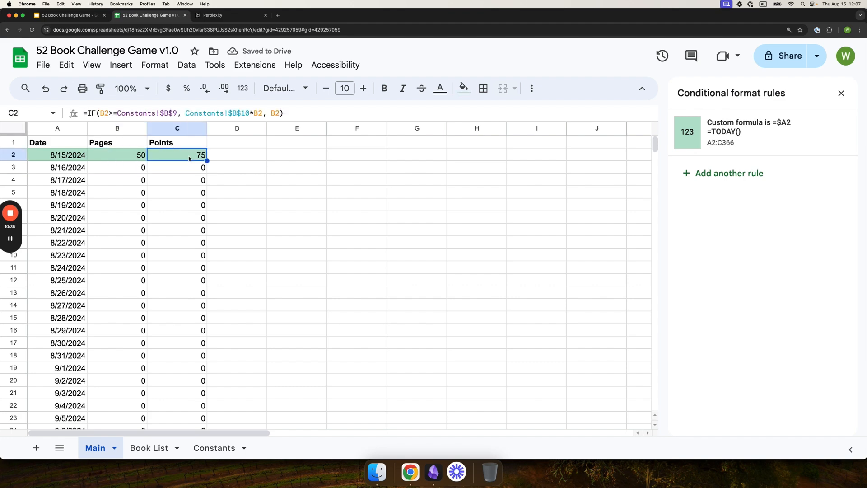
pyautogui.click(125, 160)
pyautogui.write('100')
pyautogui.press('Return')
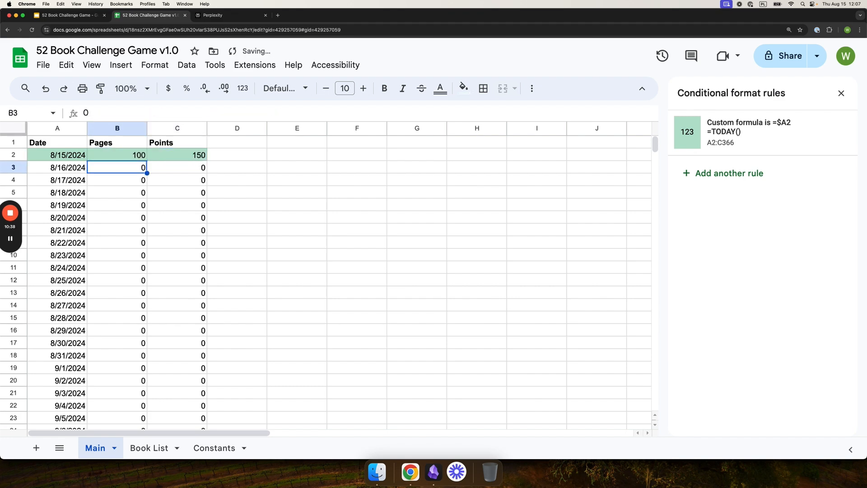
pyautogui.click(112, 153)
pyautogui.write('0')
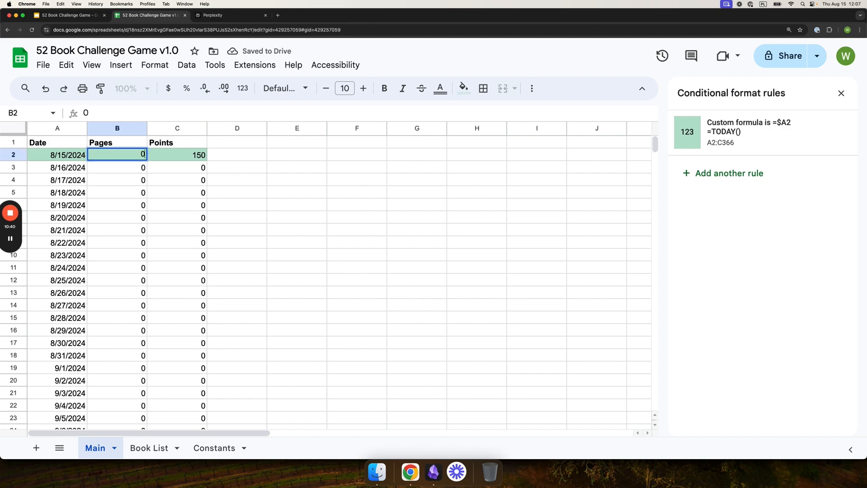
pyautogui.press('Tab')
pyautogui.press('Down')
pyautogui.click(224, 172)
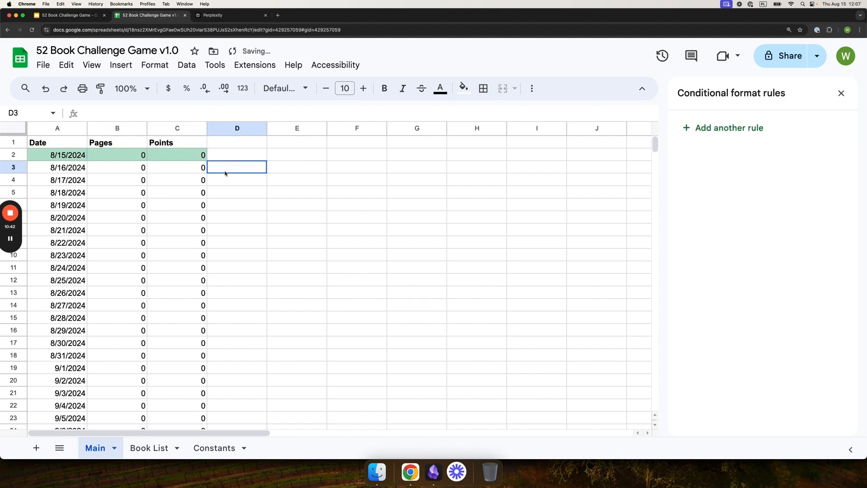
pyautogui.click(10, 241)
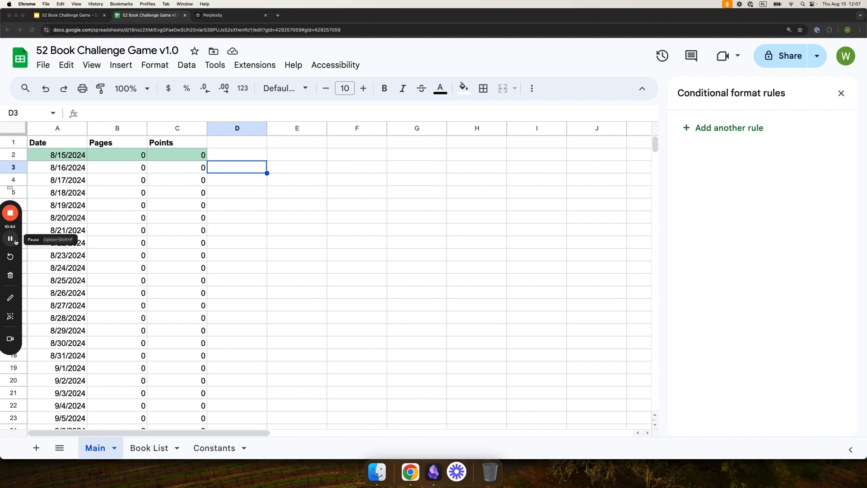
pyautogui.click(288, 158)
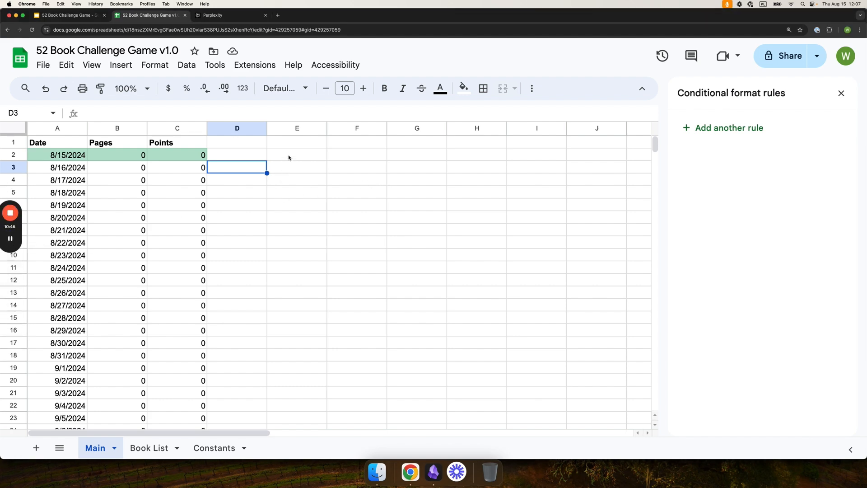
pyautogui.click(285, 159)
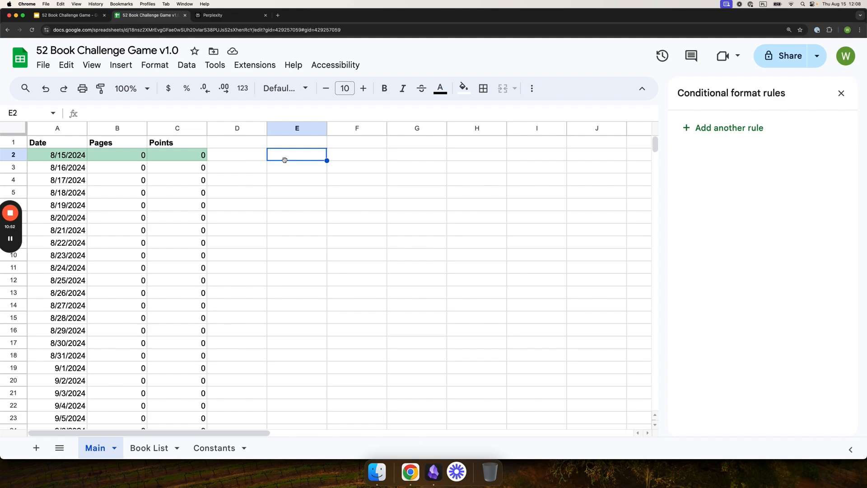
# Enter the label "Total Points" in cell E2 of the Main sheet and make it bold.
pyautogui.write('Exp')
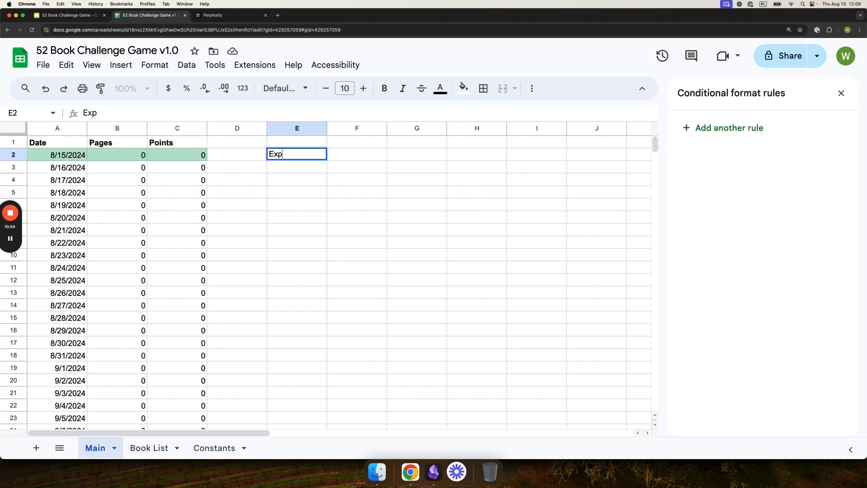
pyautogui.write('ei')
pyautogui.press('BackSpace')
pyautogui.write('eir')
pyautogui.press('BackSpace')
pyautogui.press('BackSpace')
pyautogui.press('BackSpace')
pyautogui.press('BackSpace')
pyautogui.press('BackSpace')
pyautogui.write('Total Points')
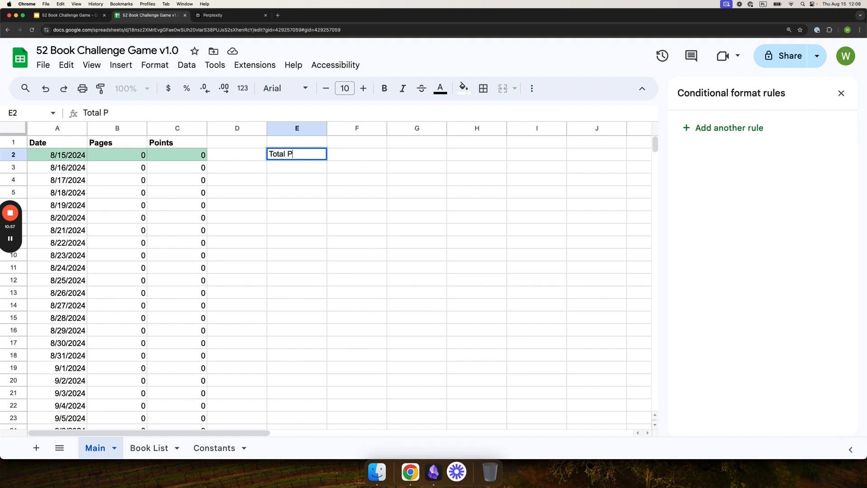
pyautogui.press('Return')
pyautogui.press('Right')
pyautogui.press('Left')
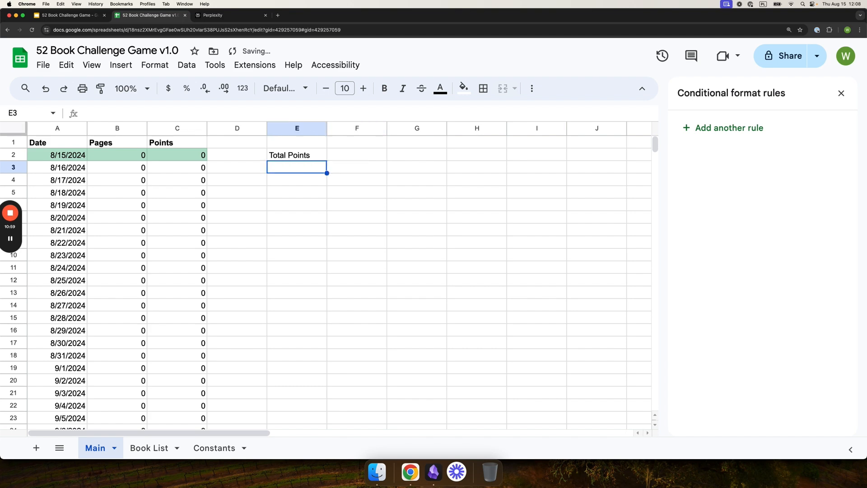
pyautogui.press('Up')
pyautogui.press('super+b')
# Sum the daily points in cell F2 with the formula =SUM(C2:C366).
pyautogui.press('Right')
pyautogui.write('=')
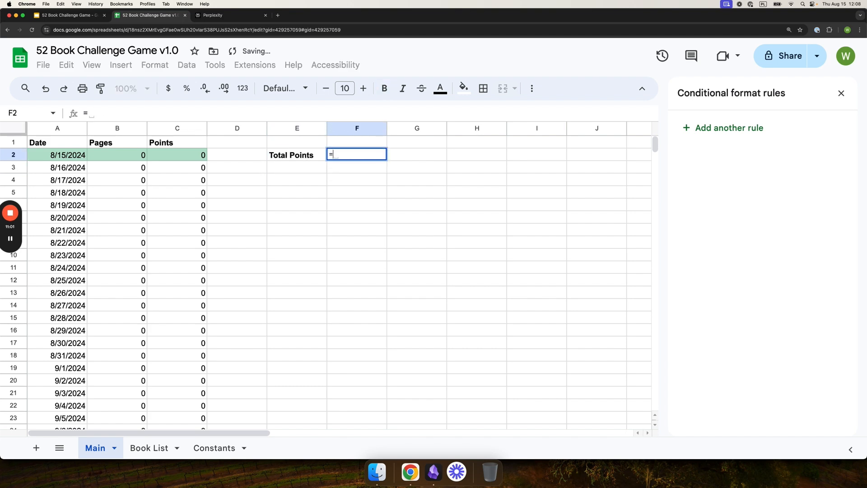
pyautogui.write('sum')
pyautogui.press('Tab')
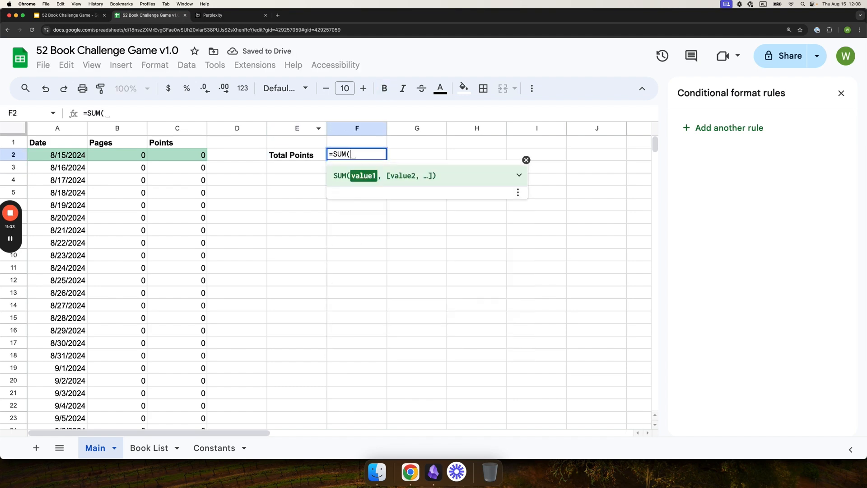
pyautogui.moveTo(176, 157); pyautogui.dragTo(189, 297)
pyautogui.scroll(-20, 185, 207)
pyautogui.scroll(-20, 184, 206)
pyautogui.scroll(5, 184, 208)
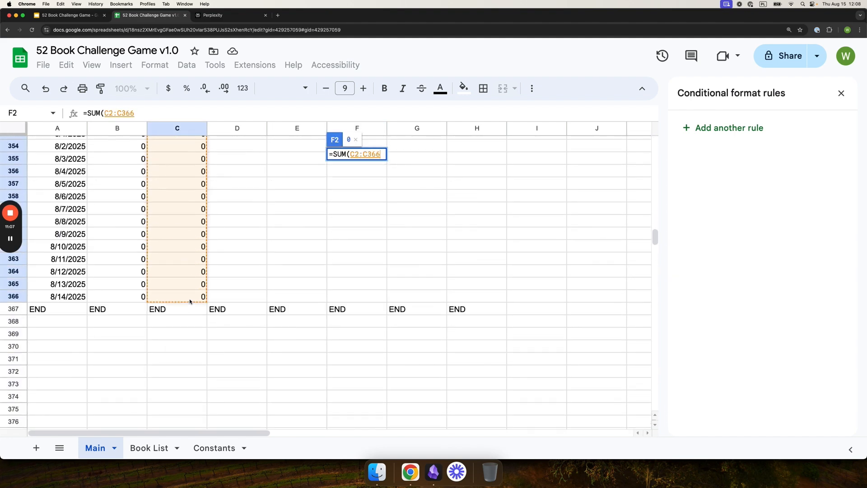
pyautogui.press('Return')
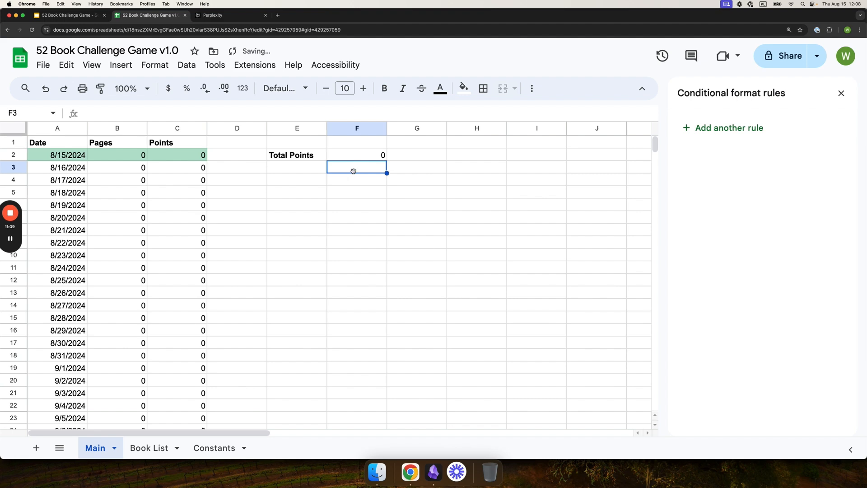
# Test the points total by entering 20 and 50 pages for 8/15/2024 in B2, and reset the cell to 0.
pyautogui.click(171, 161)
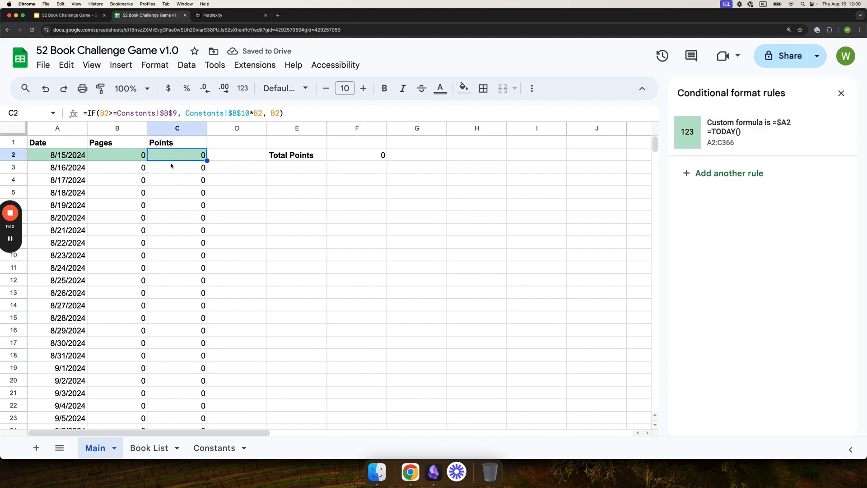
pyautogui.click(120, 155)
pyautogui.write('20')
pyautogui.press('Return')
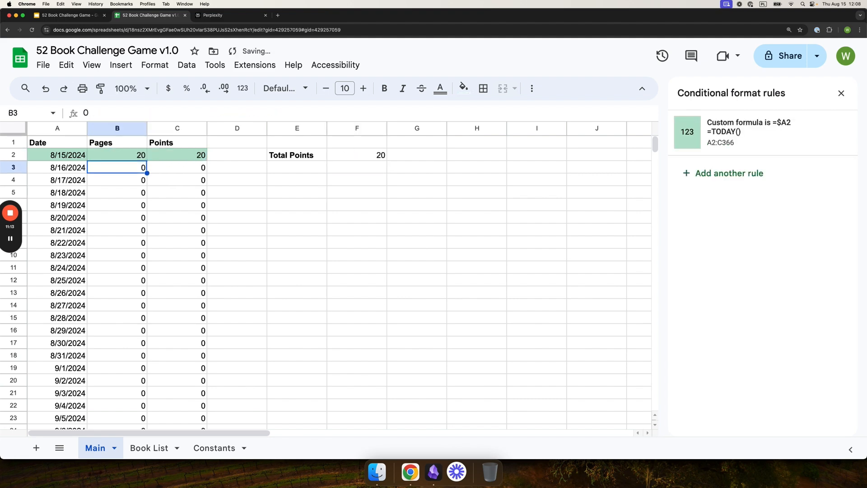
pyautogui.press('Up')
pyautogui.write('50')
pyautogui.press('Return')
pyautogui.press('Up')
pyautogui.write('0')
pyautogui.press('Return')
# Extend the Total Points formula in F2 by adding the Book List sheet's bonus range F2:F53.
pyautogui.click(343, 155)
pyautogui.click(186, 114)
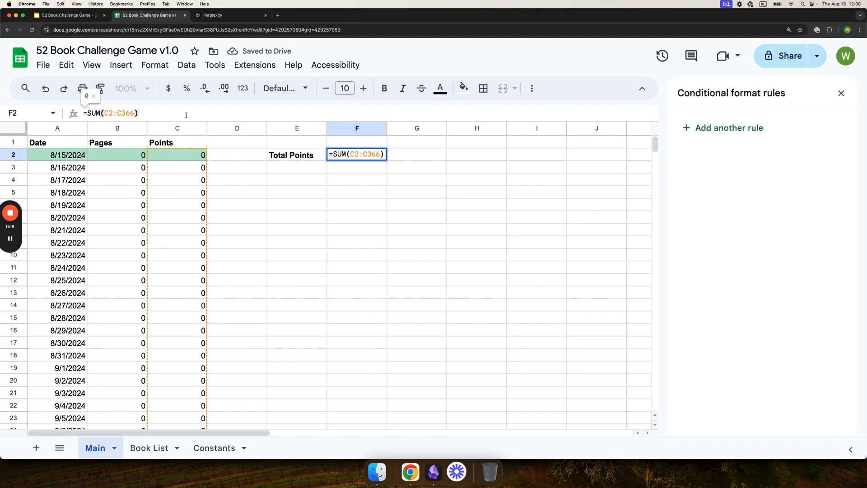
pyautogui.write('+')
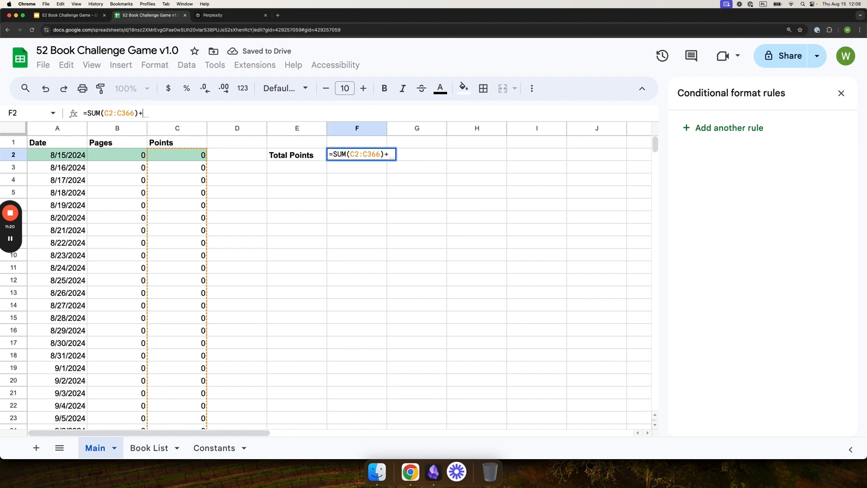
pyautogui.click(143, 448)
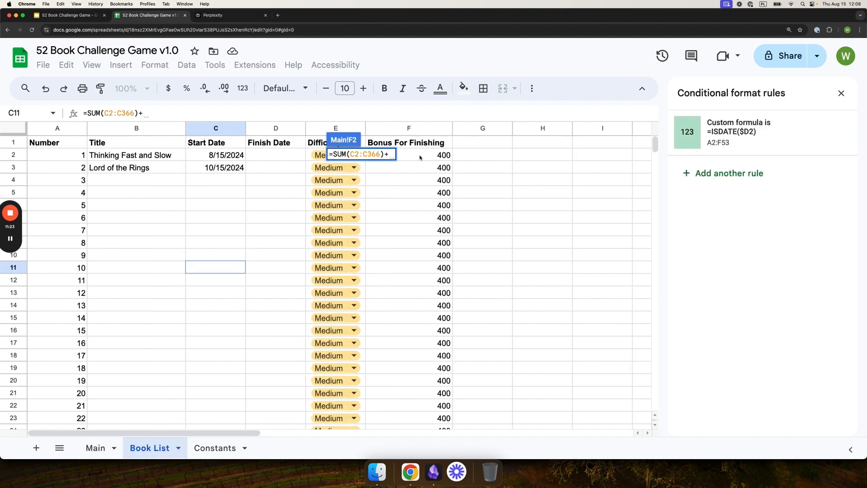
pyautogui.moveTo(419, 157); pyautogui.dragTo(429, 360)
pyautogui.scroll(10, 428, 290)
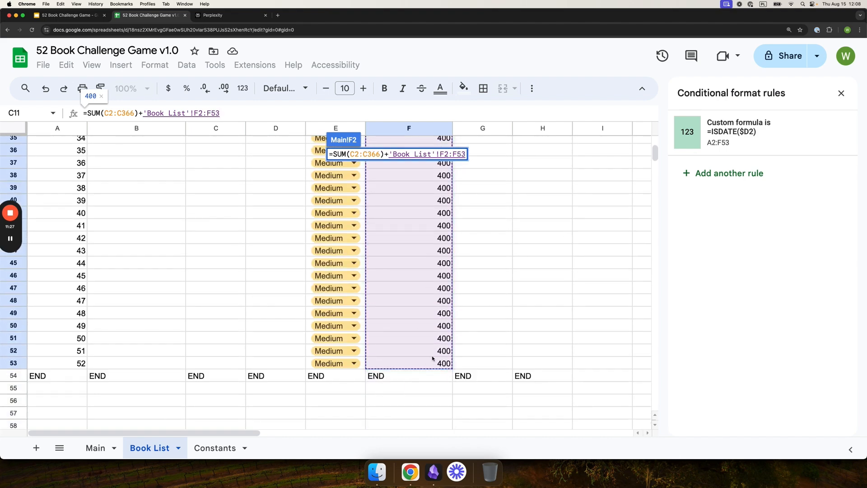
pyautogui.press('Return')
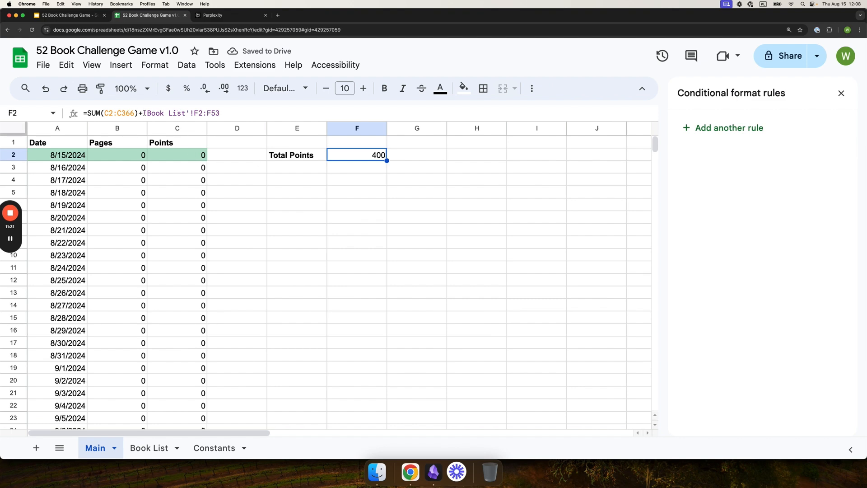
# Wrap the Book List range in its own SUM, making F2 =SUM(C2:C366)+SUM('Book List'!F2:F53).
pyautogui.click(144, 113)
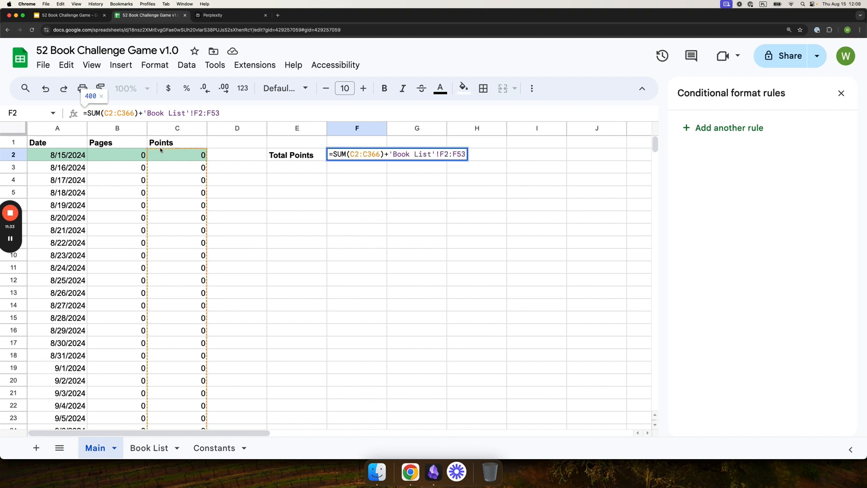
pyautogui.write('SUM(')
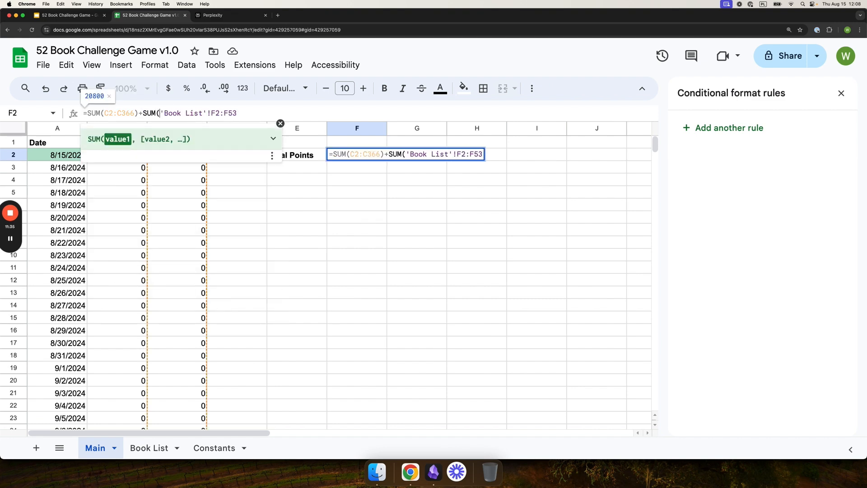
pyautogui.write(')')
pyautogui.press('Return')
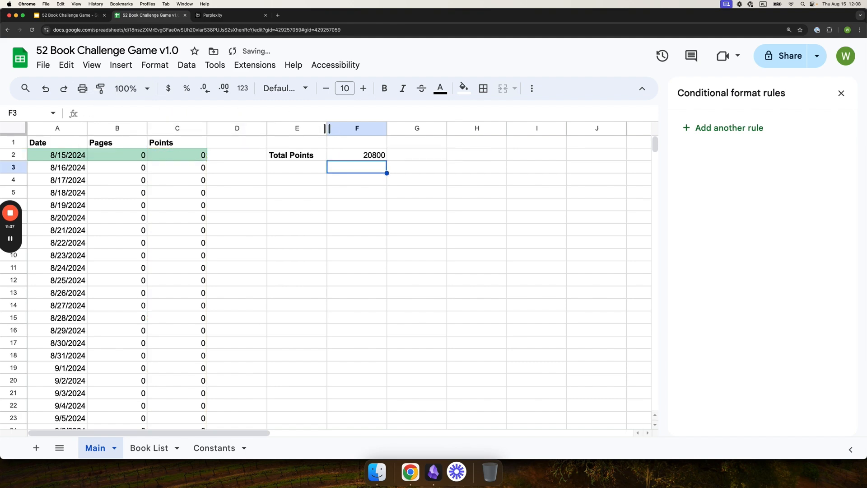
pyautogui.click(302, 192)
pyautogui.click(357, 155)
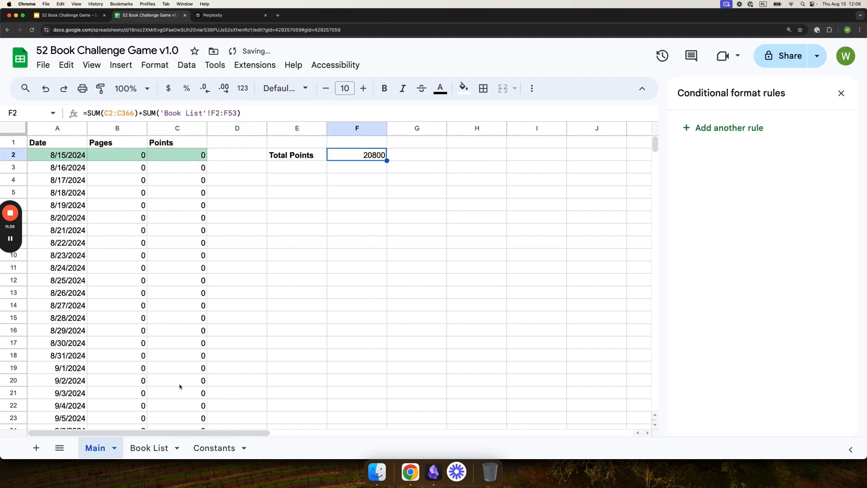
# On the Book List sheet, wrap the VLOOKUP formula in F2 in an IF with 0 as the final argument.
pyautogui.click(166, 459)
pyautogui.scroll(10, 229, 377)
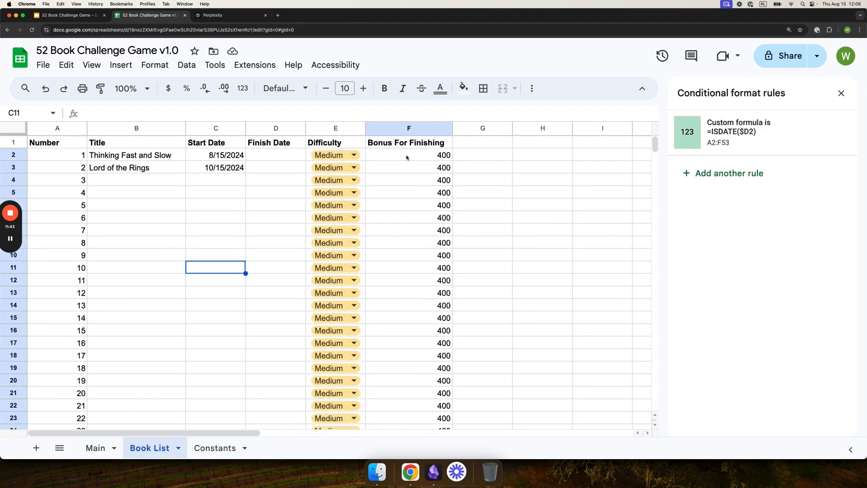
pyautogui.click(408, 171)
pyautogui.click(408, 181)
pyautogui.click(406, 204)
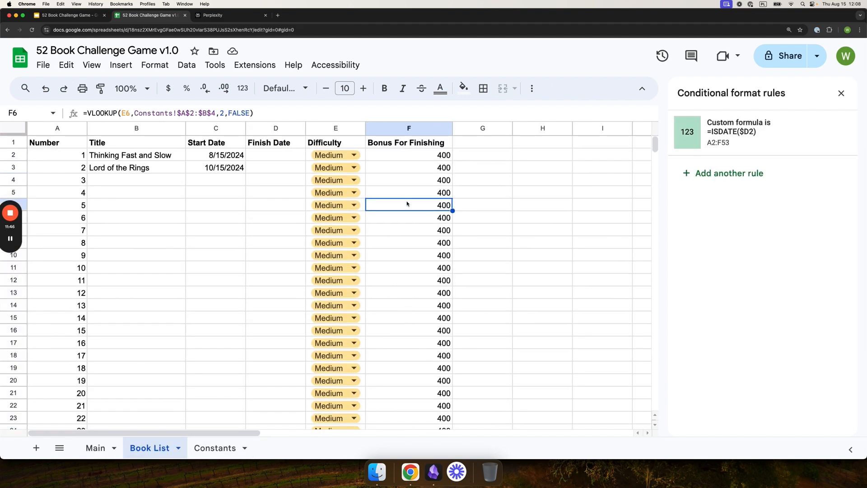
pyautogui.click(402, 173)
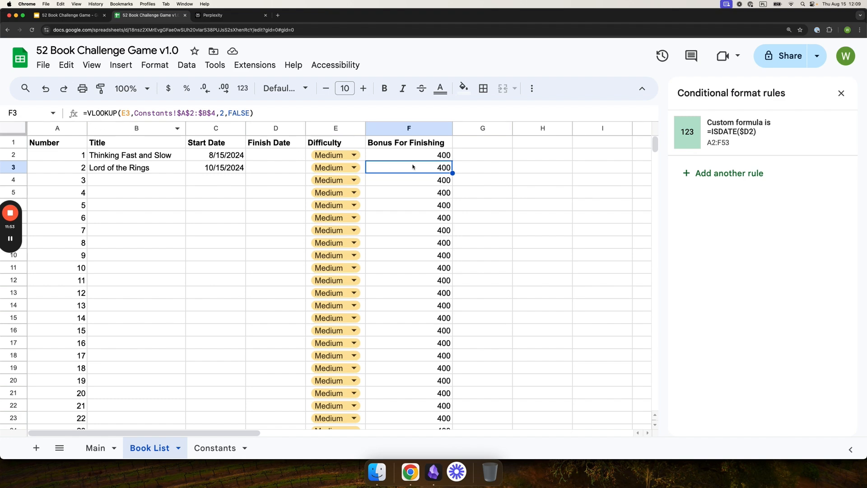
pyautogui.click(411, 151)
pyautogui.click(85, 113)
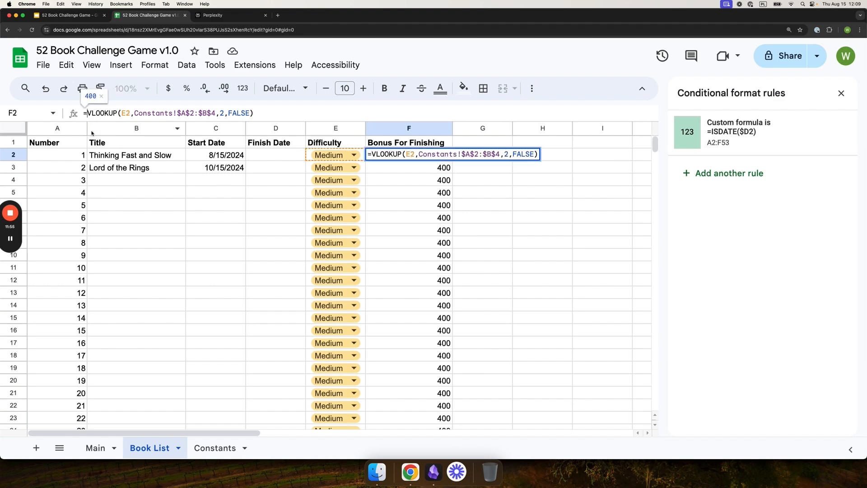
pyautogui.write('IF(')
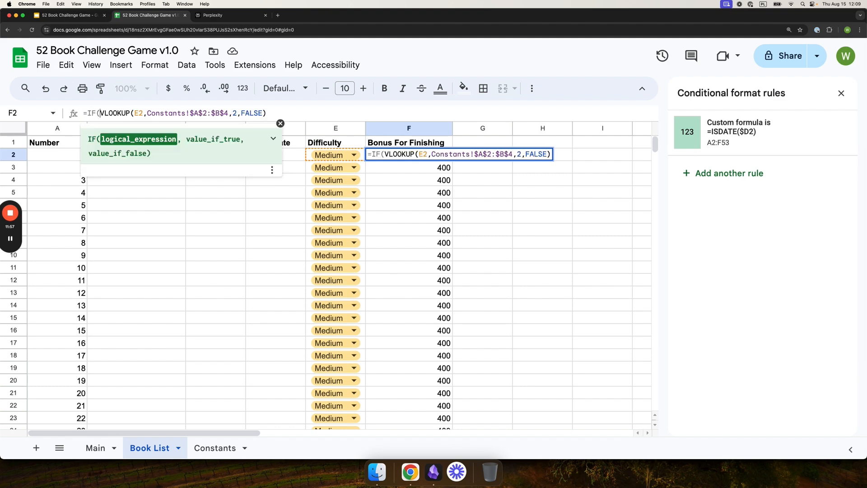
pyautogui.click(278, 112)
pyautogui.write('; 0 )')
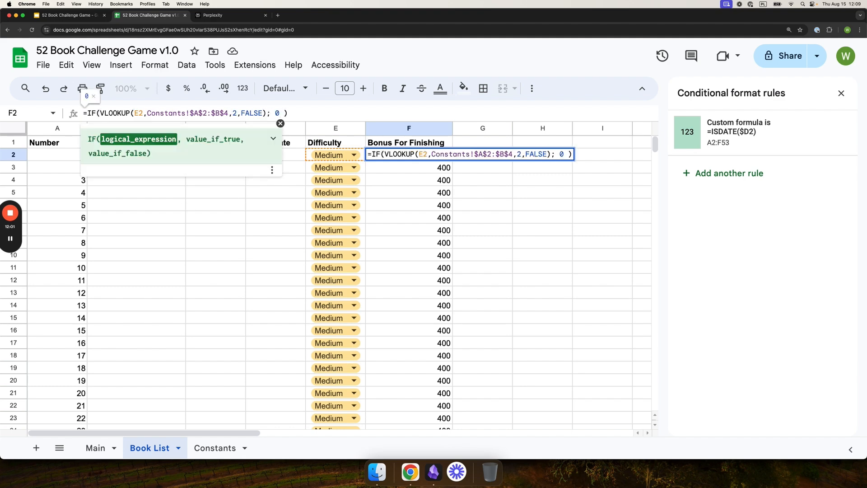
pyautogui.press('BackSpace')
# Add ISDATE(D2) as the IF condition in F2 so the VLOOKUP bonus counts only with a finish date.
pyautogui.click(100, 113)
pyautogui.write('ISDAT')
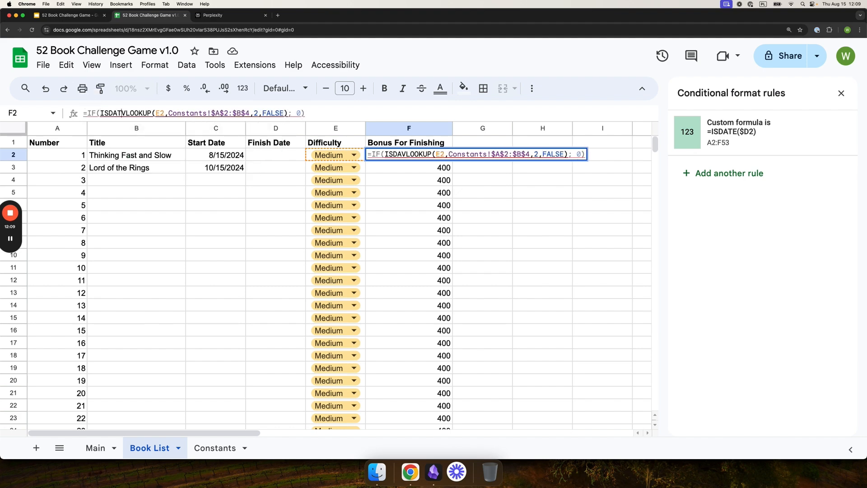
pyautogui.write('E();')
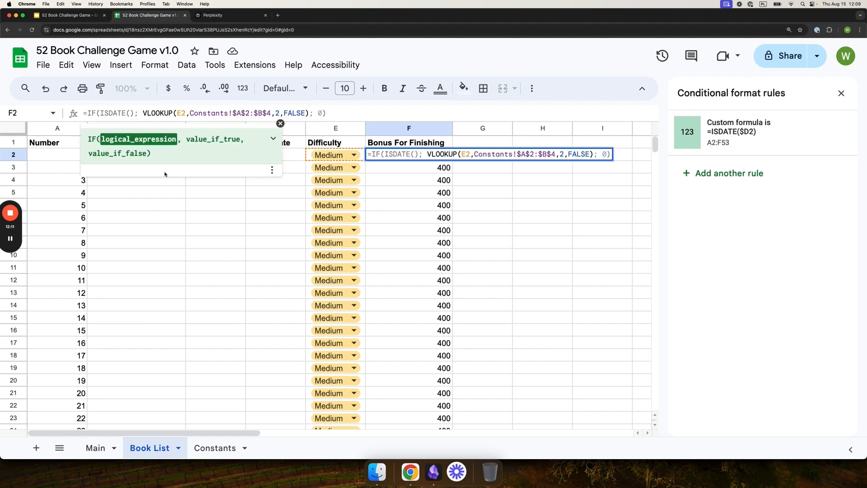
pyautogui.click(290, 157)
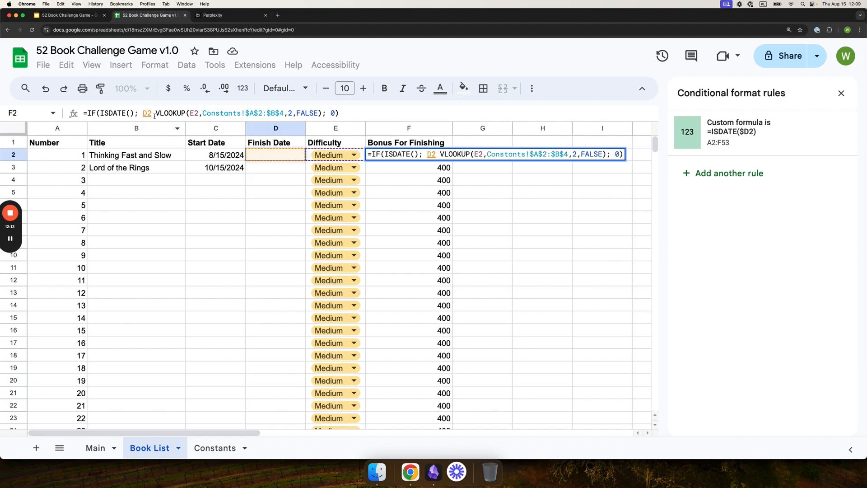
pyautogui.press('BackSpace')
pyautogui.press('BackSpace')
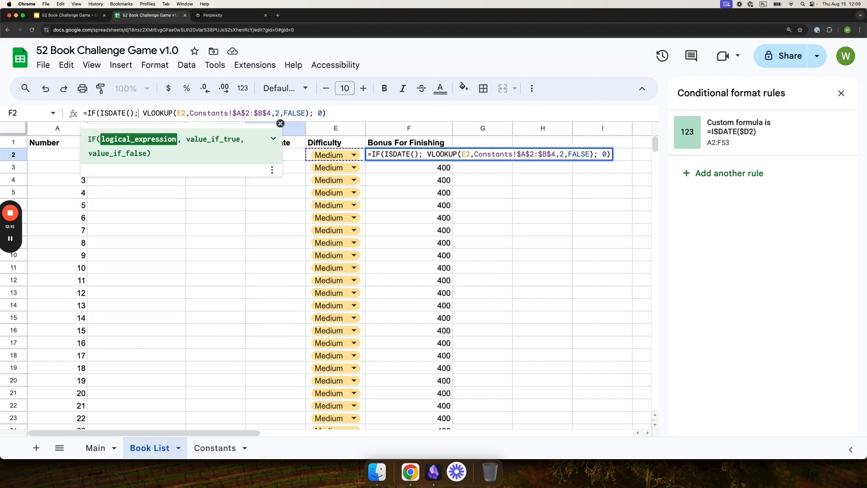
pyautogui.click(294, 157)
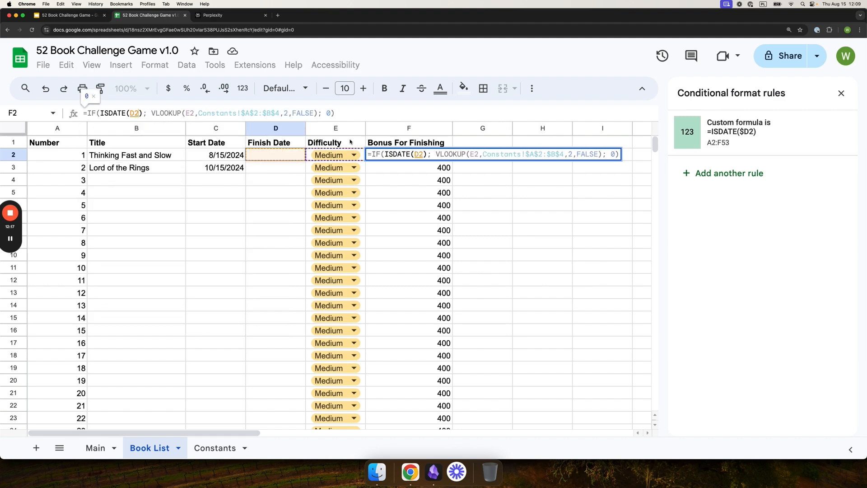
pyautogui.click(158, 113)
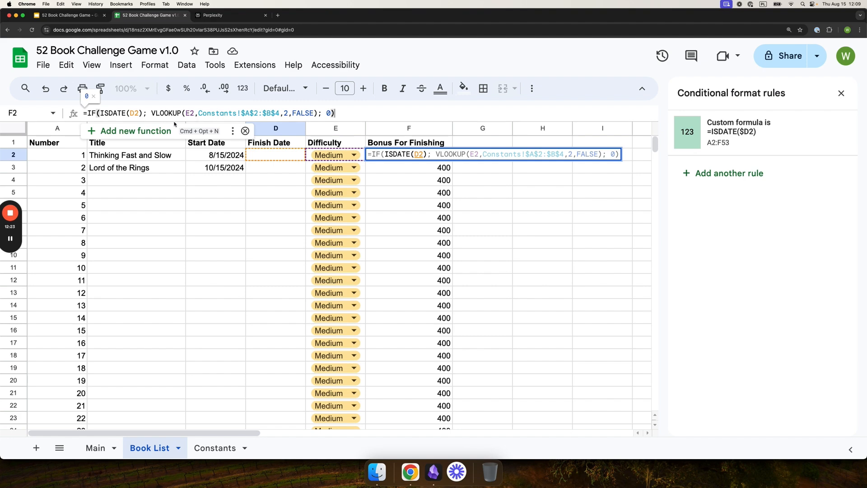
pyautogui.moveTo(153, 113); pyautogui.dragTo(319, 113)
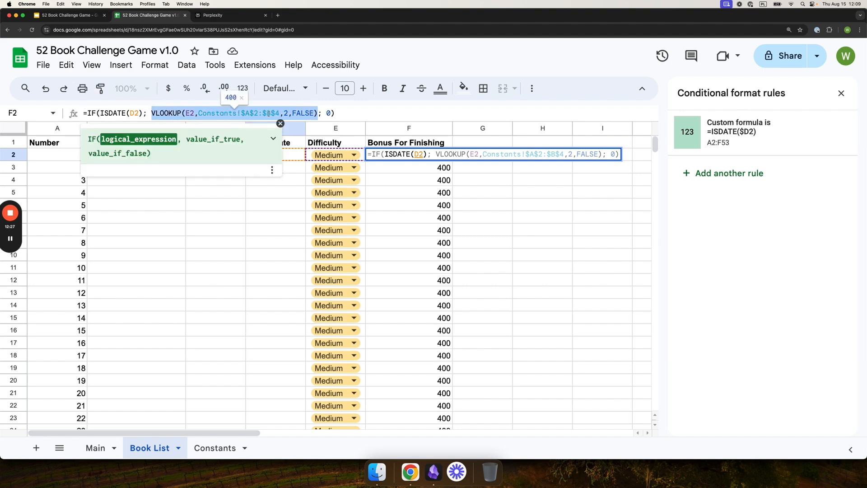
pyautogui.click(294, 114)
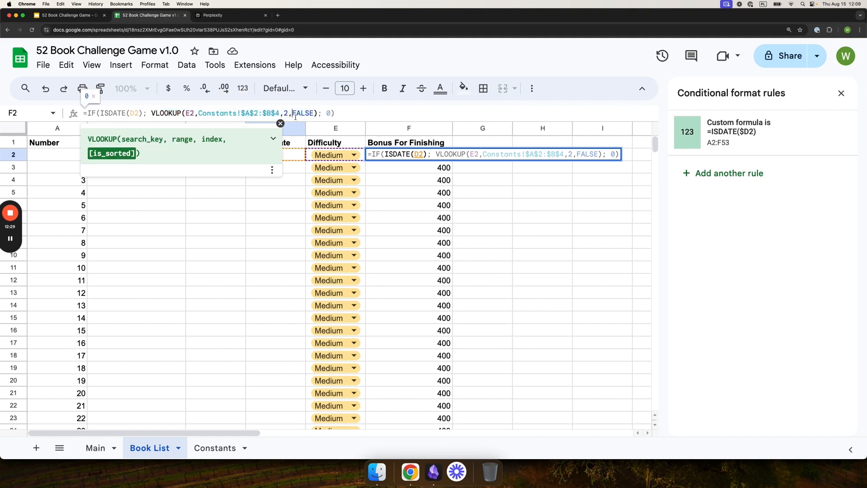
pyautogui.click(330, 113)
pyautogui.press('Return')
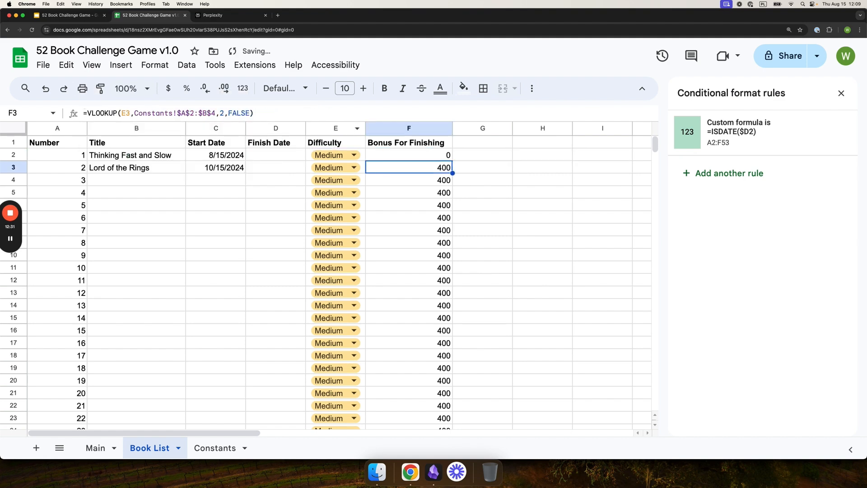
# Fill the conditional bonus formula from F2 down the Bonus For Finishing column to F53.
pyautogui.click(451, 158)
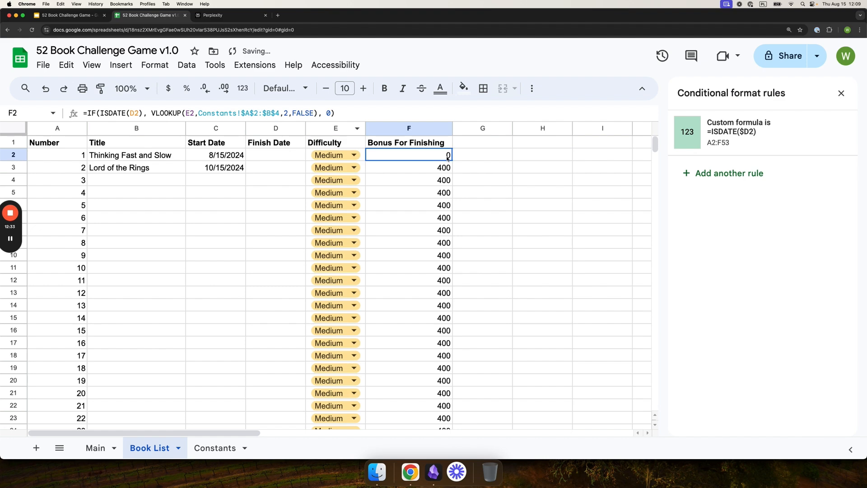
pyautogui.moveTo(452, 160); pyautogui.dragTo(443, 326)
pyautogui.scroll(10, 465, 315)
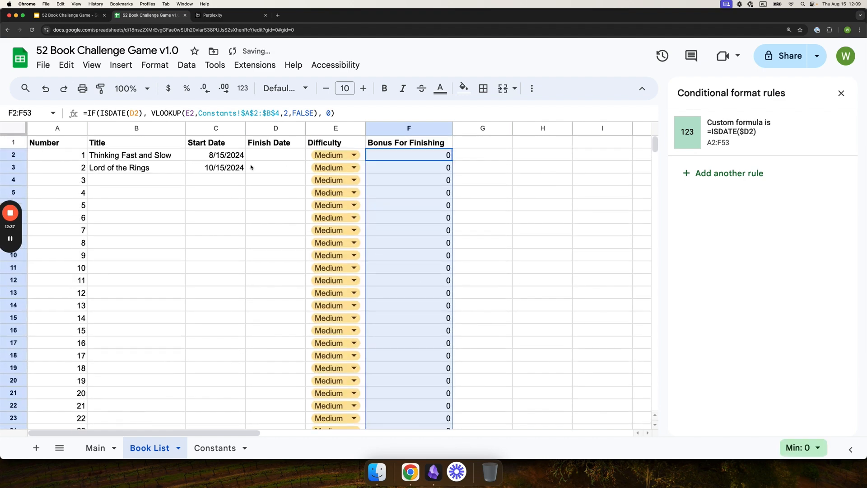
# Copy the 10/15/2024 start date from C3 into the Finish Date cell D2 of Thinking Fast and Slow.
pyautogui.click(267, 159)
pyautogui.click(427, 168)
pyautogui.click(225, 170)
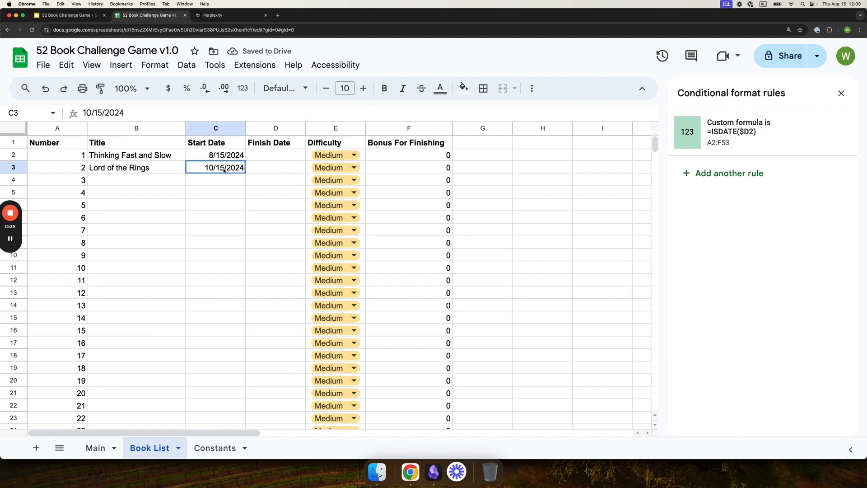
pyautogui.press('super+c')
pyautogui.click(281, 159)
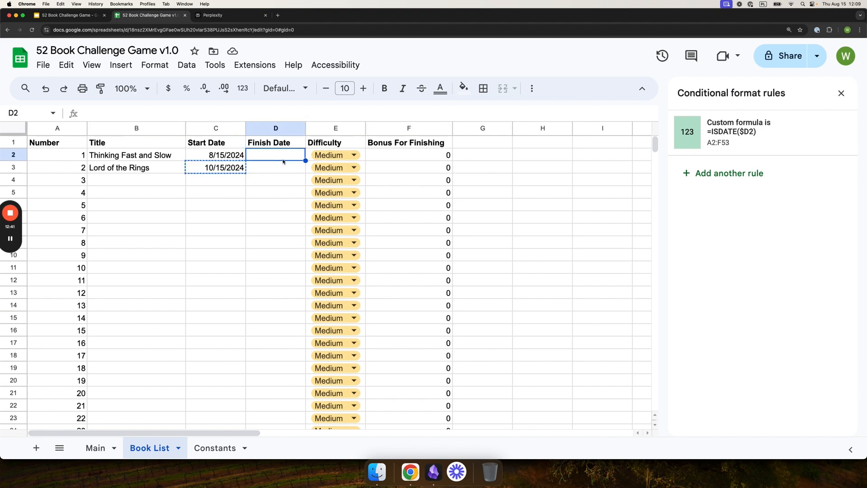
pyautogui.press('super+v')
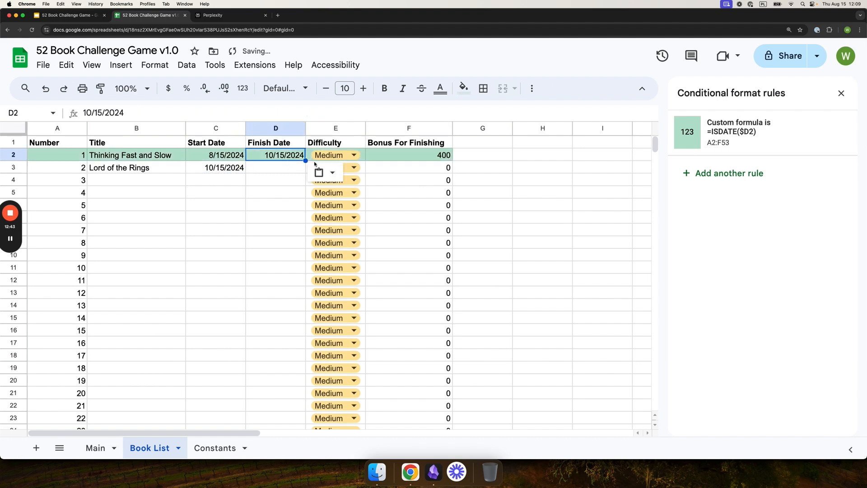
pyautogui.click(284, 179)
# Clear the finish date of Thinking Fast and Slow in D2.
pyautogui.click(281, 160)
pyautogui.press('BackSpace')
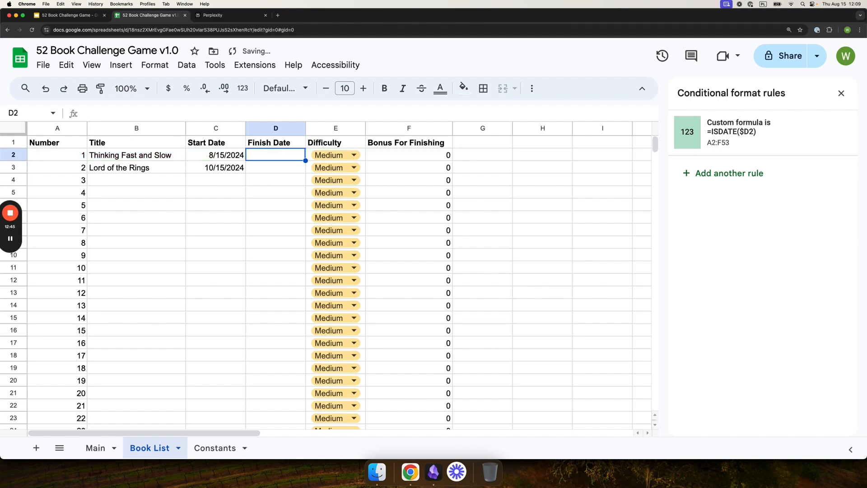
pyautogui.click(221, 270)
# On the Main sheet, enter 100 pages for 8/15/2024 in B2.
pyautogui.click(96, 447)
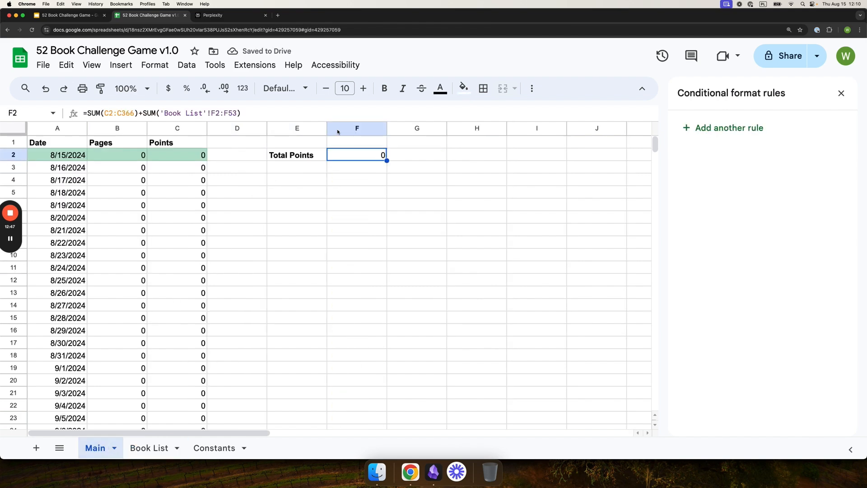
pyautogui.click(144, 162)
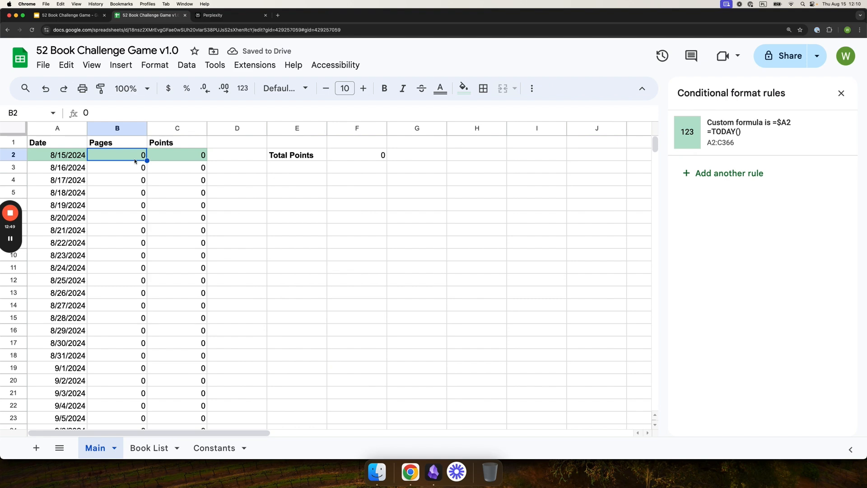
pyautogui.write('100')
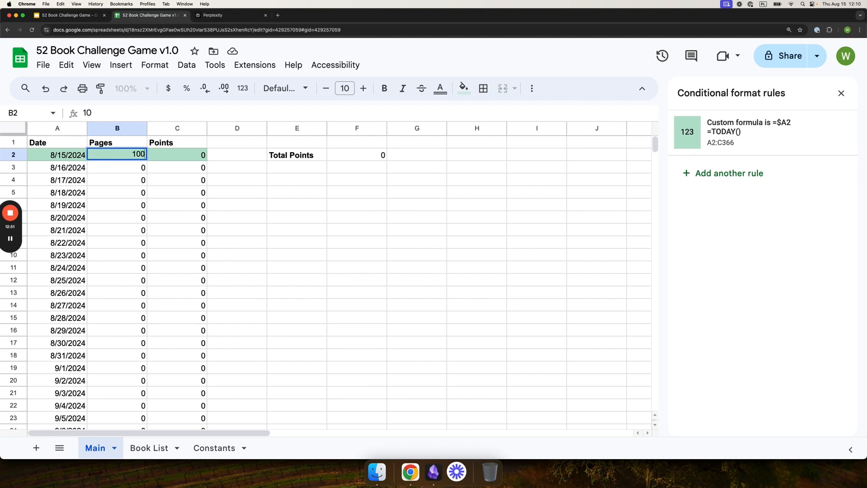
pyautogui.press('Return')
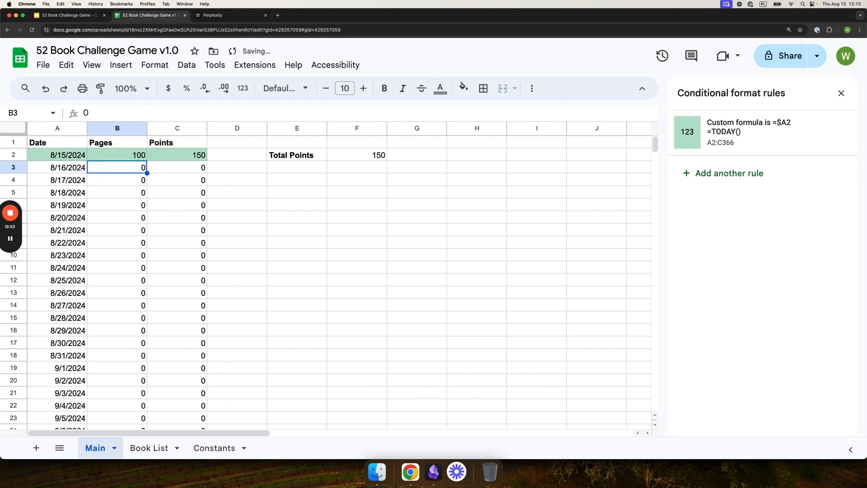
# On the Book List sheet, copy the 10/15/2024 date of Lord of the Rings into Finish Date cell D2.
pyautogui.click(150, 448)
pyautogui.click(230, 170)
pyautogui.hotkey('ctrl', 'c')
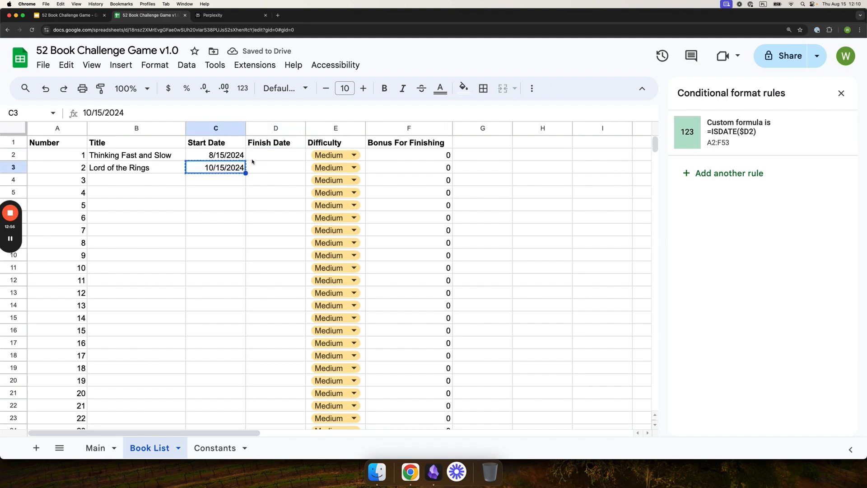
pyautogui.click(252, 158)
pyautogui.hotkey('ctrl', 'v')
pyautogui.click(251, 193)
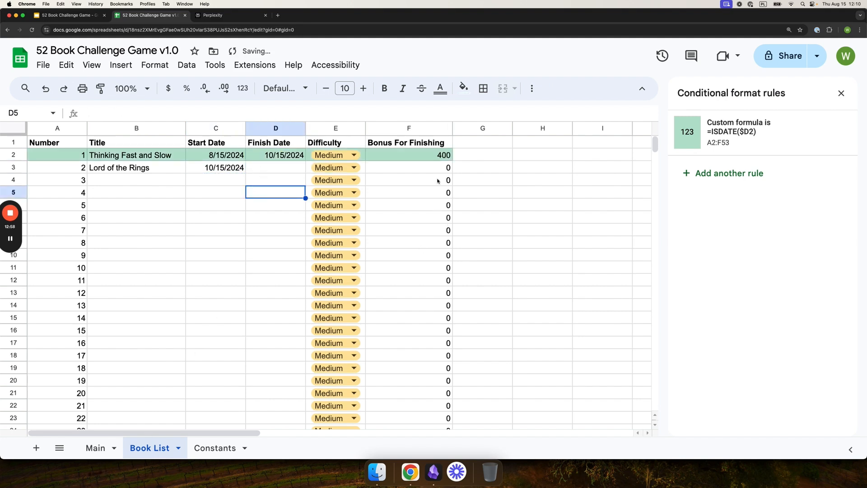
# Check Total Points on the Main sheet and clear the test page count in B2.
pyautogui.click(95, 447)
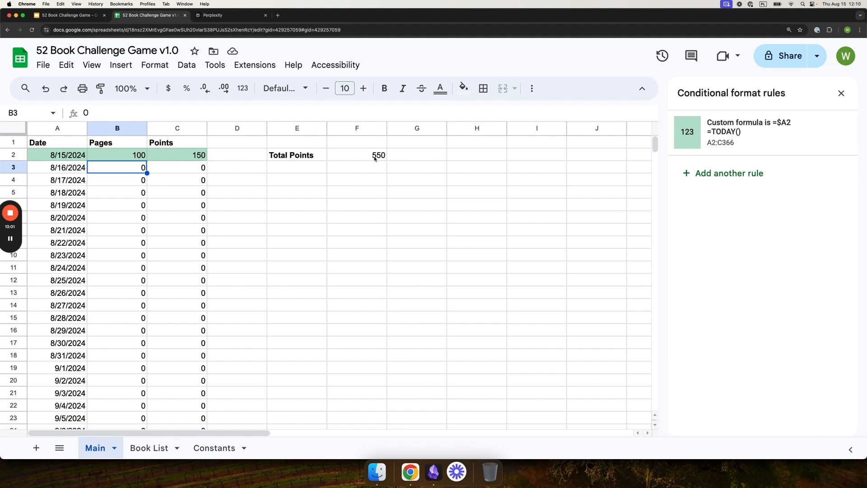
pyautogui.click(134, 158)
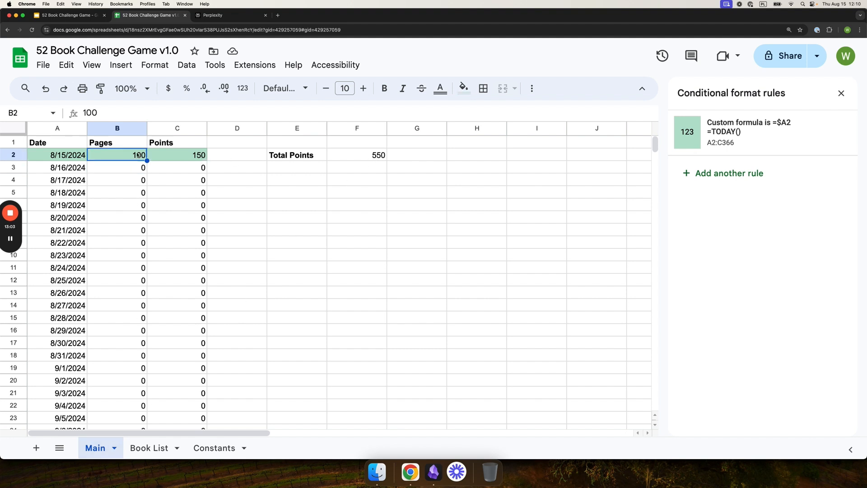
pyautogui.press('Delete')
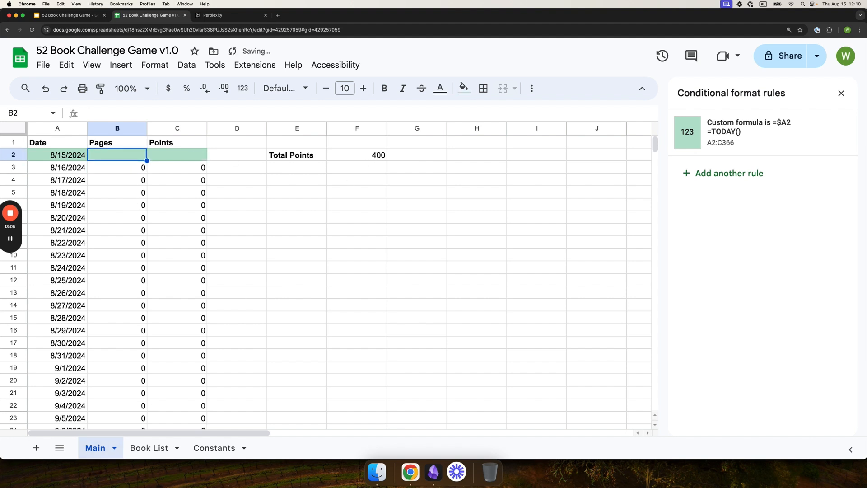
# Return to the Book List sheet and delete the test finish date from D2.
pyautogui.click(150, 447)
pyautogui.click(221, 158)
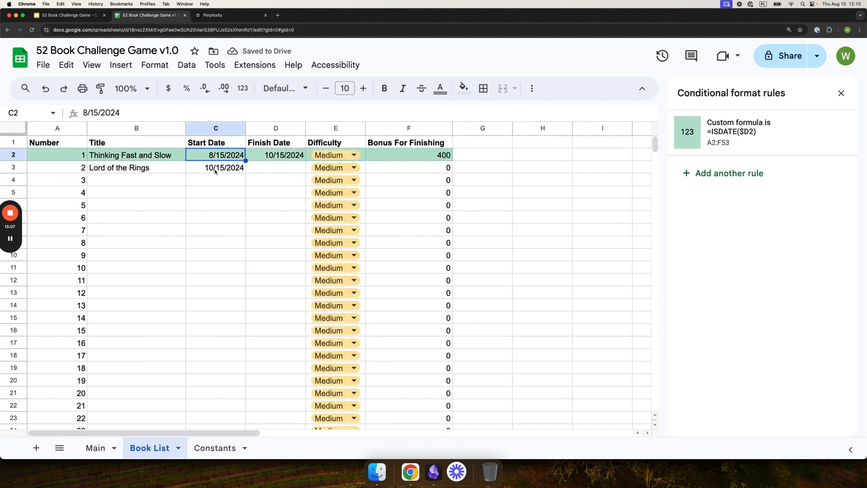
pyautogui.click(270, 161)
pyautogui.press('Delete')
pyautogui.click(280, 228)
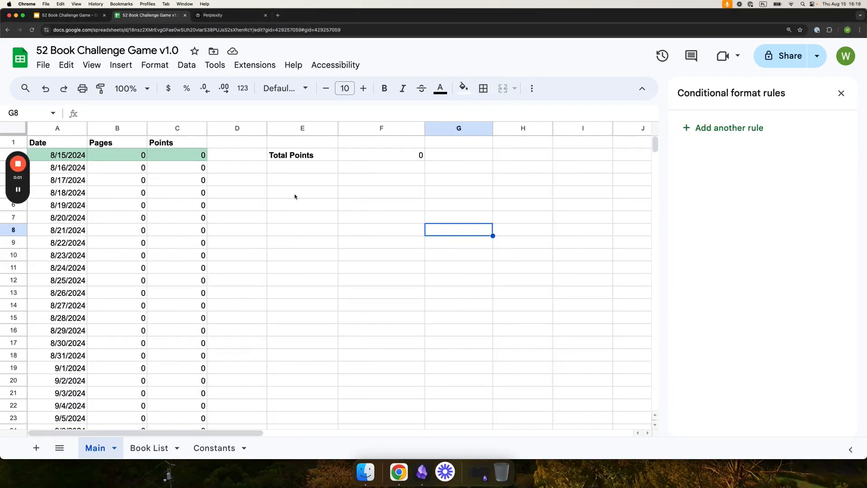
# Paste the copied Player level table into the Main sheet starting at cell E5.
pyautogui.click(298, 197)
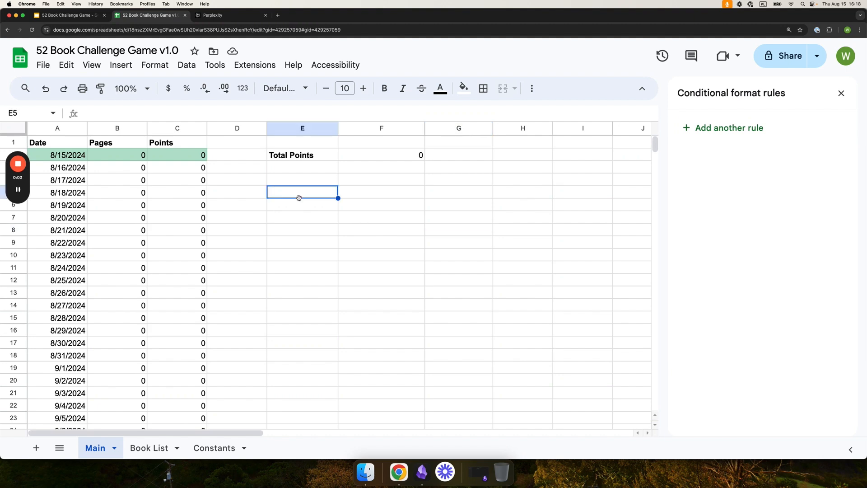
pyautogui.press('super+v')
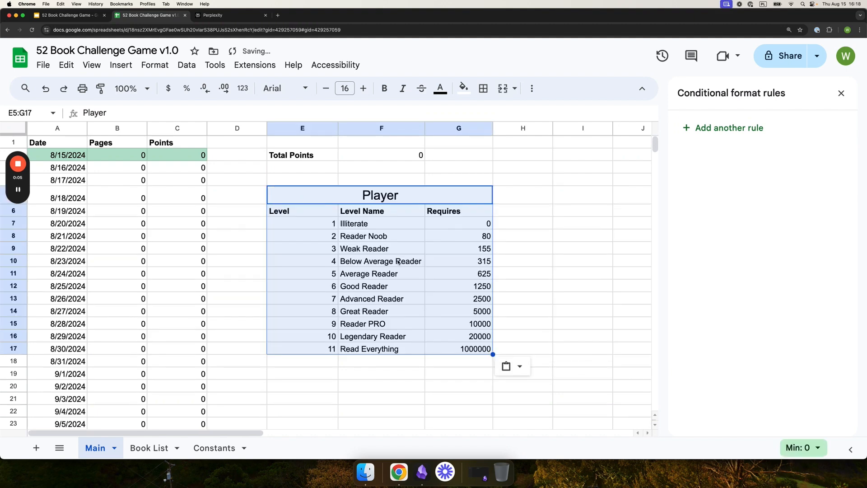
pyautogui.click(396, 262)
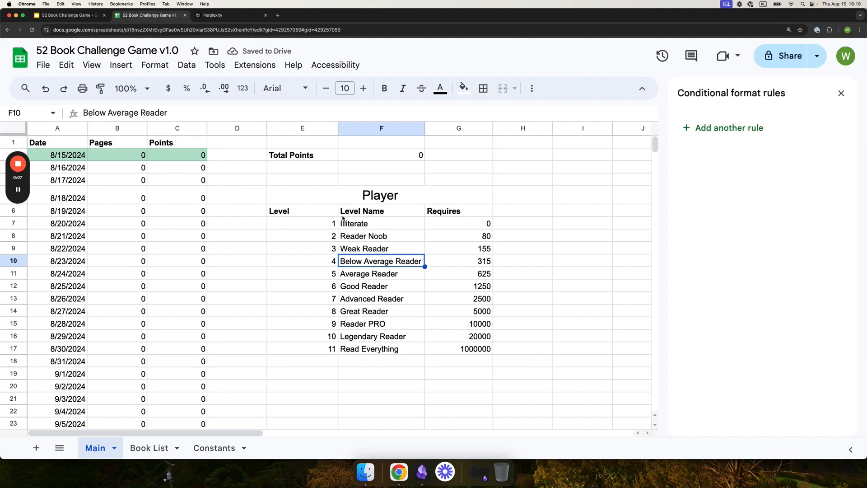
# Examine the Player table's title, its Level and Level Name columns, and the level names from first to last.
pyautogui.click(334, 198)
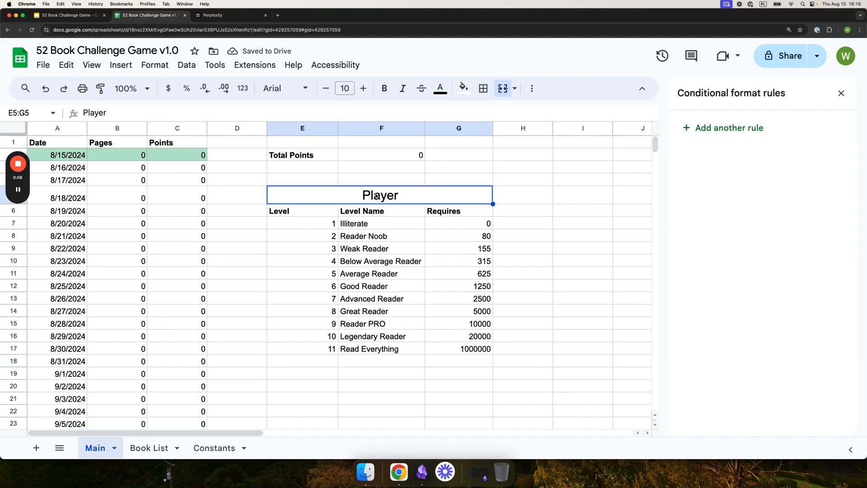
pyautogui.moveTo(316, 214); pyautogui.dragTo(490, 224)
pyautogui.click(307, 210)
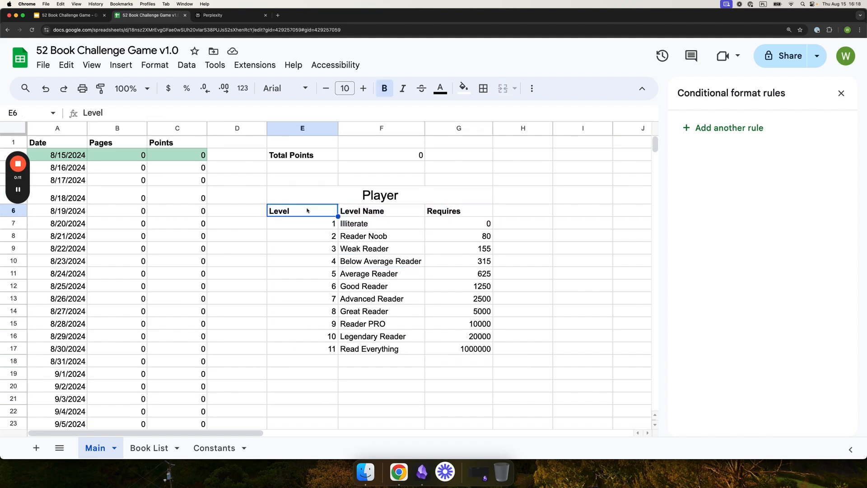
pyautogui.click(369, 215)
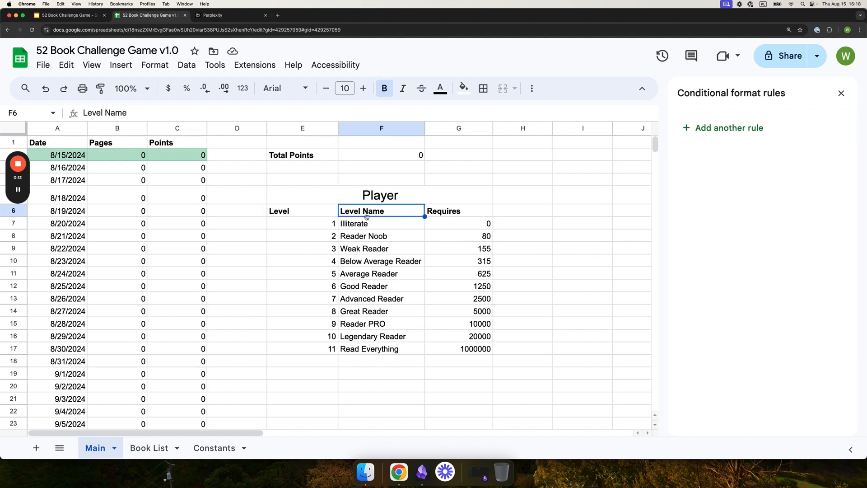
pyautogui.click(364, 228)
pyautogui.click(363, 235)
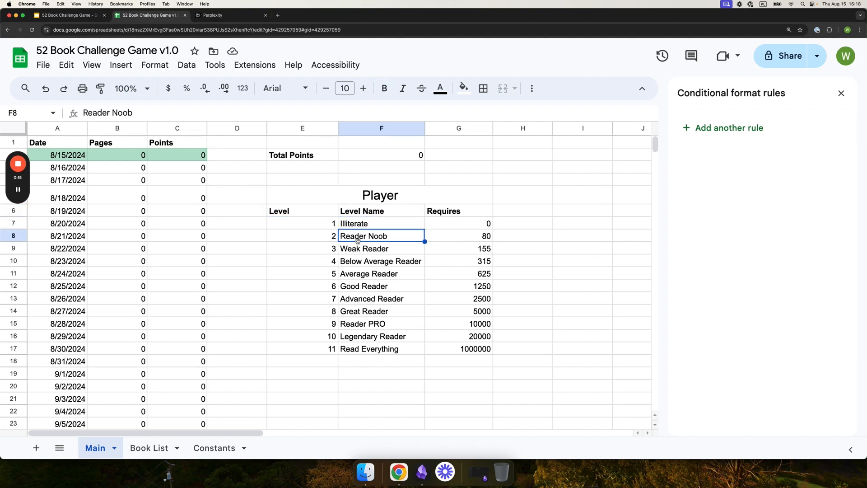
pyautogui.click(356, 250)
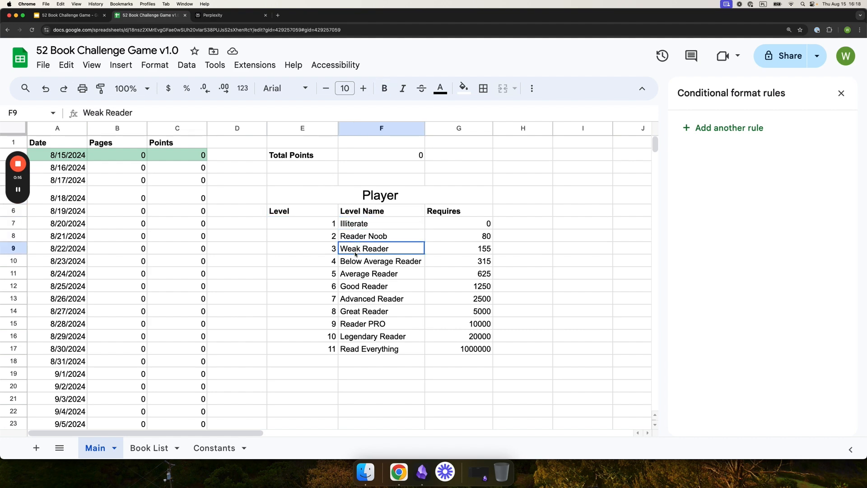
pyautogui.click(350, 343)
pyautogui.click(351, 350)
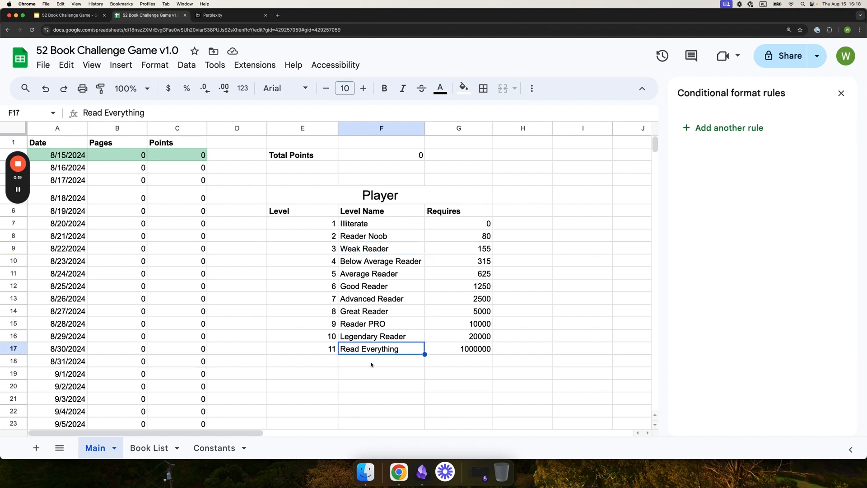
# Examine the Requires values in the Player table alongside the Points column and its formula in C2.
pyautogui.click(449, 216)
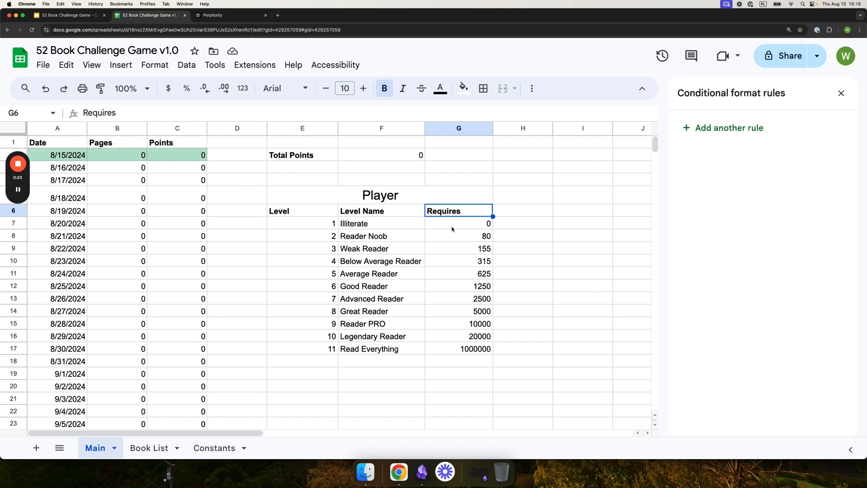
pyautogui.click(453, 229)
pyautogui.click(190, 146)
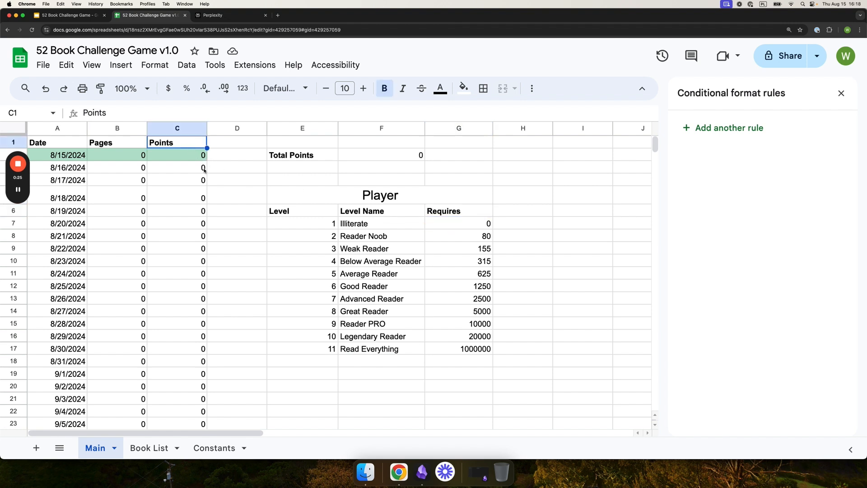
pyautogui.click(472, 227)
pyautogui.click(467, 241)
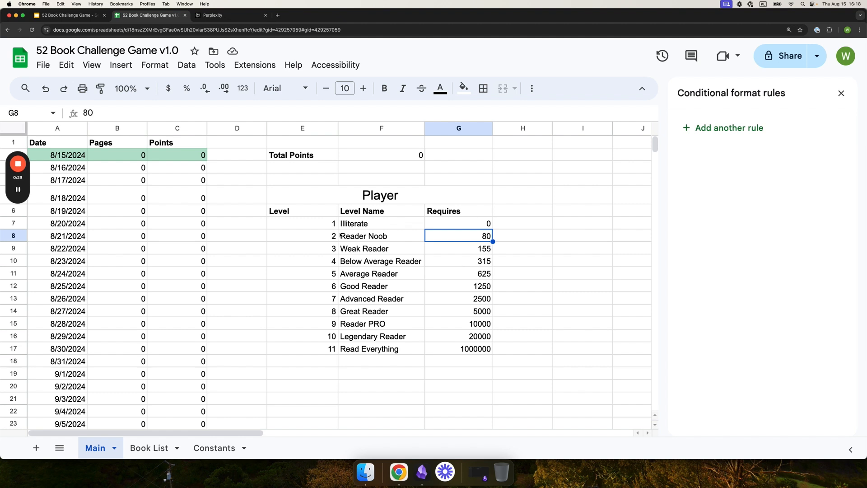
pyautogui.click(125, 164)
pyautogui.click(505, 282)
pyautogui.click(491, 279)
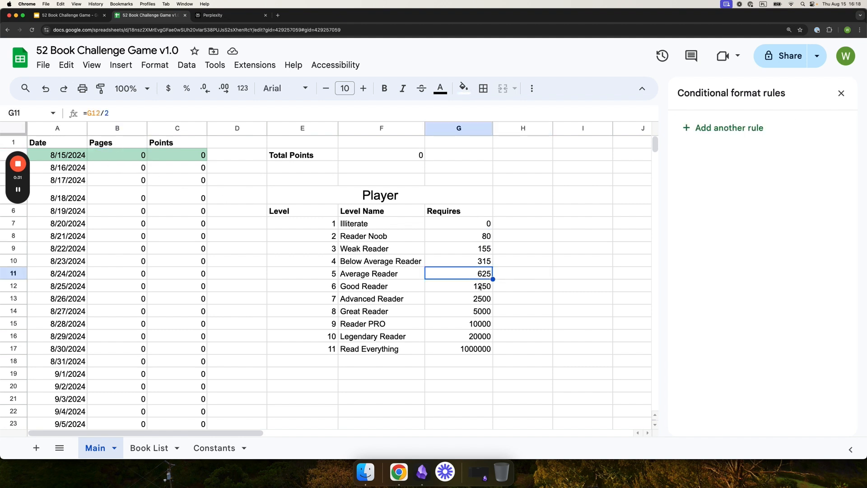
pyautogui.click(186, 158)
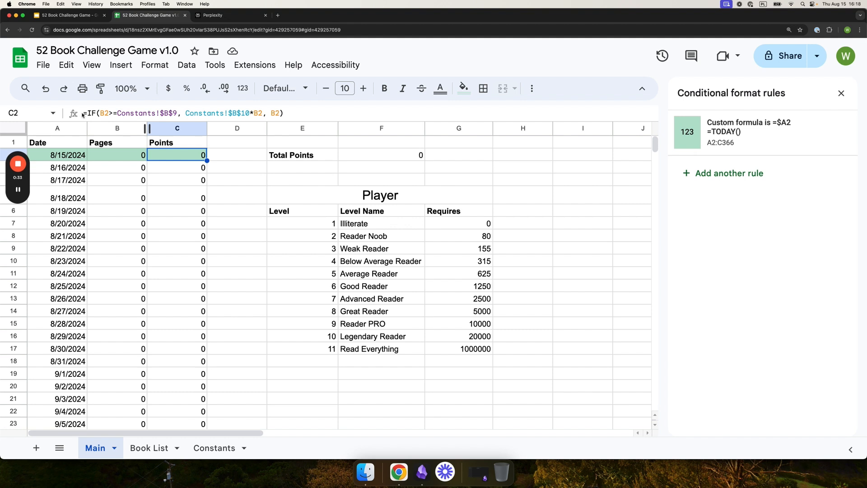
pyautogui.moveTo(84, 114); pyautogui.dragTo(315, 114)
pyautogui.click(315, 113)
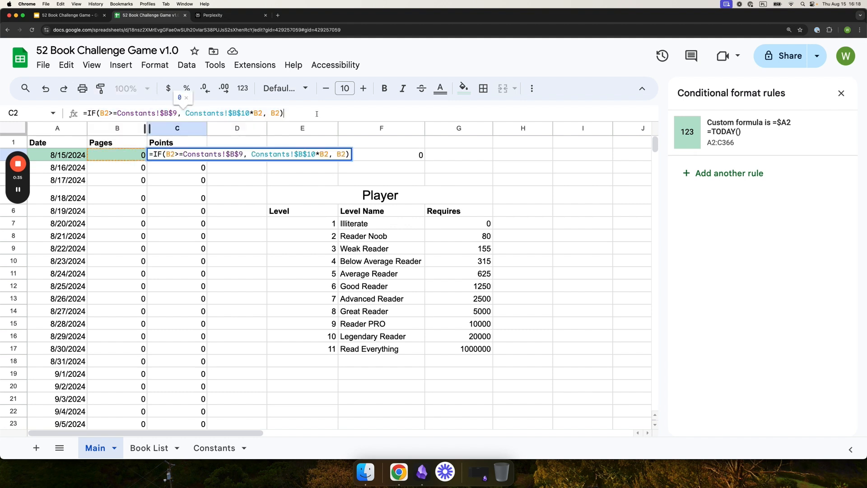
pyautogui.click(416, 265)
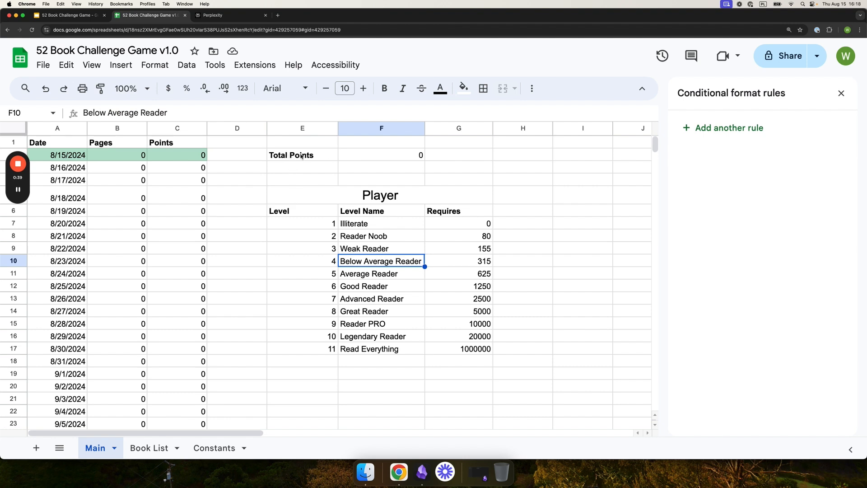
# Move the Total Points label and its formula cell from E2:F2 to E20:F20.
pyautogui.click(377, 240)
pyautogui.moveTo(304, 156); pyautogui.dragTo(384, 156)
pyautogui.press('super+c')
pyautogui.click(307, 386)
pyautogui.press('super+v')
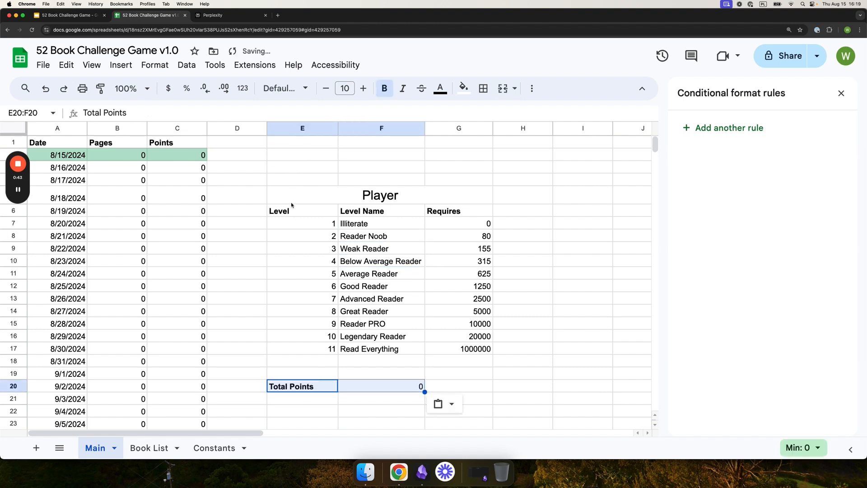
# Move the whole Player table from E5:G17 up so that it starts at cell E2.
pyautogui.moveTo(281, 201); pyautogui.dragTo(455, 348)
pyautogui.press('super+x')
pyautogui.click(312, 154)
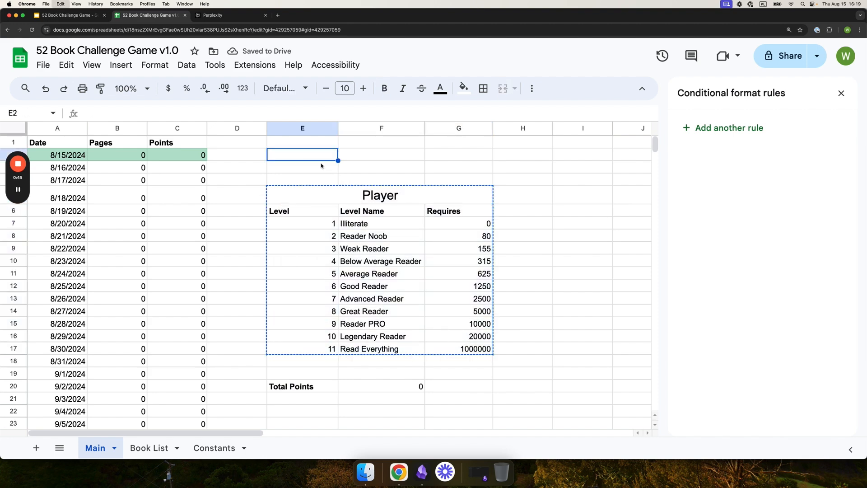
pyautogui.press('super+v')
pyautogui.click(373, 225)
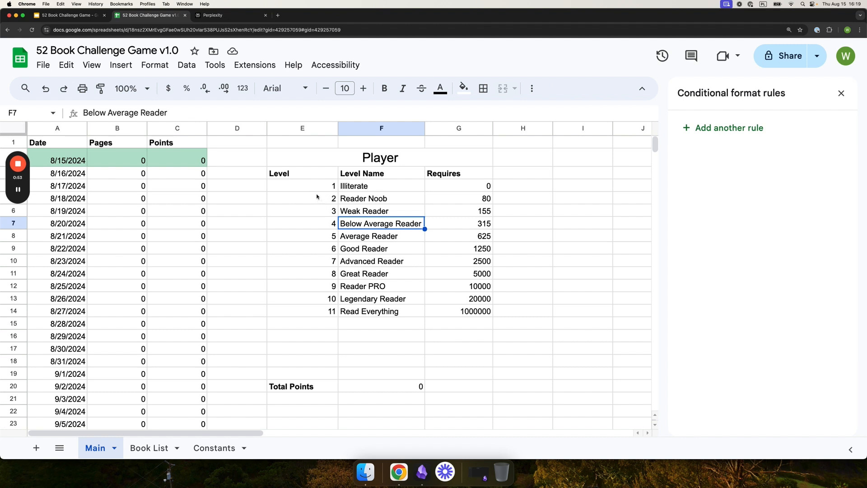
# Add a conditional format rule for the Player table's levels in E4:G14, using the Custom formula is condition.
pyautogui.moveTo(311, 188); pyautogui.dragTo(469, 185)
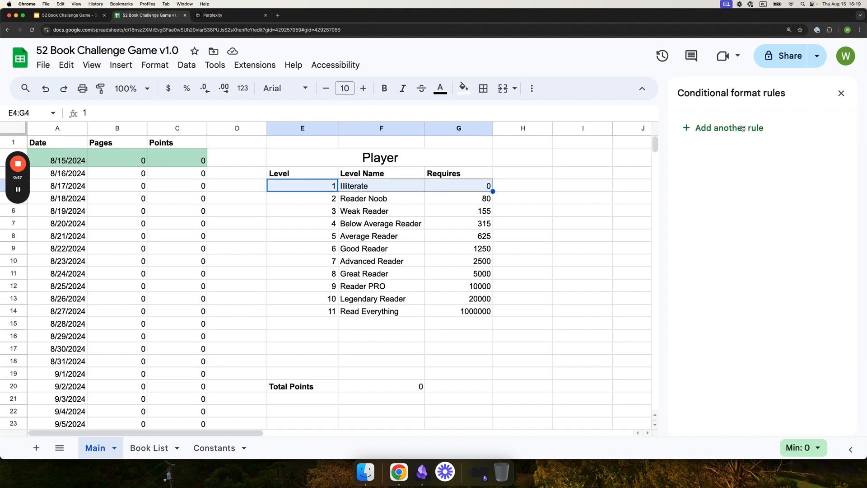
pyautogui.click(297, 198)
pyautogui.moveTo(303, 185); pyautogui.dragTo(474, 310)
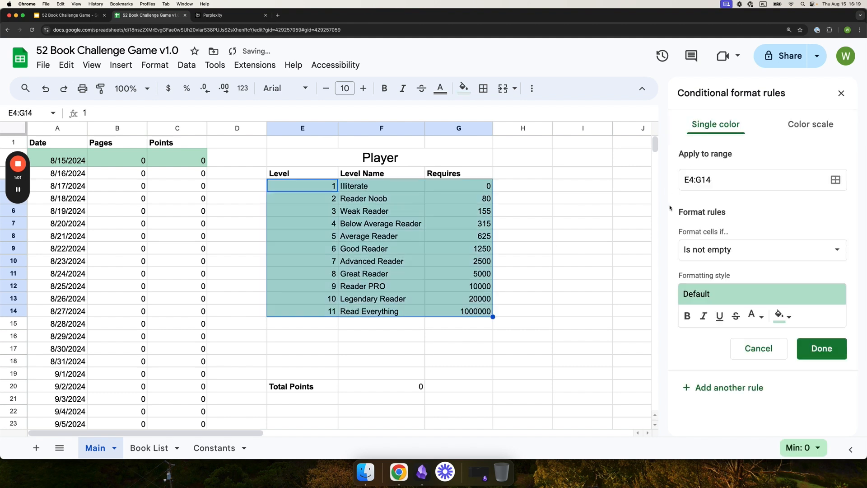
pyautogui.click(710, 250)
pyautogui.scroll(-5, 722, 338)
pyautogui.click(723, 434)
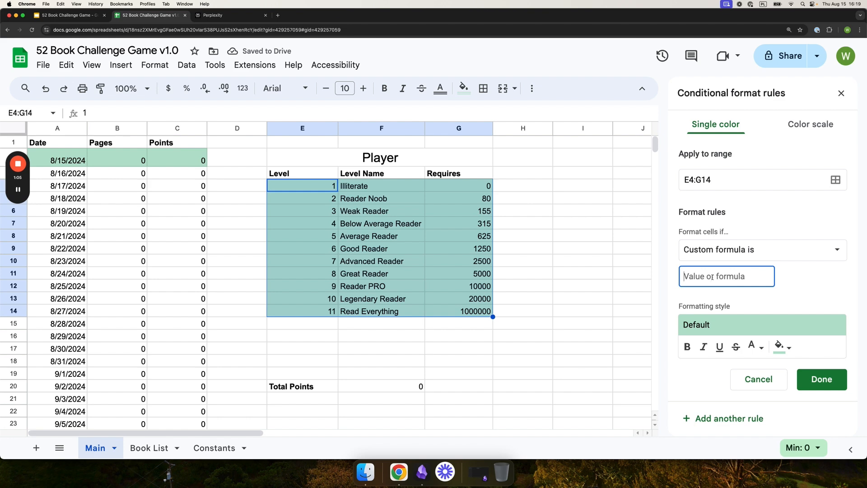
# Begin the rule's custom formula as an AND whose first condition is $G4 >= $F$20, comparing the Requires value with Total Points.
pyautogui.write('=AN')
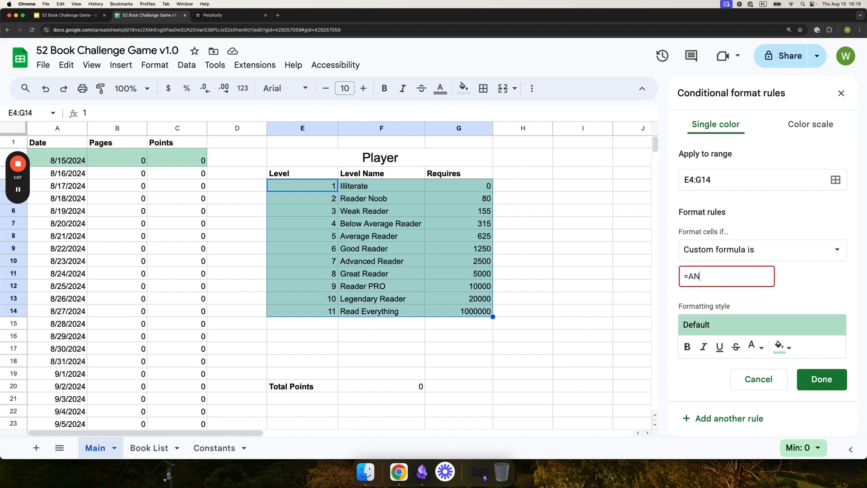
pyautogui.write('D()')
pyautogui.press('Left')
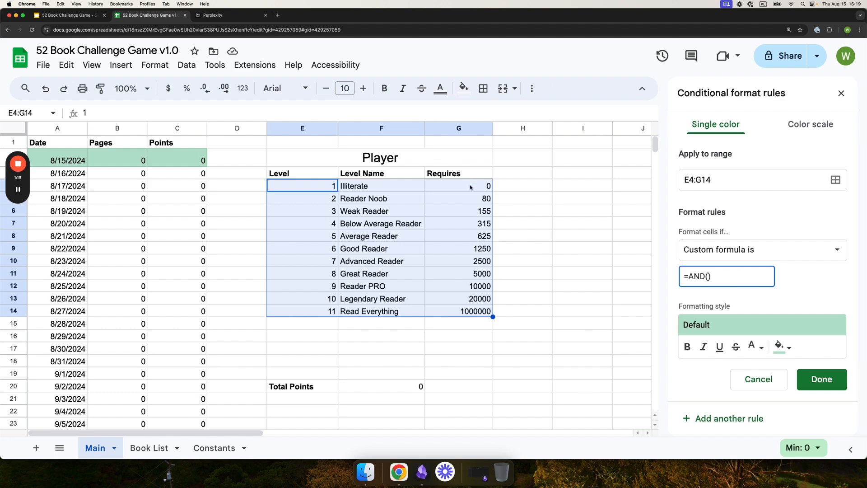
pyautogui.click(470, 184)
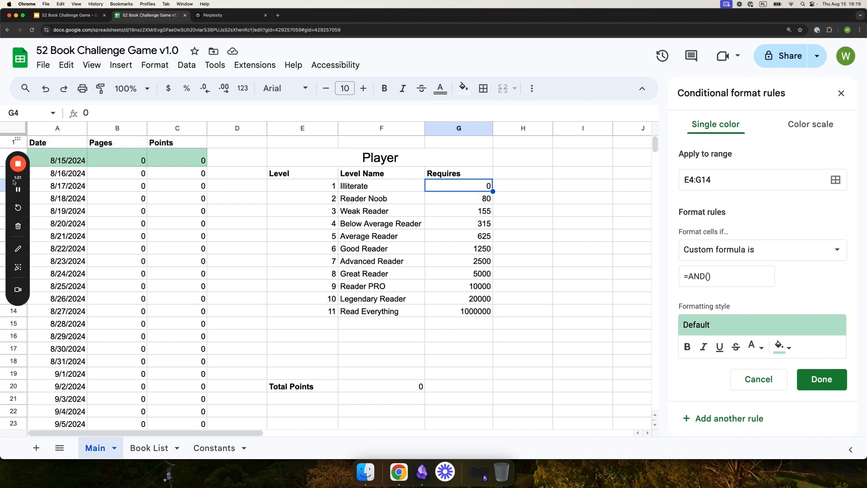
pyautogui.click(716, 282)
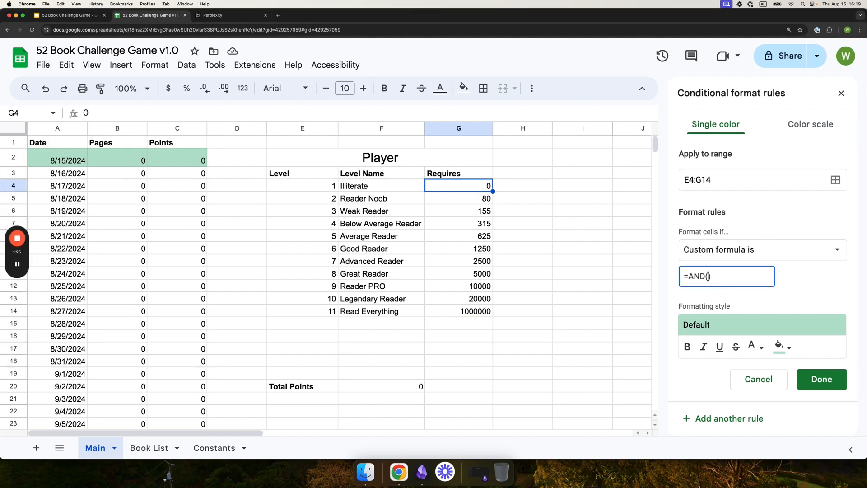
pyautogui.write('$')
pyautogui.press('BackSpace')
pyautogui.write('$G4')
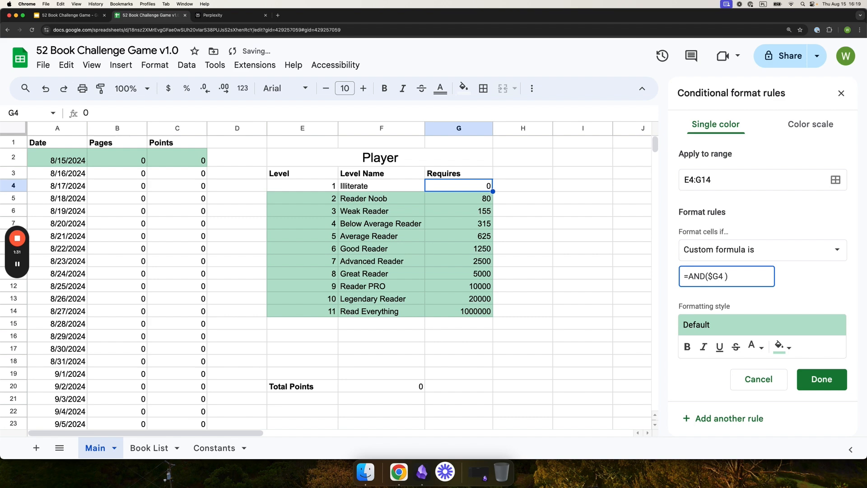
pyautogui.write(' >= $')
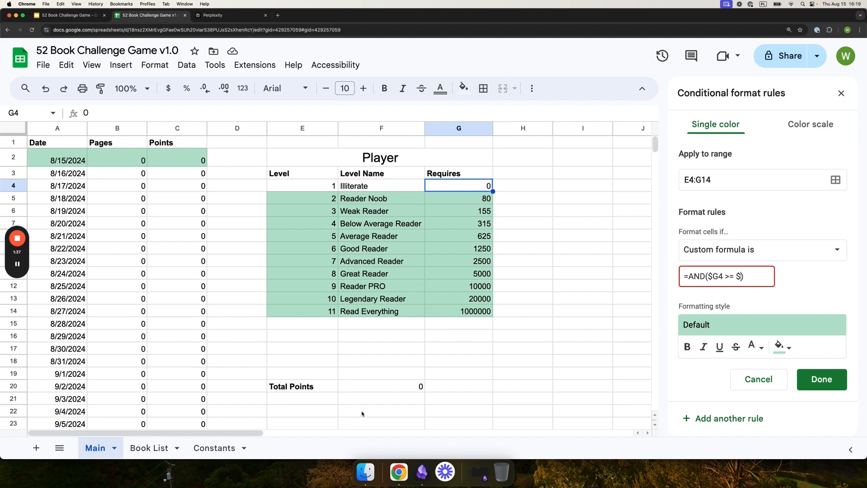
pyautogui.click(375, 388)
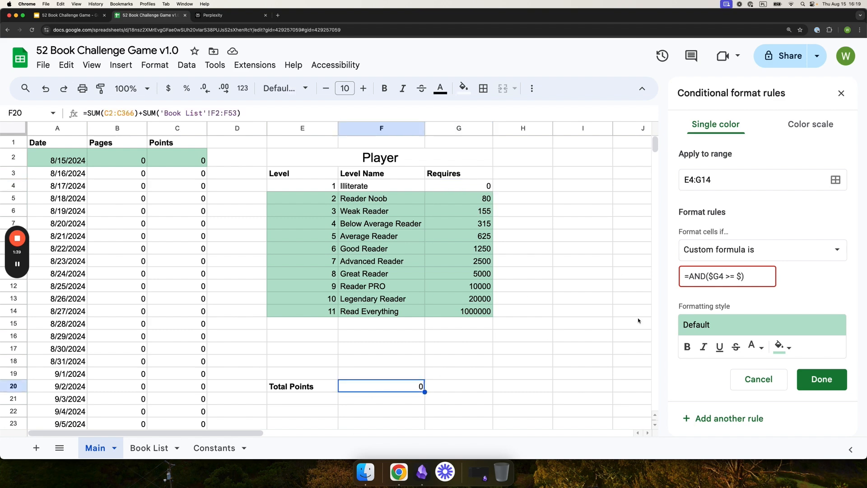
pyautogui.click(740, 276)
pyautogui.write('F')
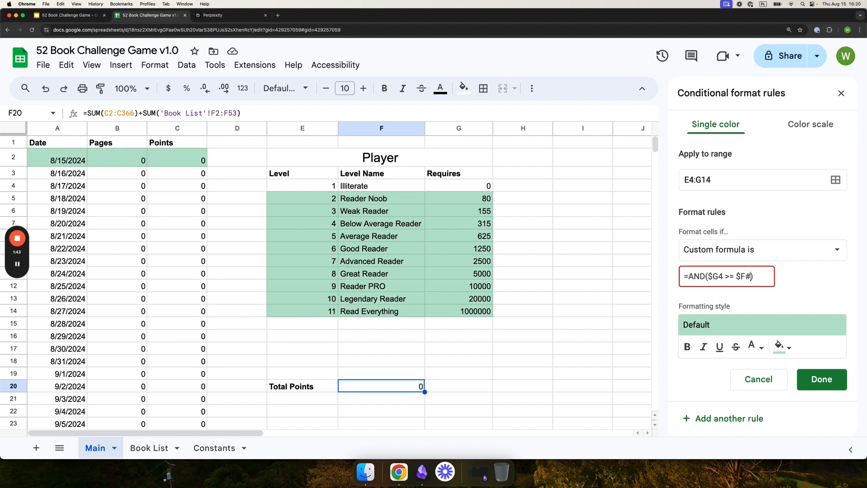
pyautogui.write('$20;')
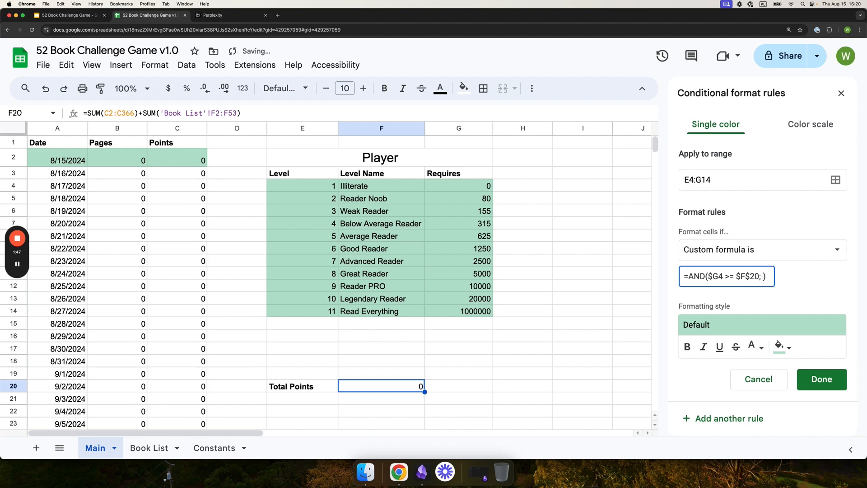
# Complete the AND formula with a second condition, $G5 < $F$20, for the next level's Requires value.
pyautogui.click(481, 202)
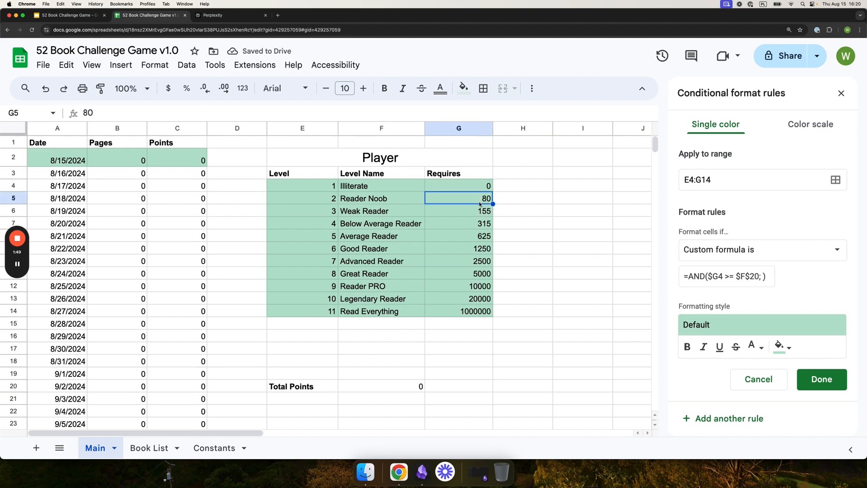
pyautogui.click(760, 276)
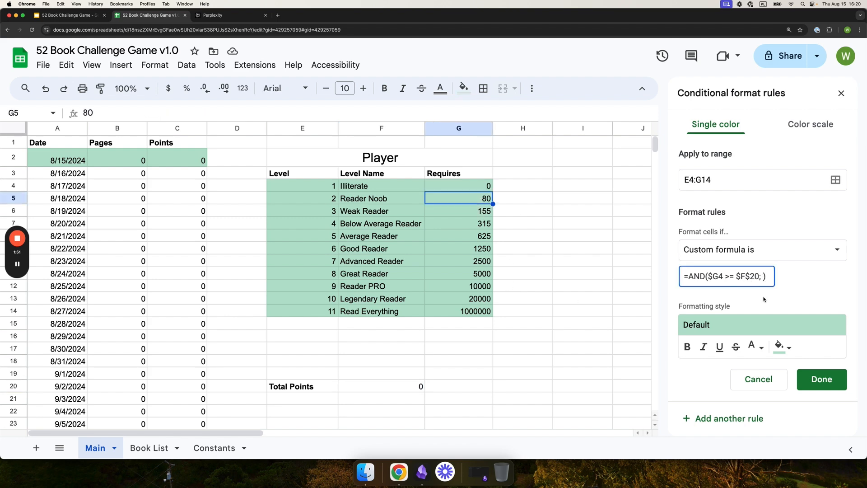
pyautogui.write('$G')
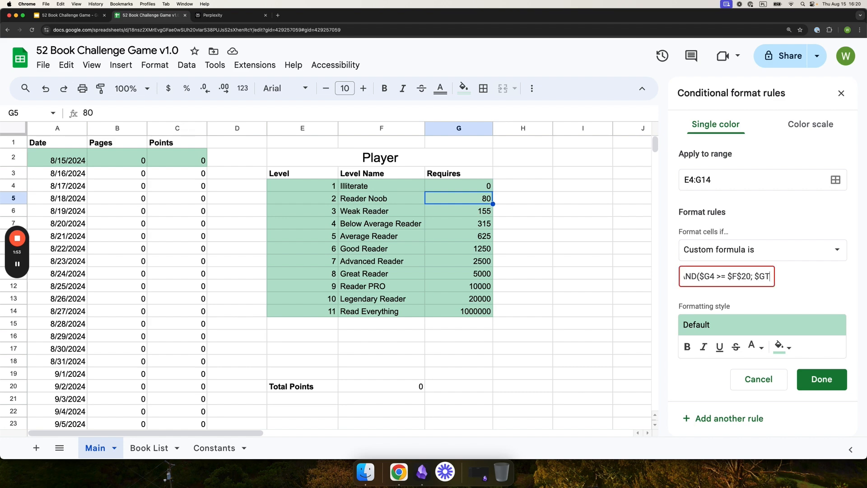
pyautogui.write('5')
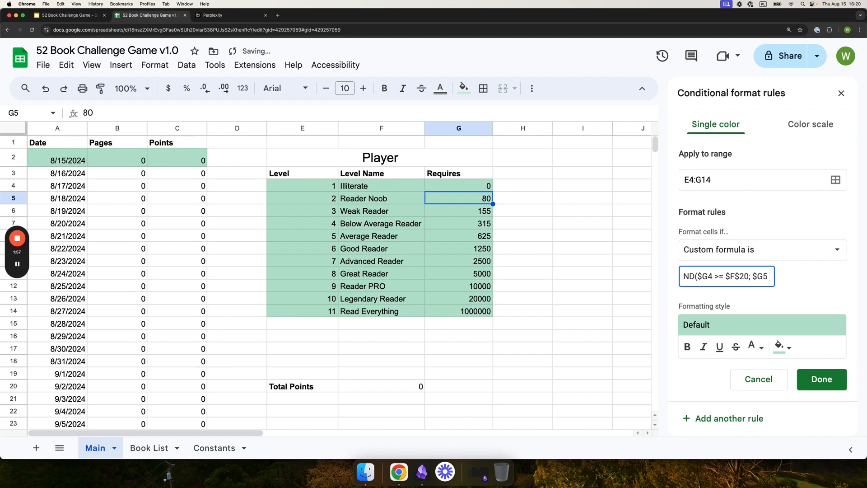
pyautogui.write(' <')
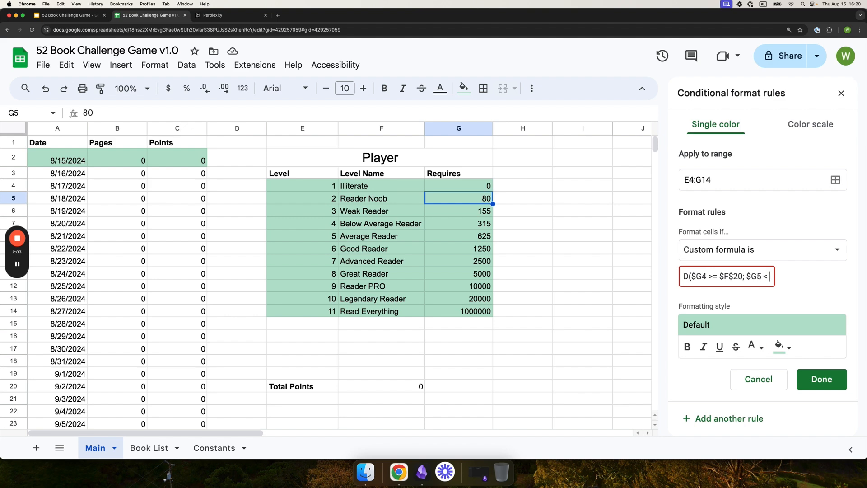
pyautogui.write(' $F')
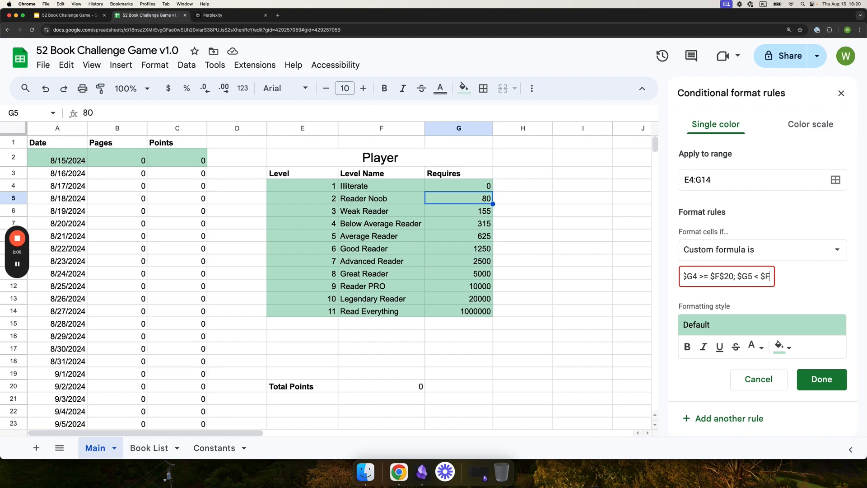
pyautogui.write('$20)')
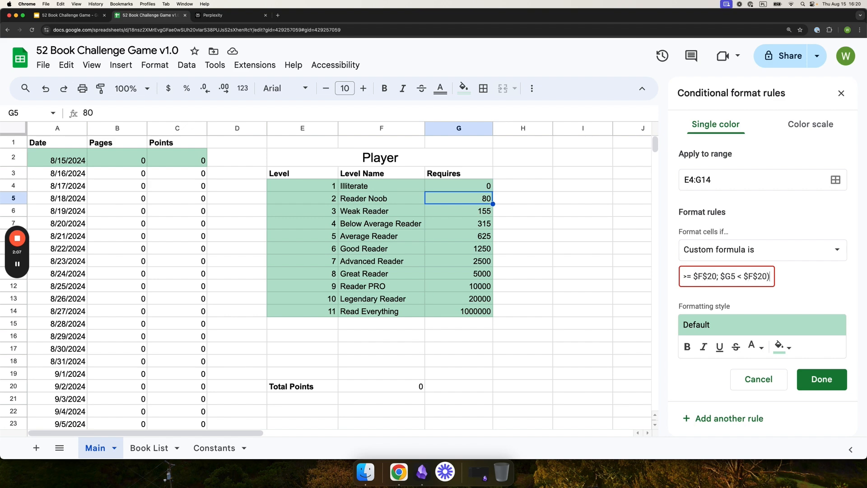
pyautogui.write(')')
pyautogui.press('BackSpace')
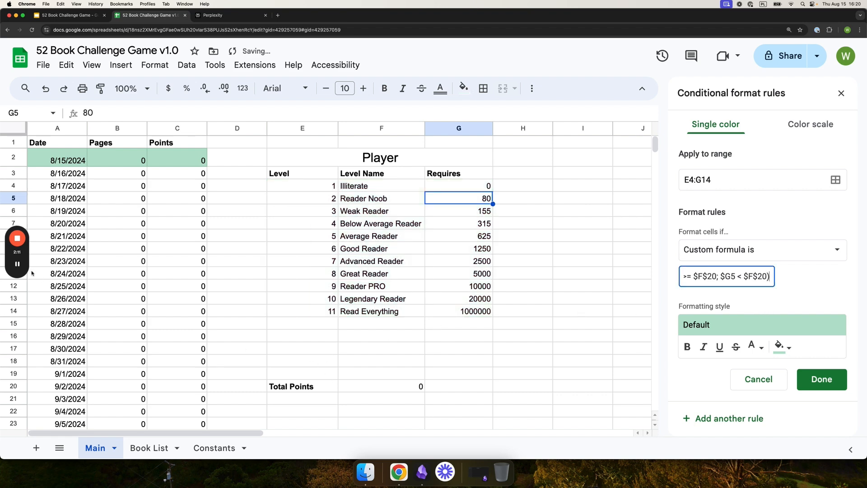
# Reverse both comparisons in the rule's formula so it reads =AND($G4 <= $F$20; $G5 > $F$20).
pyautogui.click(18, 264)
pyautogui.click(725, 284)
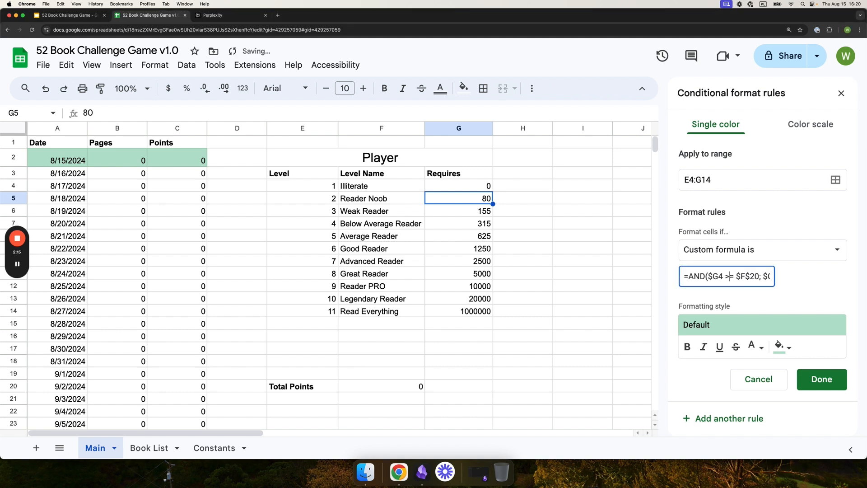
pyautogui.press('BackSpace')
pyautogui.write('<')
pyautogui.moveTo(735, 282); pyautogui.dragTo(810, 284)
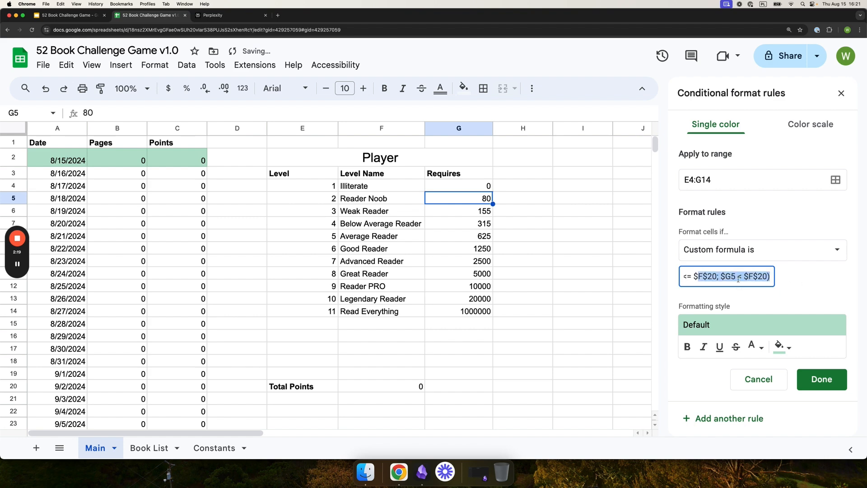
pyautogui.click(737, 281)
pyautogui.click(742, 284)
pyautogui.press('BackSpace')
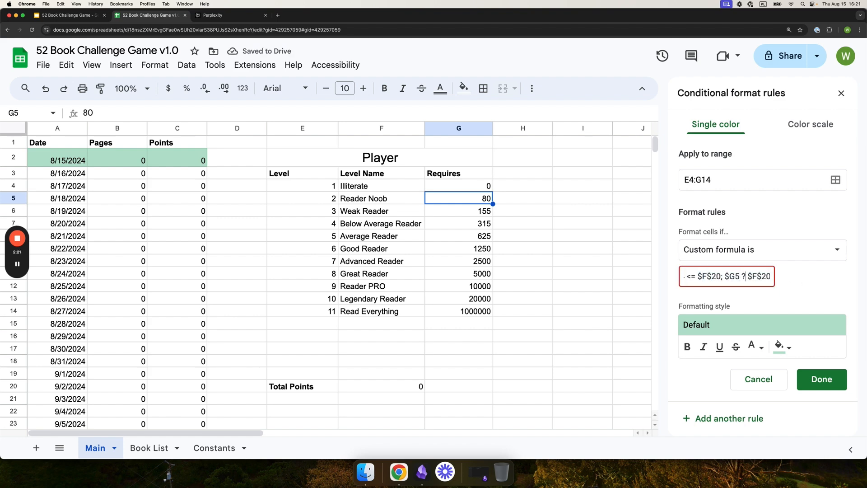
pyautogui.write('>')
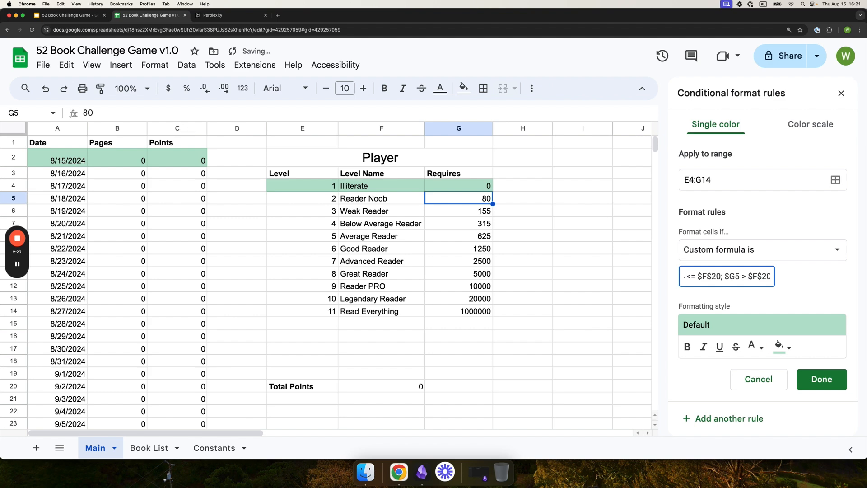
# Check the Total Points cell against the Player table and save the conditional format rule with the Default style.
pyautogui.click(758, 302)
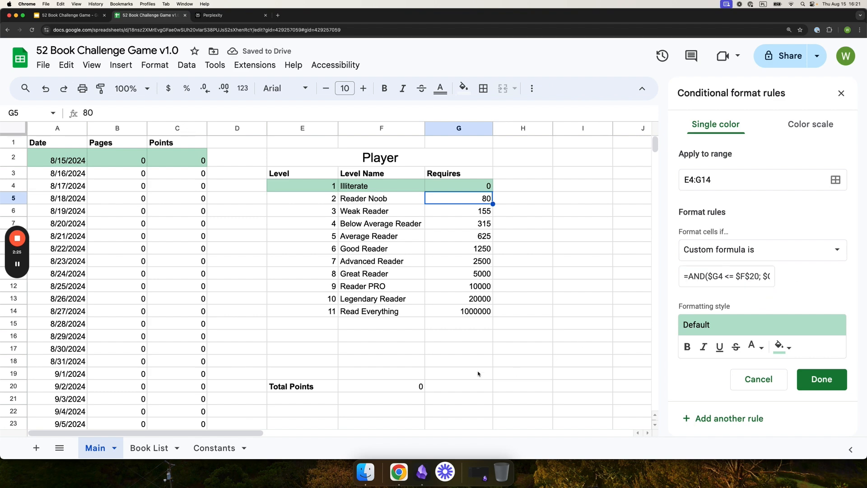
pyautogui.click(409, 387)
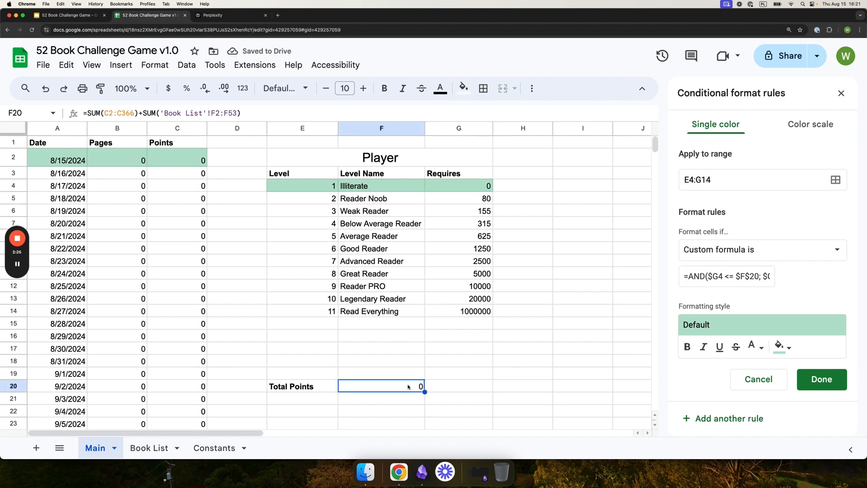
pyautogui.click(456, 387)
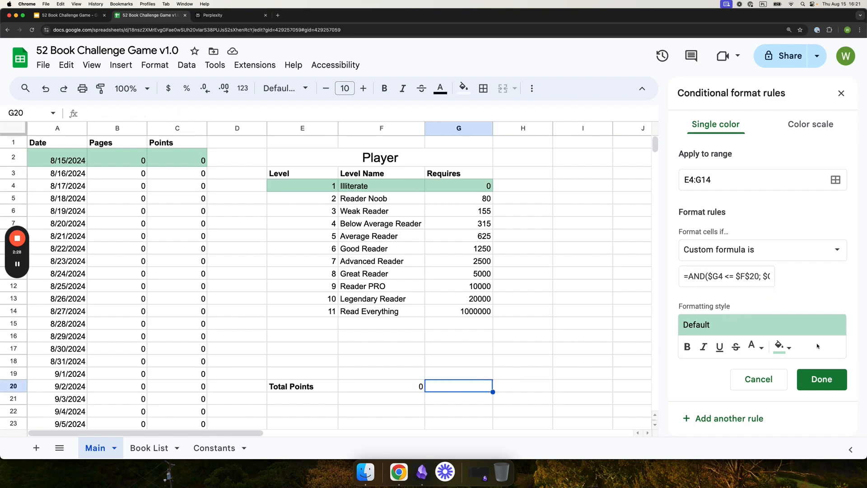
pyautogui.click(815, 382)
pyautogui.click(375, 314)
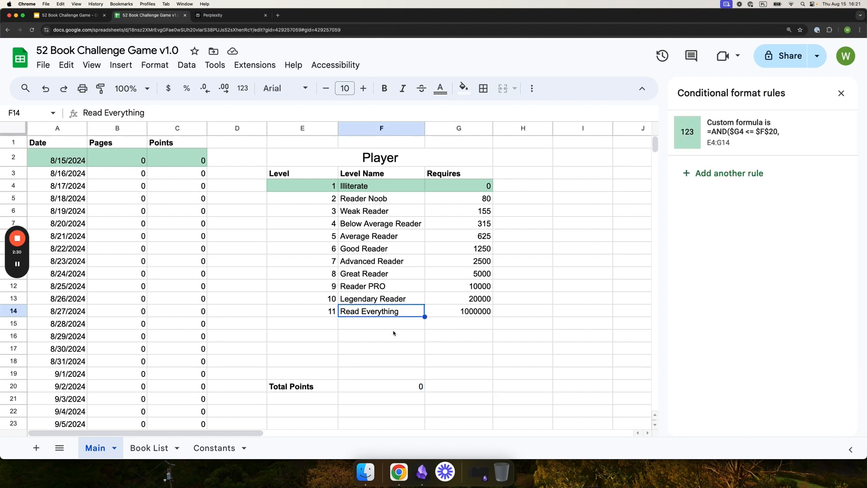
pyautogui.click(291, 261)
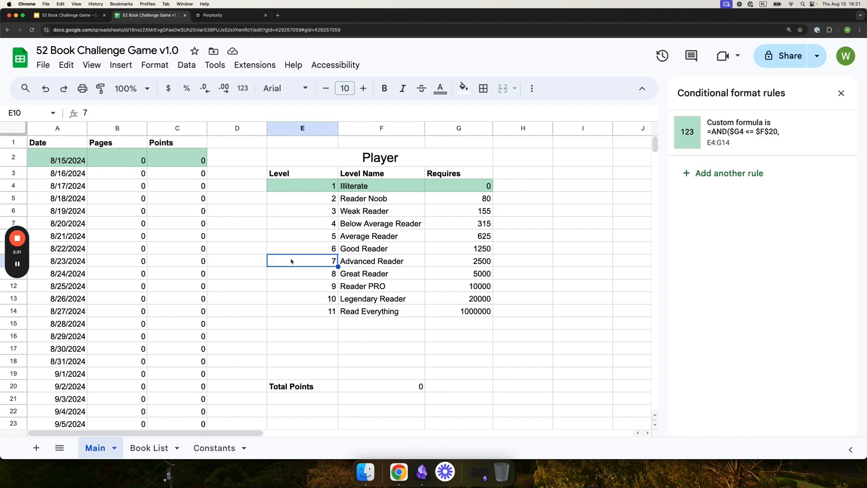
# Enter 1000 pages for 8/15/2024 in B2 and check its points and the highlighted row in the Player table.
pyautogui.click(118, 161)
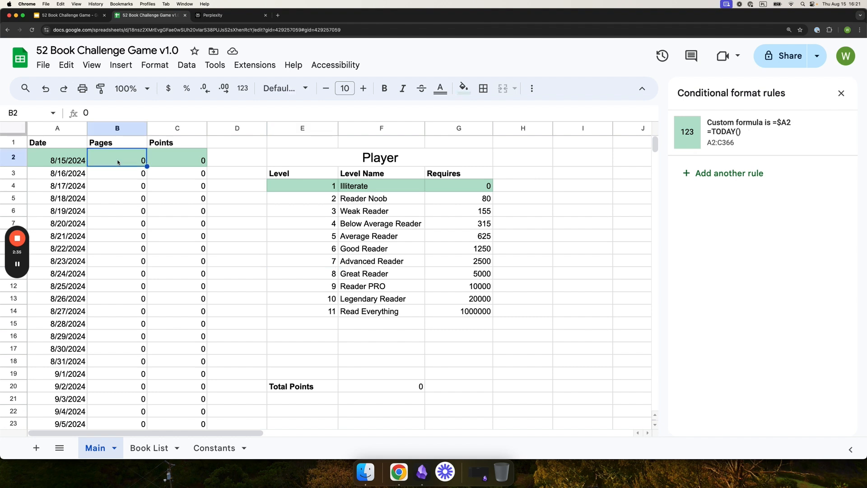
pyautogui.write('1000')
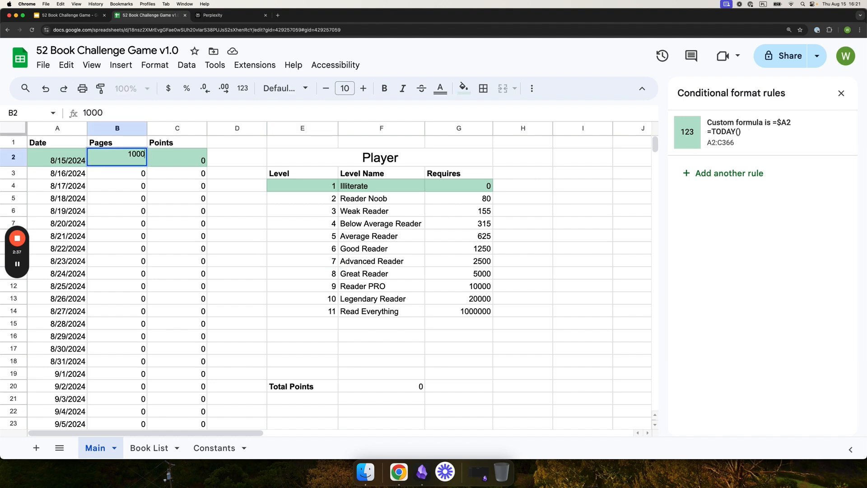
pyautogui.press('Return')
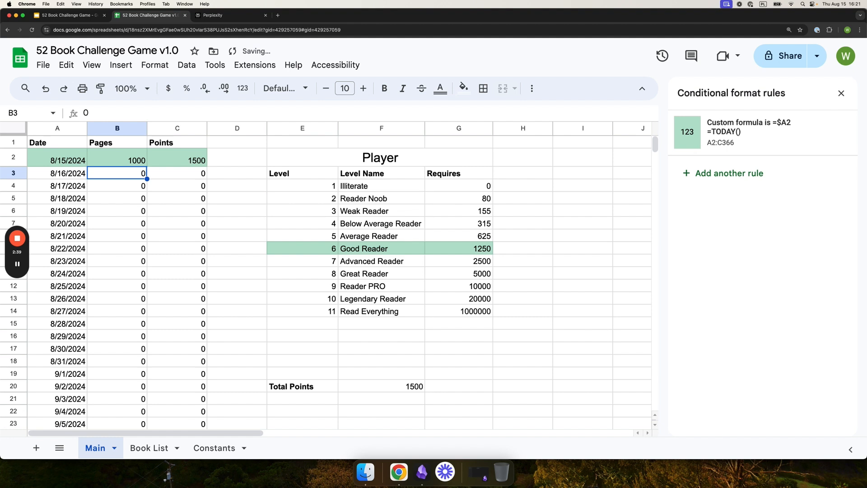
pyautogui.click(180, 165)
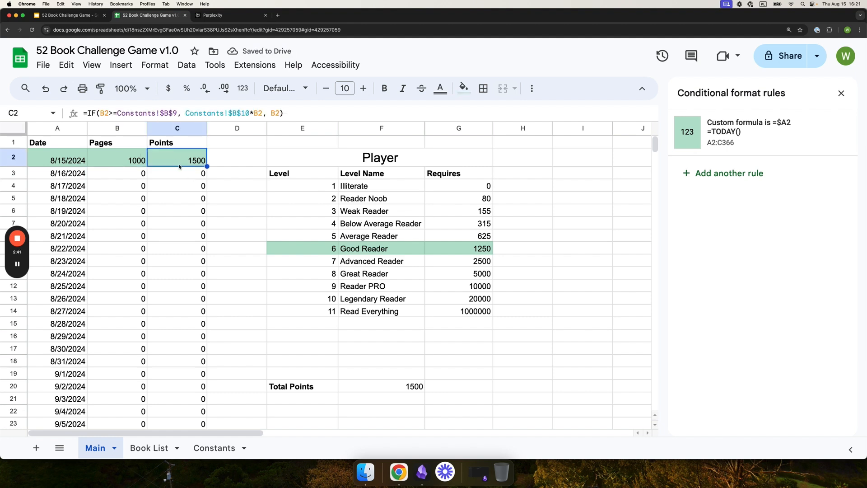
pyautogui.click(398, 248)
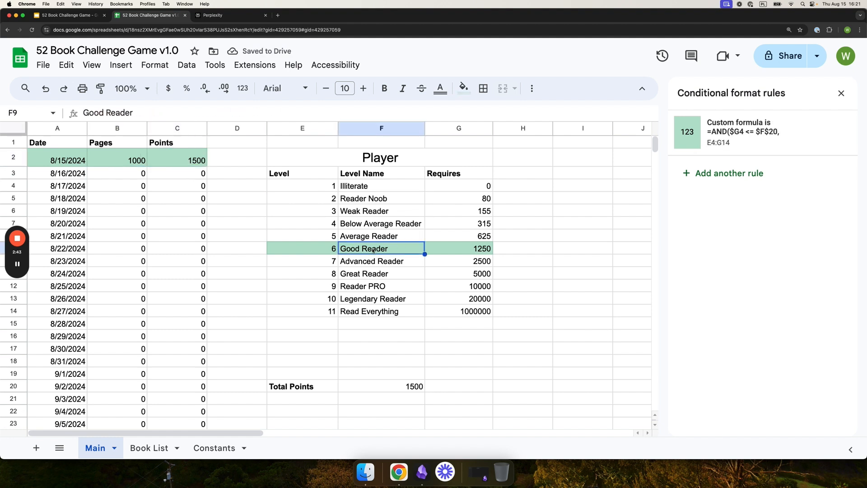
pyautogui.moveTo(315, 248); pyautogui.dragTo(456, 253)
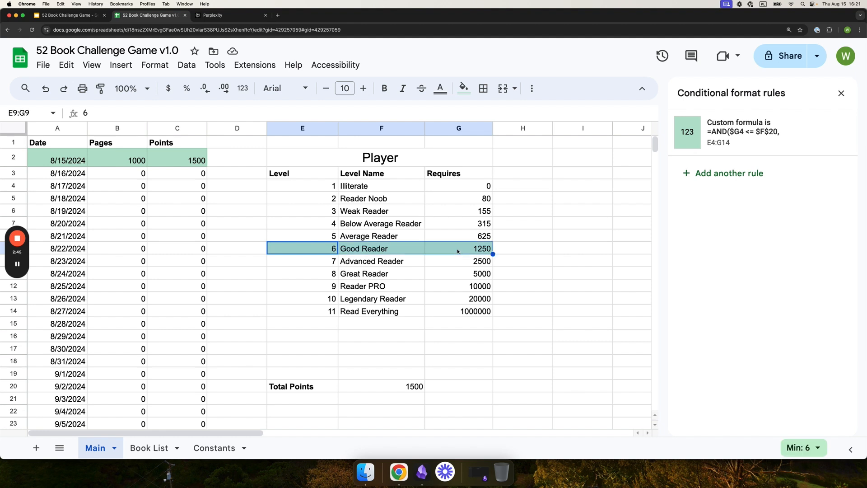
# Reset the Pages value for 8/15/2024 in B2 to 0.
pyautogui.click(457, 250)
pyautogui.click(130, 162)
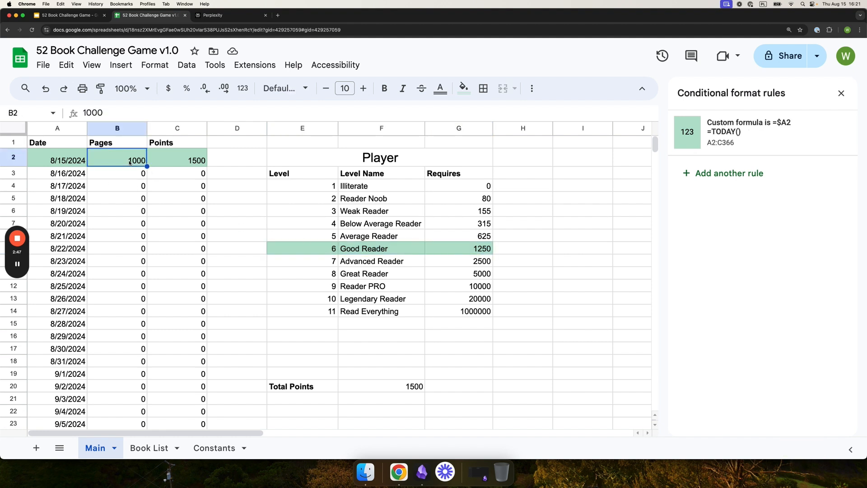
pyautogui.write('0')
pyautogui.press('Return')
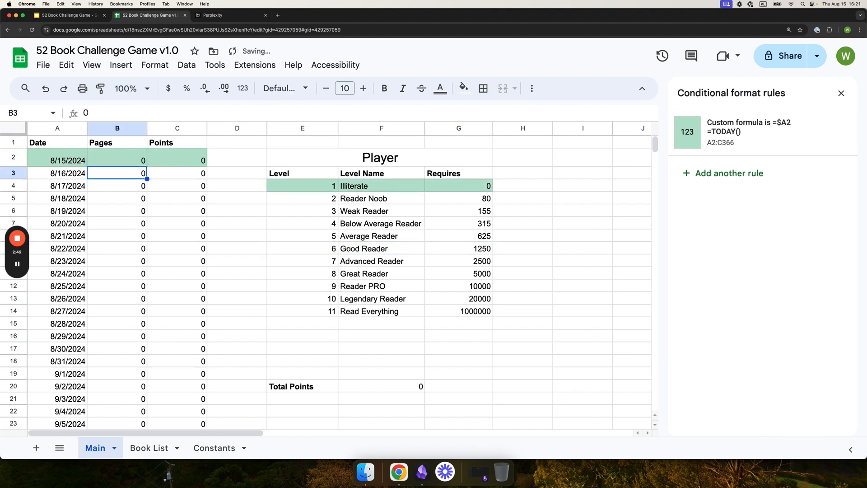
pyautogui.click(18, 264)
pyautogui.click(17, 264)
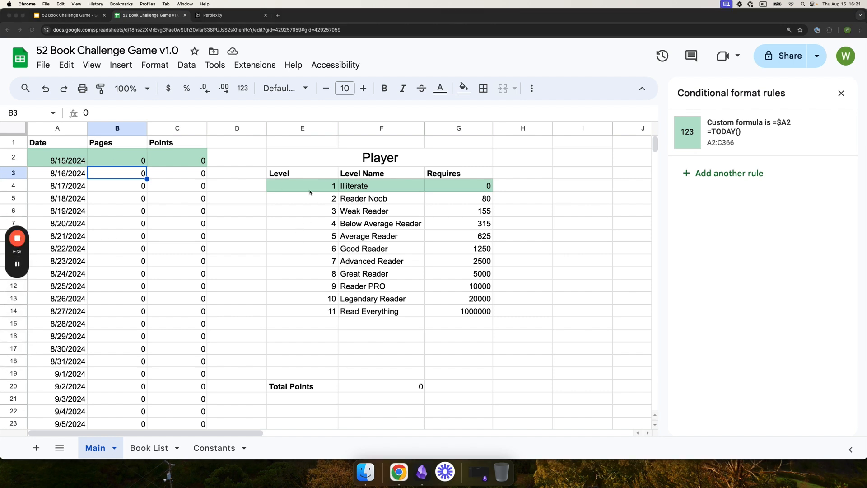
pyautogui.click(311, 163)
pyautogui.click(328, 161)
pyautogui.moveTo(341, 173); pyautogui.dragTo(485, 311)
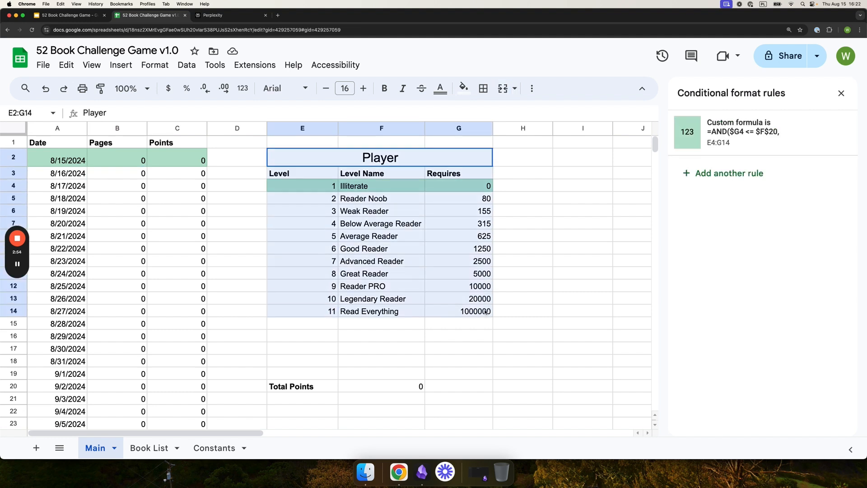
pyautogui.click(399, 323)
pyautogui.scroll(-1, 323, 322)
pyautogui.scroll(1, 323, 322)
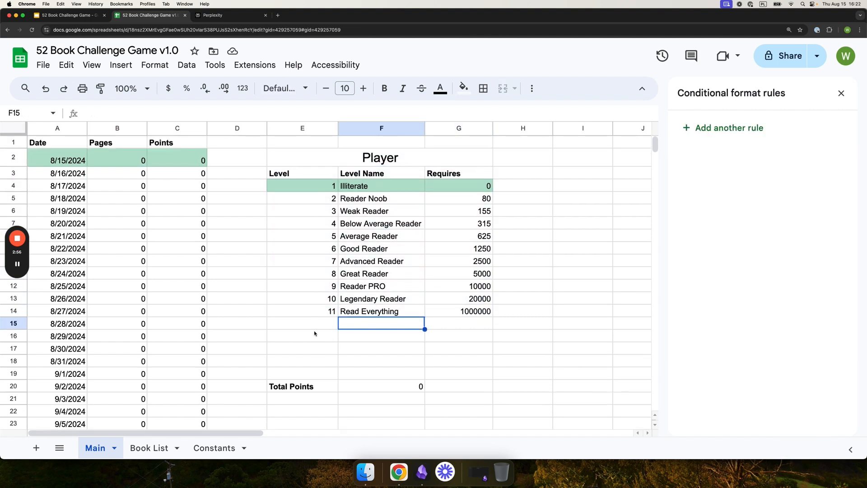
# Enter the heading Statistics in H2, directly beside the Player table's title.
pyautogui.click(530, 161)
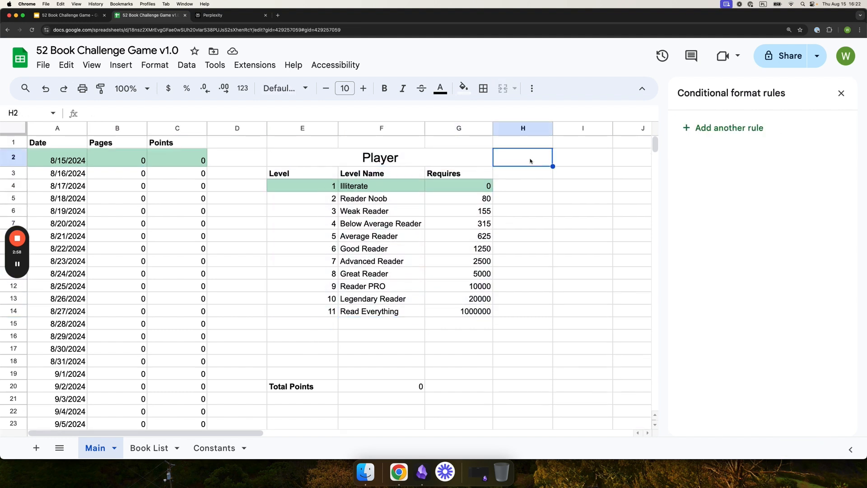
pyautogui.write('S')
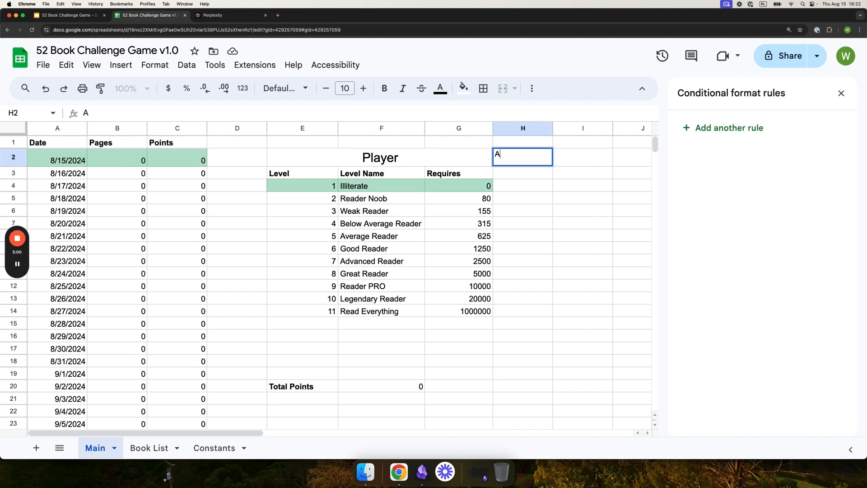
pyautogui.press('BackSpace')
pyautogui.write('Statistics')
pyautogui.press('Return')
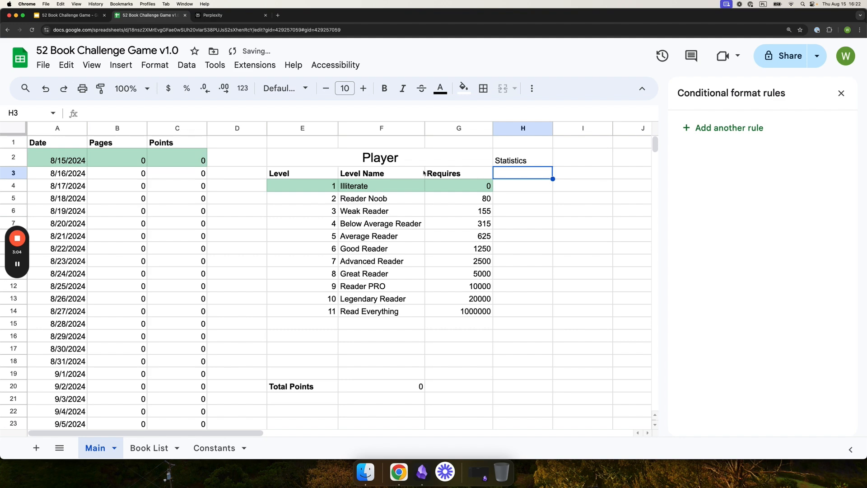
# Try pasting a copy of the range E2:H14 one column over at D2, and undo the paste.
pyautogui.moveTo(310, 163); pyautogui.dragTo(532, 310)
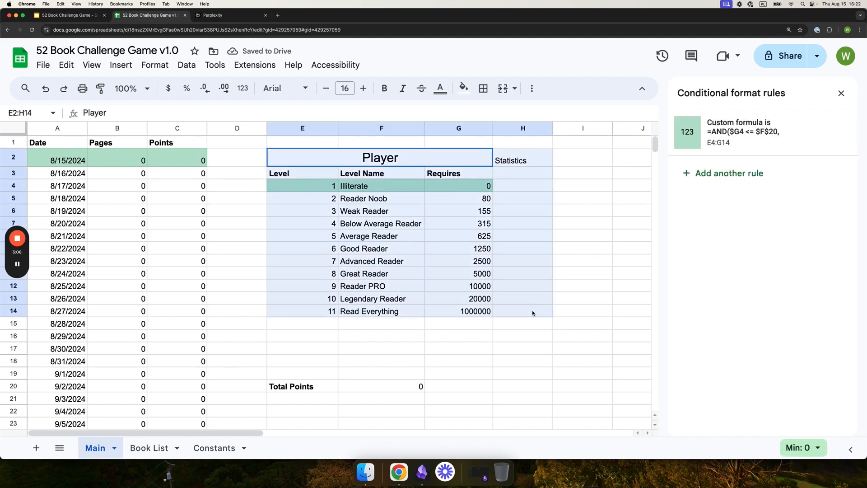
pyautogui.press('super+c')
pyautogui.click(254, 163)
pyautogui.press('super+v')
pyautogui.click(389, 248)
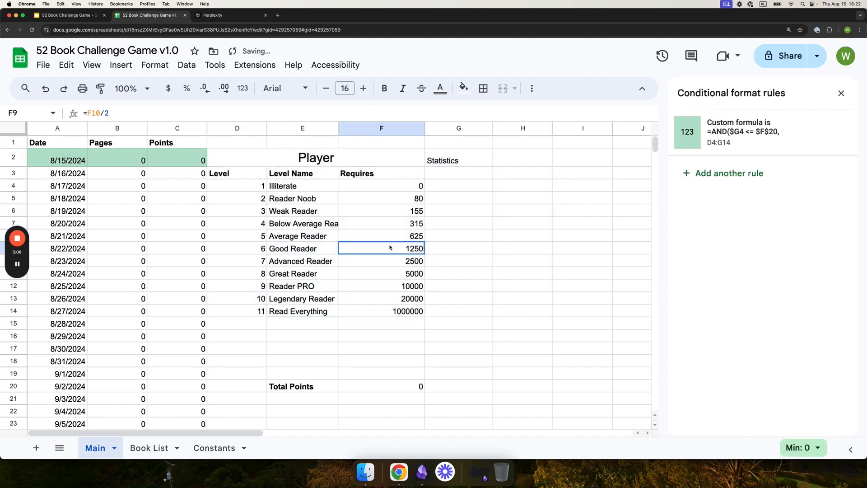
pyautogui.press('super+z')
pyautogui.click(398, 236)
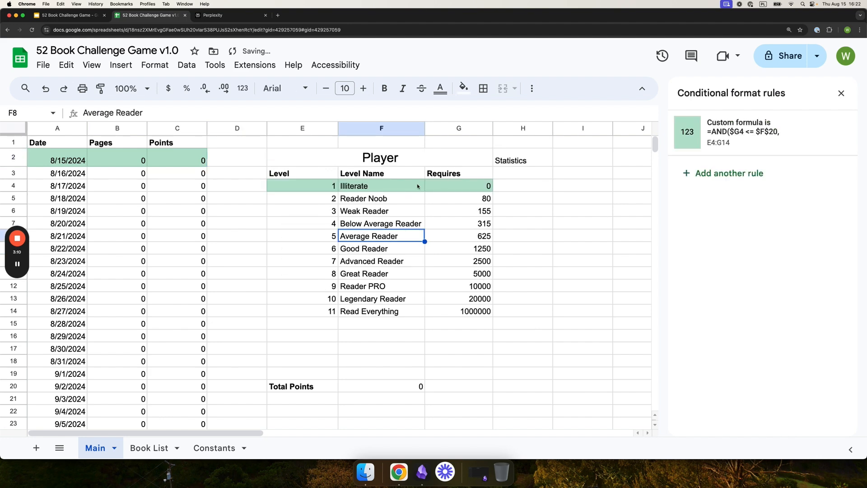
pyautogui.click(356, 203)
pyautogui.press('Up')
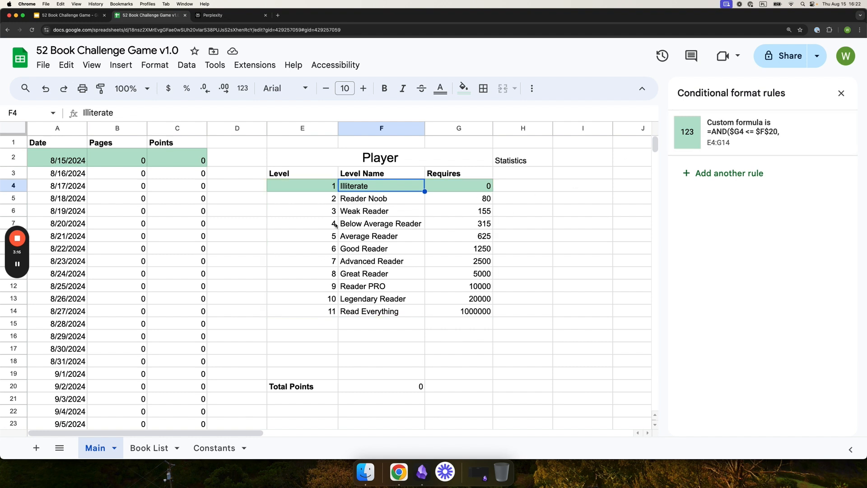
# Set the Statistics heading to font size 16 like the Player title, and merge it across H2:I2.
pyautogui.click(509, 159)
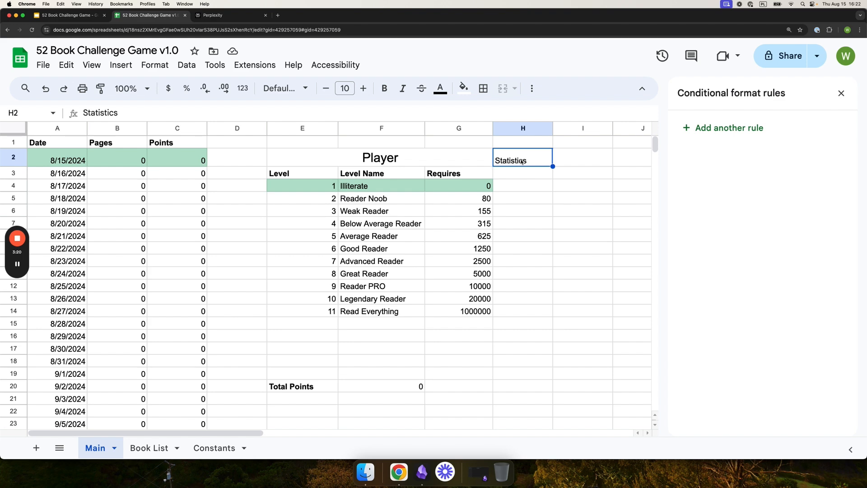
pyautogui.press('Left')
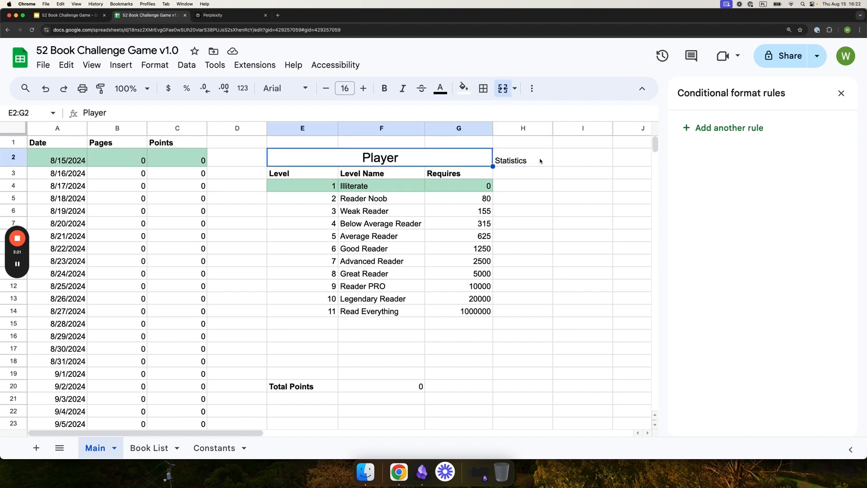
pyautogui.click(512, 166)
pyautogui.click(363, 88)
pyautogui.click(363, 88)
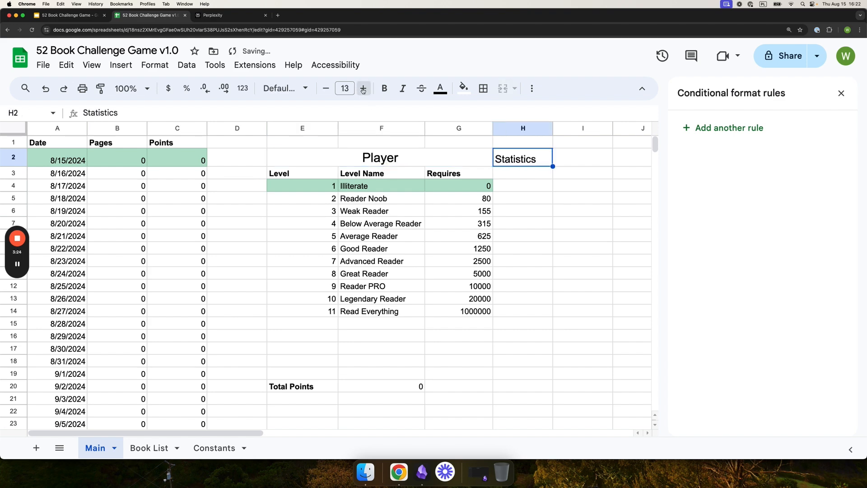
pyautogui.click(363, 88)
pyautogui.click(363, 88)
pyautogui.click(363, 88)
pyautogui.click(363, 88)
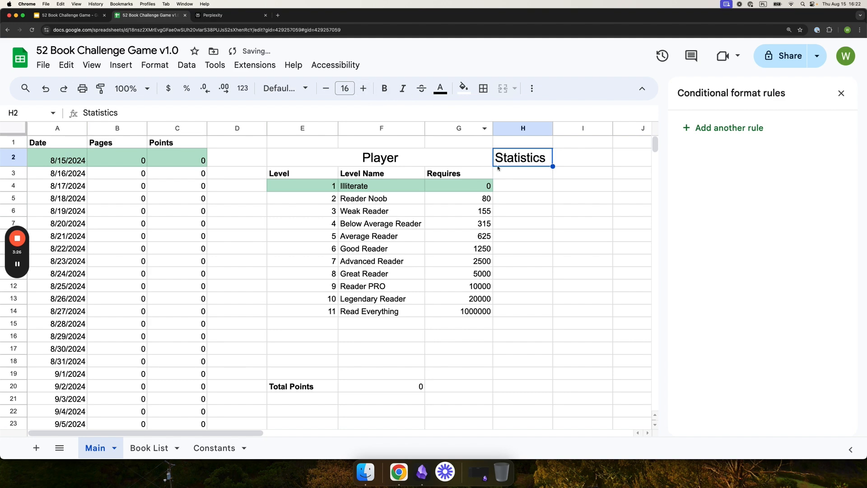
pyautogui.moveTo(537, 162); pyautogui.dragTo(575, 158)
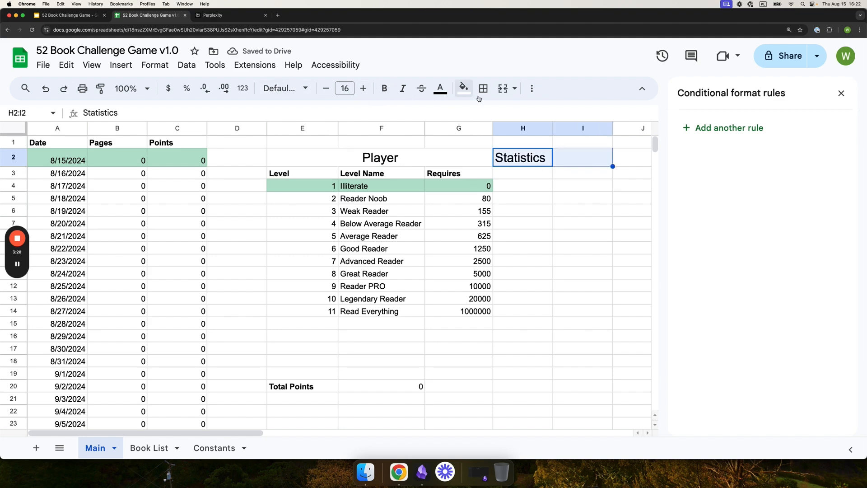
pyautogui.click(502, 88)
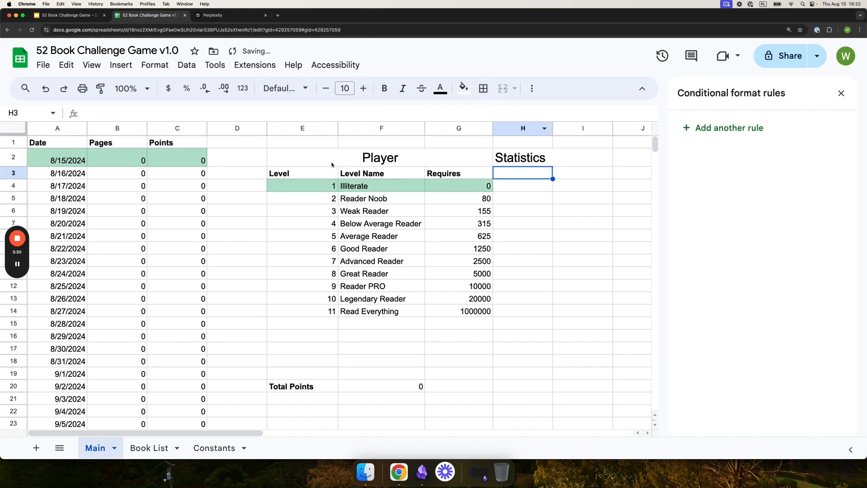
# Add an outer border around the Player table, E2:G14.
pyautogui.moveTo(333, 163); pyautogui.dragTo(447, 312)
pyautogui.click(483, 88)
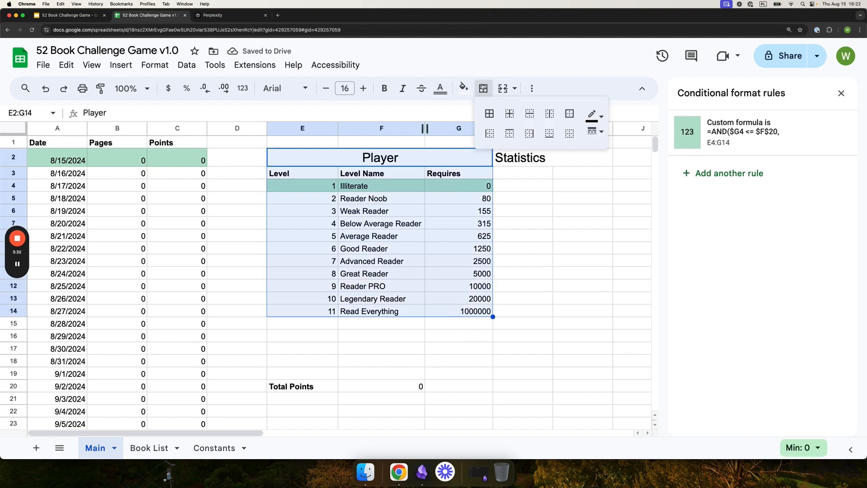
pyautogui.click(569, 114)
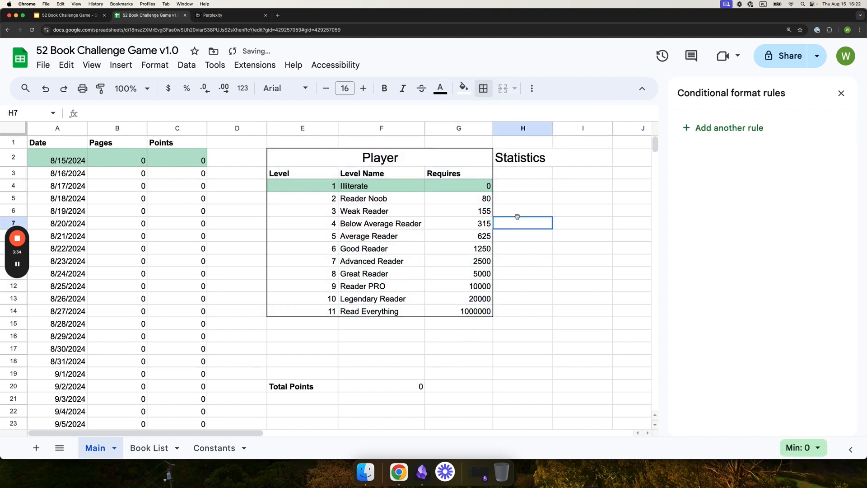
# Center the Statistics heading horizontally in its merged cell H2:I2.
pyautogui.moveTo(520, 158); pyautogui.dragTo(566, 301)
pyautogui.click(538, 161)
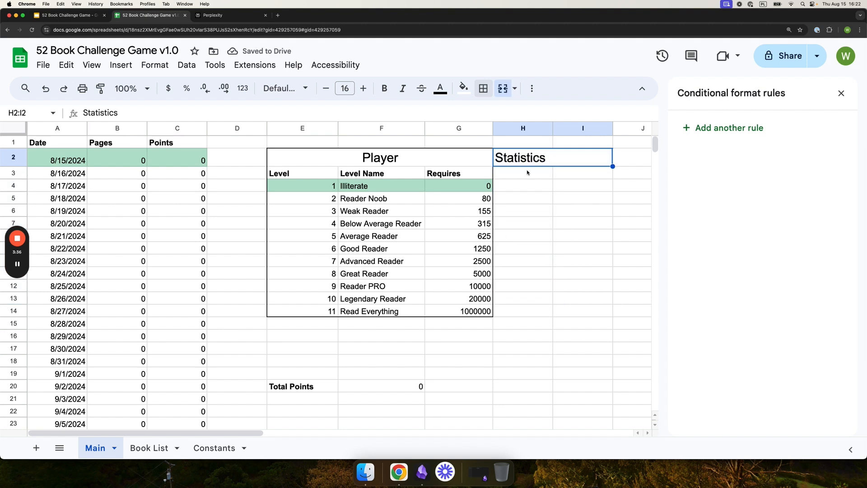
pyautogui.click(525, 176)
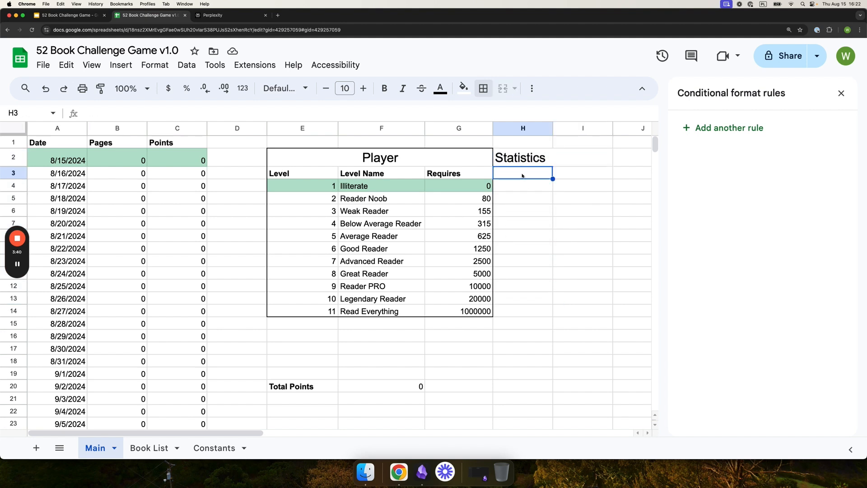
pyautogui.click(531, 158)
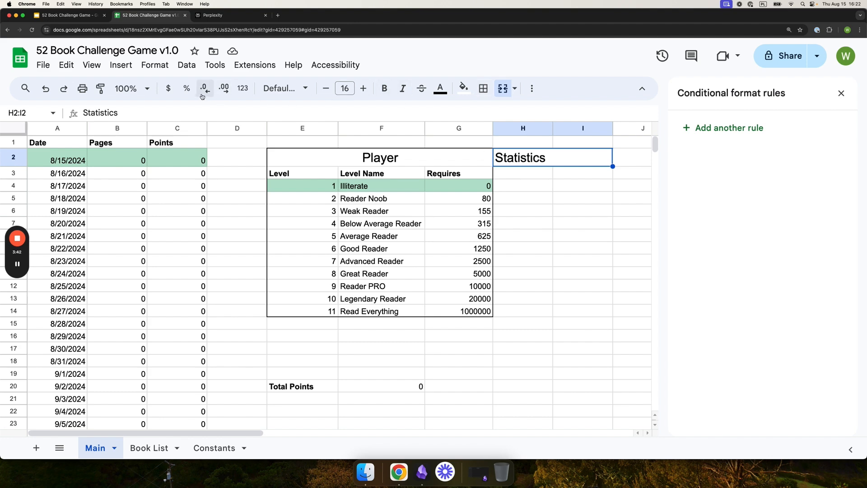
pyautogui.click(531, 88)
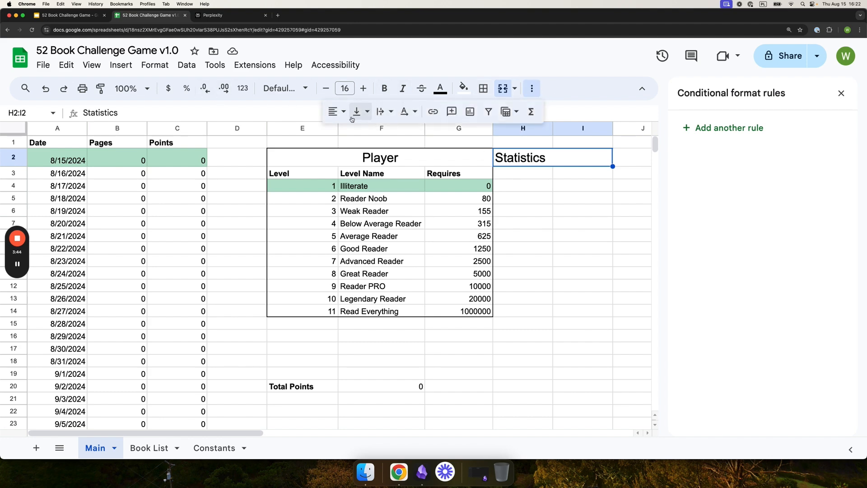
pyautogui.click(336, 111)
pyautogui.click(356, 134)
pyautogui.press('Down')
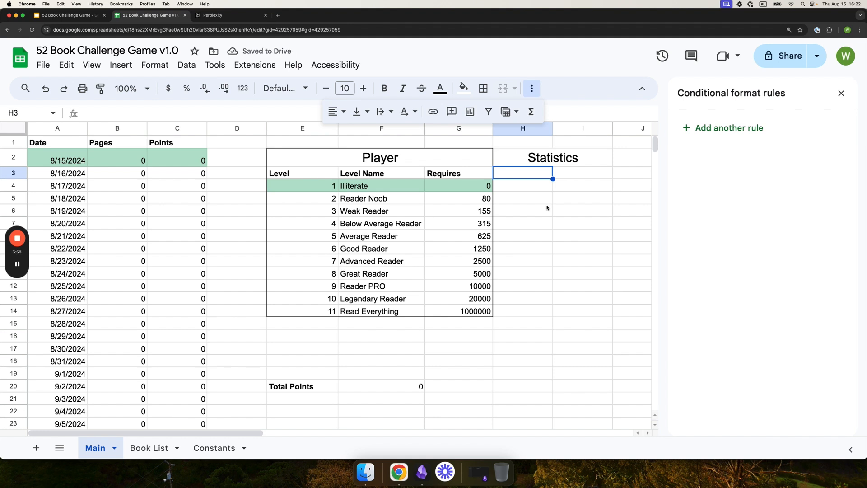
# Enter the label Number of Pages Read in H3 as the first row under Statistics.
pyautogui.write('Number of P')
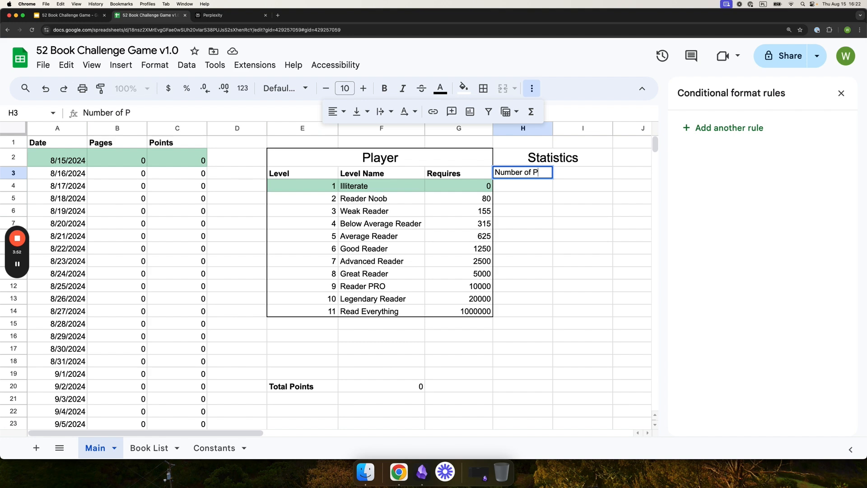
pyautogui.write('ages Read')
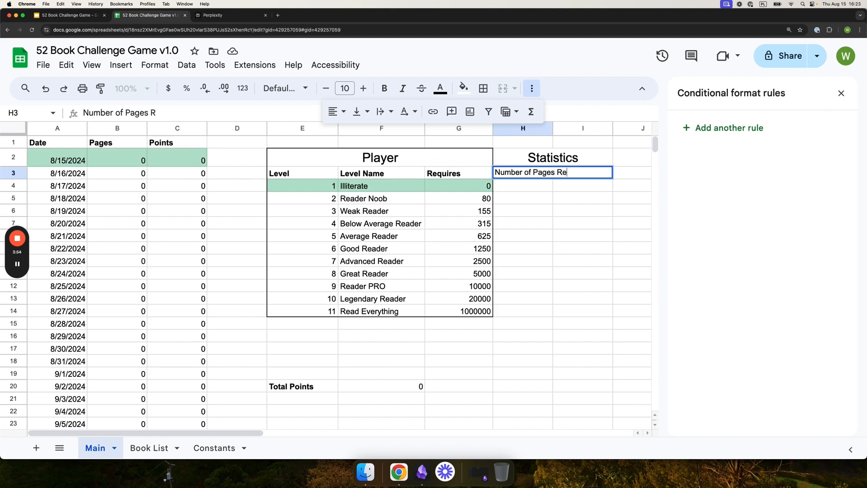
pyautogui.press('Return')
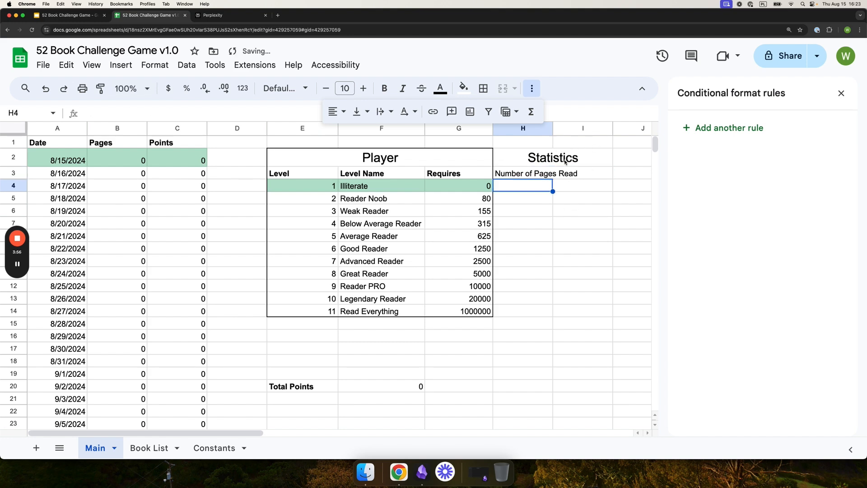
pyautogui.click(573, 174)
# Enter the label Number of Book Started in H4, correcting its spelling.
pyautogui.click(534, 185)
pyautogui.write('Number ')
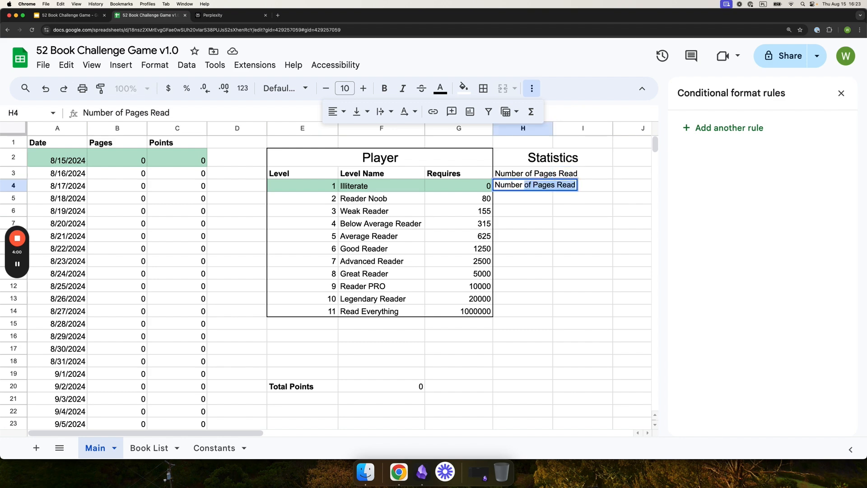
pyautogui.write('of BOo')
pyautogui.press('BackSpace')
pyautogui.press('BackSpace')
pyautogui.write('ok')
pyautogui.press('BackSpace')
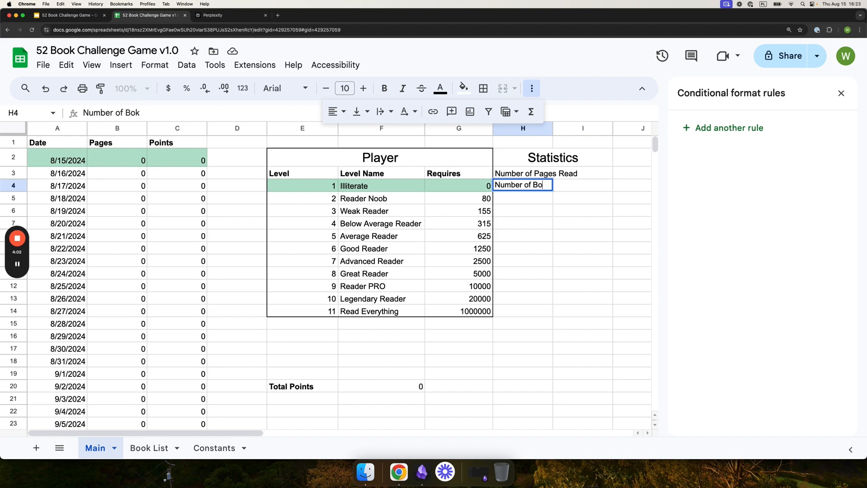
pyautogui.write('ok Starterd')
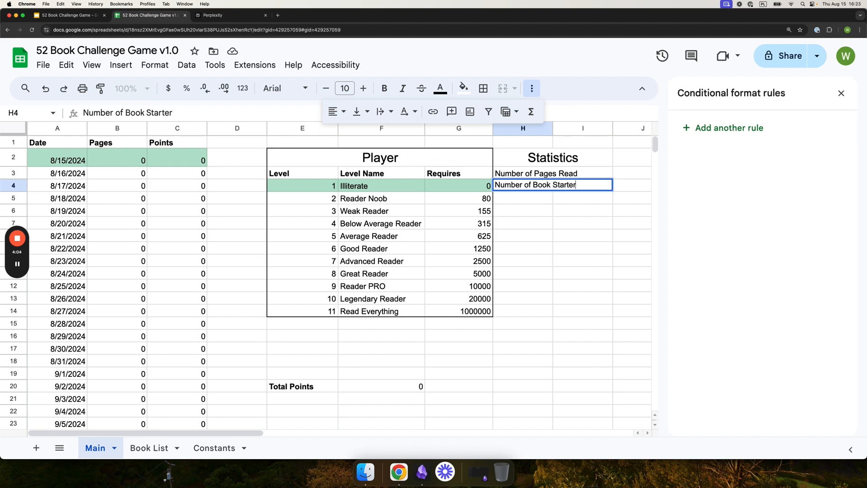
pyautogui.press('Return')
pyautogui.click(526, 190)
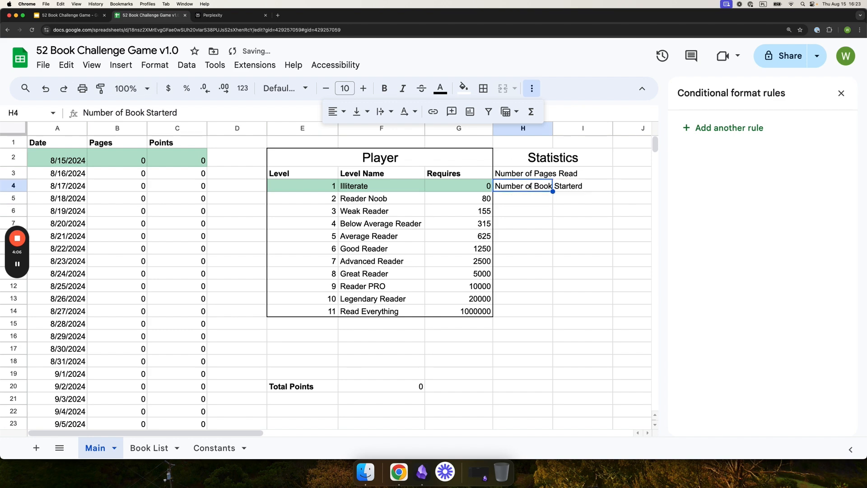
pyautogui.press('Return')
pyautogui.press('BackSpace')
pyautogui.press('BackSpace')
pyautogui.write('d')
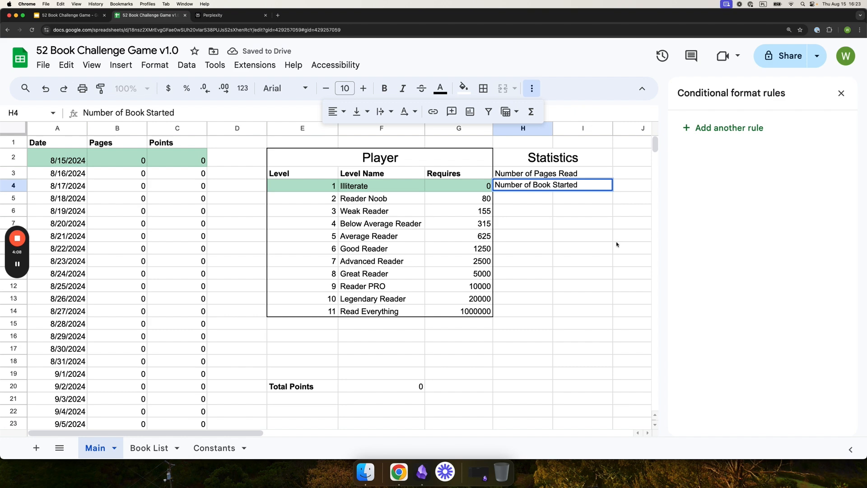
pyautogui.click(617, 238)
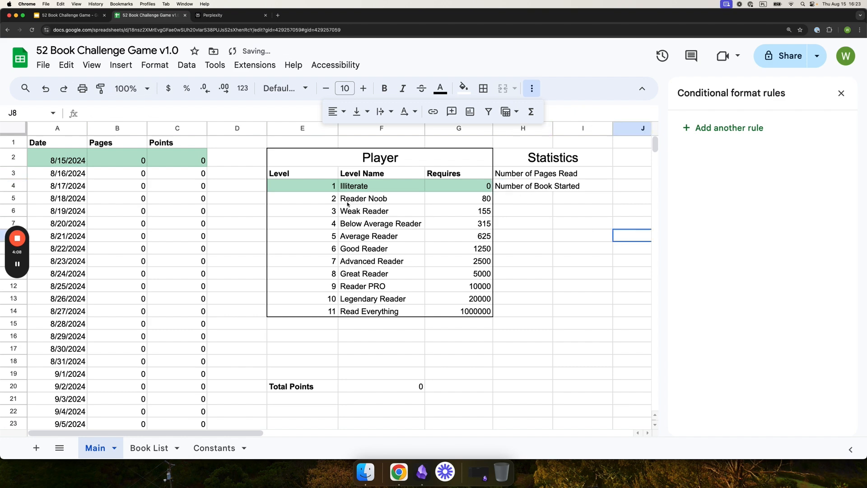
pyautogui.click(536, 200)
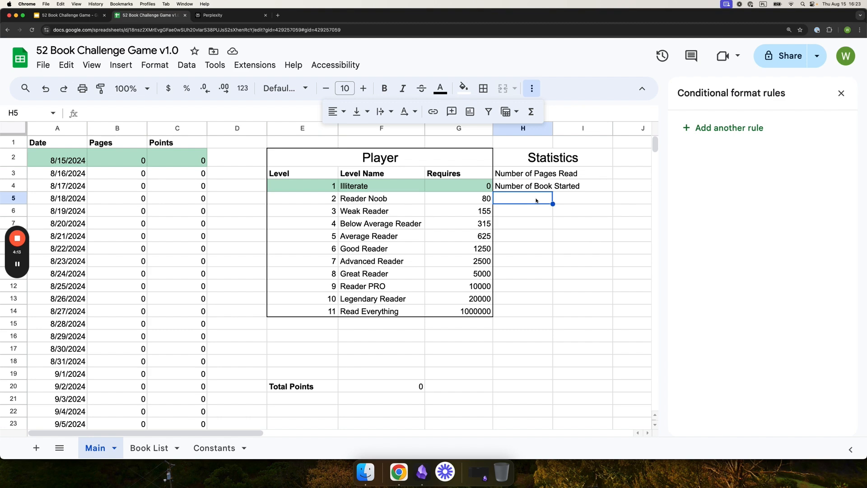
# Enter the label Books Finished in H5 as the third Statistics row.
pyautogui.write('Books Fin')
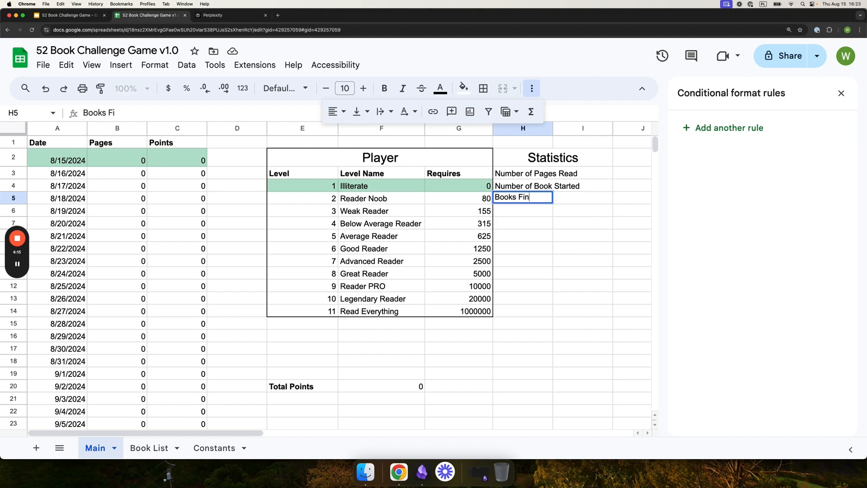
pyautogui.write('ished')
pyautogui.press('Return')
# Shorten the label in H4 to Book Started.
pyautogui.doubleClick(527, 186)
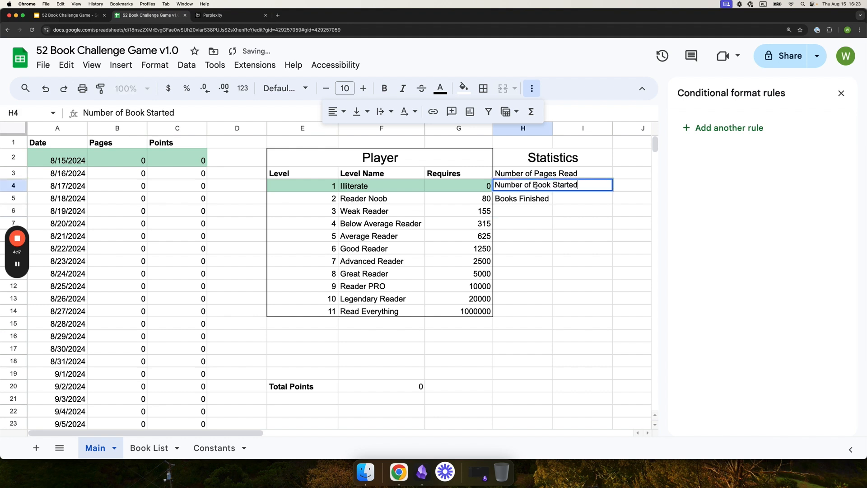
pyautogui.doubleClick(527, 185)
pyautogui.moveTo(492, 185); pyautogui.dragTo(449, 184)
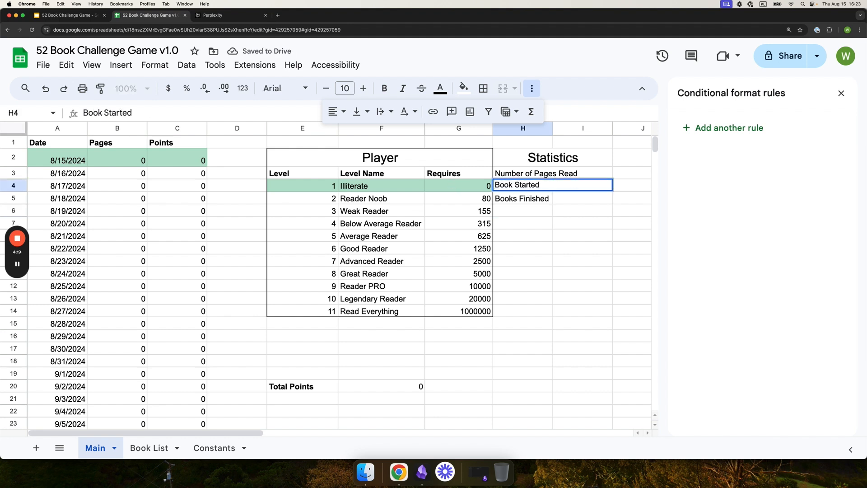
pyautogui.press('Return')
# Shorten the label in H3 to Pages Read.
pyautogui.doubleClick(541, 175)
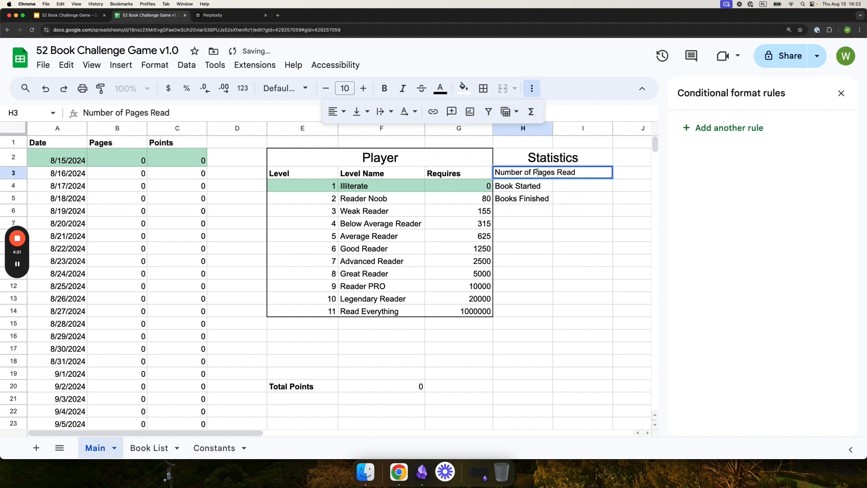
pyautogui.doubleClick(533, 172)
pyautogui.moveTo(533, 172); pyautogui.dragTo(455, 176)
pyautogui.click(551, 172)
pyautogui.press('BackSpace')
pyautogui.press('Return')
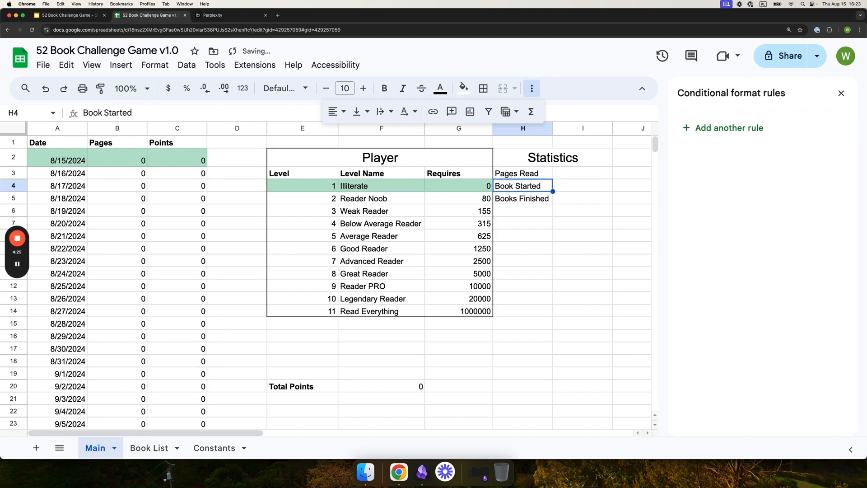
# Add a SUM formula in I3 that totals the daily values in the Pages column, starting at B2.
pyautogui.click(573, 177)
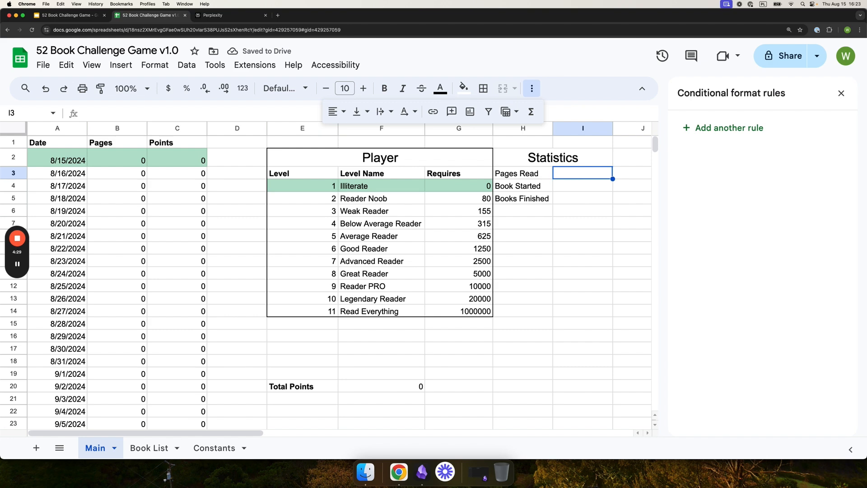
pyautogui.write('=sum')
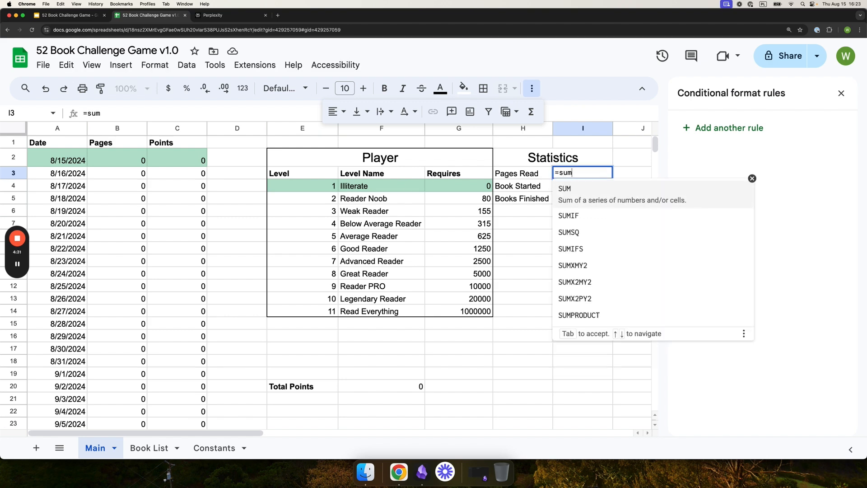
pyautogui.press('Tab')
pyautogui.moveTo(112, 157); pyautogui.dragTo(136, 203)
pyautogui.press('Return')
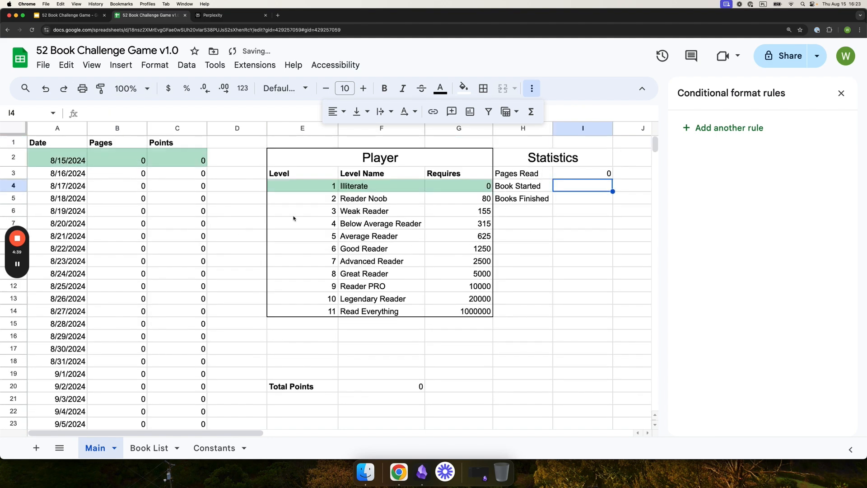
# Test the Pages Read total by entering 2 in B3 for 8/16/2024, and undo that entry.
pyautogui.click(128, 177)
pyautogui.write('2')
pyautogui.press('Return')
pyautogui.press('Up')
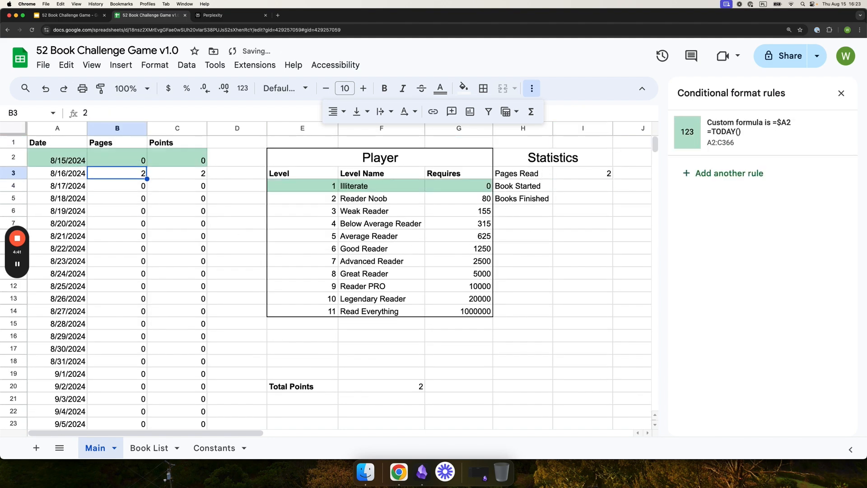
pyautogui.press('super+z')
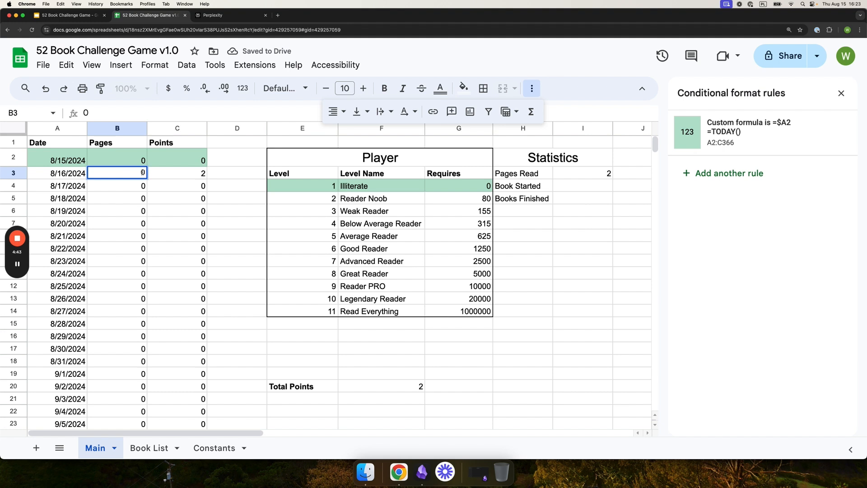
pyautogui.click(567, 225)
# Start a COUNTIF formula in I4 for Book Started, using the Start Date range 'Book List'!C2:C53.
pyautogui.click(558, 189)
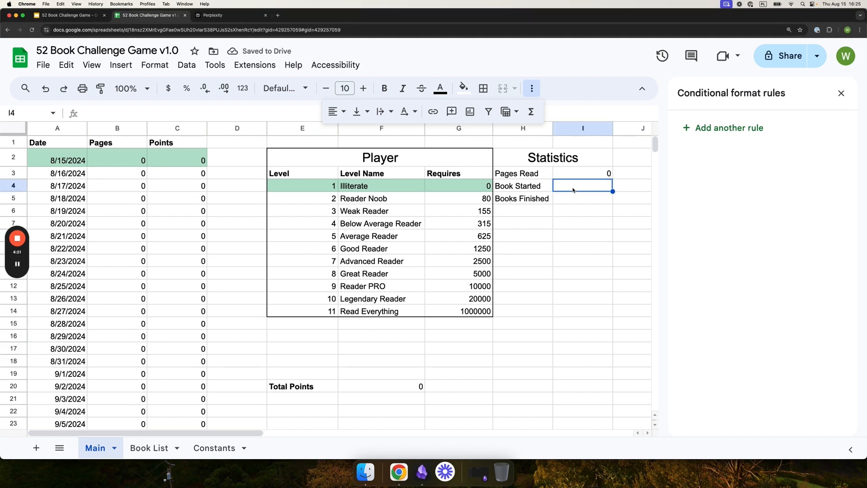
pyautogui.write('=')
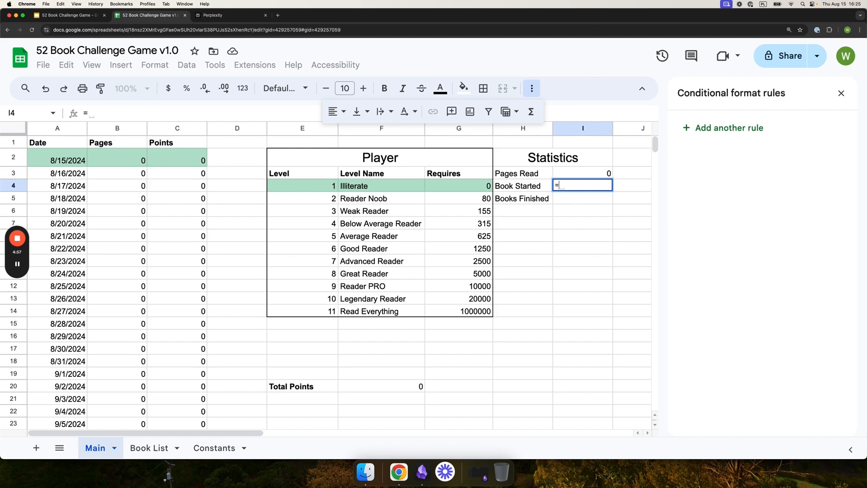
pyautogui.write('CO')
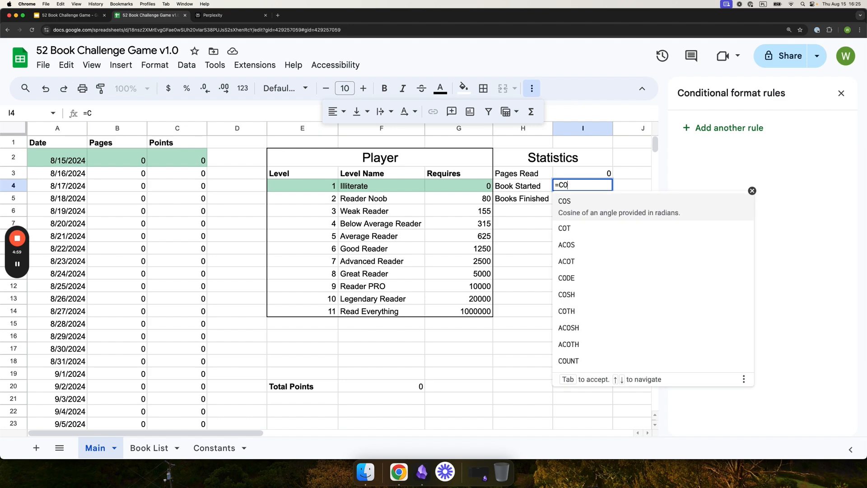
pyautogui.write('UNTIF(')
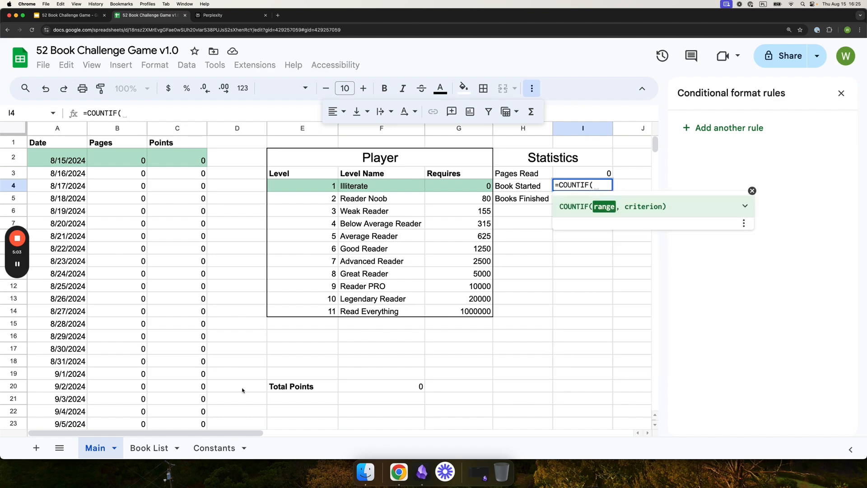
pyautogui.click(149, 448)
pyautogui.moveTo(221, 155); pyautogui.dragTo(218, 358)
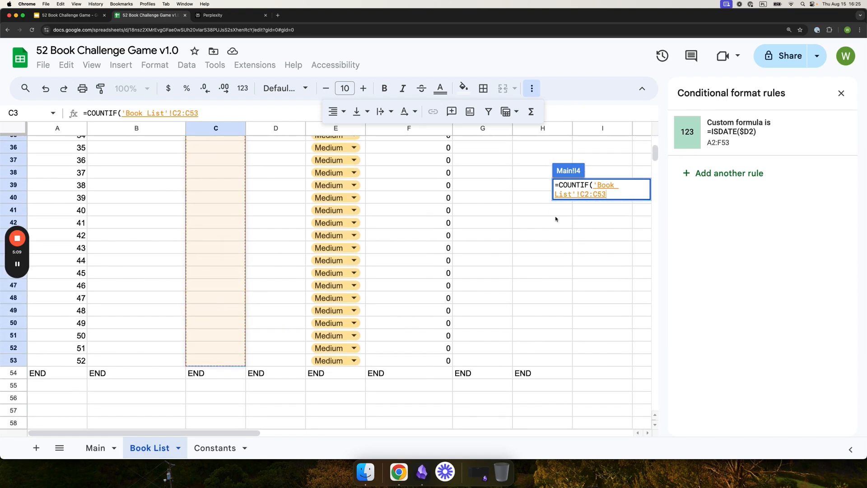
# Try ISDATE as the criterion of the COUNTIF formula in I4 and commit the formula.
pyautogui.write(';')
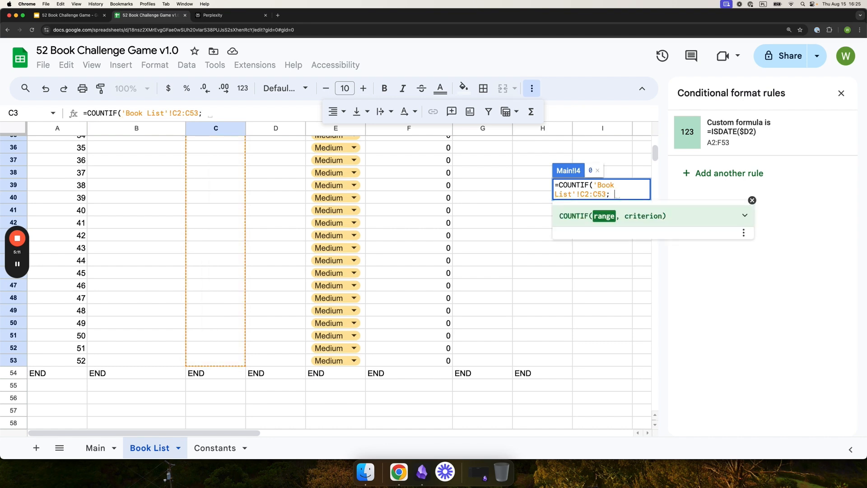
pyautogui.write(' ISA')
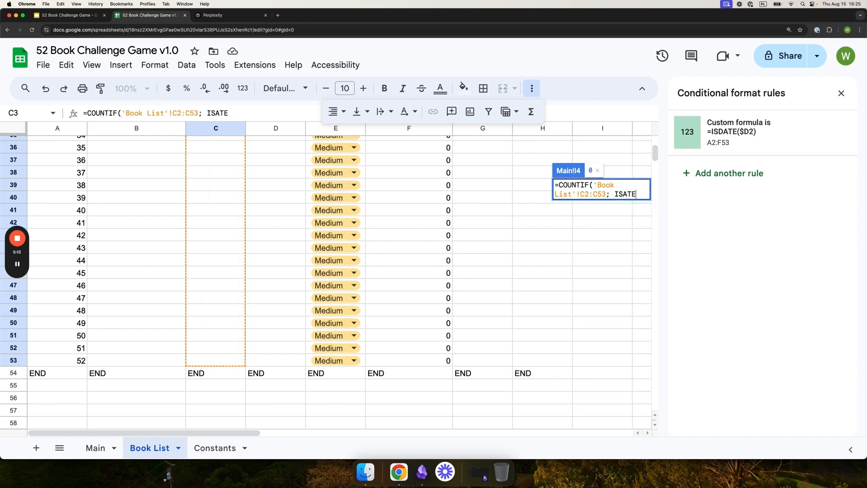
pyautogui.press('BackSpace')
pyautogui.write('DATE')
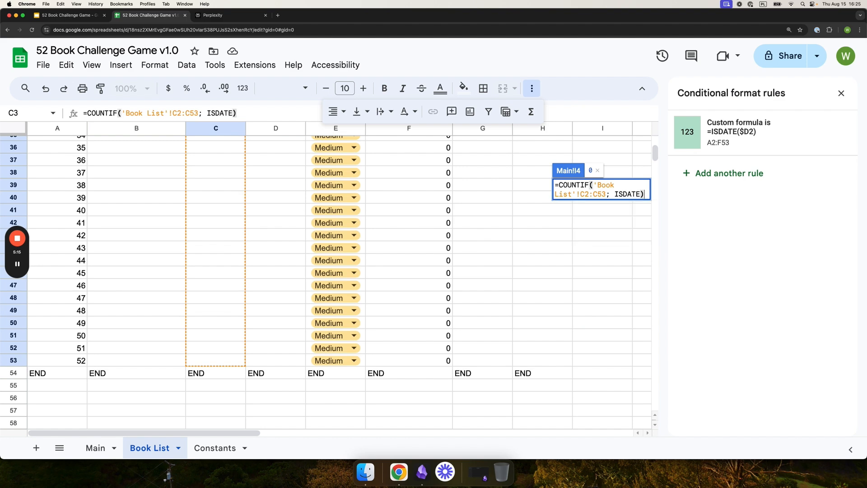
pyautogui.press('Return')
pyautogui.click(587, 196)
pyautogui.click(591, 187)
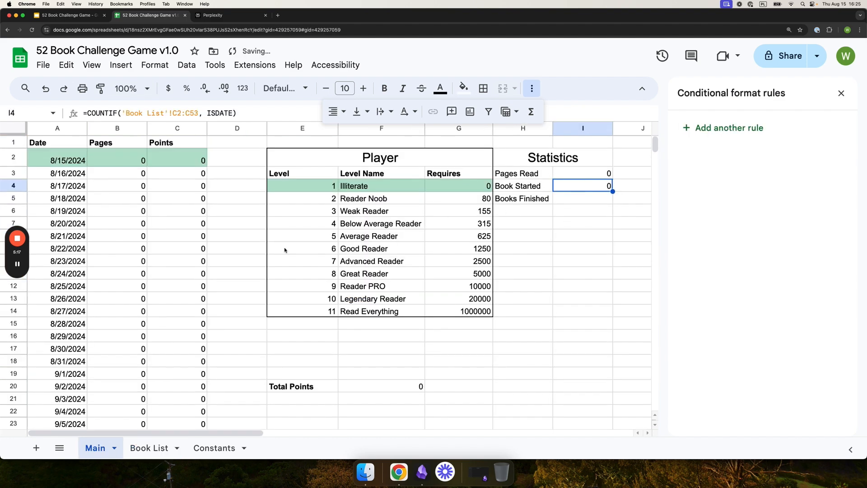
pyautogui.click(16, 266)
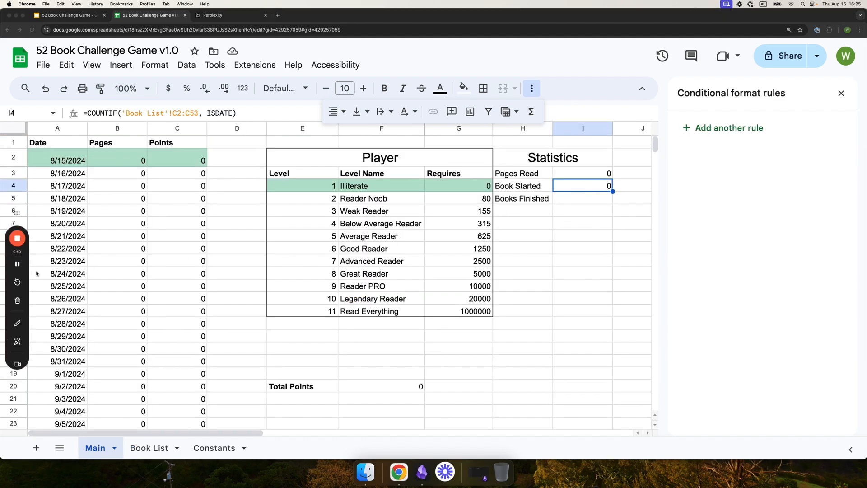
# Switch to Perplexity and ask how to count the cells in a provided range that are dates in Google Spreadsheet.
pyautogui.click(229, 17)
pyautogui.scroll(-5, 343, 248)
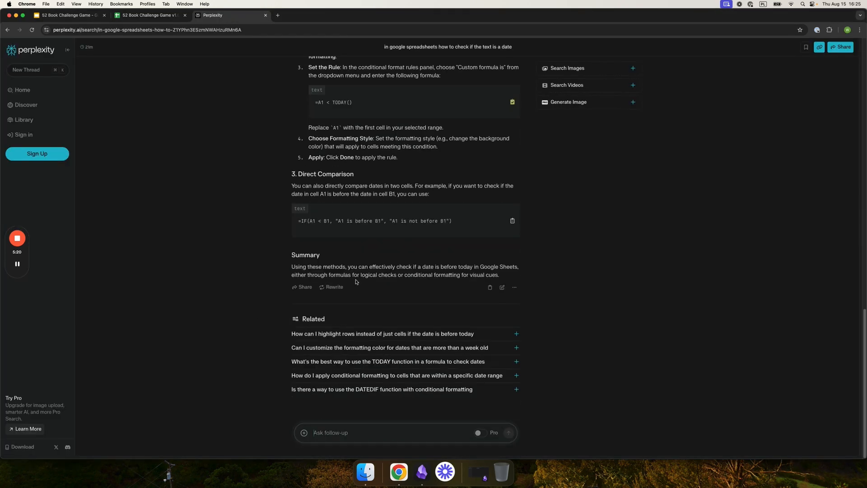
pyautogui.click(334, 431)
pyautogui.write('how in')
pyautogui.write('google spreadsheet co')
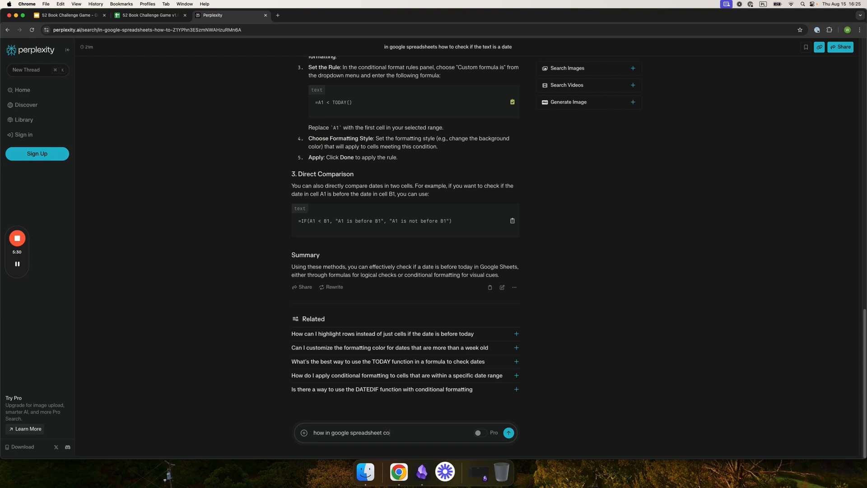
pyautogui.write('unt number of cells in p')
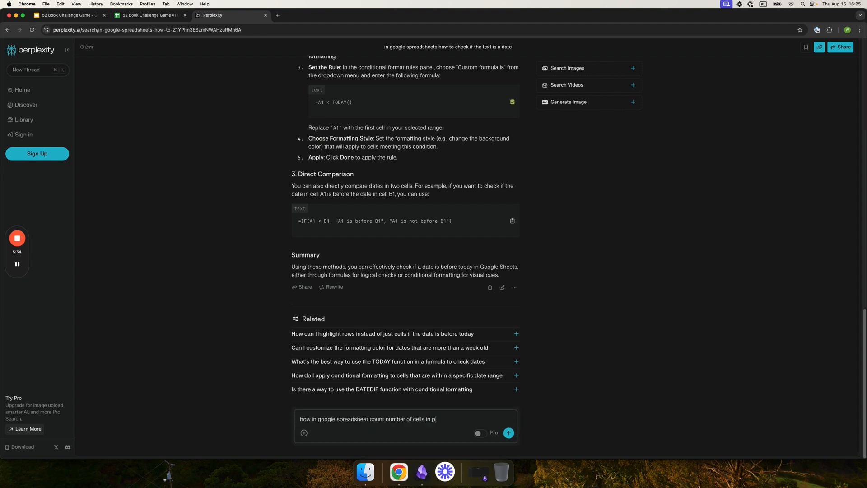
pyautogui.write('rovided range that is a date')
pyautogui.press('Return')
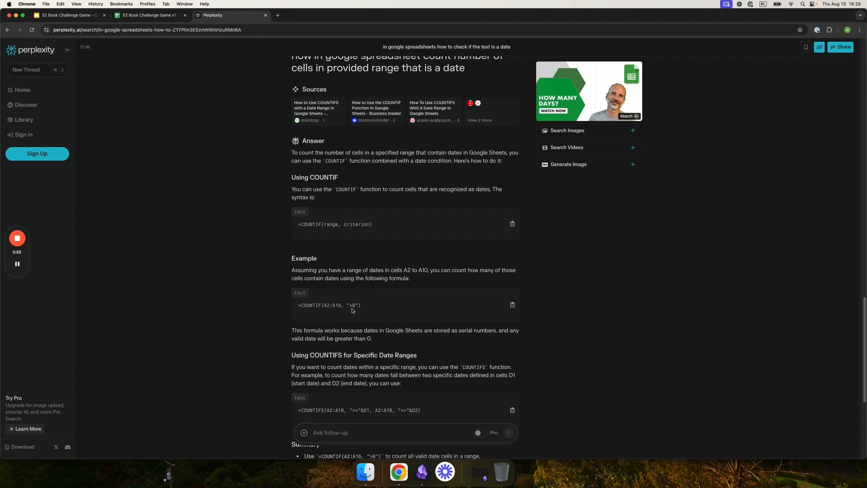
# Return to the spreadsheet and replace the COUNTIF criterion in I4 with ">0", declining the suggested autofill.
pyautogui.click(144, 17)
pyautogui.doubleClick(217, 113)
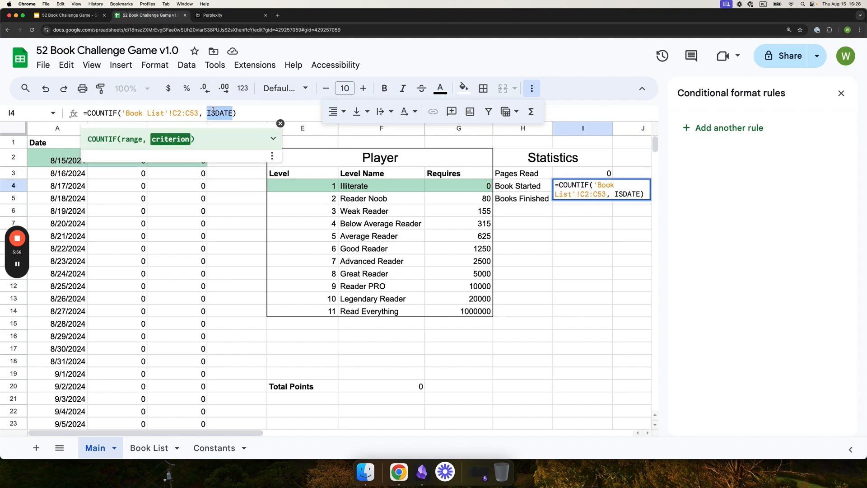
pyautogui.write('">0"')
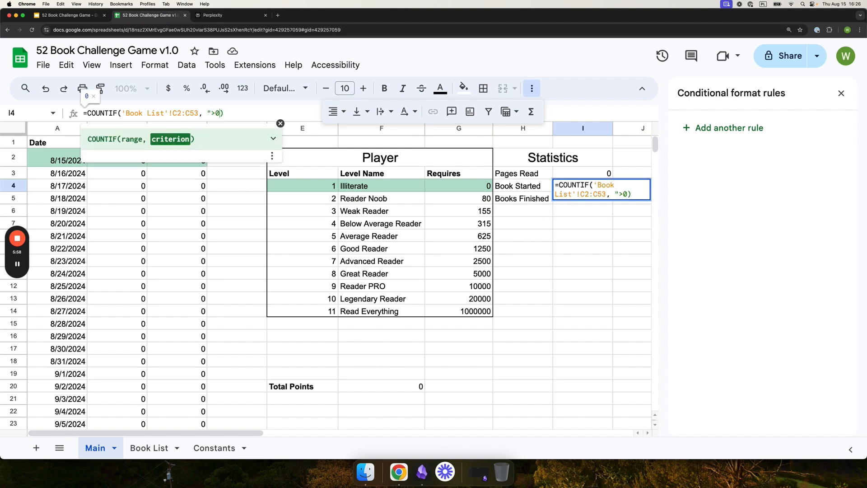
pyautogui.press('Return')
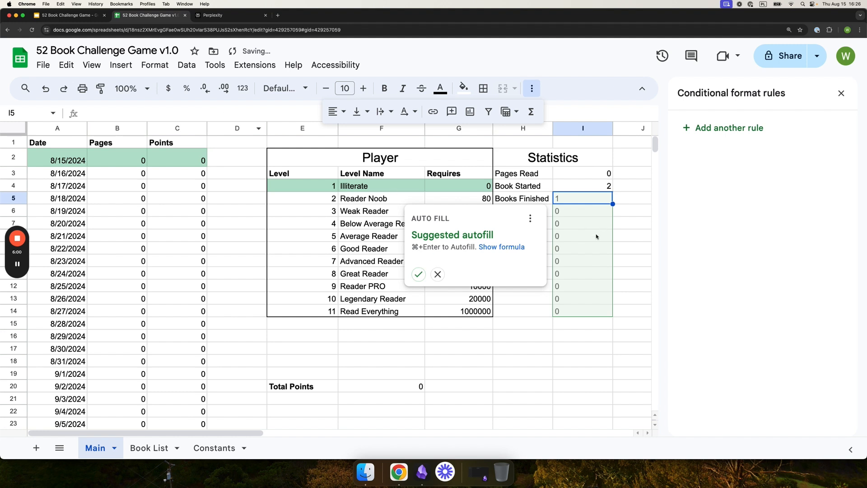
pyautogui.press('Escape')
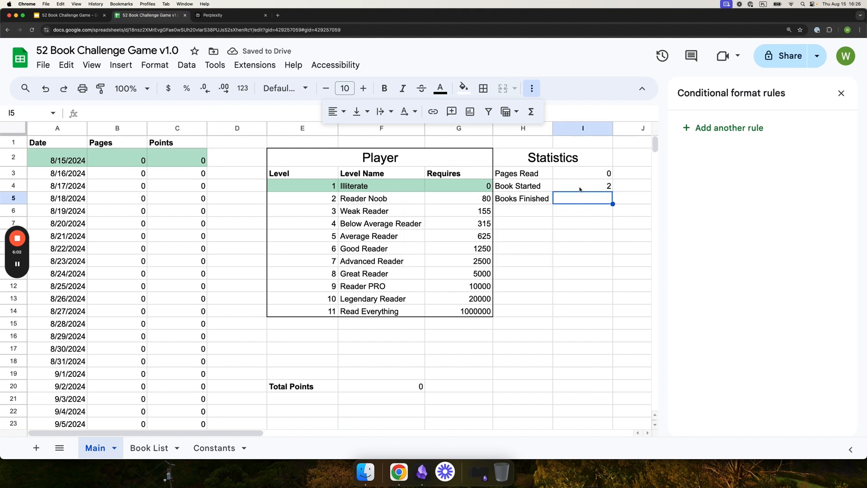
# Copy the Book Started formula into I5 for Books Finished and change its range to 'Book List'!D2:D53.
pyautogui.click(580, 189)
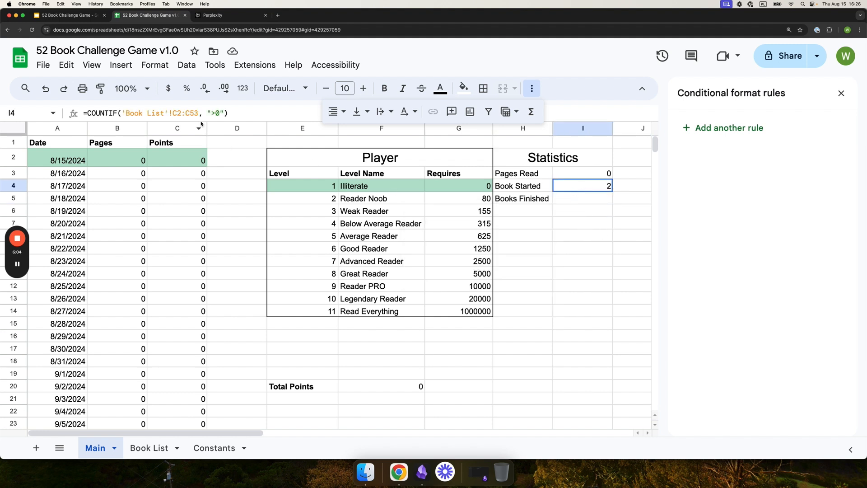
pyautogui.tripleClick(200, 113)
pyautogui.hotkey('ctrl', 'c')
pyautogui.click(592, 202)
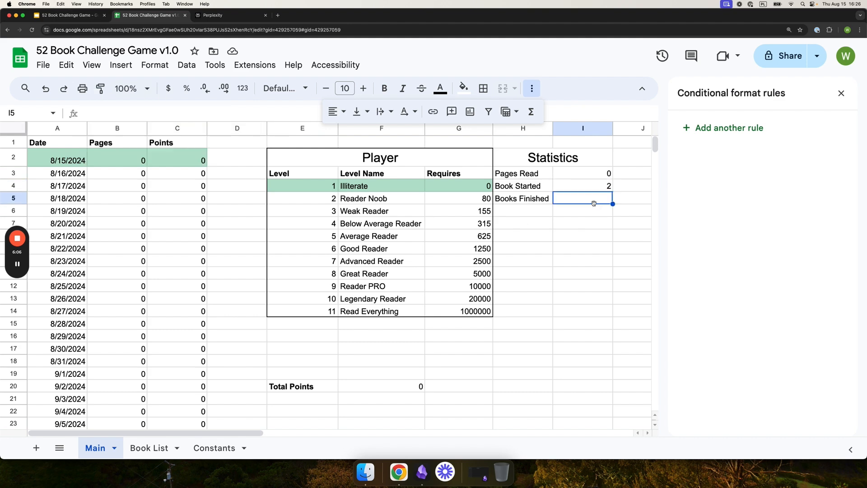
pyautogui.hotkey('ctrl', 'v')
pyautogui.click(177, 113)
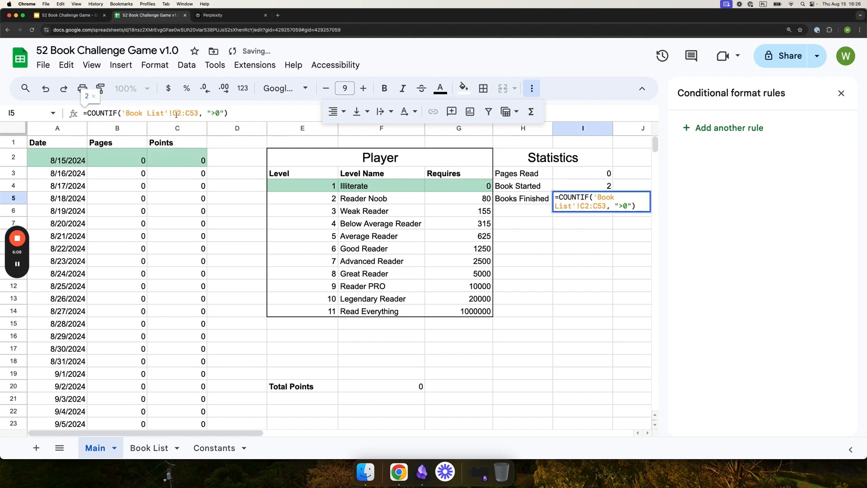
pyautogui.press('BackSpace')
pyautogui.write('D')
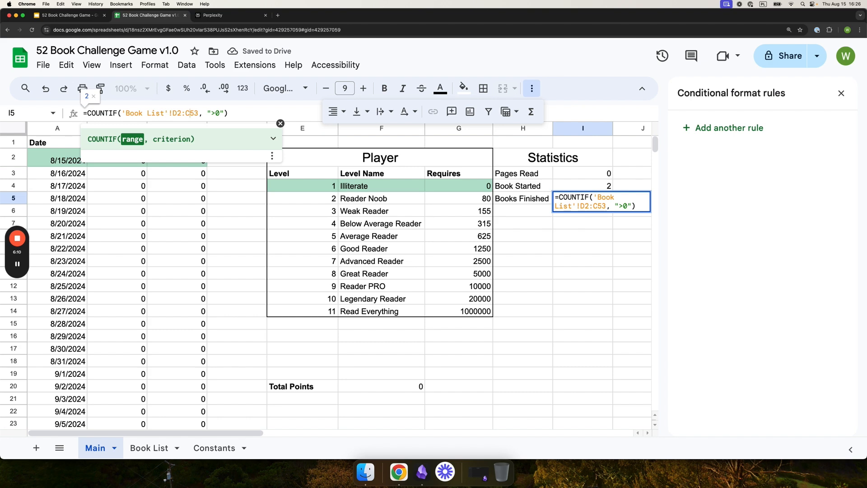
pyautogui.press('Return')
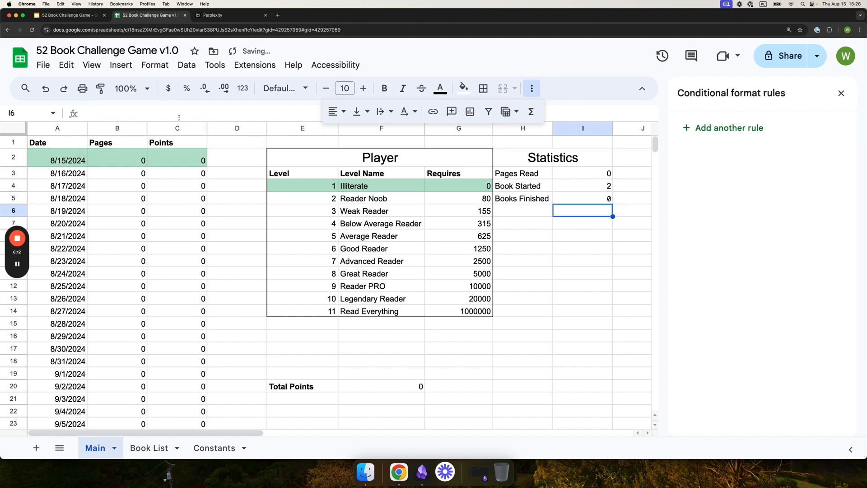
# Enter 10/15/2024 as the finish date of Thinking Fast and Slow in Book List and check the Books Finished count on Main.
pyautogui.click(576, 202)
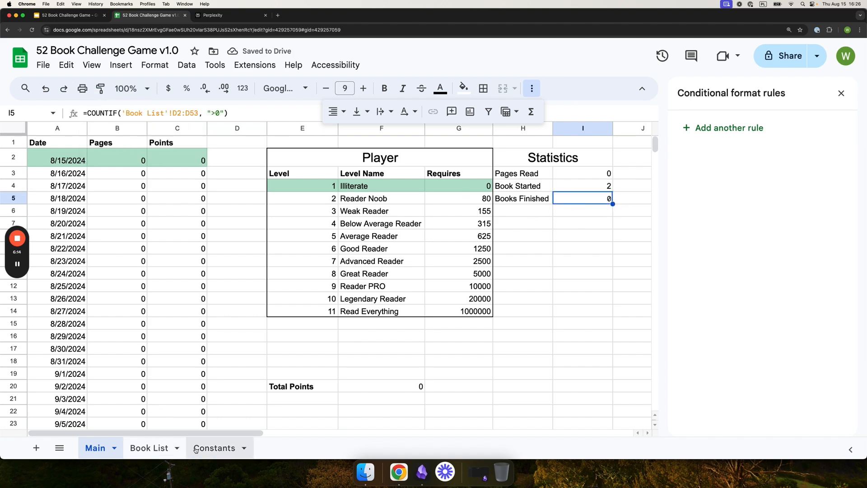
pyautogui.click(149, 447)
pyautogui.scroll(10, 256, 193)
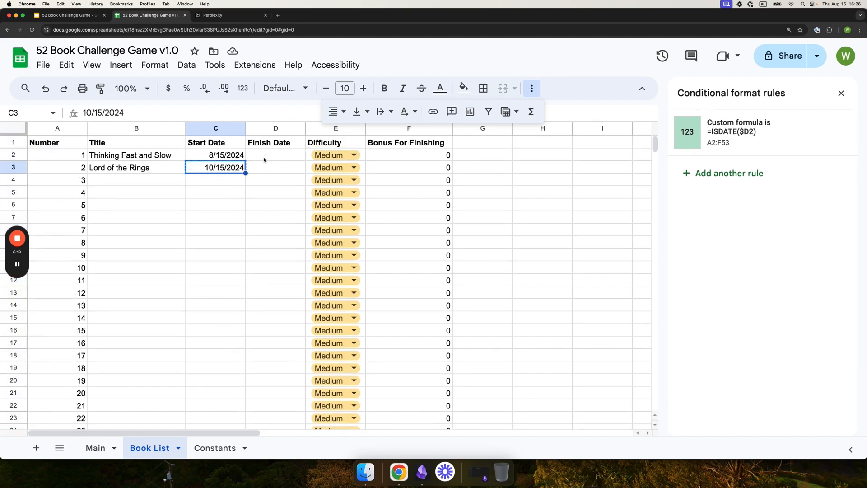
pyautogui.click(265, 155)
pyautogui.hotkey('ctrl', ';')
pyautogui.click(264, 181)
pyautogui.click(96, 452)
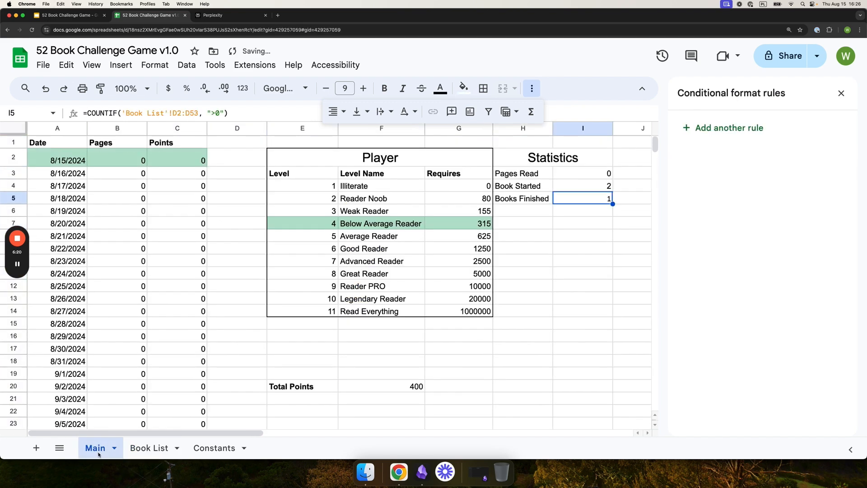
# Delete the test finish date from D2 in Book List and return to the Main sheet.
pyautogui.click(149, 447)
pyautogui.click(288, 156)
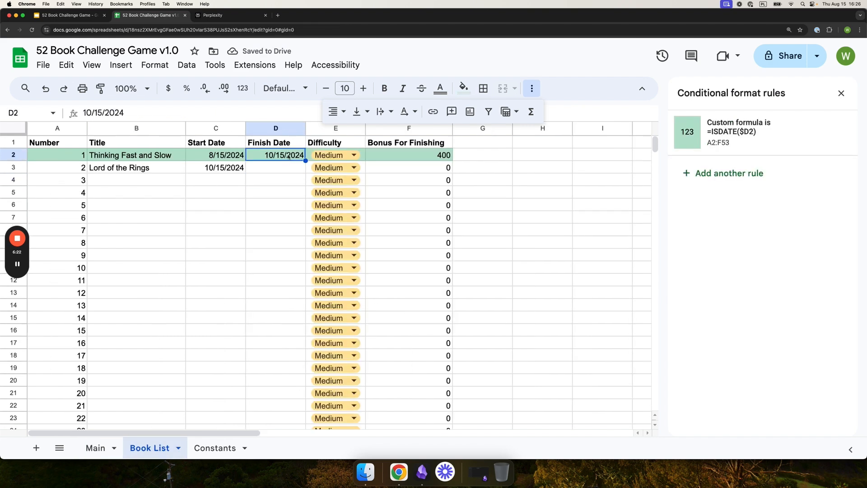
pyautogui.press('Delete')
pyautogui.click(95, 447)
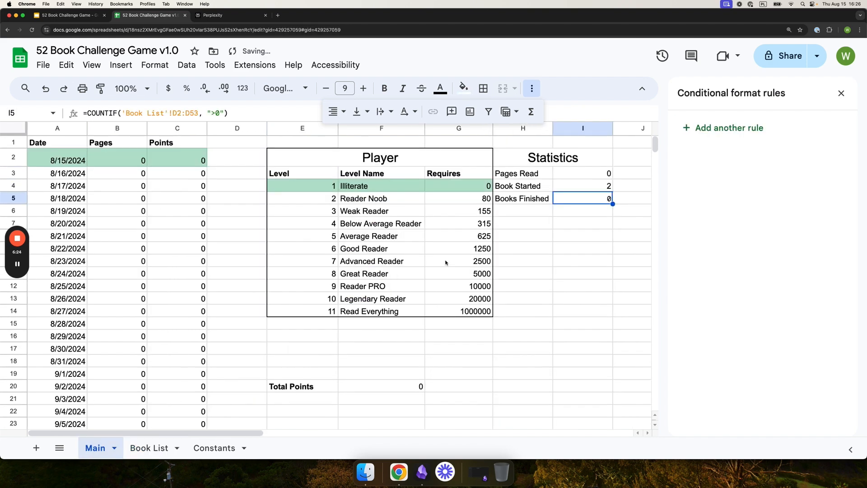
# Add an outer border around the Statistics section in H2:I5.
pyautogui.click(539, 247)
pyautogui.moveTo(515, 151); pyautogui.dragTo(587, 199)
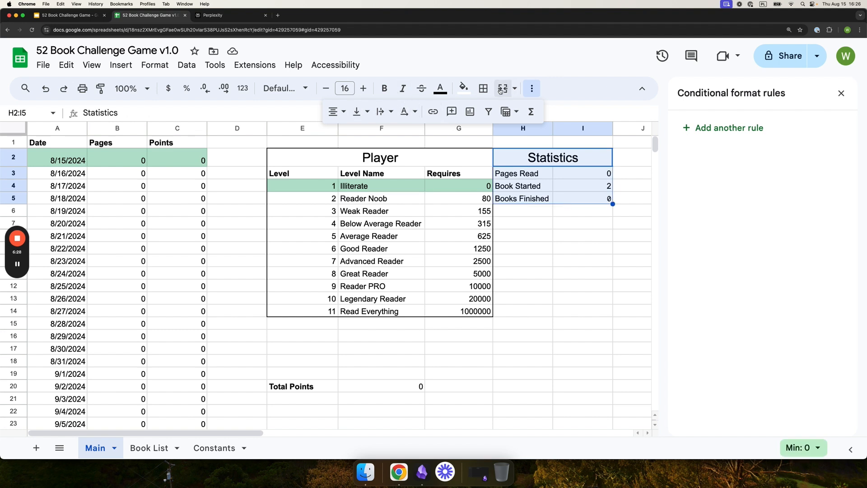
pyautogui.click(480, 92)
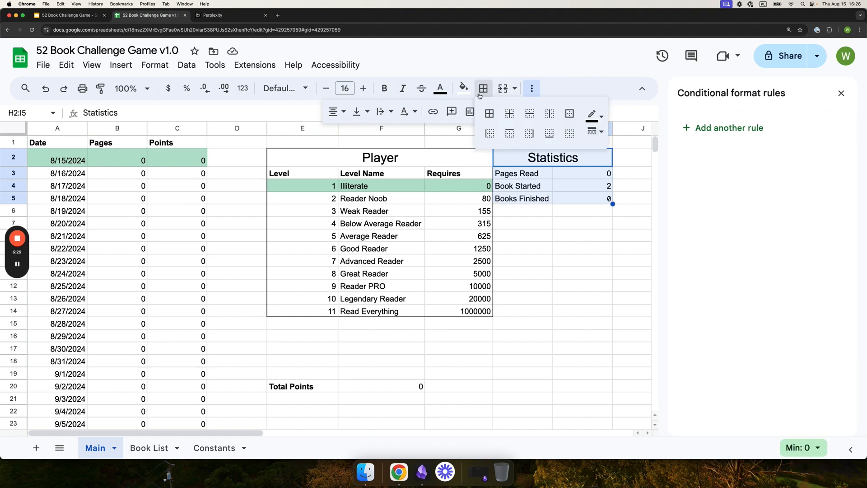
pyautogui.click(569, 113)
pyautogui.click(548, 211)
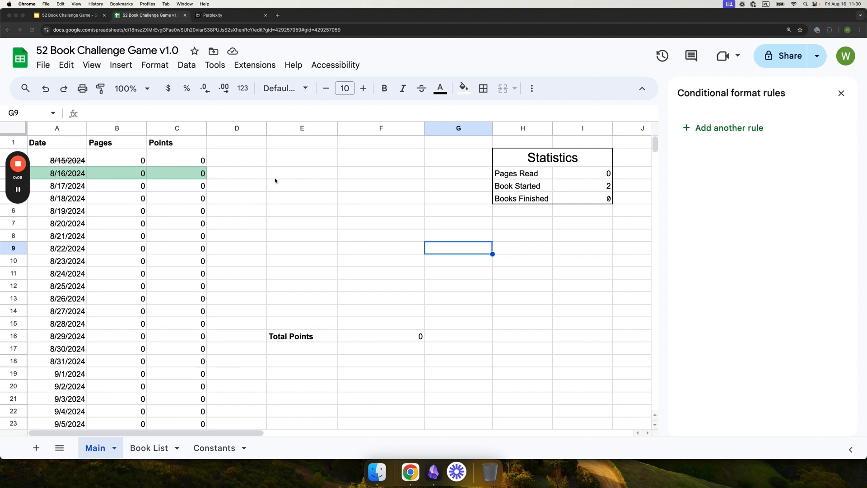
# Review the level table on the Constants sheet and return to the Main sheet.
pyautogui.click(210, 448)
pyautogui.click(209, 448)
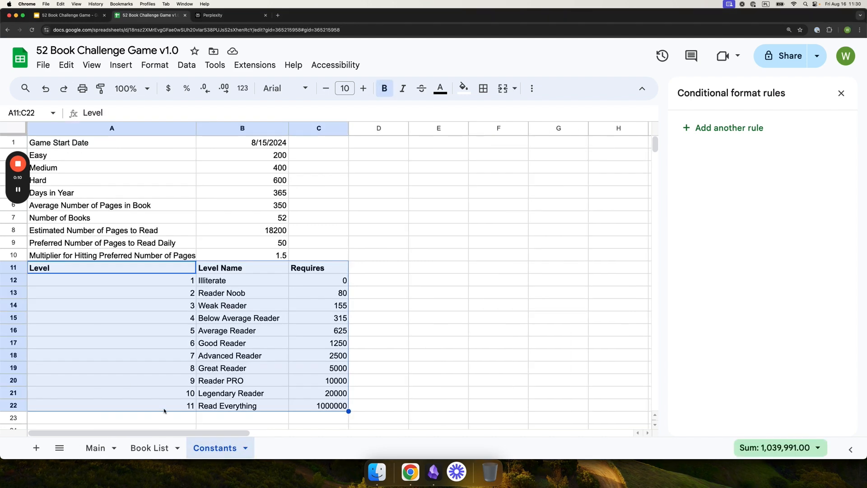
pyautogui.click(101, 448)
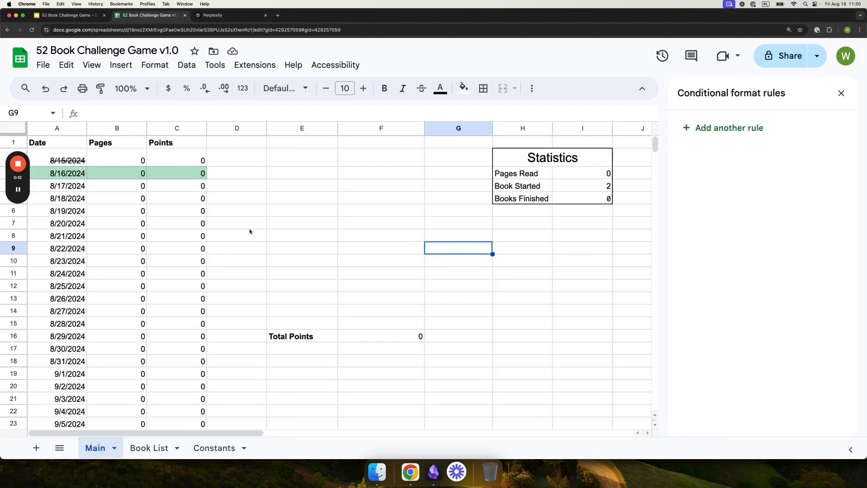
# Enter the label Current Level in cell E3.
pyautogui.click(311, 176)
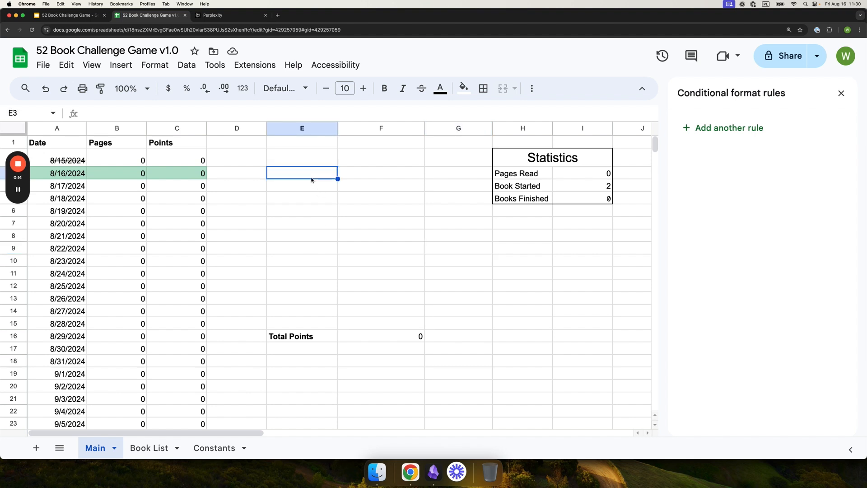
pyautogui.write('Level')
pyautogui.press('BackSpace')
pyautogui.press('BackSpace')
pyautogui.press('BackSpace')
pyautogui.press('BackSpace')
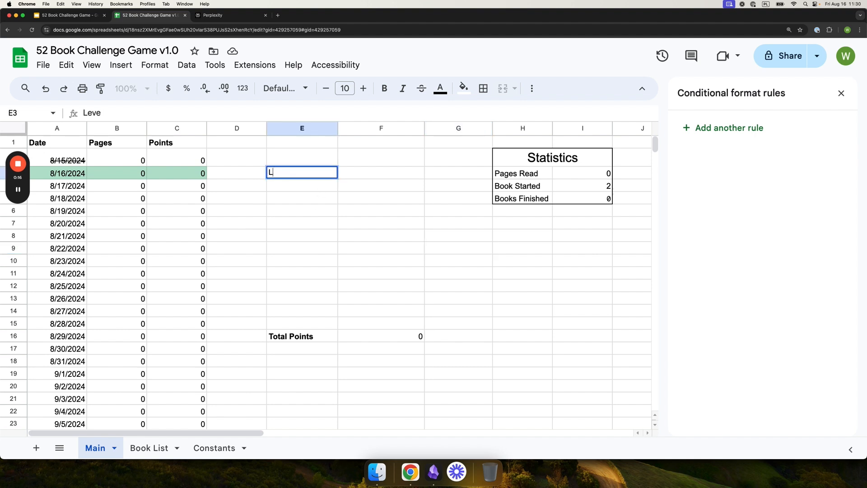
pyautogui.press('BackSpace')
pyautogui.write('Current Level')
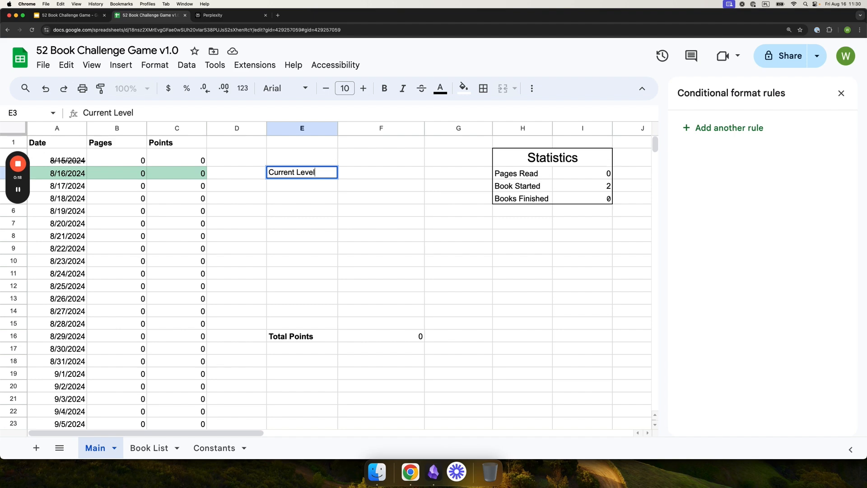
pyautogui.press('Return')
# Enter in F3 the formula =INDEX(Constants!A12:A22, MATCH(MAX(IFERROR(FILTER(Constants!C12:C22, Constants!C12:C22 < F16), {0})), Constants!C12:C22, 0)).
pyautogui.press('Up')
pyautogui.press('Right')
pyautogui.write('=')
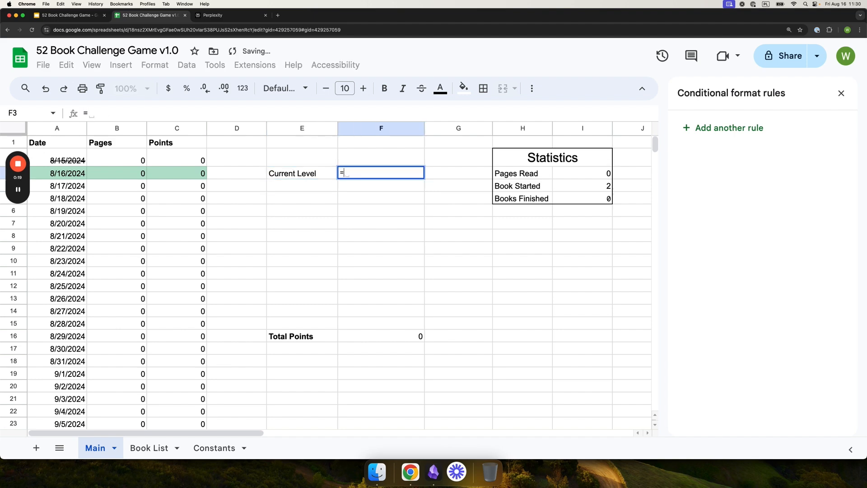
pyautogui.press('cmd+v')
pyautogui.click(91, 113)
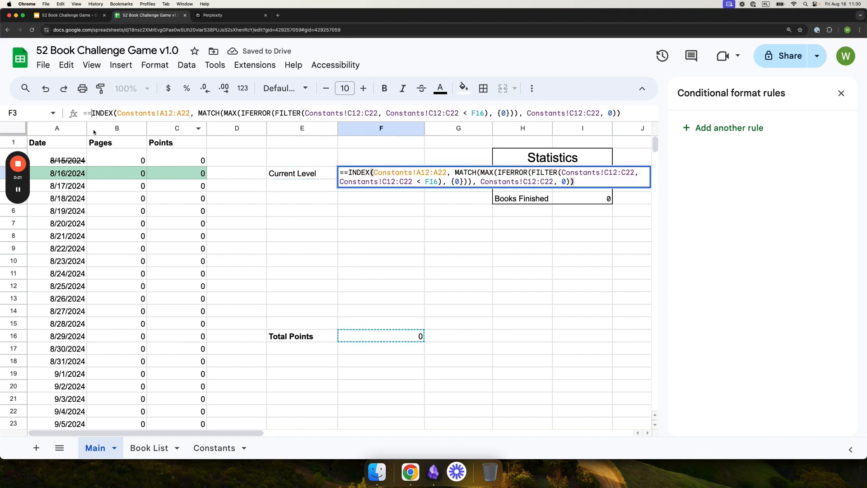
pyautogui.press('BackSpace')
pyautogui.press('Return')
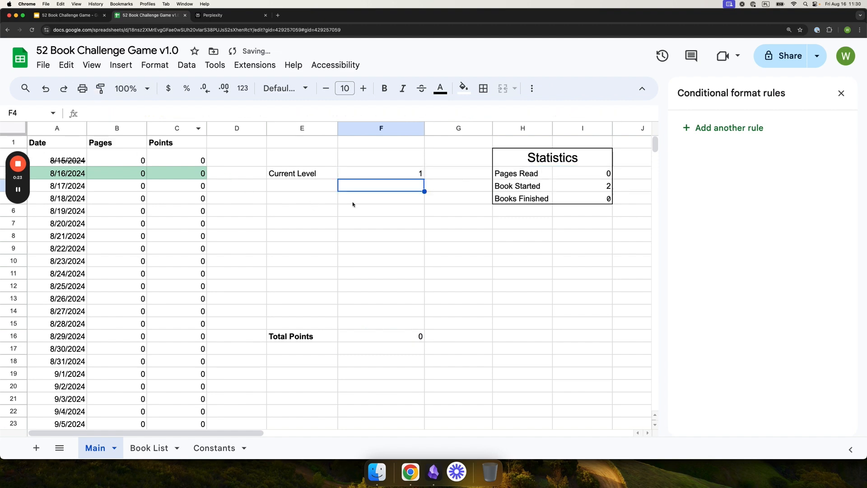
# Review the sources of the Current Level formula: the Total Points cell and the level numbers in A12:A22 on Constants.
pyautogui.click(375, 175)
pyautogui.click(396, 340)
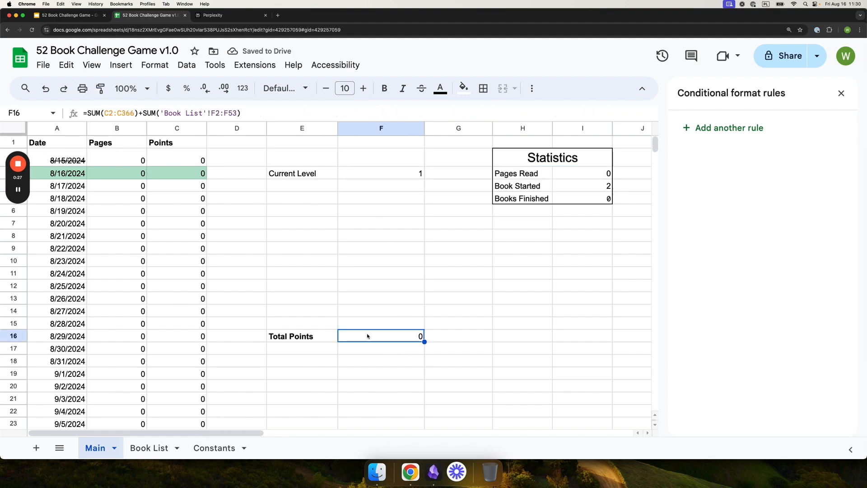
pyautogui.click(216, 448)
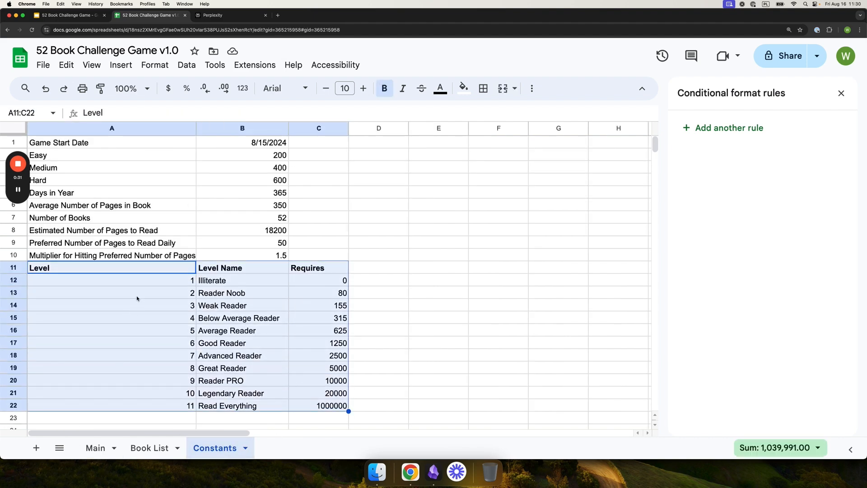
pyautogui.moveTo(137, 283); pyautogui.dragTo(158, 407)
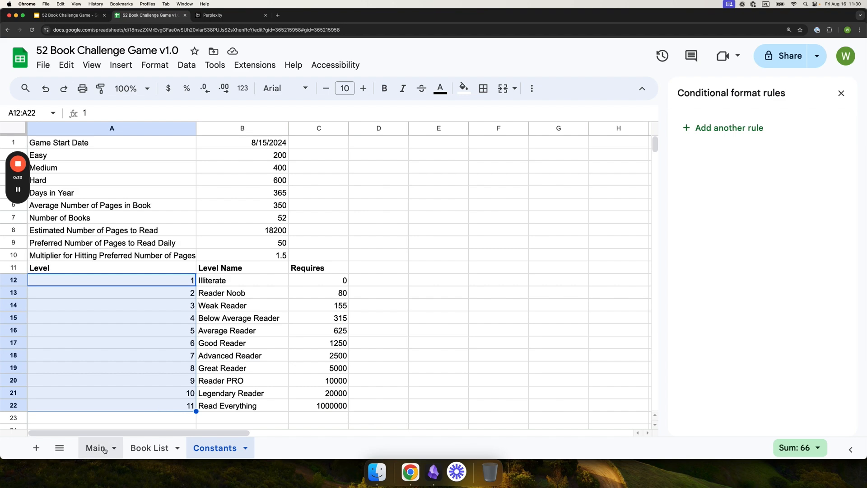
pyautogui.click(104, 448)
# Enter the label Level Name in E4 on the Main sheet.
pyautogui.click(301, 190)
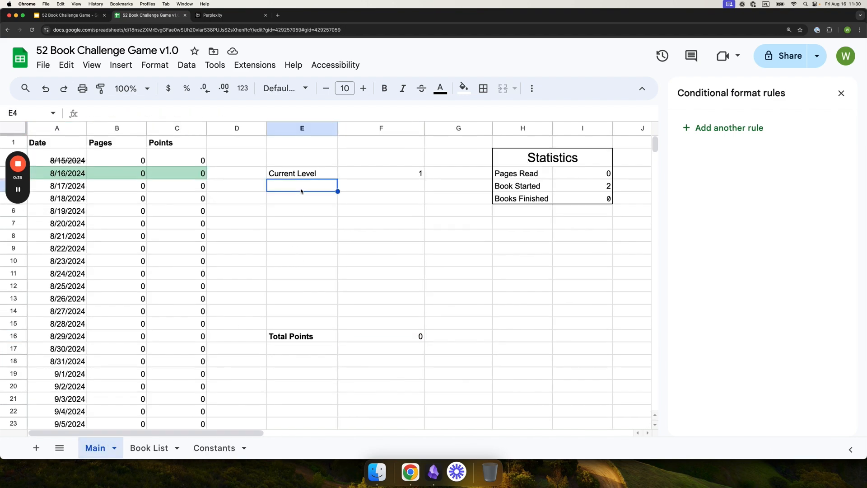
pyautogui.write('Le')
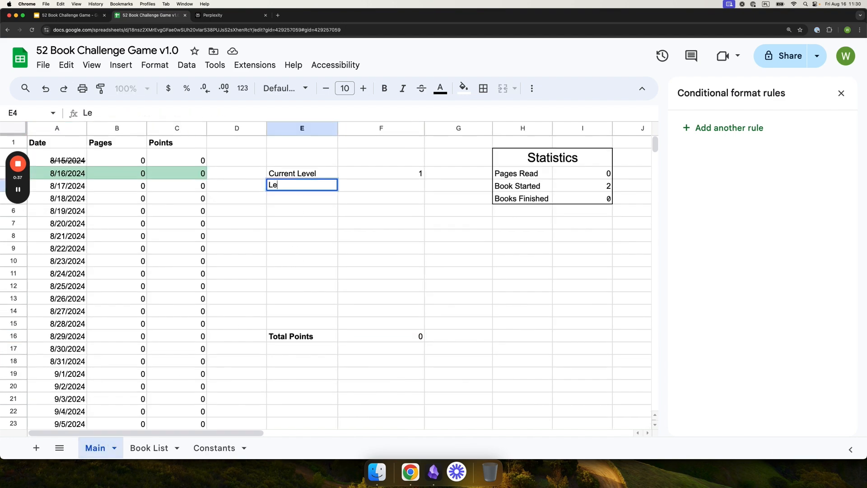
pyautogui.write('velnName')
pyautogui.press('Return')
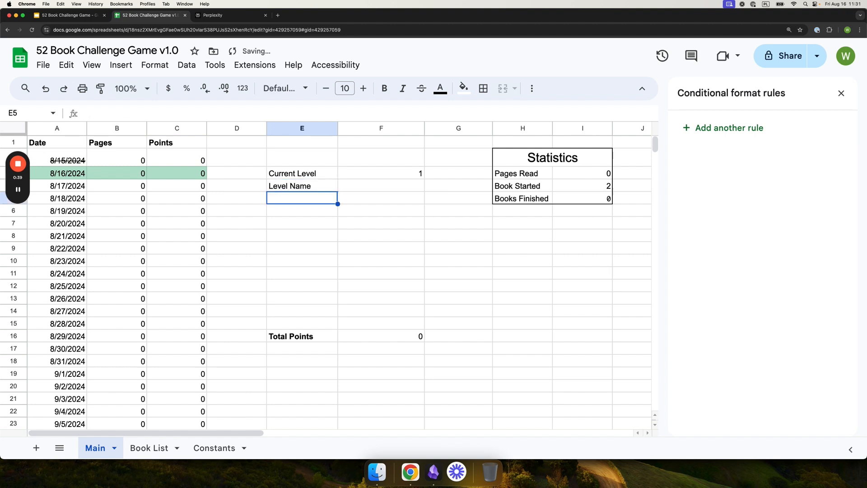
# Copy the Current Level formula into F4 and change its INDEX range to Constants!B12:B22.
pyautogui.press('Right')
pyautogui.press('Up')
pyautogui.click(358, 173)
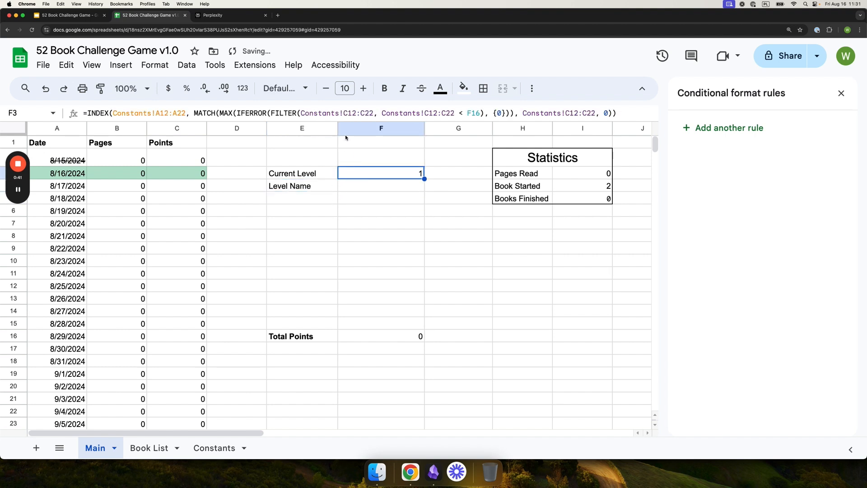
pyautogui.click(345, 111)
pyautogui.press('super+a')
pyautogui.press('super+c')
pyautogui.press('Escape')
pyautogui.click(361, 186)
pyautogui.press('super+v')
pyautogui.click(162, 113)
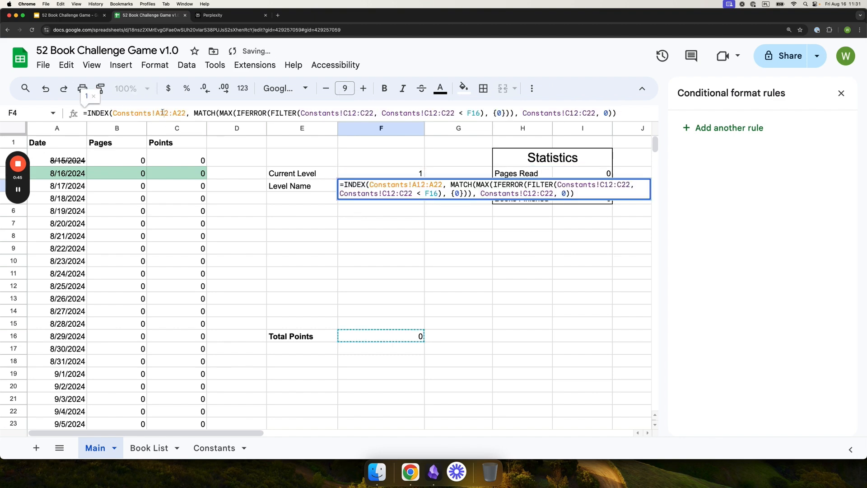
pyautogui.press('BackSpace')
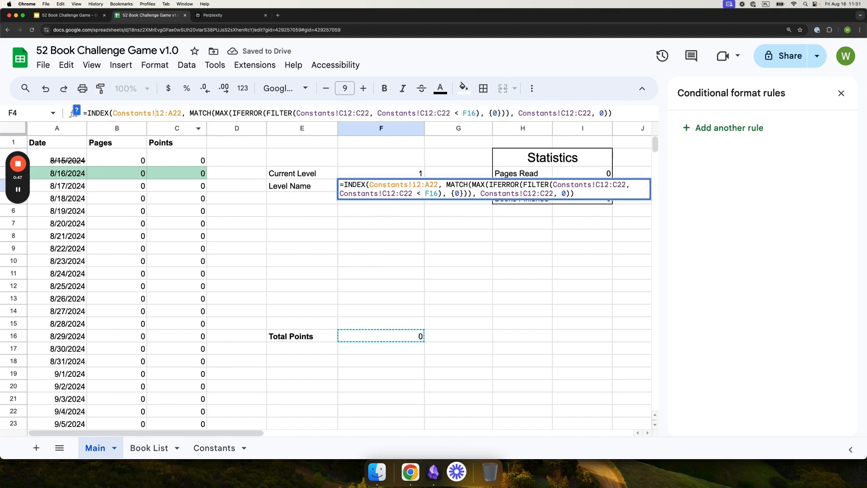
pyautogui.write('B')
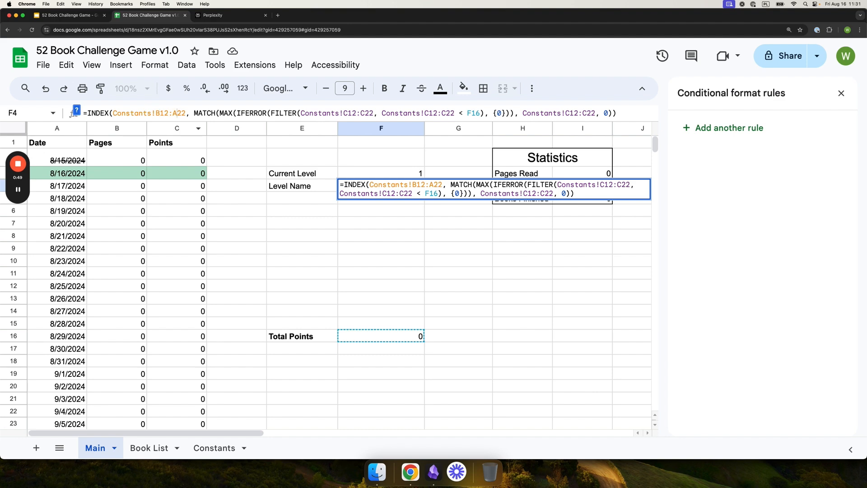
pyautogui.press('Return')
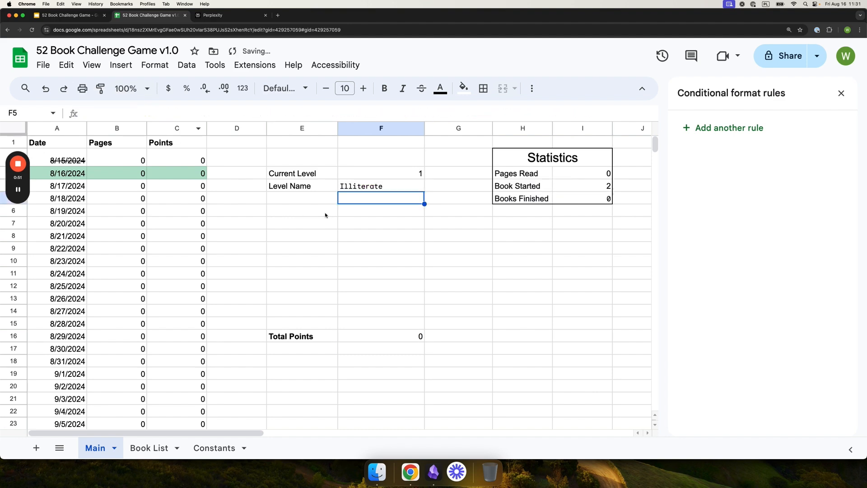
# Set the level name in F4 to font size 10 and the default font.
pyautogui.press('Up')
pyautogui.click(363, 88)
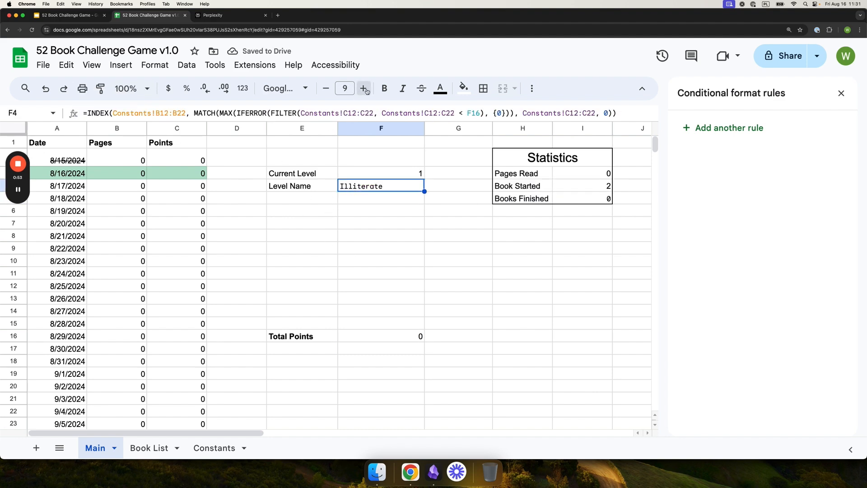
pyautogui.click(284, 88)
pyautogui.click(306, 165)
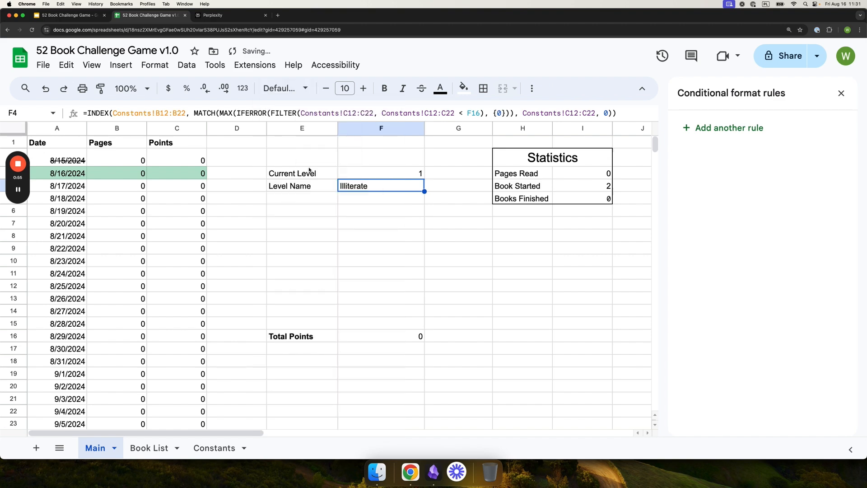
pyautogui.click(376, 209)
pyautogui.click(377, 191)
pyautogui.click(304, 220)
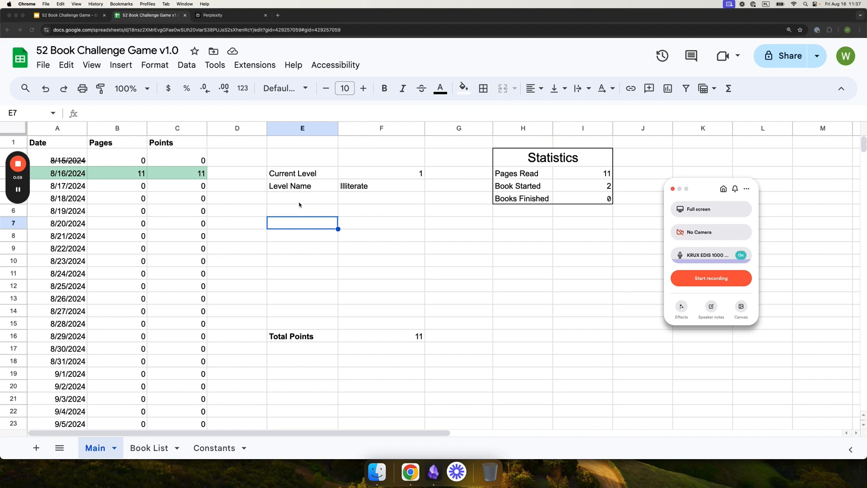
# Enter the label Next Level Threshold in E5 and widen column E to fit it.
pyautogui.click(299, 203)
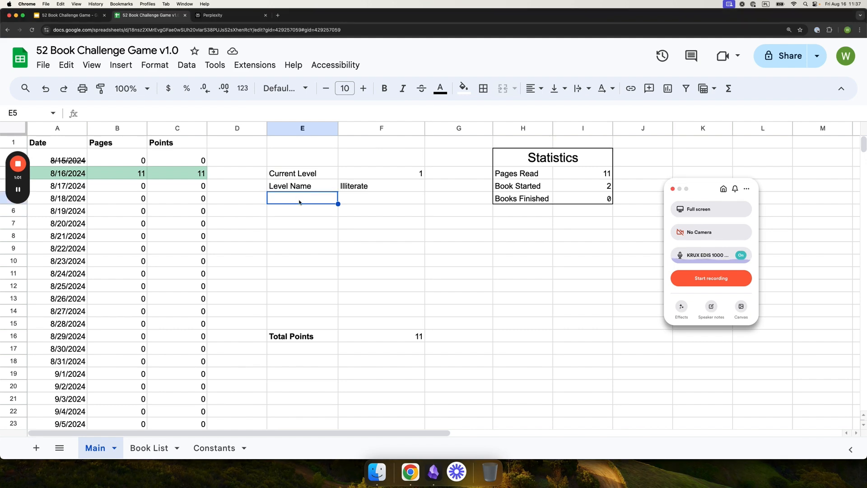
pyautogui.write('Next')
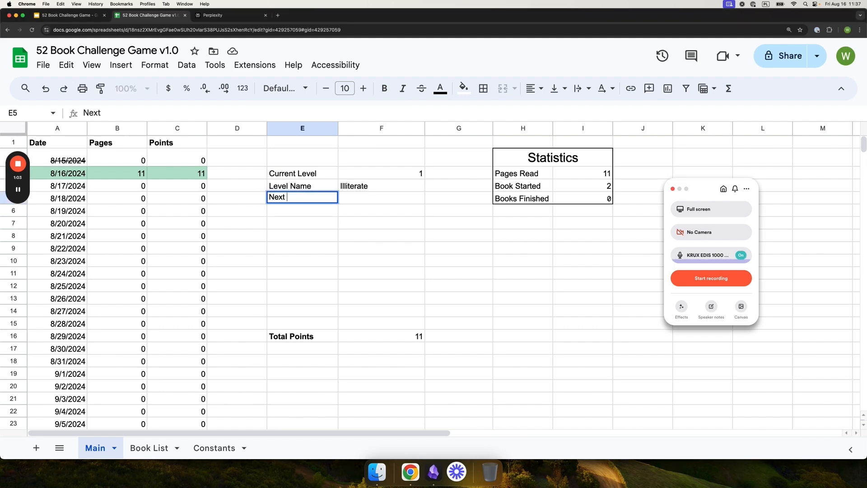
pyautogui.write('Level Threshold')
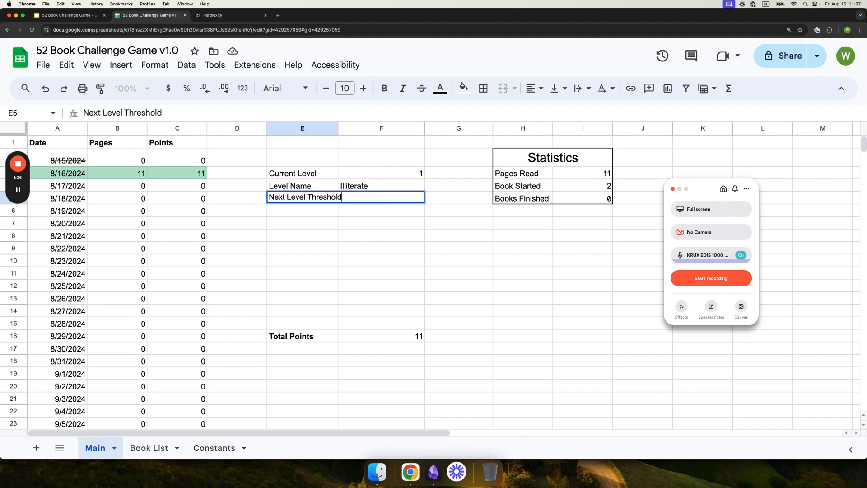
pyautogui.press('Return')
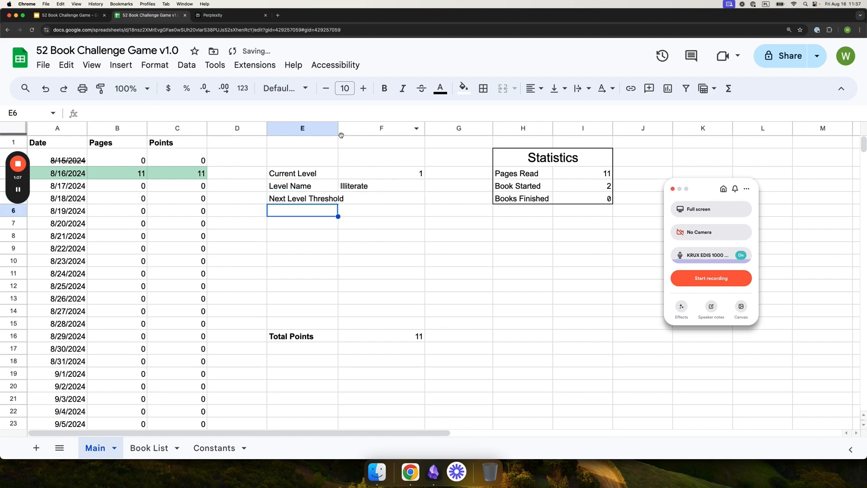
pyautogui.moveTo(338, 129); pyautogui.dragTo(347, 128)
pyautogui.click(393, 201)
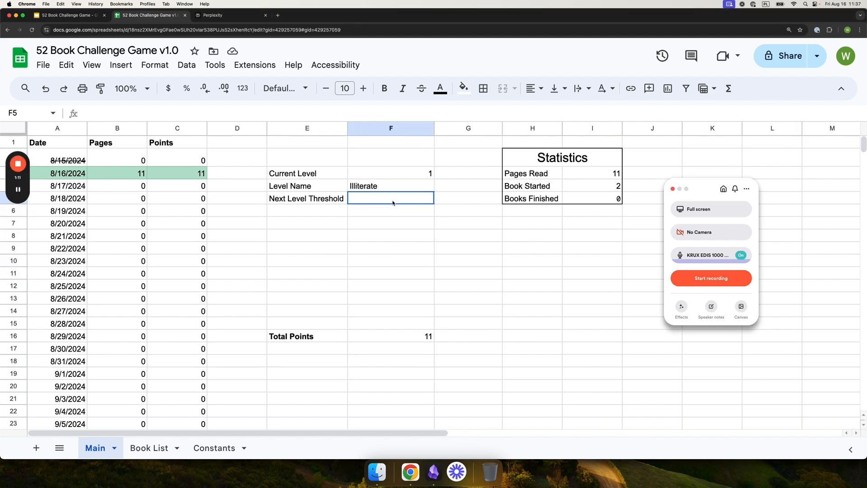
# Enter the next level threshold formula =MIN(FILTER(Constants!C12:C22, Constants!C12:C22 > F16)) in F5.
pyautogui.press('cmd+v')
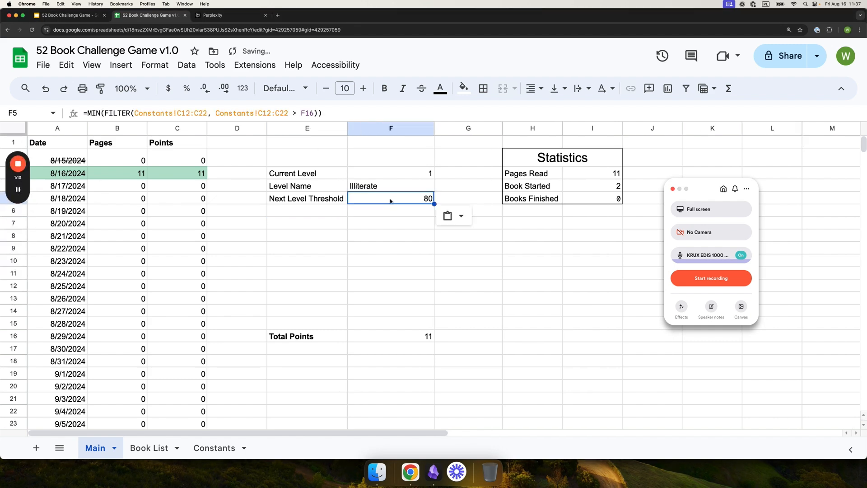
pyautogui.press('Return')
pyautogui.press('Return')
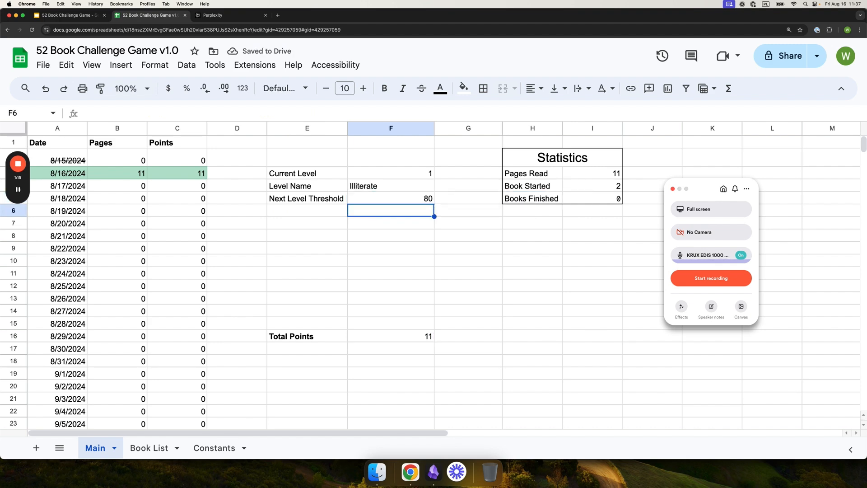
# Enter =F16/F5 in E6 to calculate the share of the next level threshold reached by total points.
pyautogui.click(319, 212)
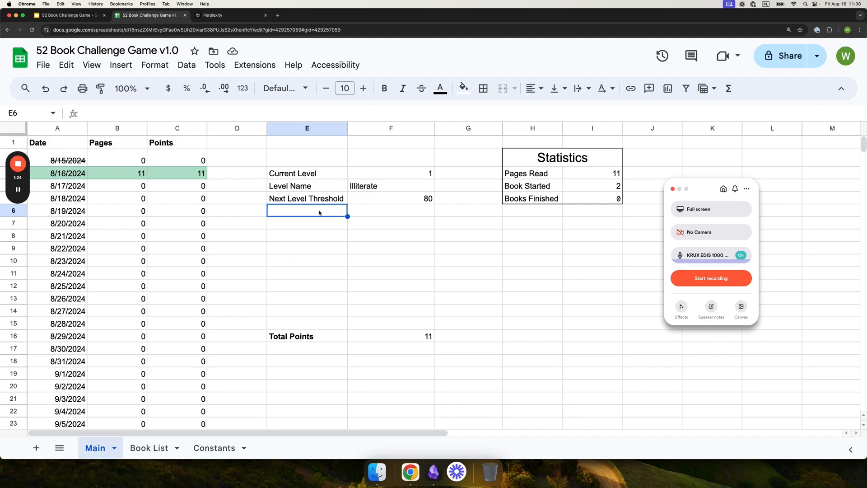
pyautogui.write('=')
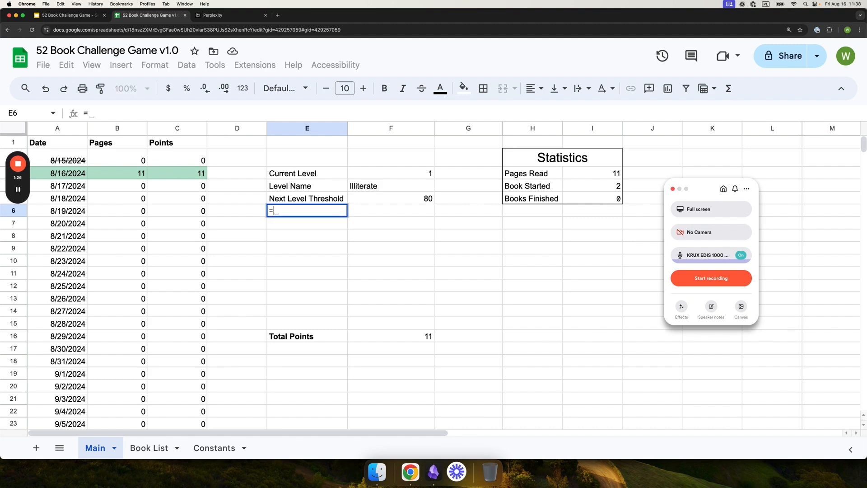
pyautogui.click(404, 338)
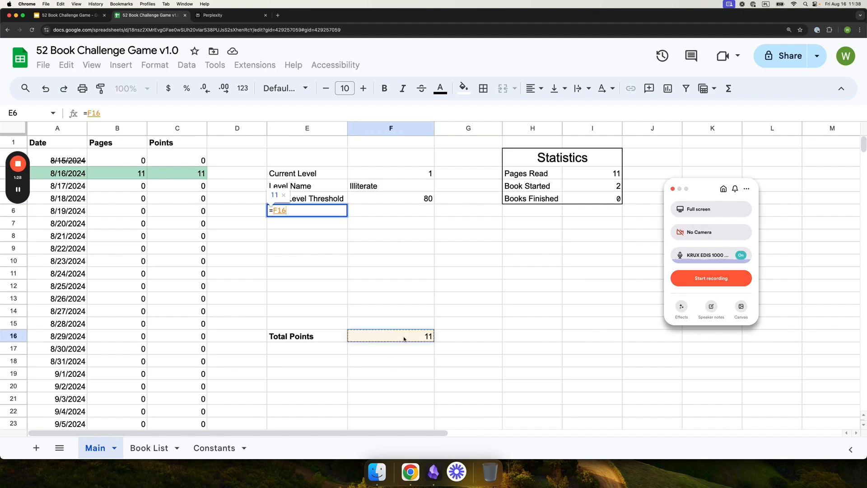
pyautogui.write('/')
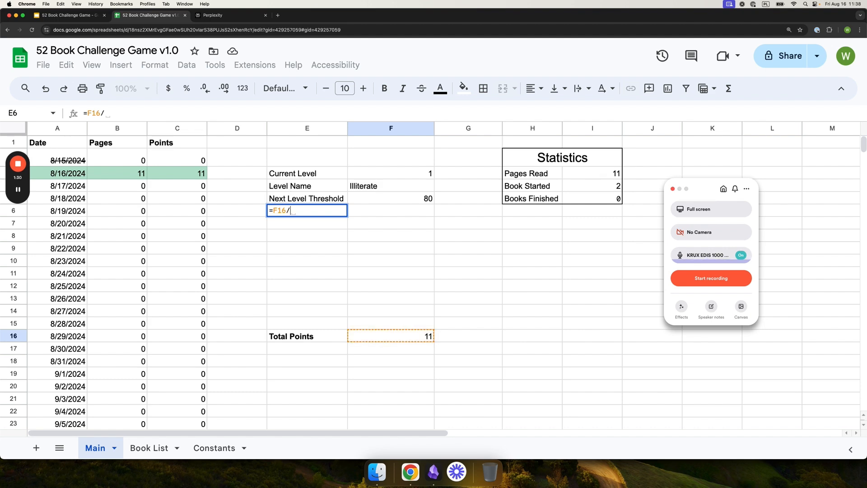
pyautogui.click(413, 199)
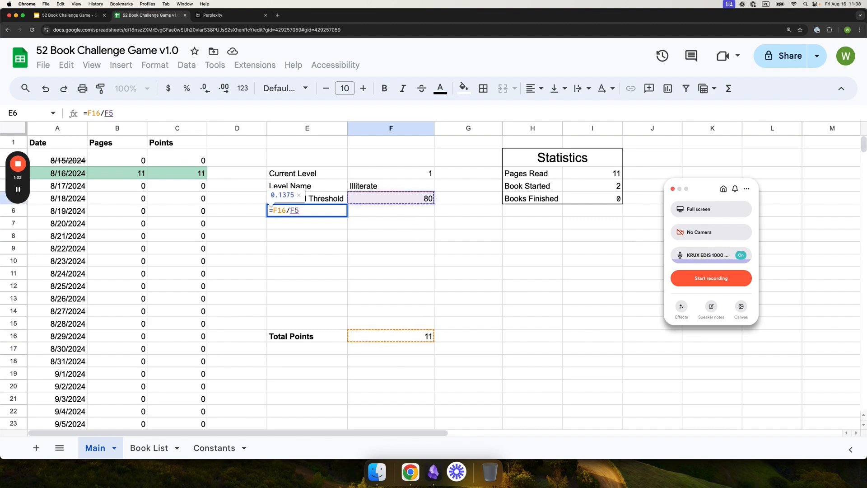
pyautogui.press('Return')
# Enter =1-E6 in F6 to calculate the remaining share of the next level threshold.
pyautogui.click(361, 212)
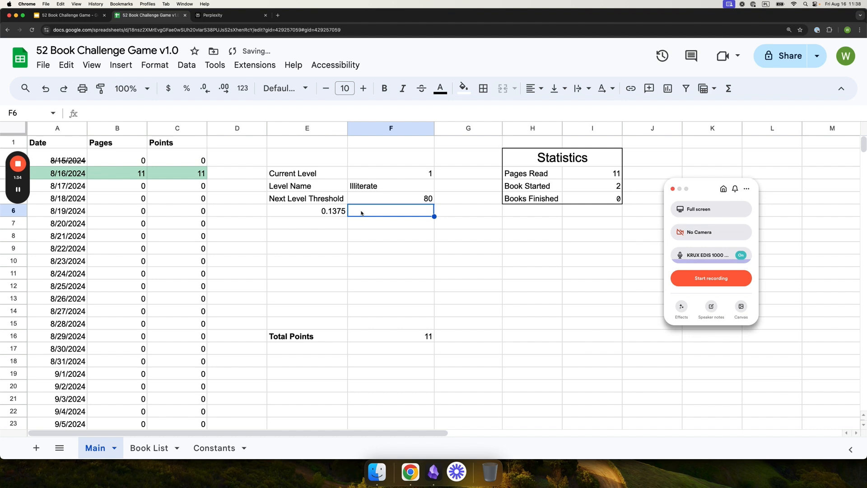
pyautogui.write('=')
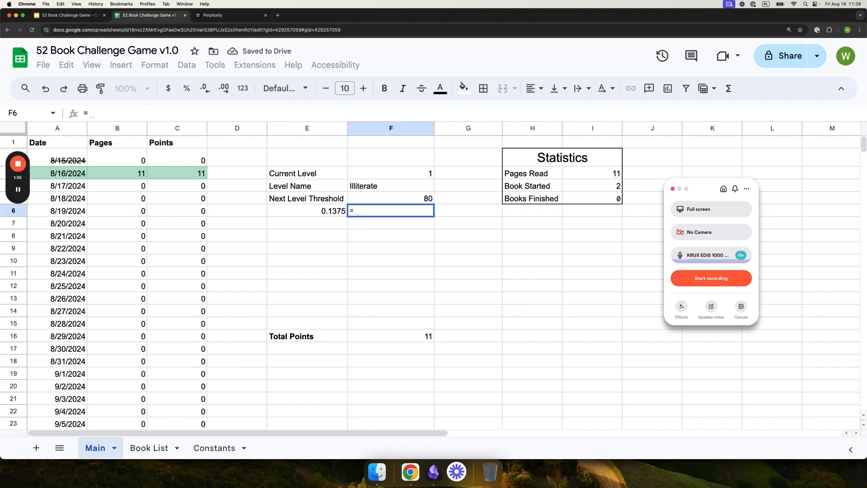
pyautogui.write('1-')
pyautogui.click(333, 211)
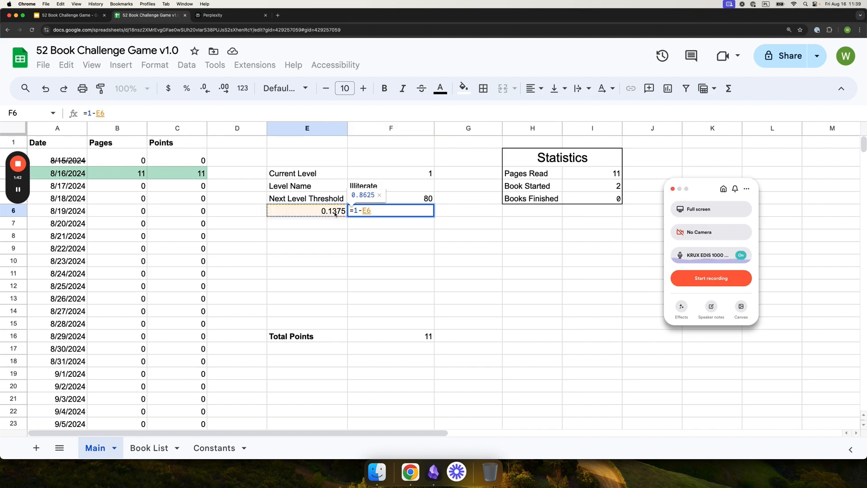
pyautogui.press('Return')
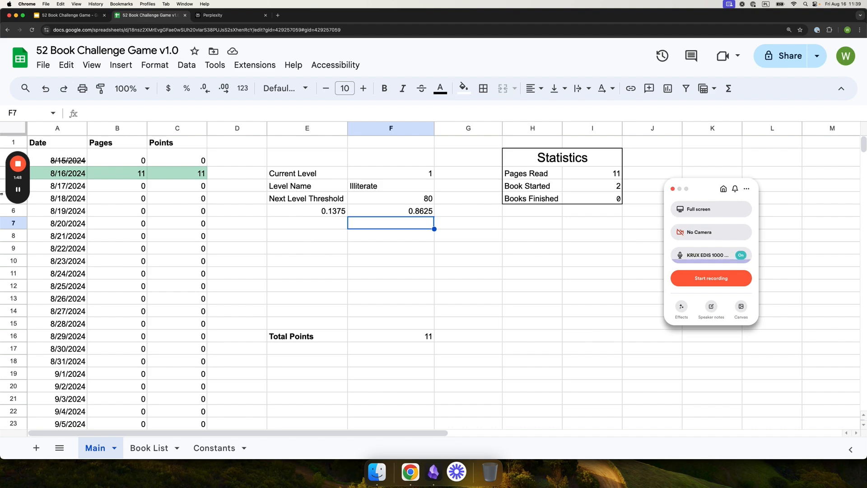
# Create a progress bar in E7 with =SPARKLINE(E6:F6, {"charttype", "bar"; "color1", "blue"; "color2", "gray"}).
pyautogui.click(324, 227)
pyautogui.click(152, 114)
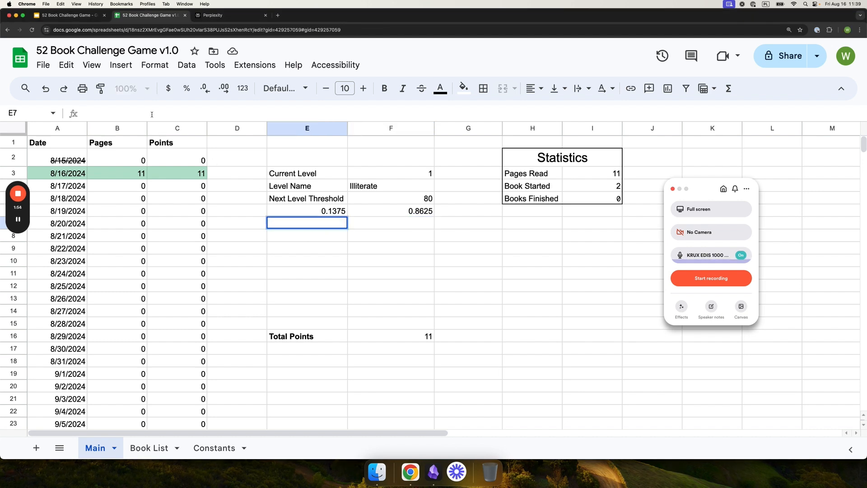
pyautogui.write('=SPARKLINE(E6:F6, {"charttype", "bar"; "color1", "blue"; "color2", "gray"})')
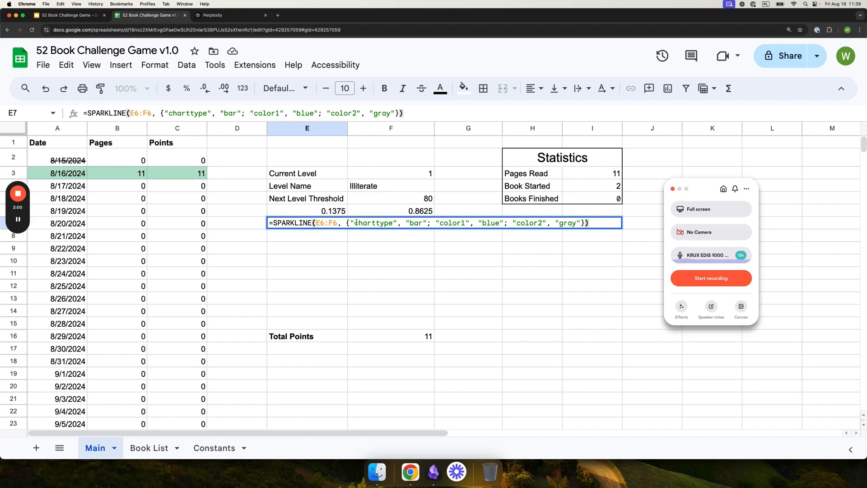
pyautogui.press('Return')
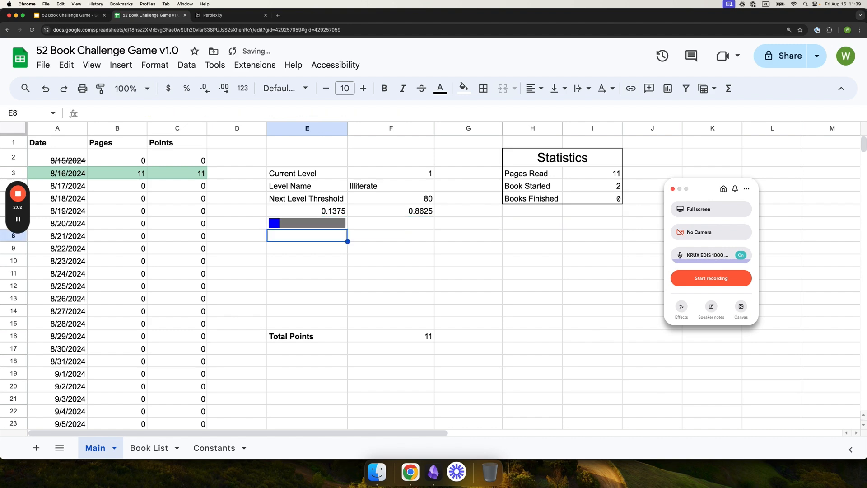
pyautogui.press('Up')
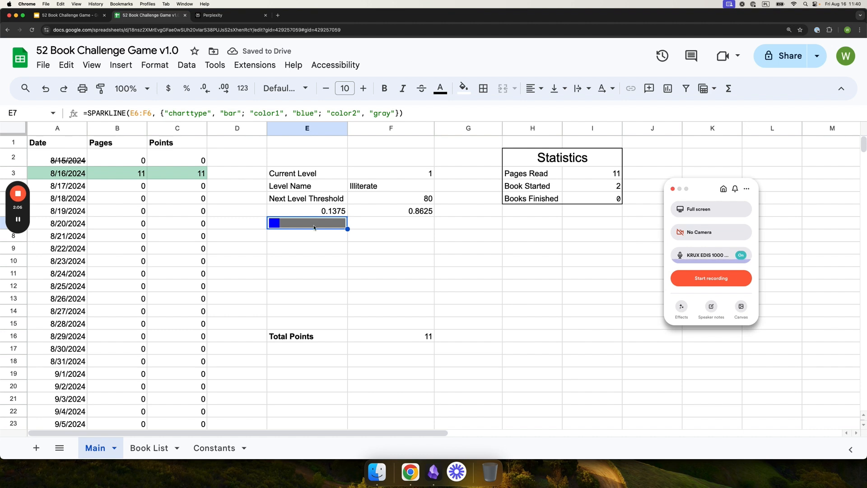
pyautogui.press('Up')
pyautogui.press('Right')
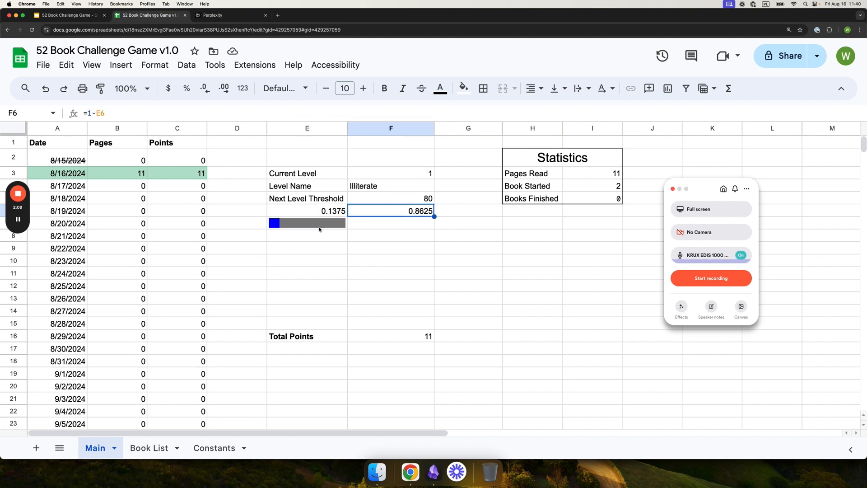
pyautogui.click(286, 225)
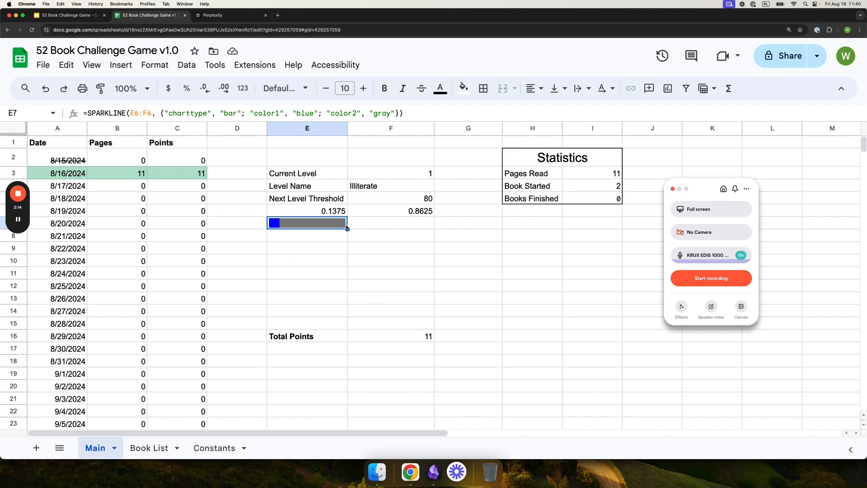
pyautogui.click(433, 199)
pyautogui.click(302, 225)
# Set the pages for 8/16/2024 in B3 to 40 to test the progress bar.
pyautogui.click(139, 175)
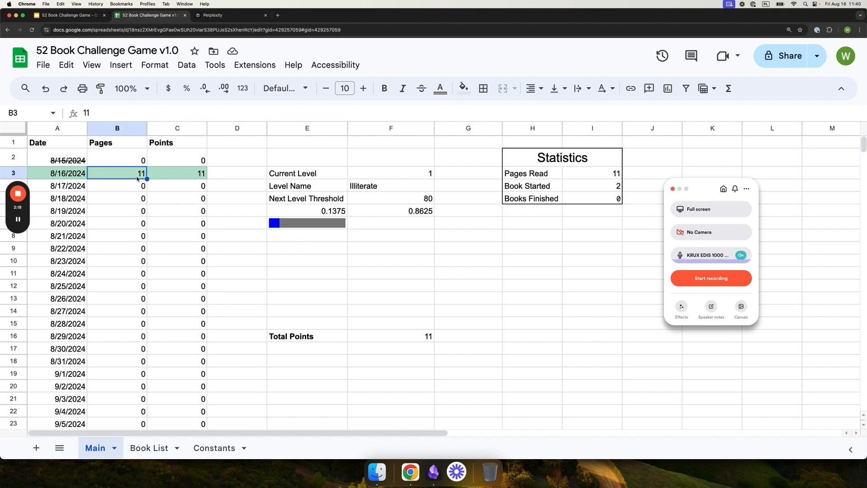
pyautogui.write('40')
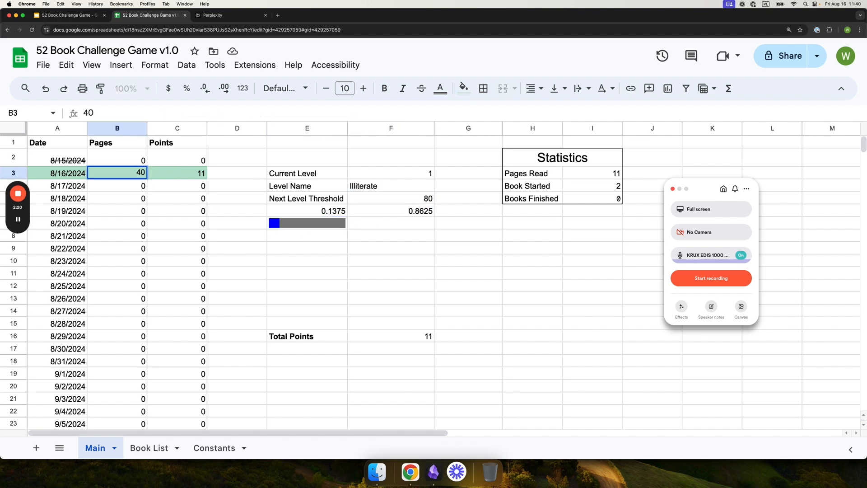
pyautogui.press('Return')
pyautogui.click(291, 225)
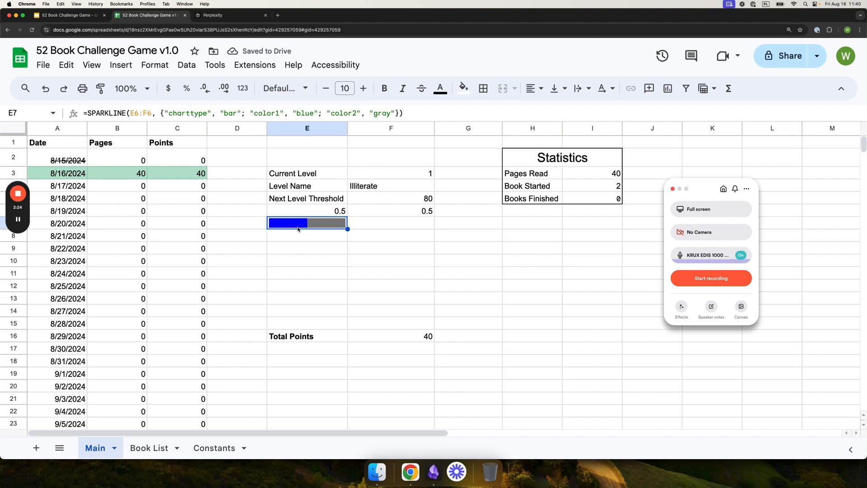
# Set the pages for 8/16/2024 in B3 to 0 to test the empty progress bar.
pyautogui.click(137, 173)
pyautogui.write('0')
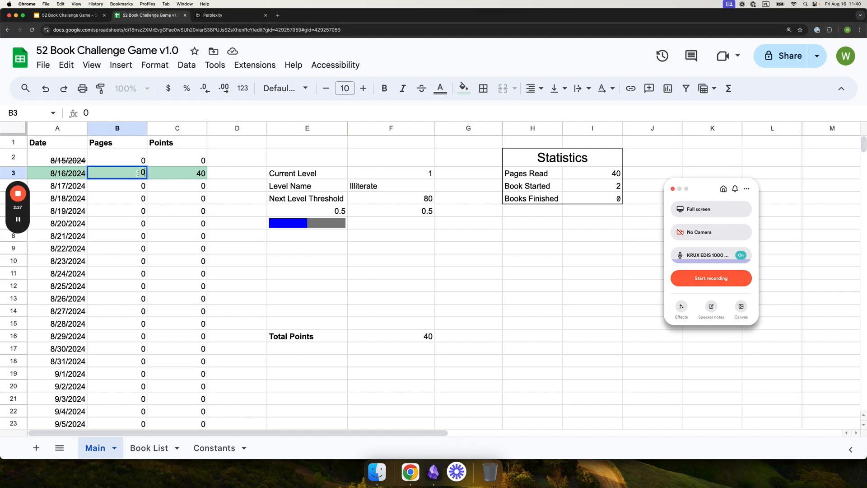
pyautogui.press('Return')
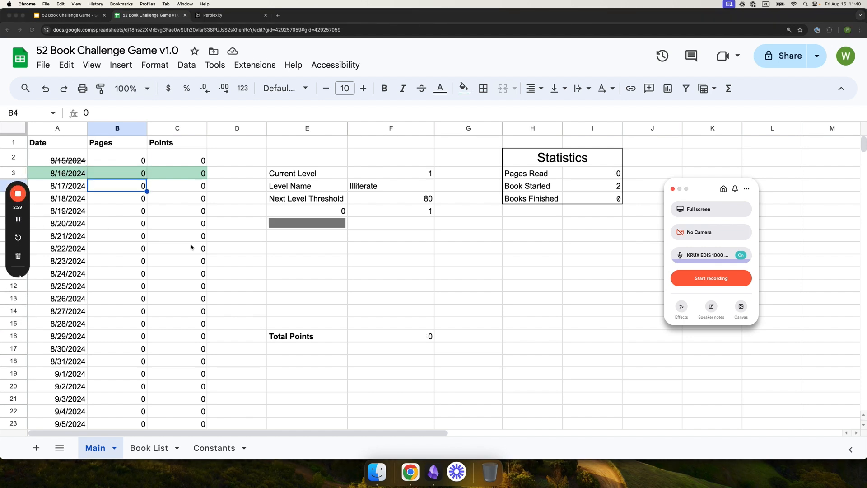
pyautogui.click(320, 243)
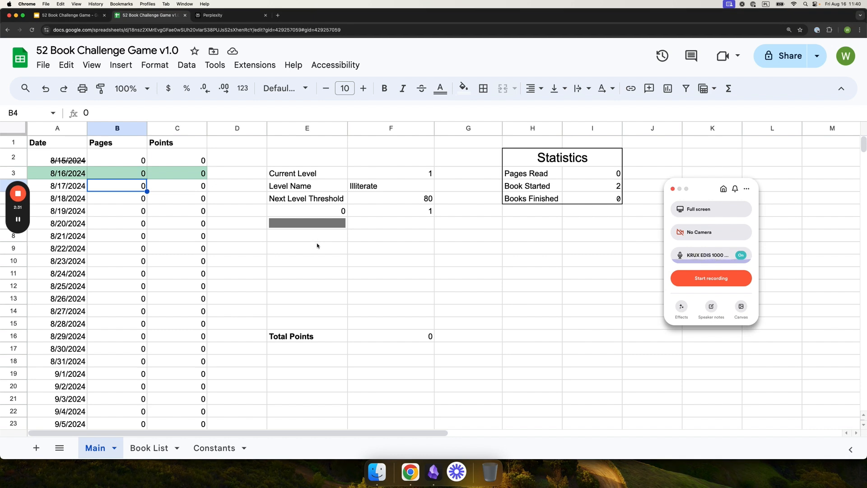
pyautogui.click(317, 241)
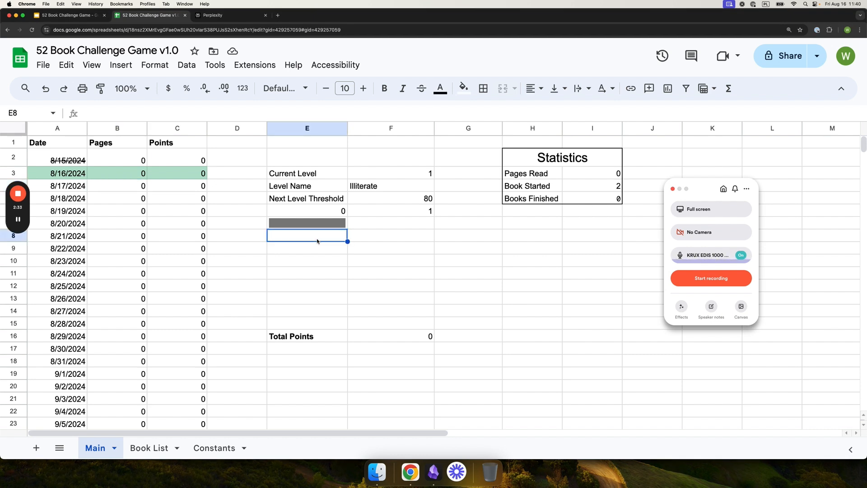
pyautogui.moveTo(303, 189); pyautogui.dragTo(361, 286)
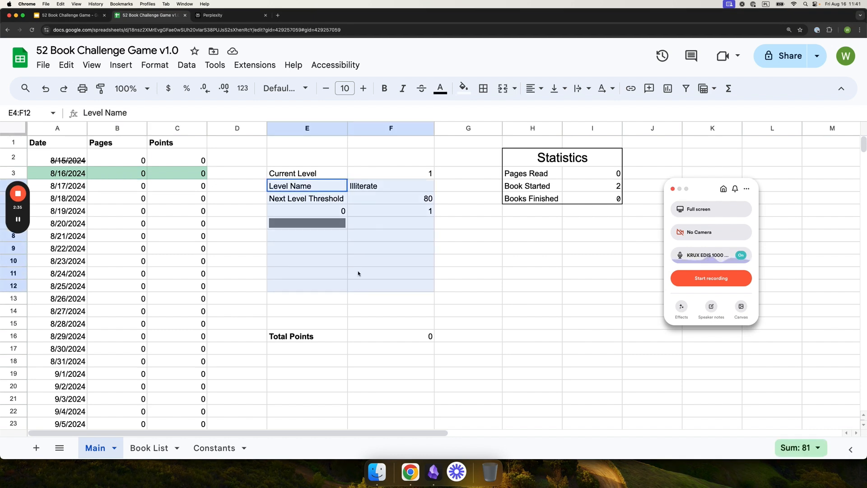
pyautogui.click(245, 231)
pyautogui.moveTo(312, 158); pyautogui.dragTo(411, 354)
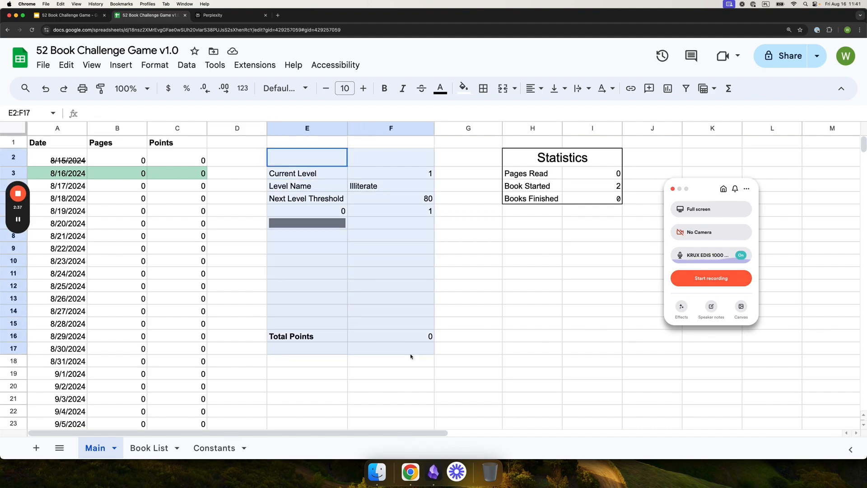
pyautogui.click(364, 262)
pyautogui.click(316, 251)
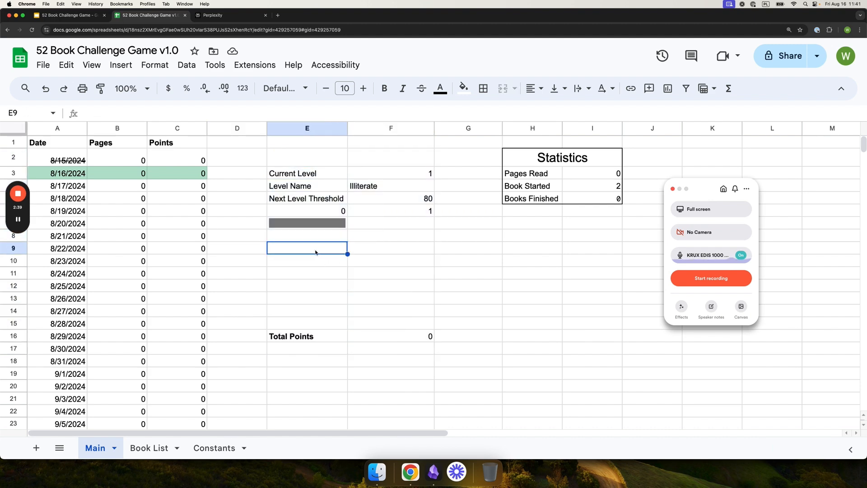
# Set the pages for 8/16/2024 in B3 to 20 and check the progress bar in E7.
pyautogui.click(130, 173)
pyautogui.write('20')
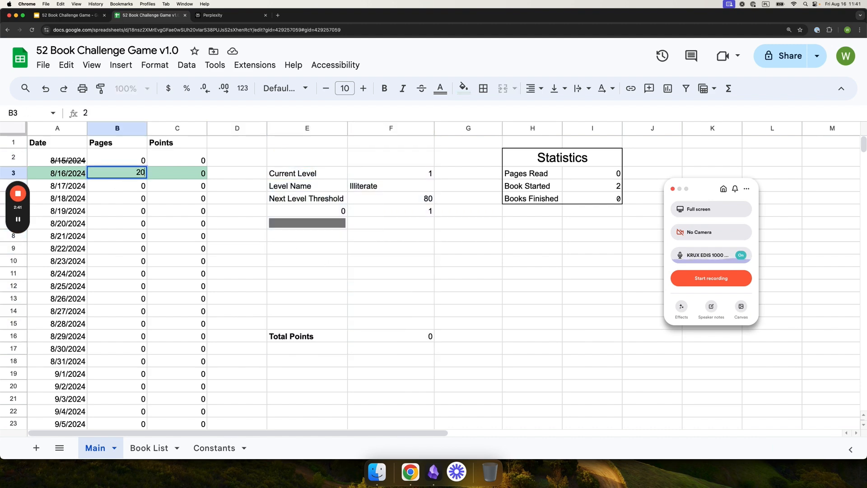
pyautogui.press('Return')
pyautogui.click(297, 226)
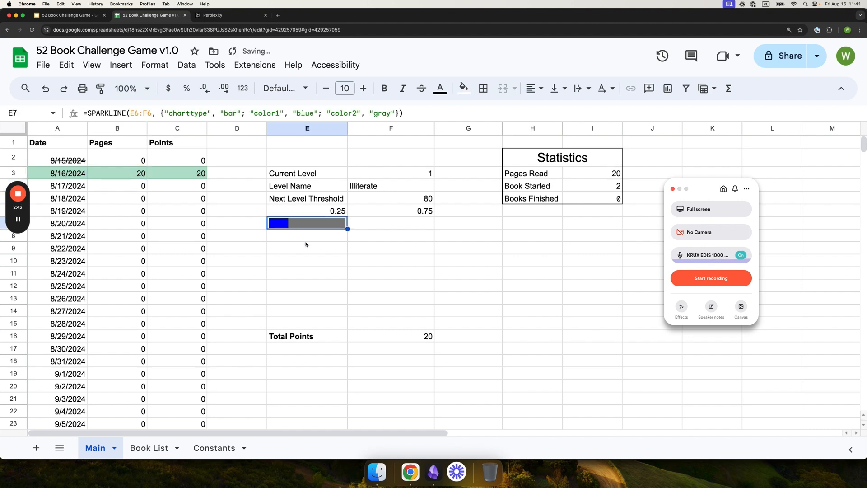
# Enter =CONCATENATE("Level ", F3, ": ", F4) in E9 to combine the current level and its name.
pyautogui.click(296, 239)
pyautogui.click(297, 248)
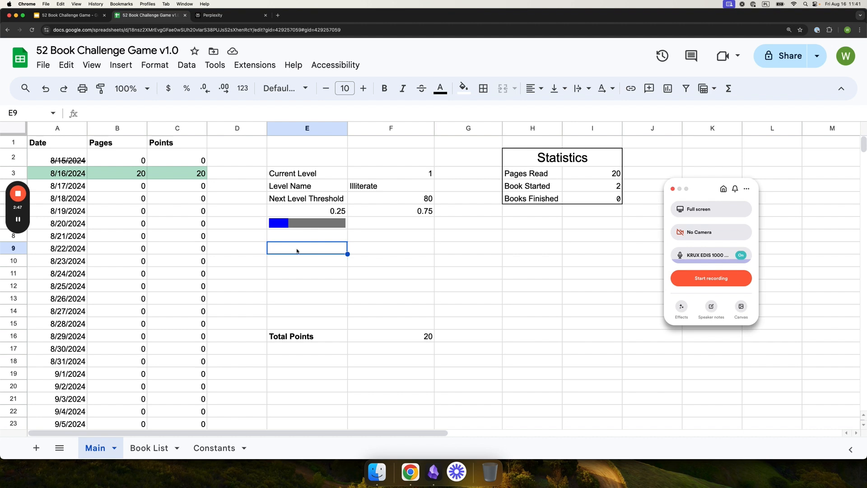
pyautogui.write('=')
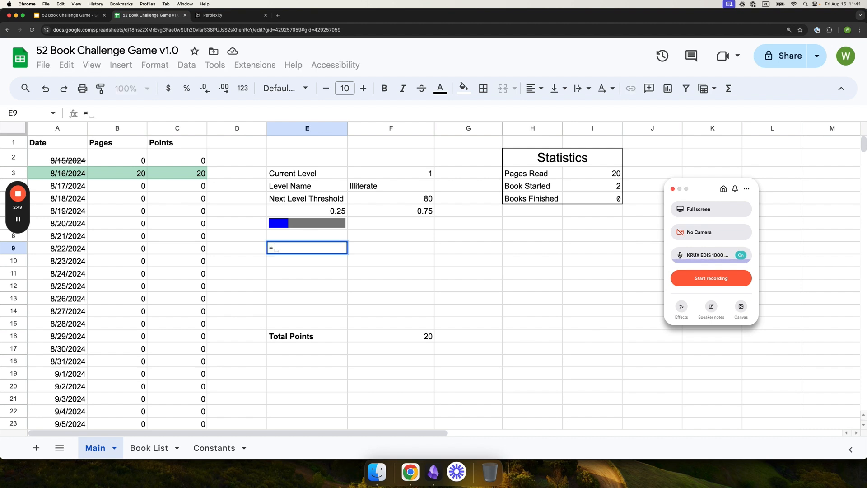
pyautogui.write('CONCATE')
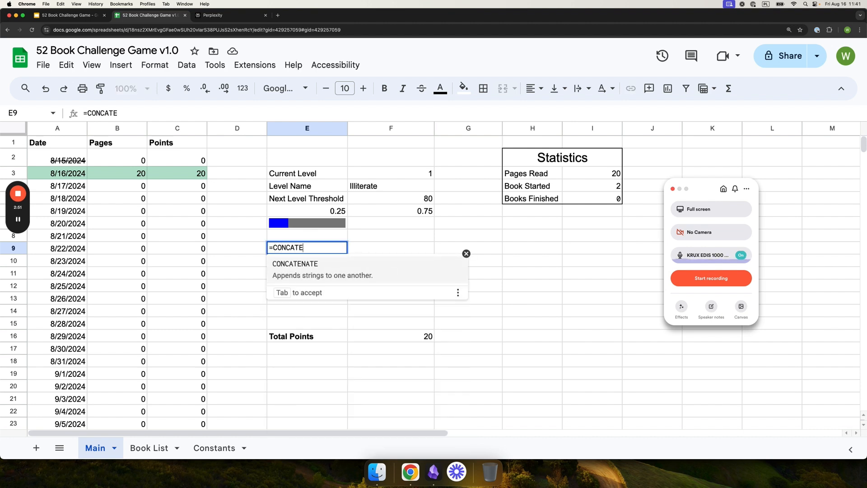
pyautogui.write('NATE(')
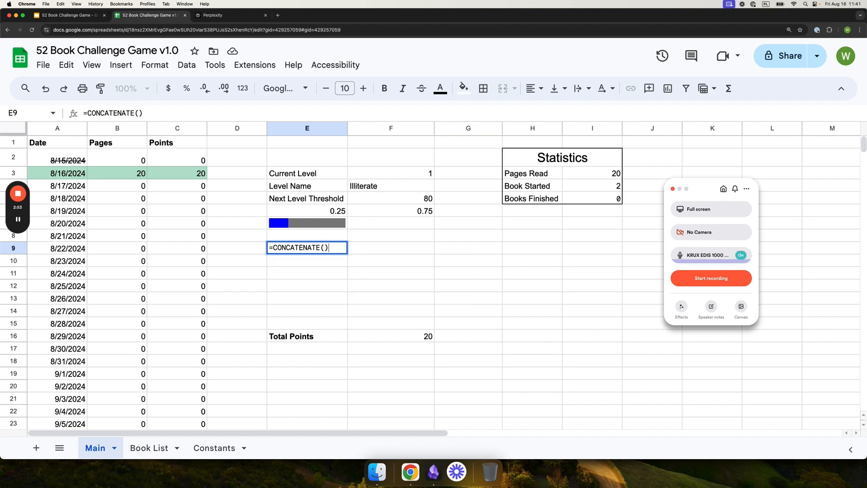
pyautogui.write('"')
pyautogui.write('"')
pyautogui.write('Level')
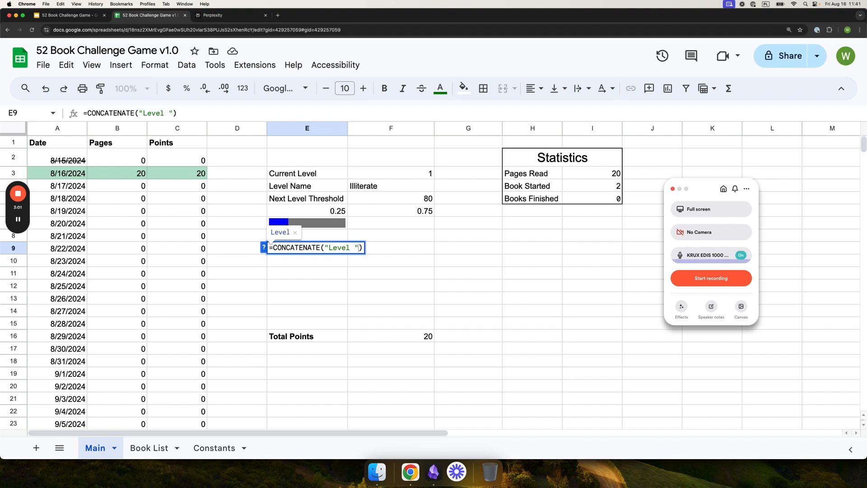
pyautogui.write(' ",')
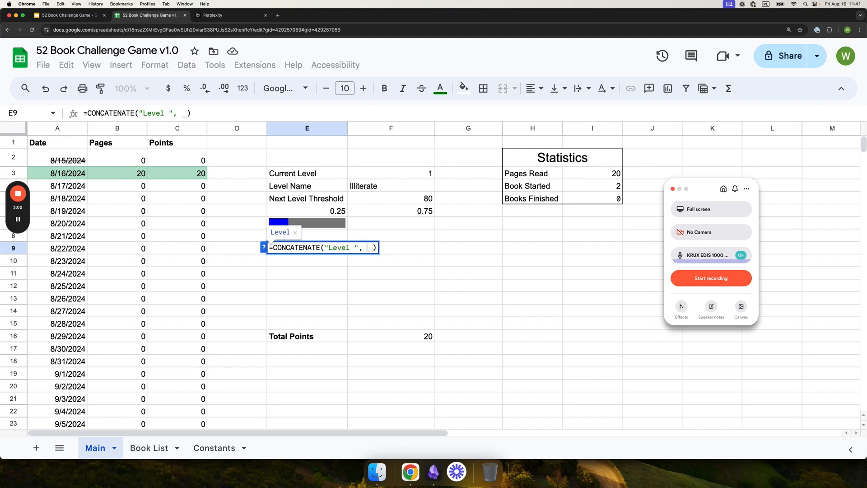
pyautogui.click(369, 176)
pyautogui.write(', ":')
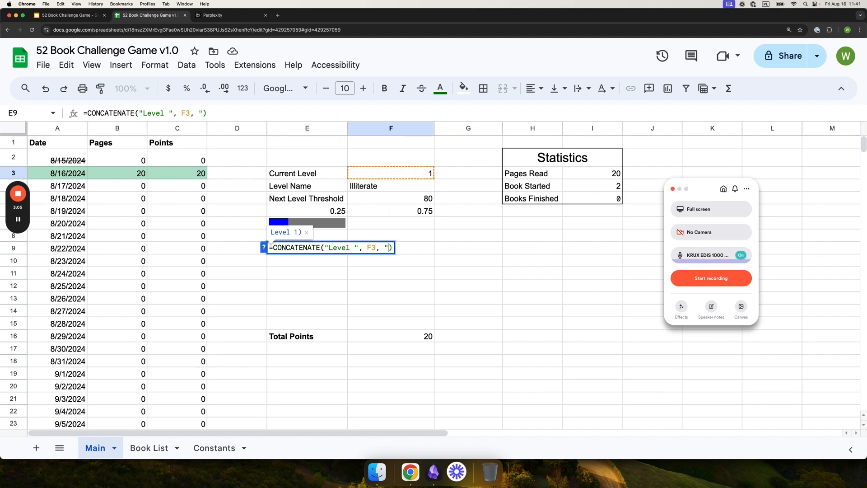
pyautogui.write(' ",')
pyautogui.click(368, 186)
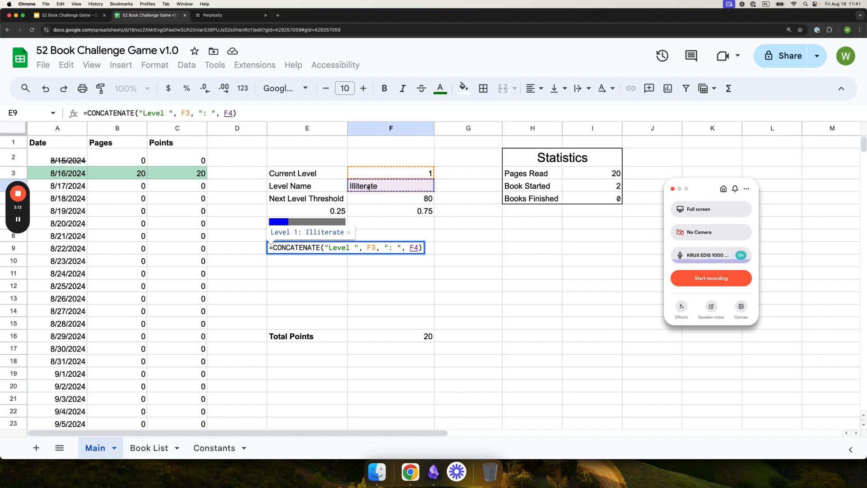
pyautogui.press('Return')
# Move the progress bar from E7 to F9, beside the combined level text.
pyautogui.click(305, 224)
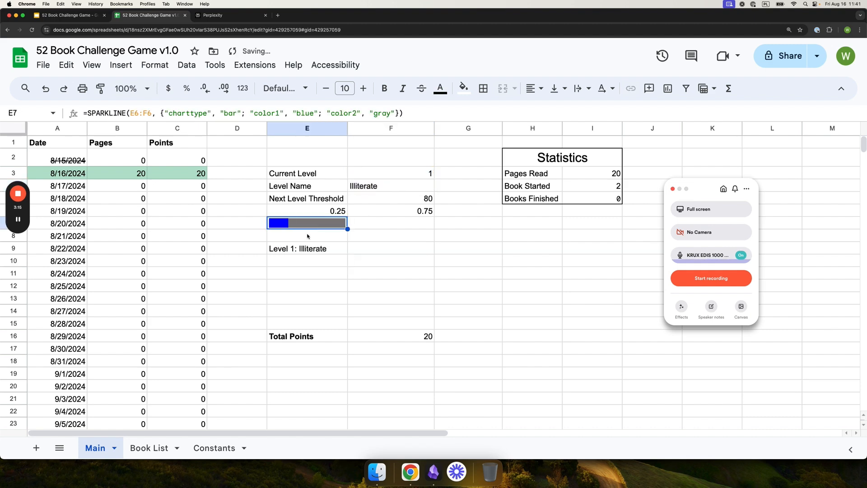
pyautogui.hotkey('ctrl', 'x')
pyautogui.click(388, 248)
pyautogui.hotkey('ctrl', 'v')
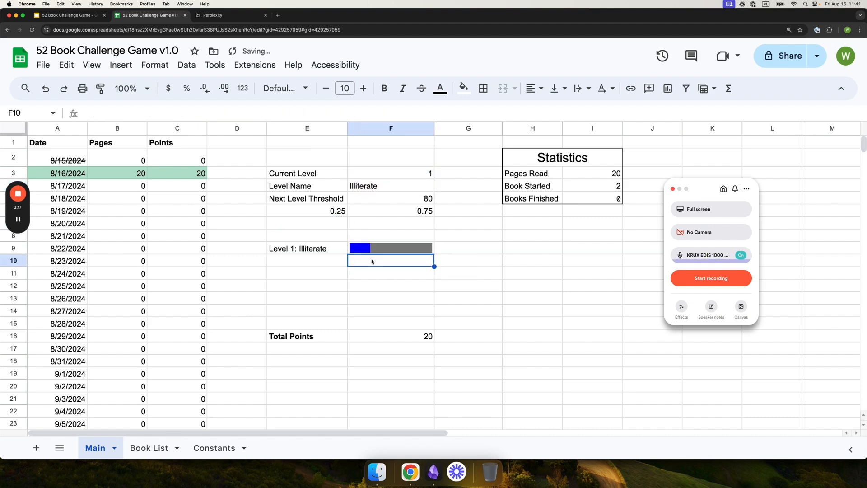
# Move the next level threshold formula from F5 to G9 and delete its label in E5.
pyautogui.click(406, 200)
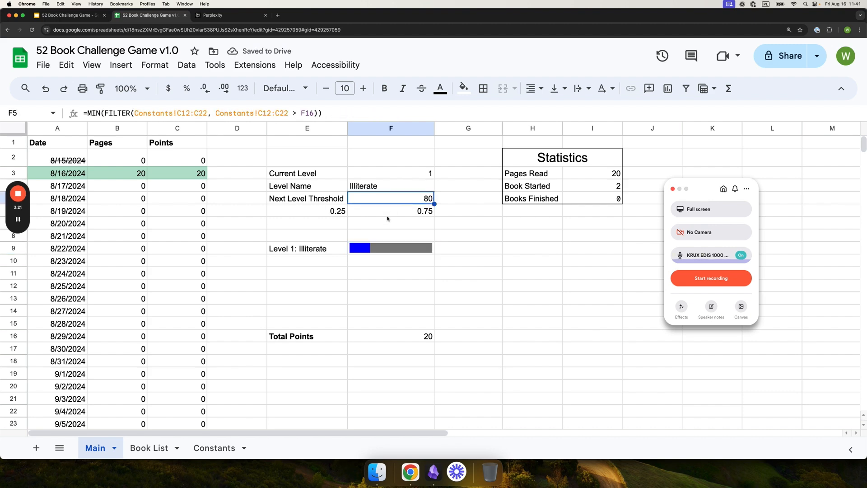
pyautogui.hotkey('ctrl', 'x')
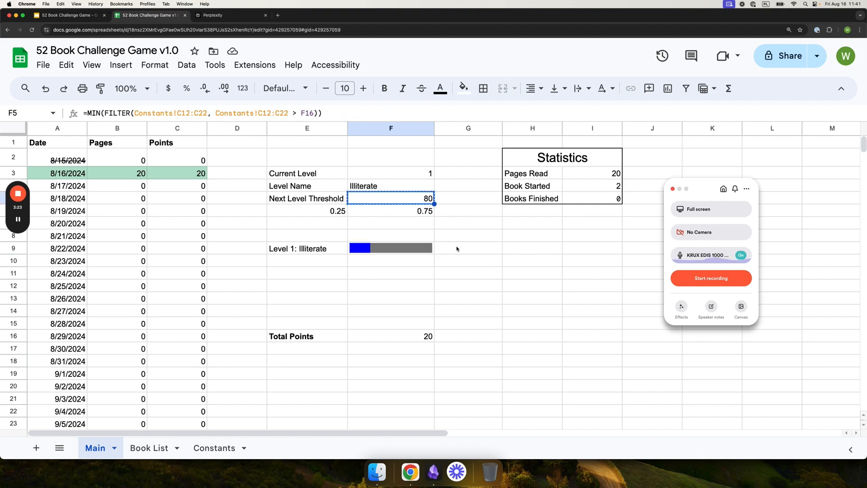
pyautogui.click(457, 248)
pyautogui.hotkey('ctrl', 'v')
pyautogui.click(408, 264)
pyautogui.click(311, 198)
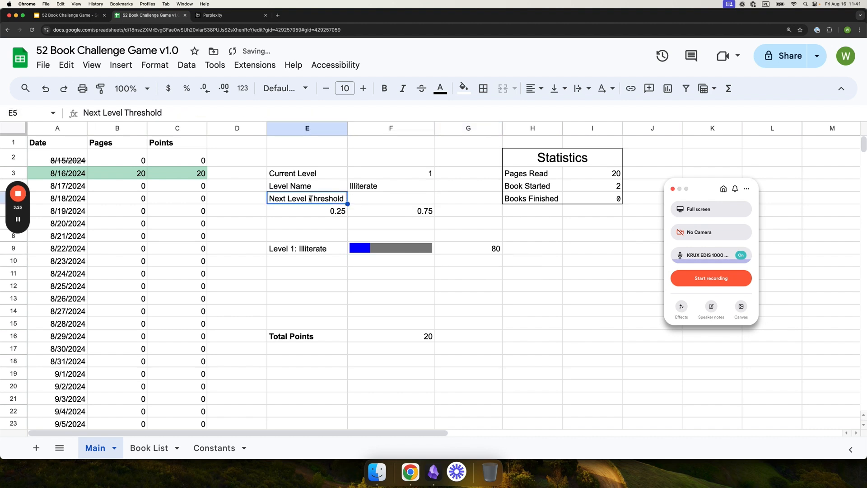
pyautogui.press('Delete')
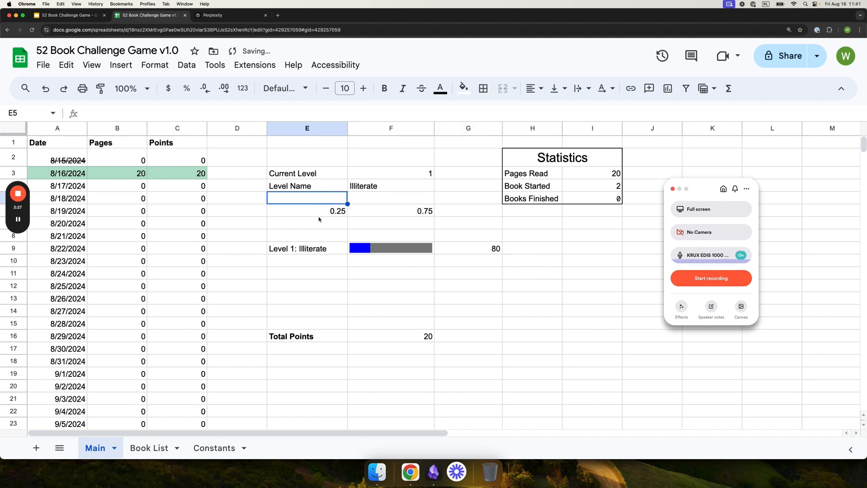
# Enter the title Player in E8 above the level summary row.
pyautogui.click(314, 239)
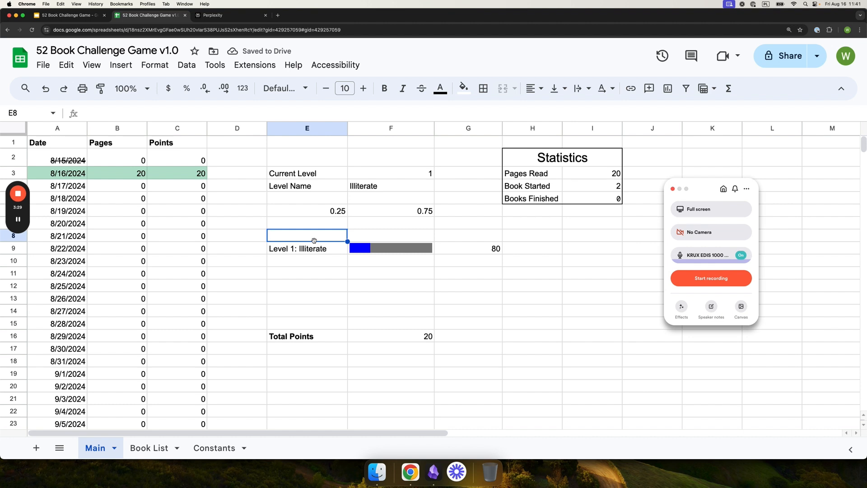
pyautogui.write('Playerf')
pyautogui.press('Return')
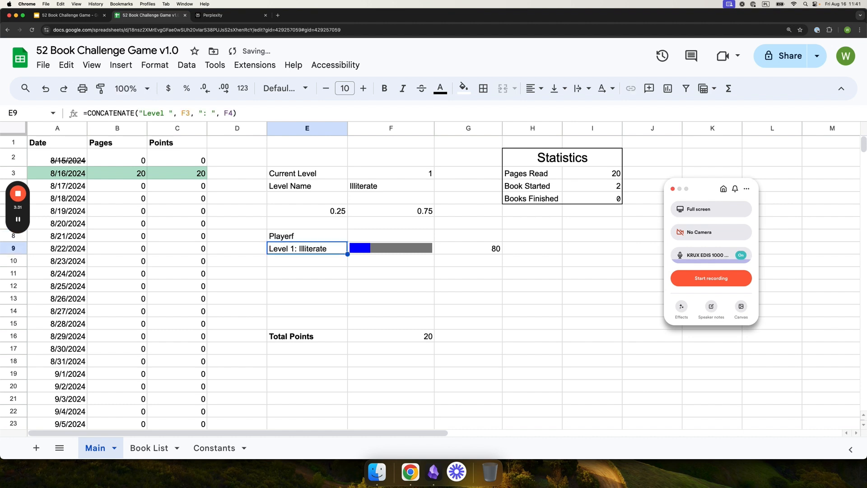
pyautogui.click(290, 238)
pyautogui.press('Return')
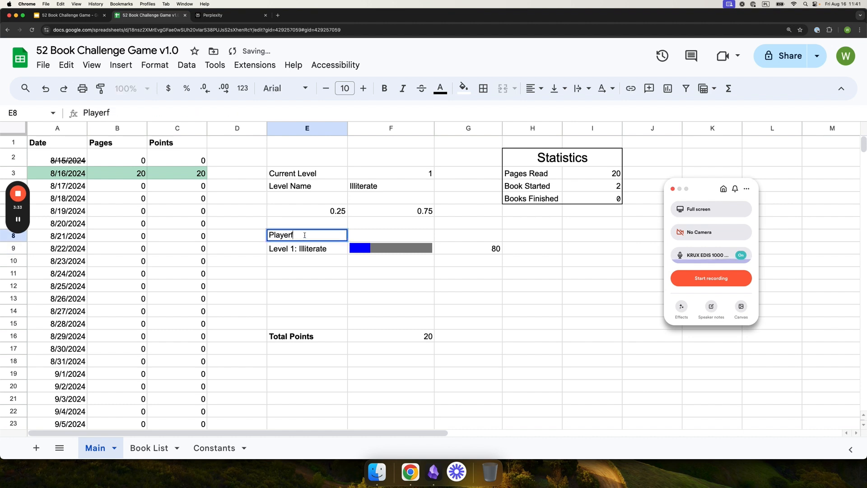
pyautogui.press('BackSpace')
pyautogui.press('Return')
# Merge E8:G8 and center the Player title across the merged cell.
pyautogui.moveTo(298, 235); pyautogui.dragTo(470, 236)
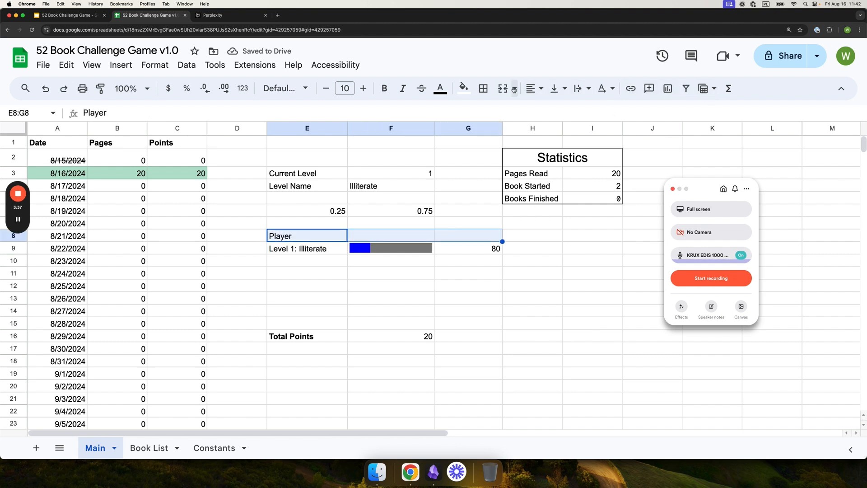
pyautogui.click(503, 88)
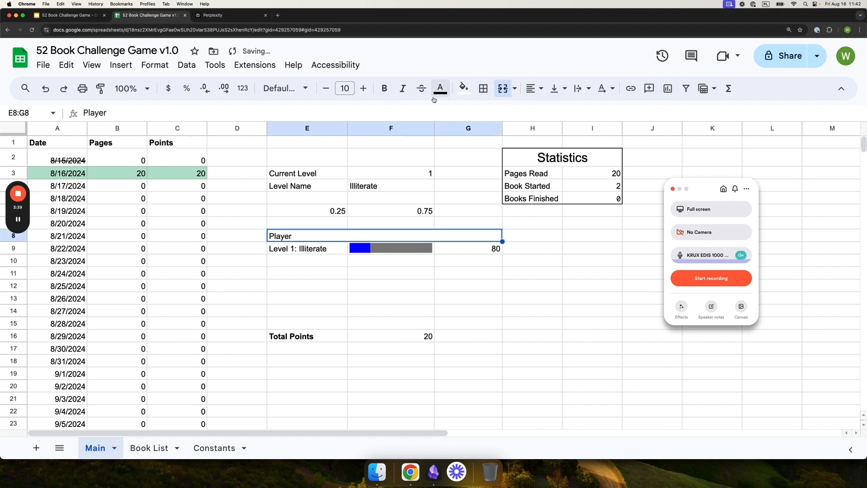
pyautogui.click(534, 88)
pyautogui.click(552, 111)
# Increase the Player title's font size to 16.
pyautogui.click(363, 88)
pyautogui.click(363, 88)
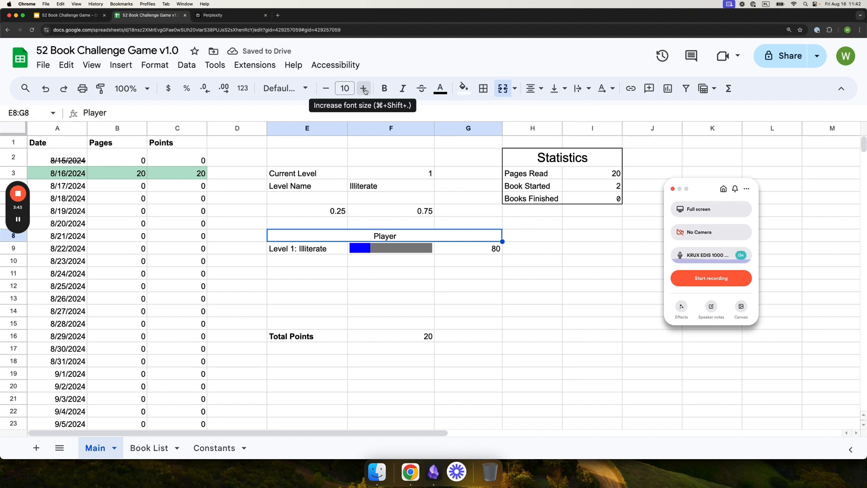
pyautogui.click(363, 88)
pyautogui.click(363, 89)
pyautogui.click(363, 88)
pyautogui.click(387, 93)
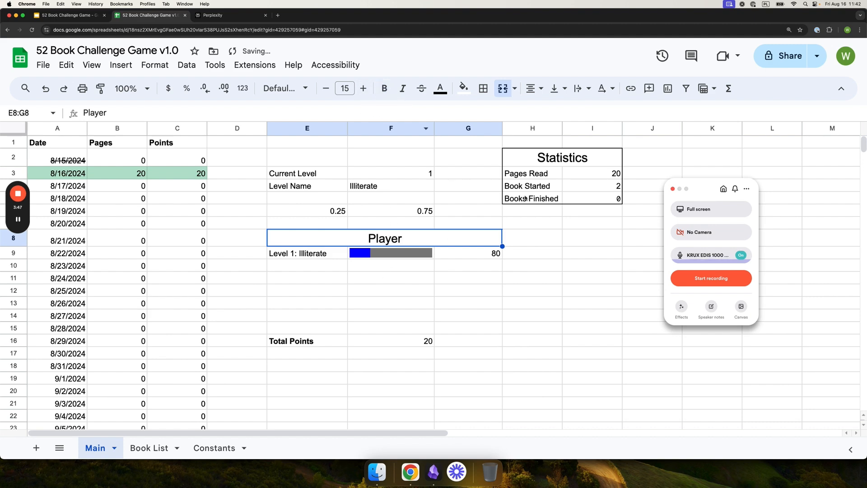
pyautogui.click(568, 160)
pyautogui.click(394, 238)
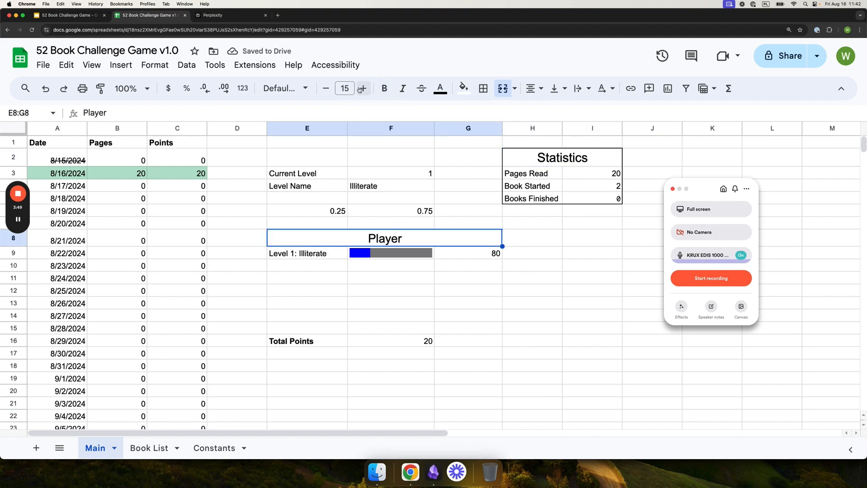
pyautogui.click(392, 267)
# Add an outer border around the Player section, E8:G9.
pyautogui.moveTo(318, 246); pyautogui.dragTo(492, 253)
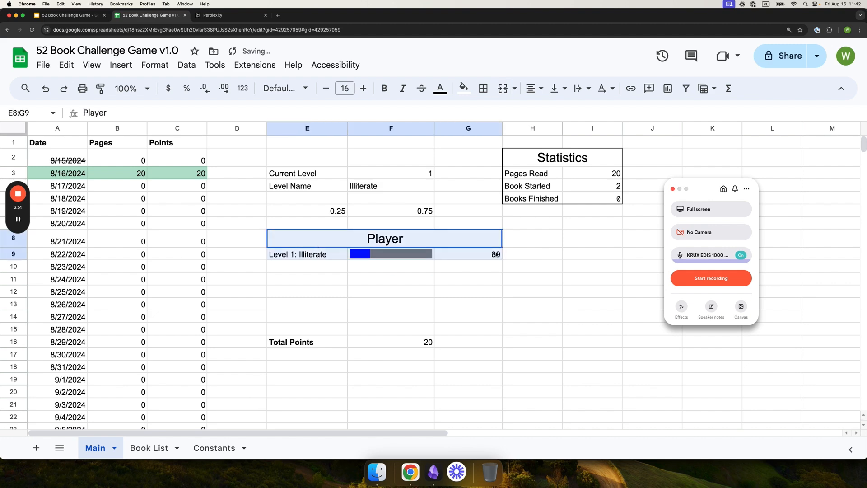
pyautogui.click(483, 89)
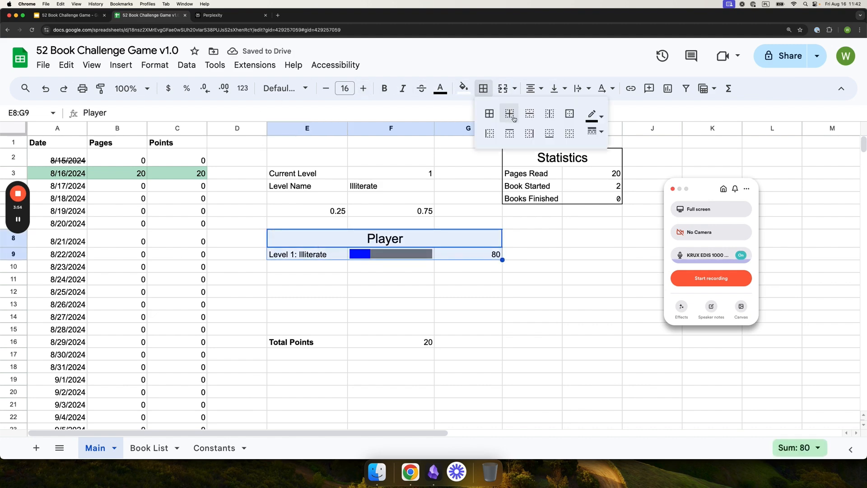
pyautogui.click(569, 113)
pyautogui.click(440, 279)
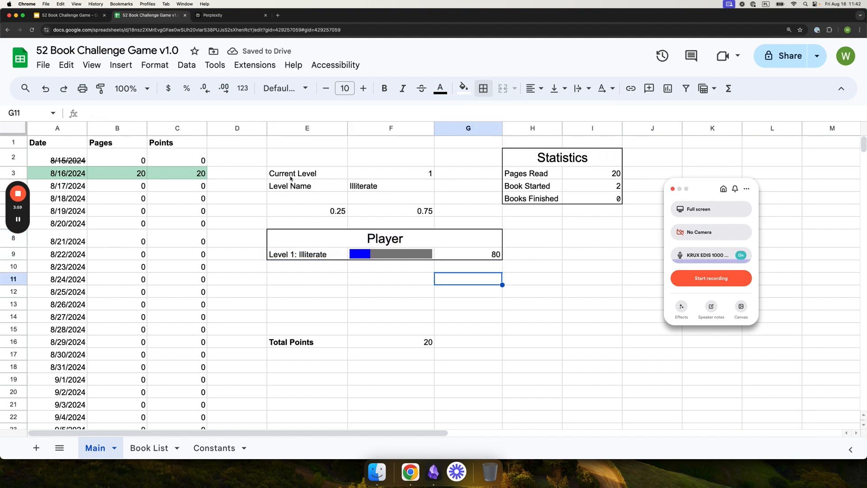
# Move the helper cells E3:F6 with the level, level name and progress values out of the way to P4:Q7.
pyautogui.moveTo(290, 178); pyautogui.dragTo(402, 212)
pyautogui.press('super+c')
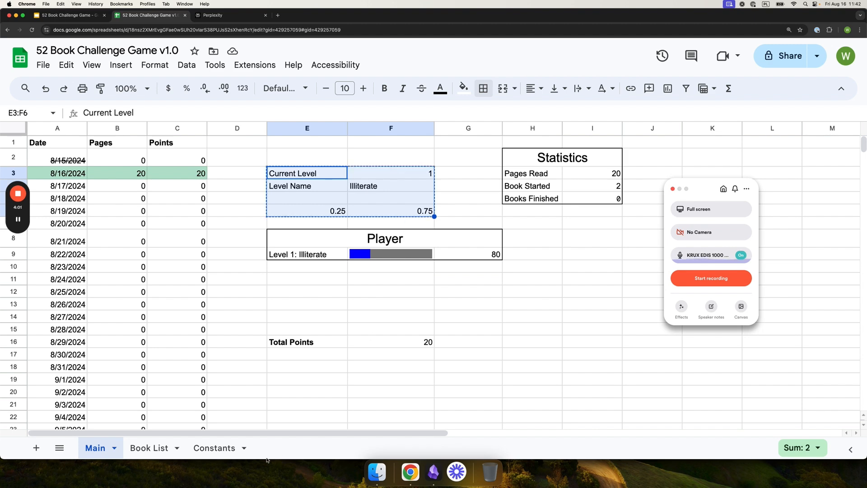
pyautogui.moveTo(273, 433)
pyautogui.mouseDown()
pyautogui.moveTo(336, 432)
pyautogui.moveTo(271, 432)
pyautogui.mouseUp()
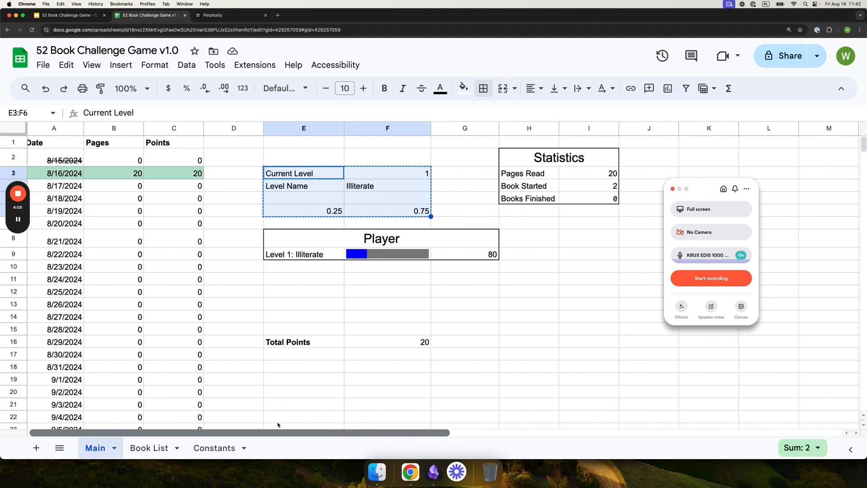
pyautogui.hscroll(10, 278, 424)
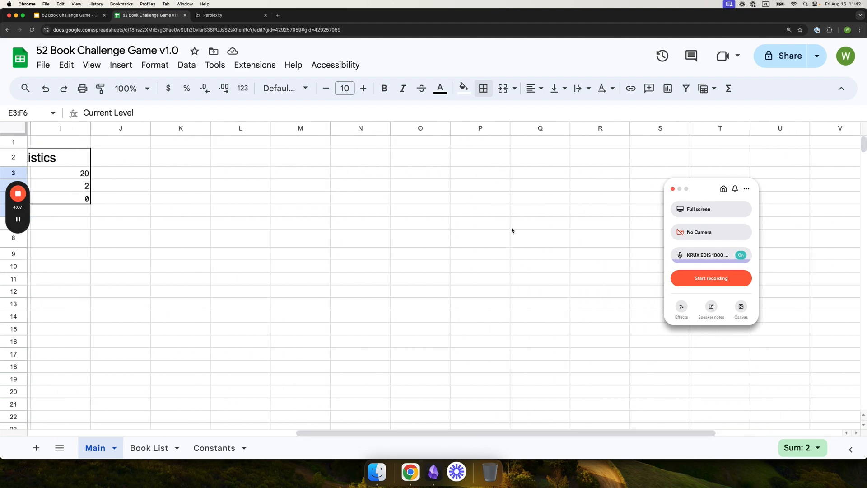
pyautogui.click(494, 193)
pyautogui.press('super+v')
# Move the Player section from E8:G9 up to E2:G3, next to the Statistics section.
pyautogui.hscroll(-10, 478, 394)
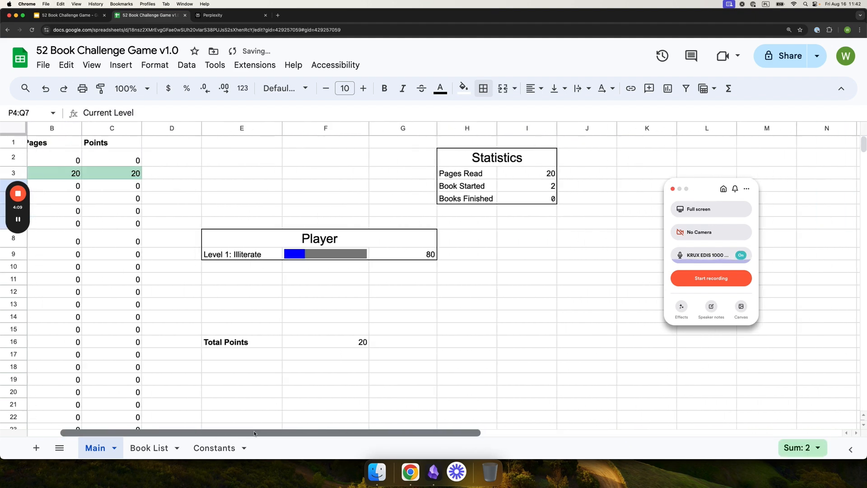
pyautogui.hscroll(-2, 352, 240)
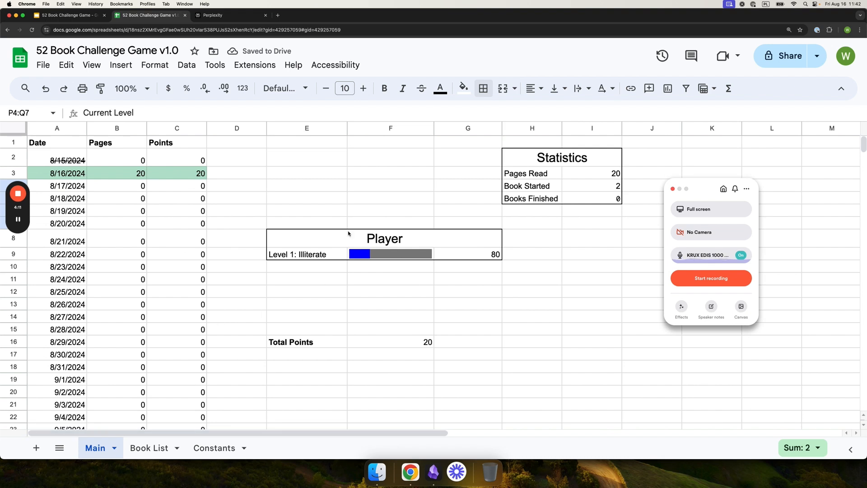
pyautogui.moveTo(312, 246); pyautogui.dragTo(443, 257)
pyautogui.press('super+c')
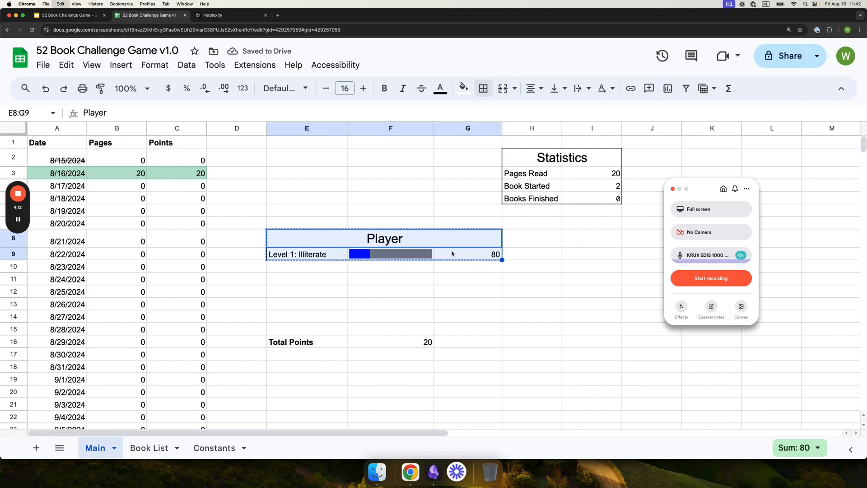
pyautogui.click(322, 166)
pyautogui.press('super+v')
pyautogui.click(346, 211)
pyautogui.click(389, 223)
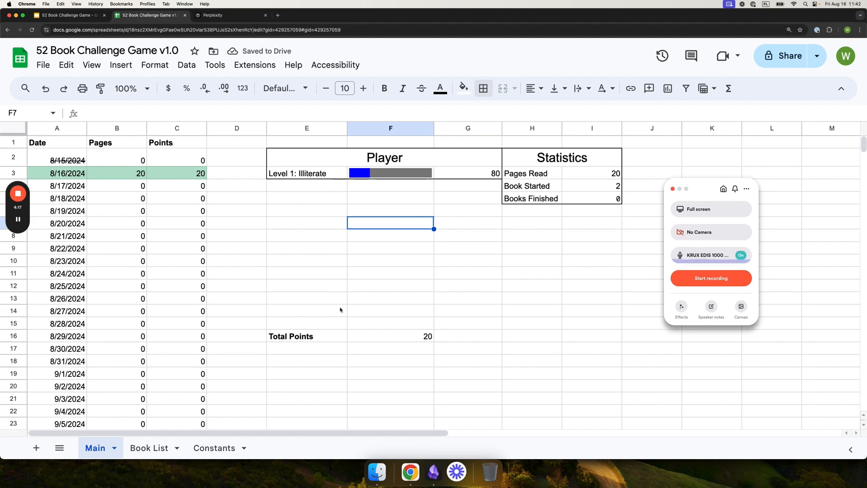
# Place the total points formula from F16 in F4, directly below the Player section's progress bar.
pyautogui.click(281, 335)
pyautogui.click(412, 339)
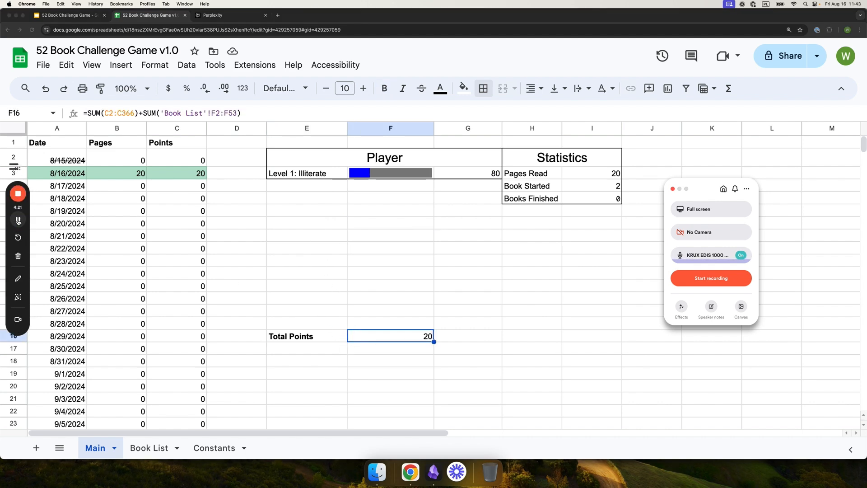
pyautogui.click(381, 327)
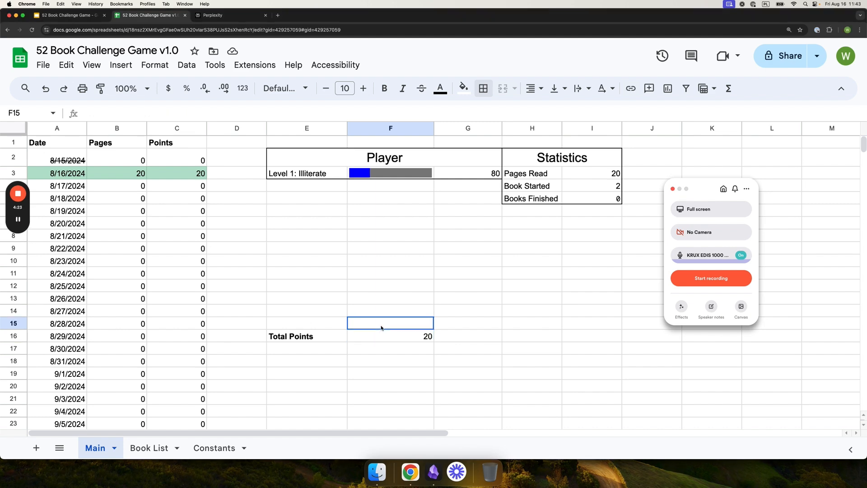
pyautogui.click(381, 339)
pyautogui.press('super+c')
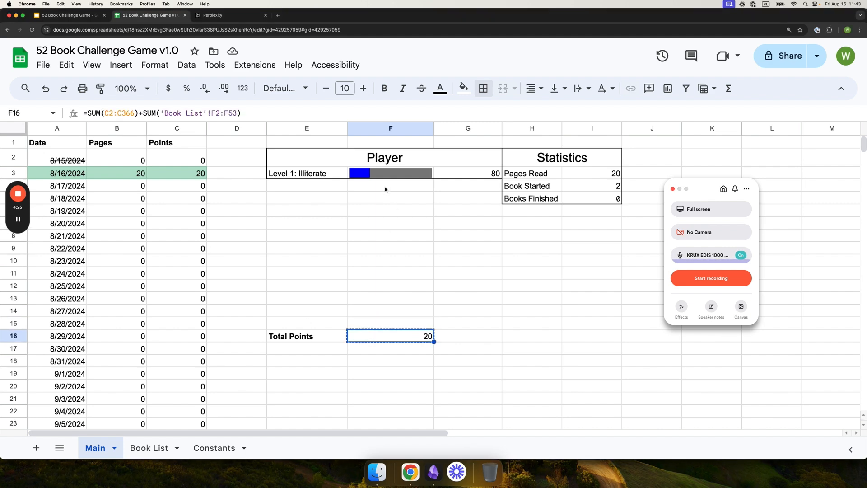
pyautogui.click(385, 189)
pyautogui.press('super+v')
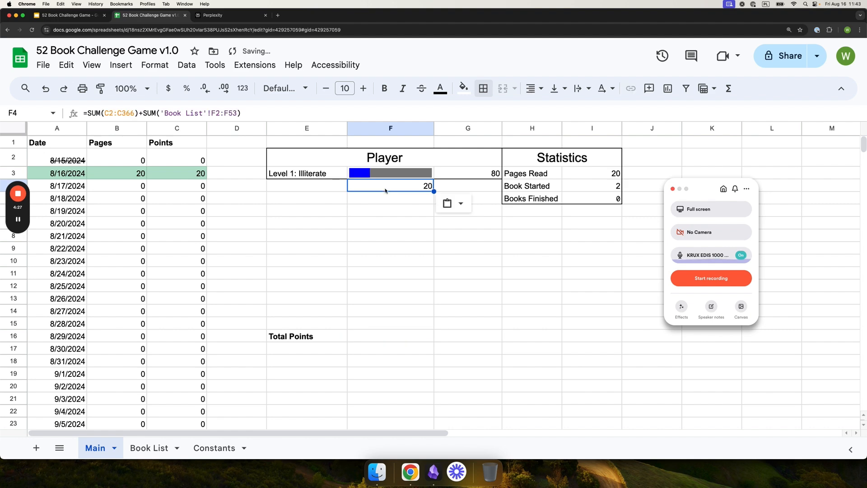
# Clear the borders of the Player section E2:G4 and add a single outer border around it.
pyautogui.click(386, 203)
pyautogui.moveTo(312, 163); pyautogui.dragTo(480, 192)
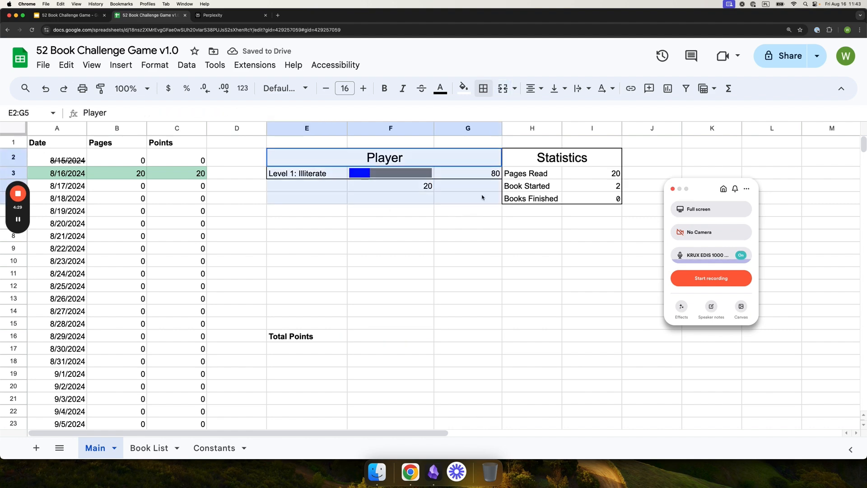
pyautogui.click(483, 89)
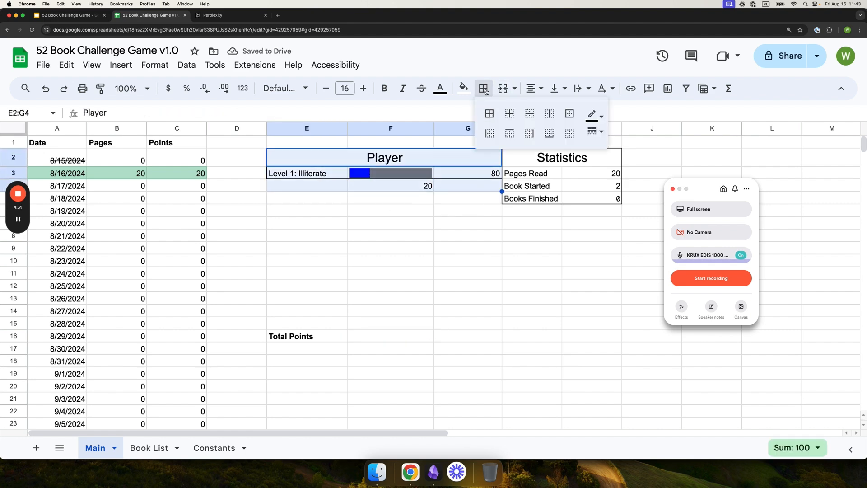
pyautogui.click(570, 135)
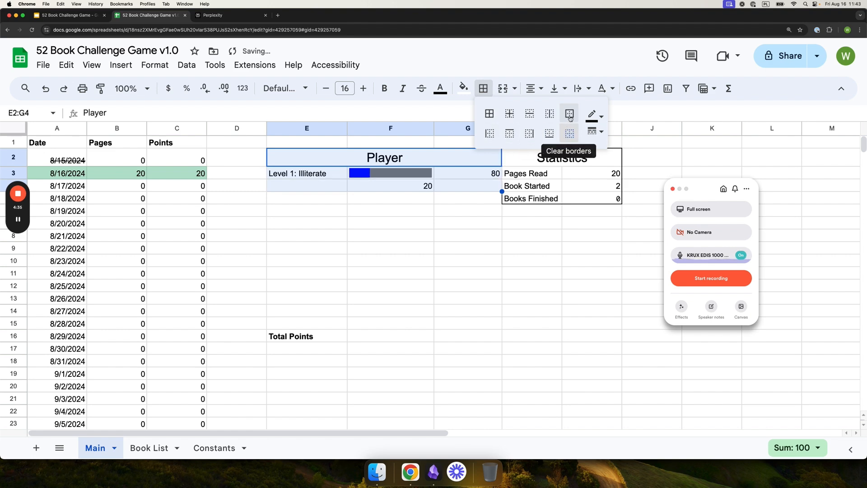
pyautogui.click(570, 113)
pyautogui.click(410, 210)
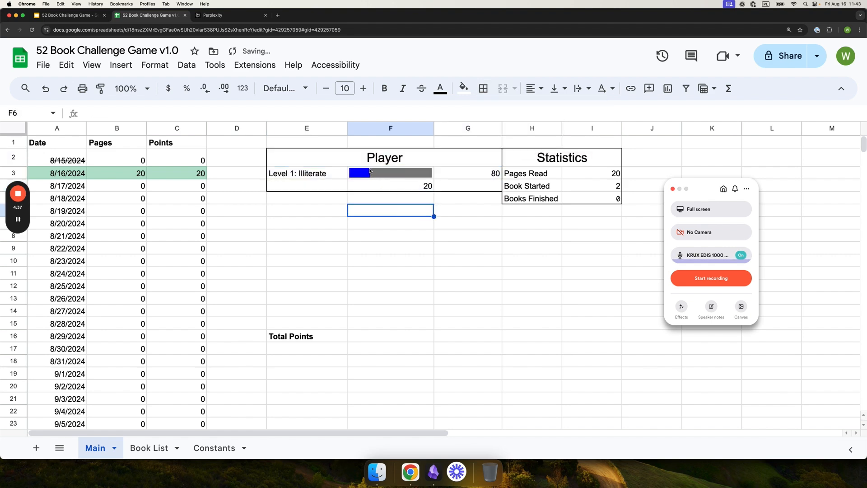
# Left-align the total points value in F4 below the progress bar.
pyautogui.click(371, 189)
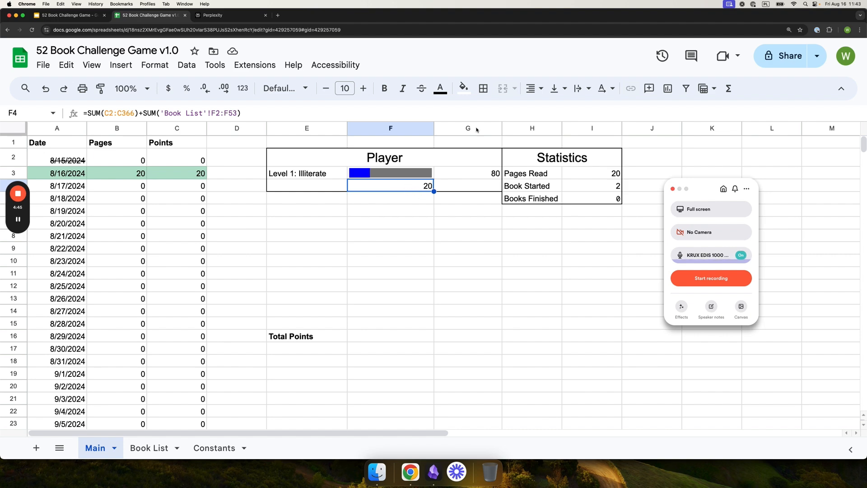
pyautogui.click(535, 88)
pyautogui.click(532, 110)
pyautogui.click(389, 211)
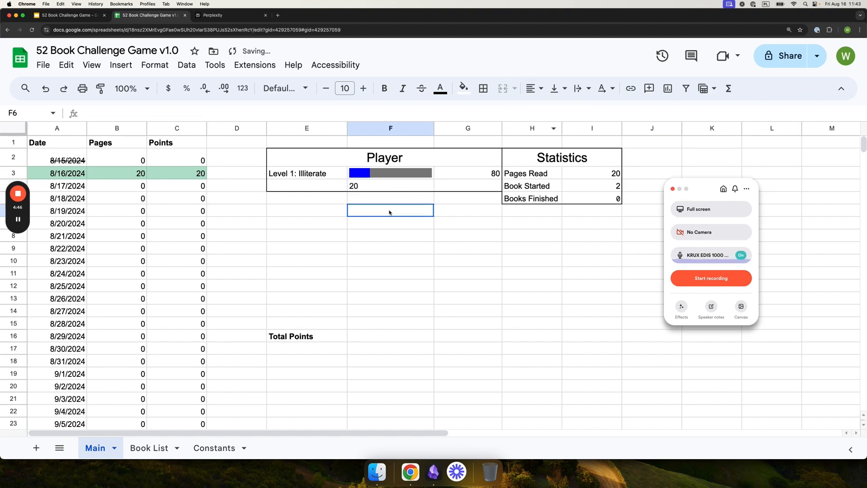
pyautogui.click(375, 189)
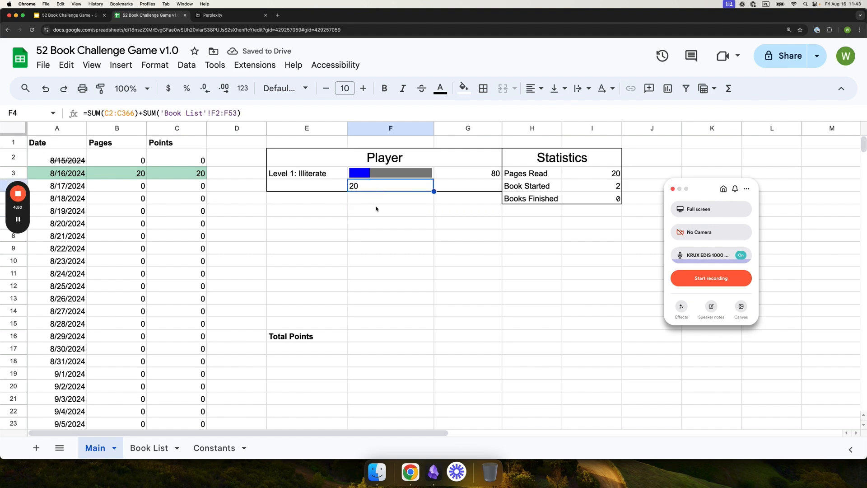
pyautogui.click(400, 216)
# Delete the leftover Total Points label in E16.
pyautogui.click(459, 175)
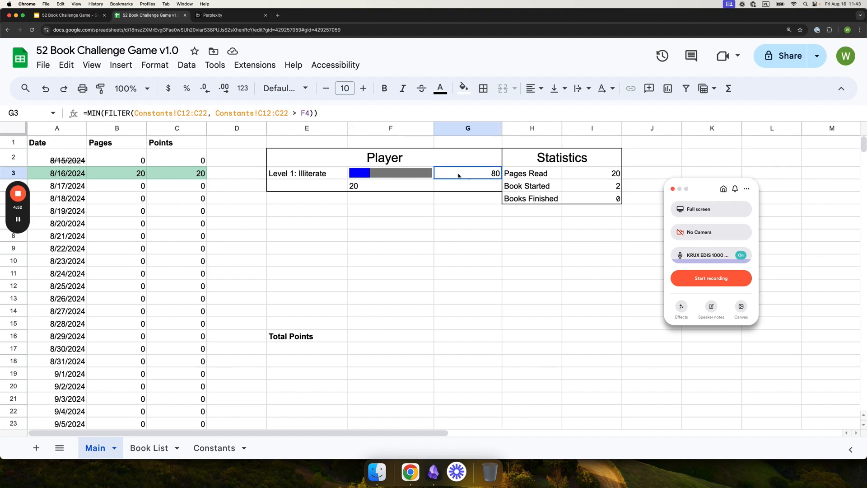
pyautogui.click(386, 214)
pyautogui.click(317, 338)
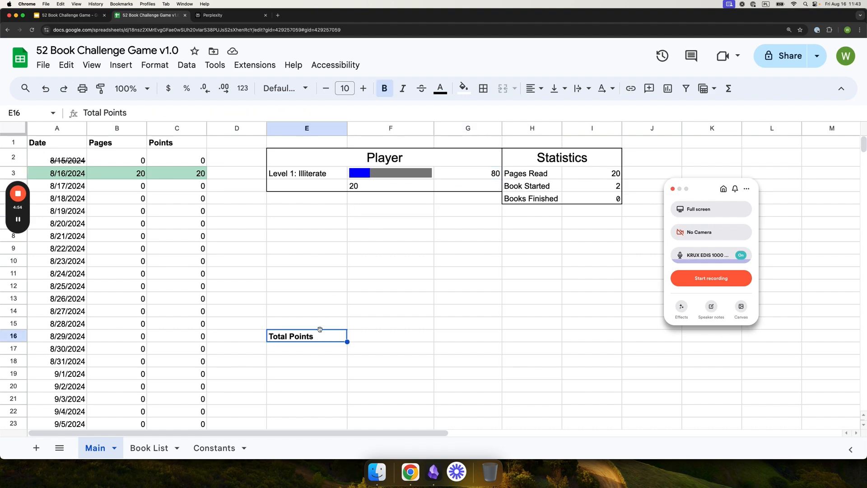
pyautogui.press('Delete')
pyautogui.click(344, 238)
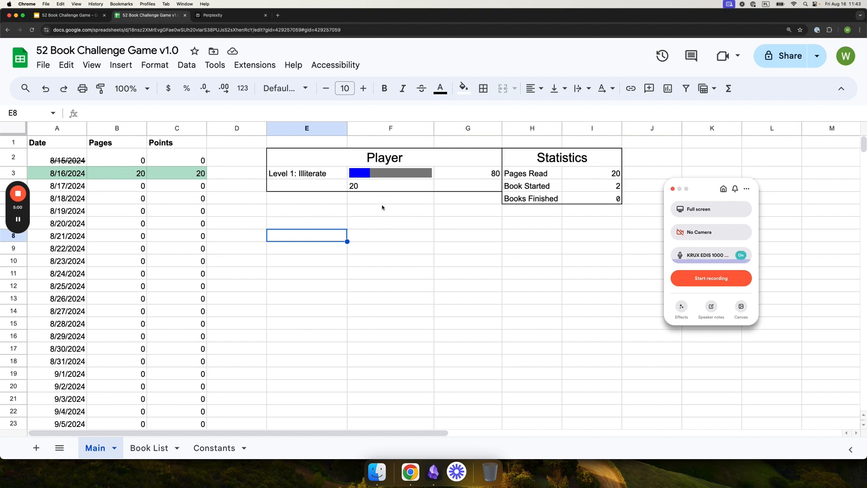
# Increase the font size of the level, progress bar and threshold row E3:G3 to 12.
pyautogui.click(320, 175)
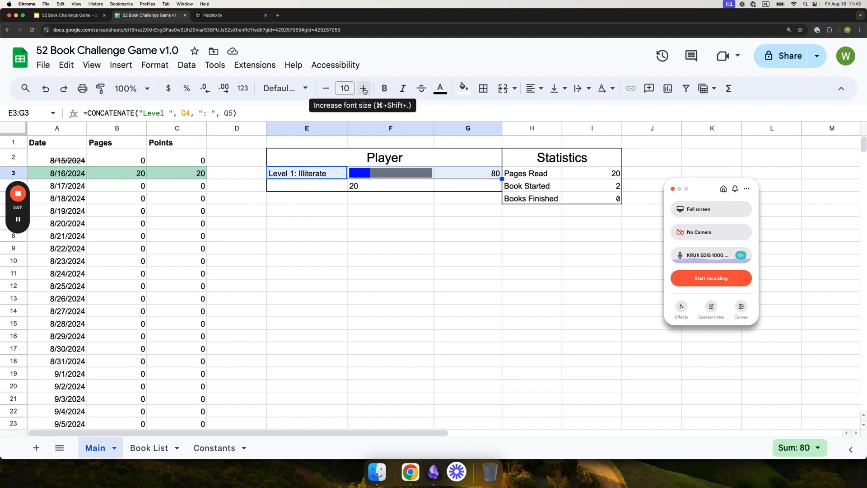
pyautogui.click(364, 89)
pyautogui.click(364, 89)
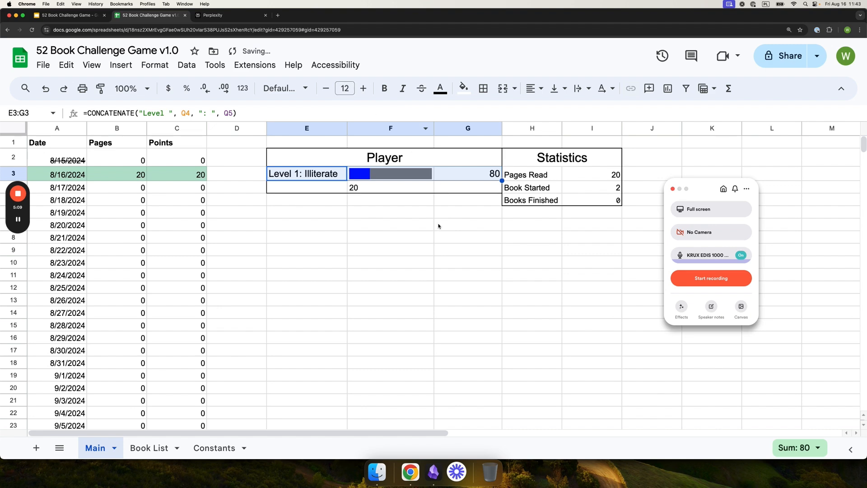
pyautogui.click(414, 224)
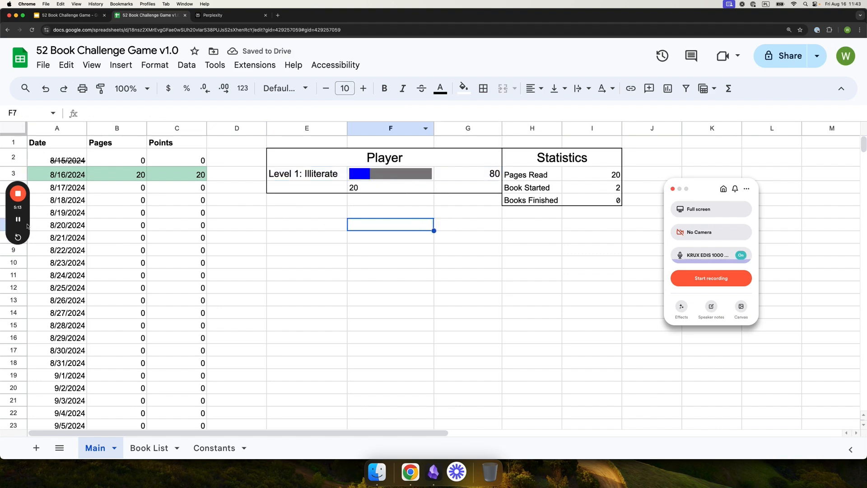
# Left-align the next level threshold in G3 so it sits beside the progress bar.
pyautogui.click(463, 174)
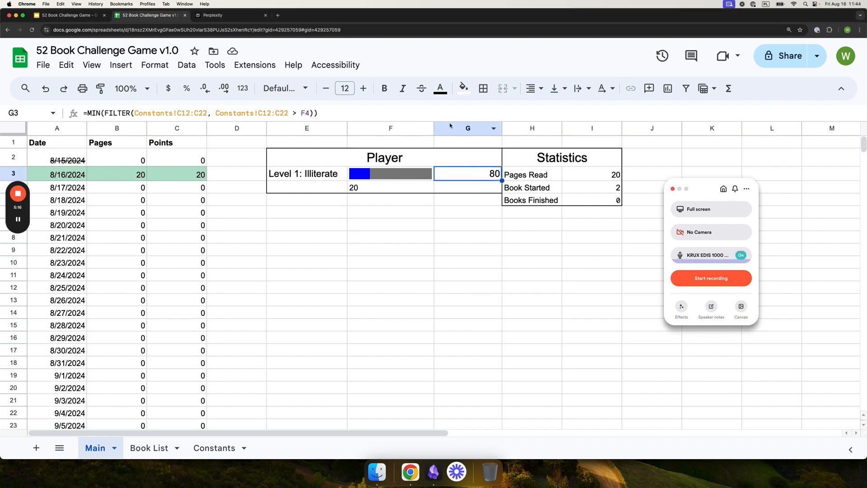
pyautogui.click(536, 89)
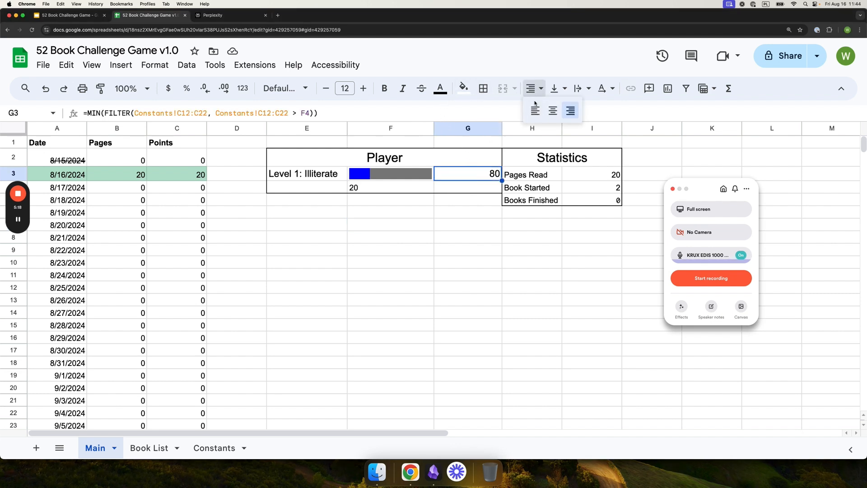
pyautogui.click(534, 109)
pyautogui.click(388, 189)
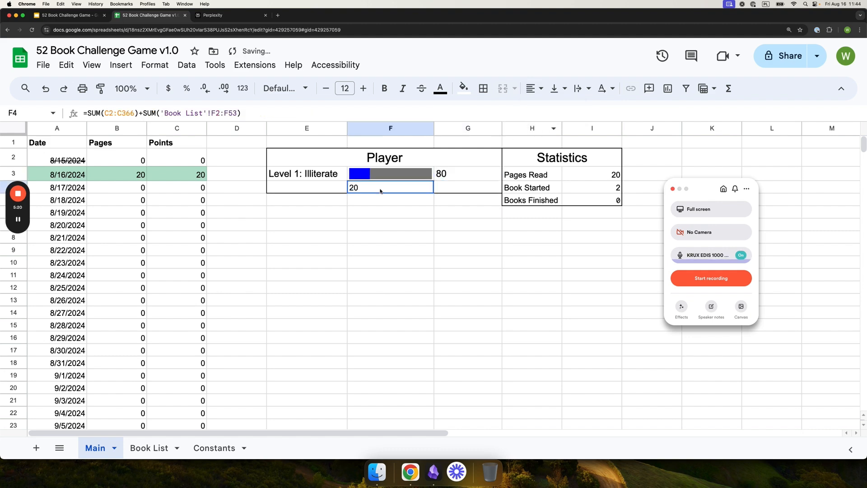
# Increase the font size of the total points in F4 to match the threshold in G3.
pyautogui.click(445, 174)
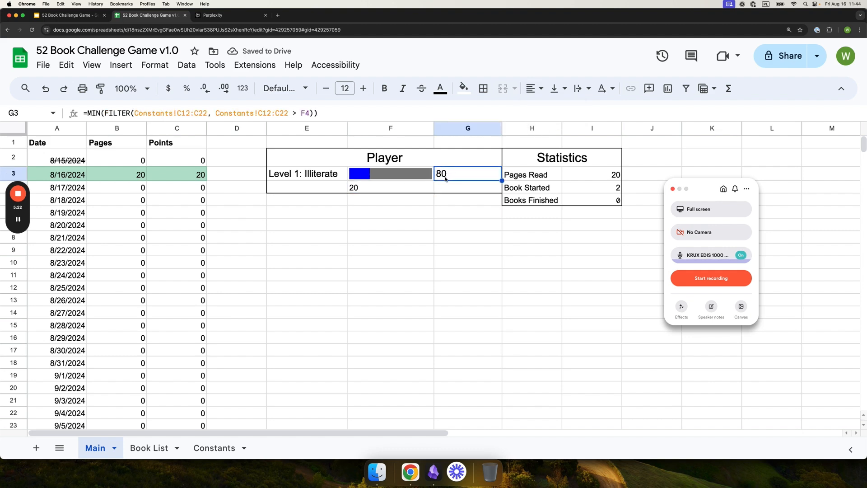
pyautogui.click(412, 188)
pyautogui.click(363, 88)
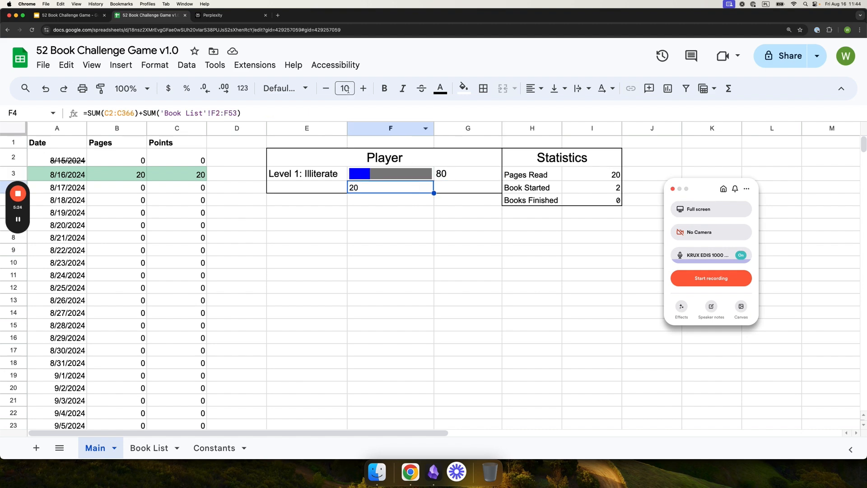
pyautogui.click(390, 201)
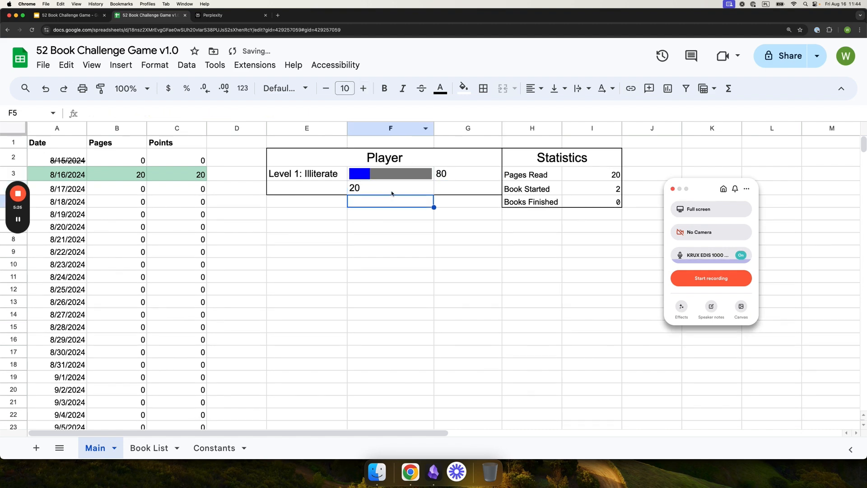
pyautogui.click(333, 218)
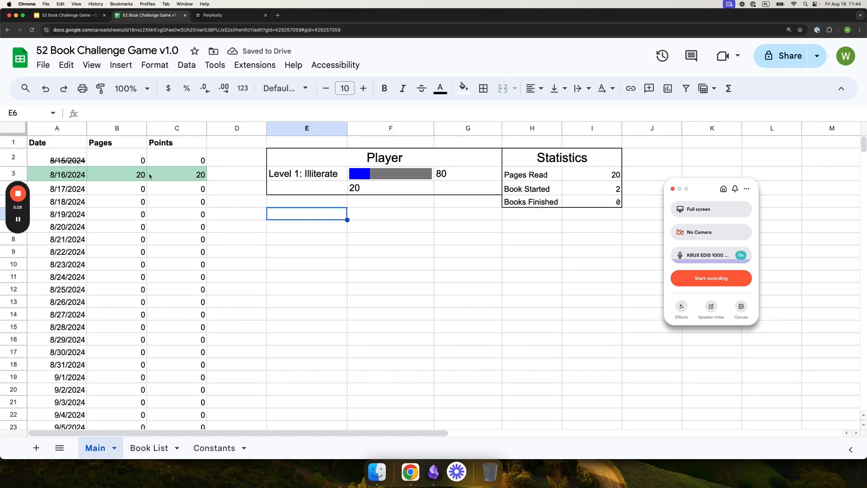
# Test the Player section by setting the pages for 8/16/2024 in B3 to 0, 22 and finally 222.
pyautogui.click(139, 177)
pyautogui.write('0')
pyautogui.press('Return')
pyautogui.press('Up')
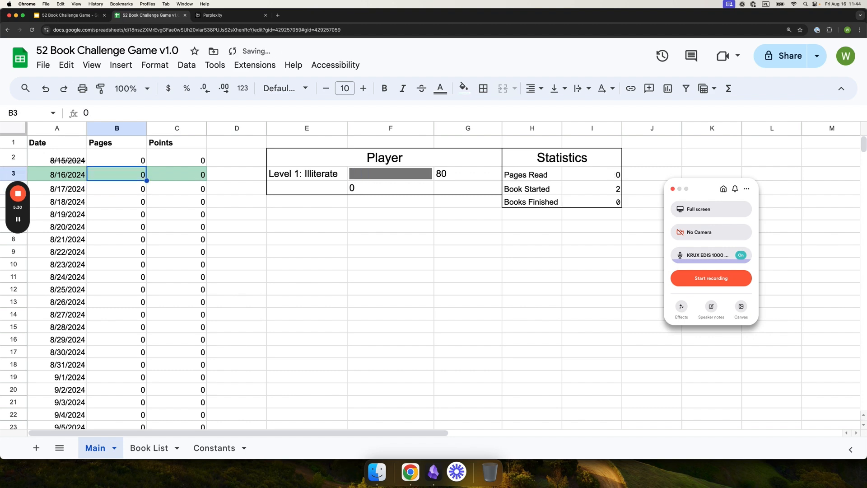
pyautogui.write('22')
pyautogui.press('Return')
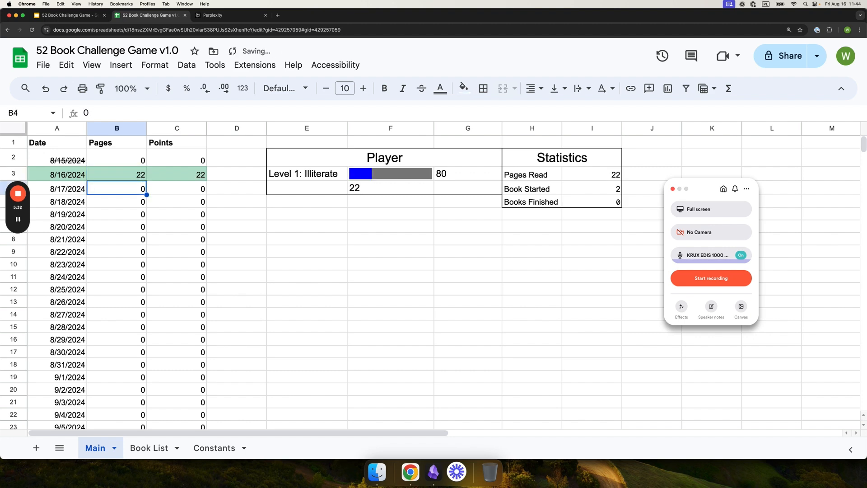
pyautogui.press('Up')
pyautogui.write('222')
pyautogui.press('Return')
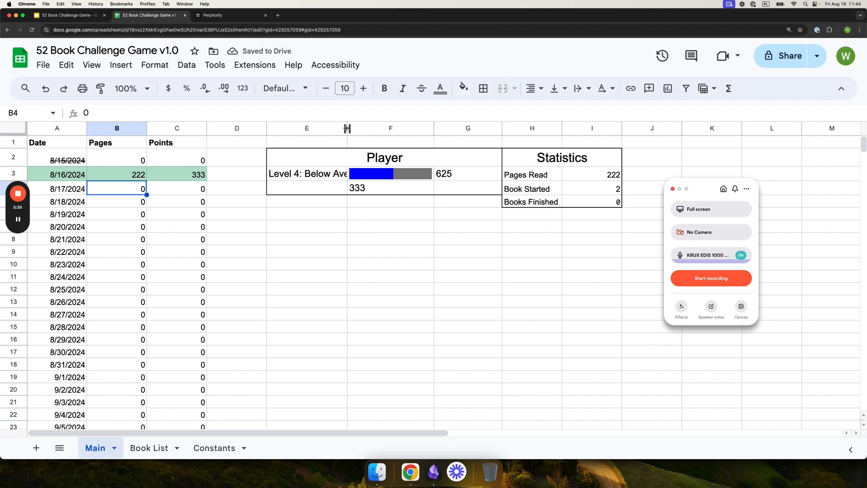
# Widen column E so the full level name fits in the Player section.
pyautogui.moveTo(347, 128); pyautogui.dragTo(408, 129)
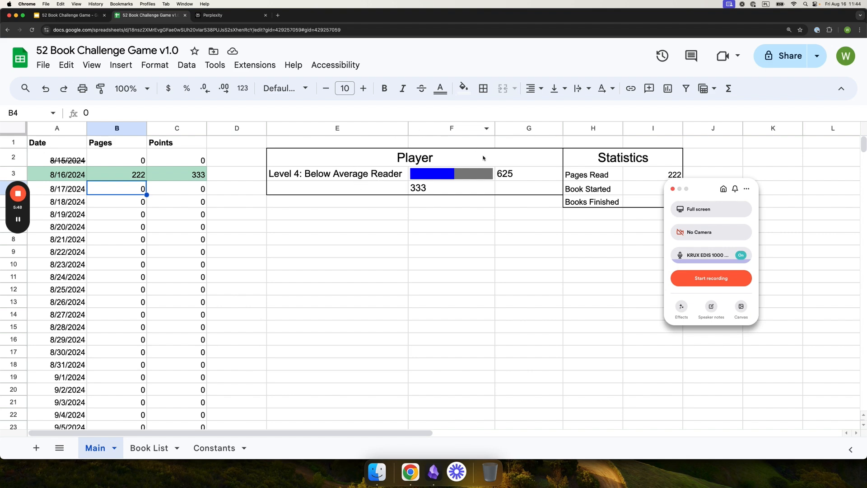
pyautogui.moveTo(713, 186); pyautogui.dragTo(781, 179)
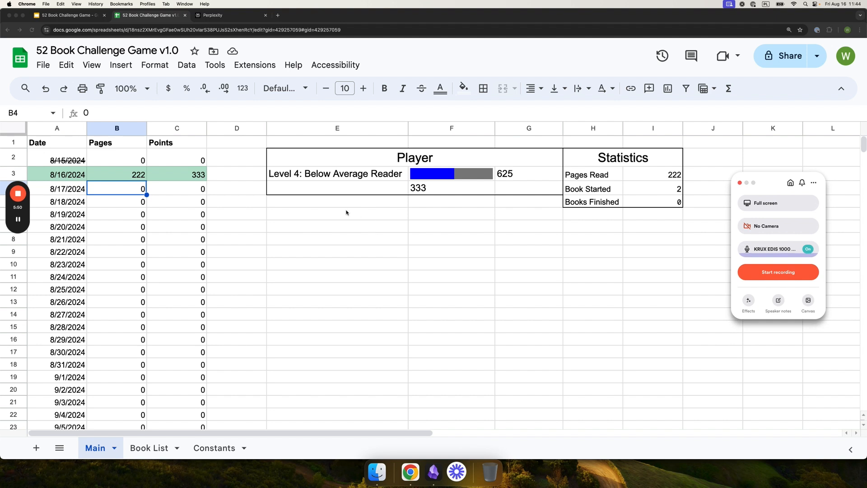
pyautogui.moveTo(24, 222)
# Move the level label formula from E3 into the merged title cell E2:G2, replacing the Player title.
pyautogui.click(319, 176)
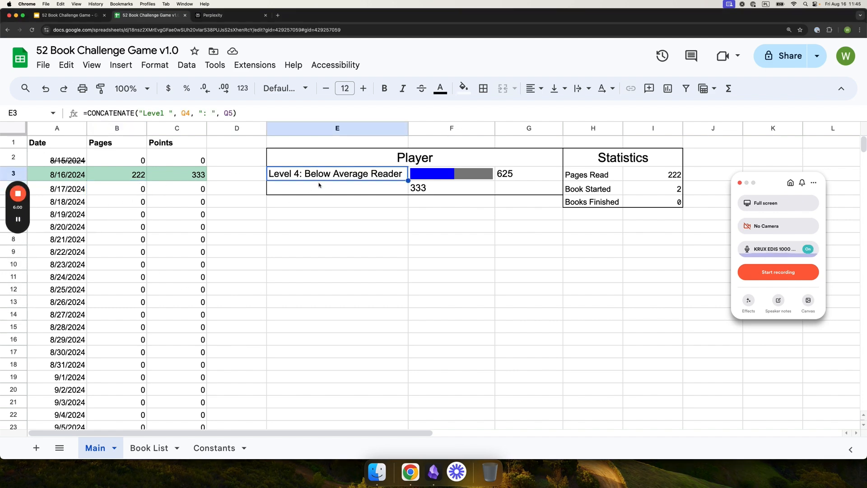
pyautogui.hotkey('ctrl', 'x')
pyautogui.click(417, 158)
pyautogui.hotkey('ctrl', 'v')
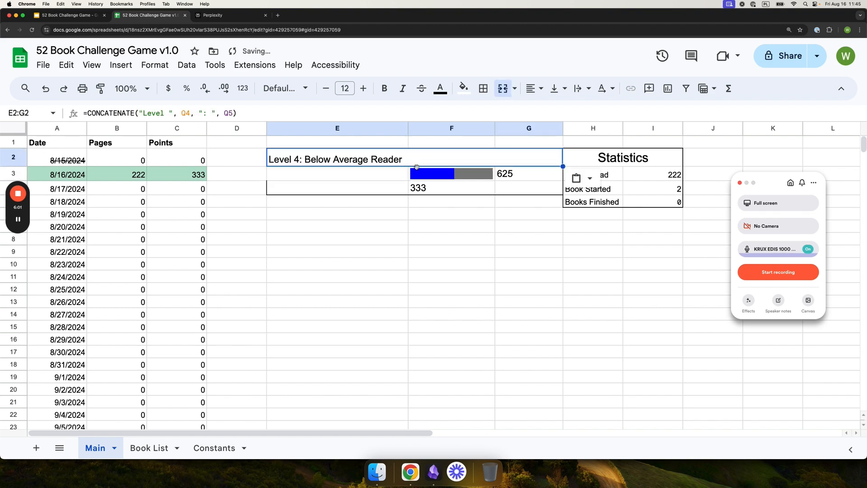
# Enter 0 in E3 as the progress bar's starting value and set its font size to 12.
pyautogui.click(339, 173)
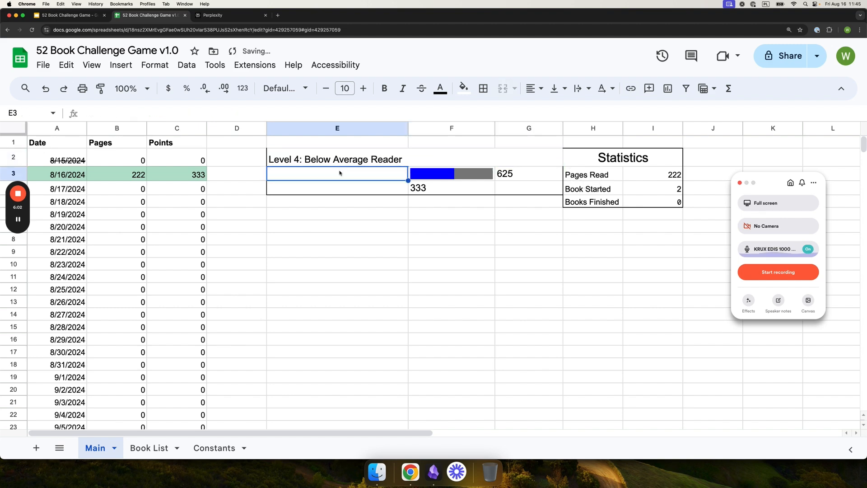
pyautogui.click(421, 191)
pyautogui.click(329, 176)
pyautogui.write('0')
pyautogui.press('Return')
pyautogui.click(330, 175)
pyautogui.click(363, 88)
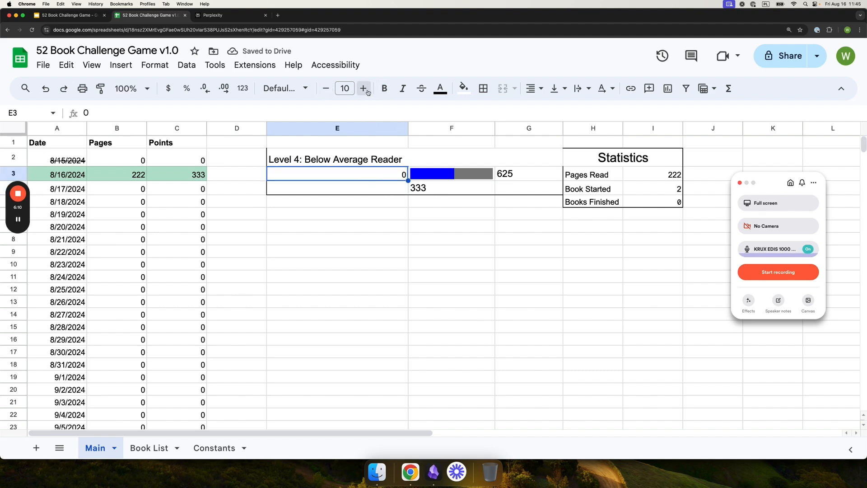
pyautogui.click(363, 88)
pyautogui.click(430, 191)
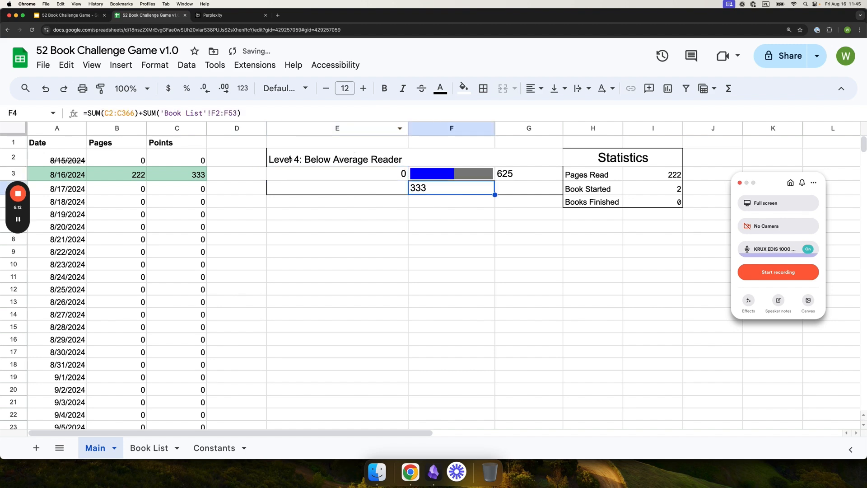
# Apply an outer border around the whole Player section, E2:G4.
pyautogui.moveTo(359, 155); pyautogui.dragTo(470, 183)
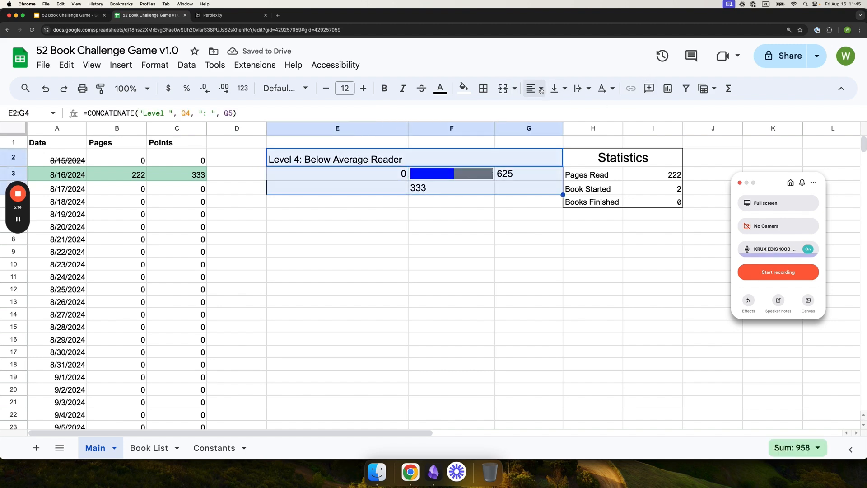
pyautogui.click(483, 88)
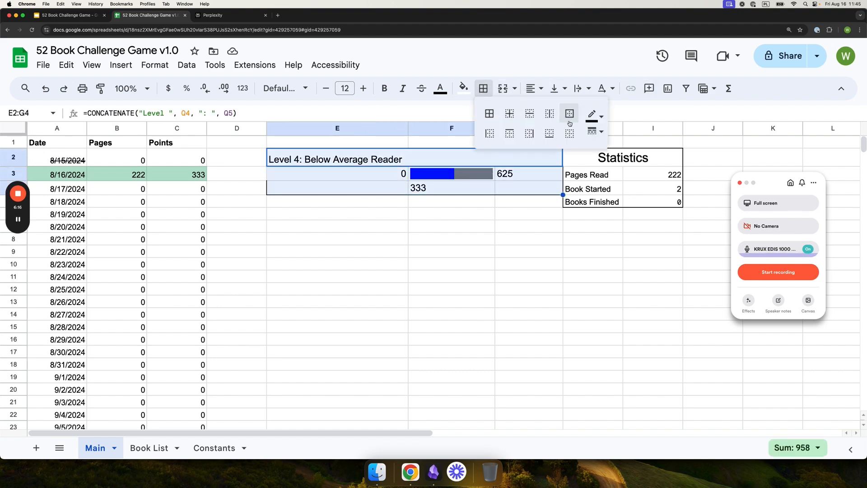
pyautogui.click(365, 153)
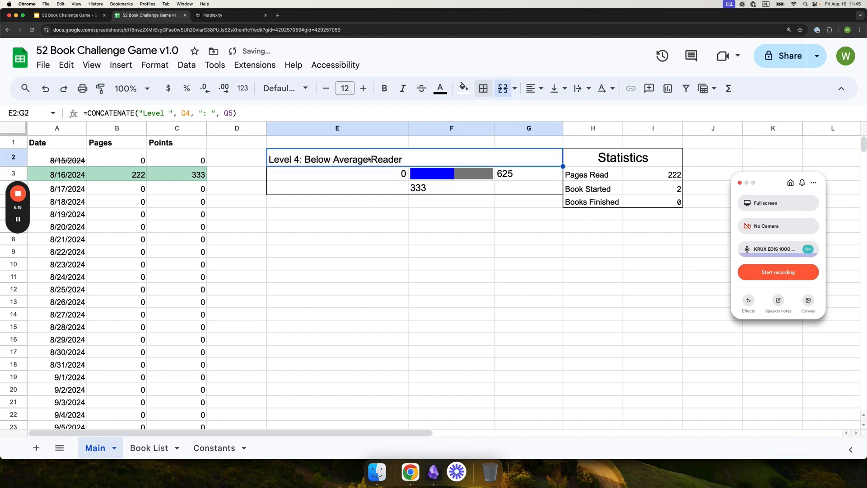
# Center the level title in the merged cell E2:G2 and increase its font size to 15.
pyautogui.click(387, 176)
pyautogui.click(389, 160)
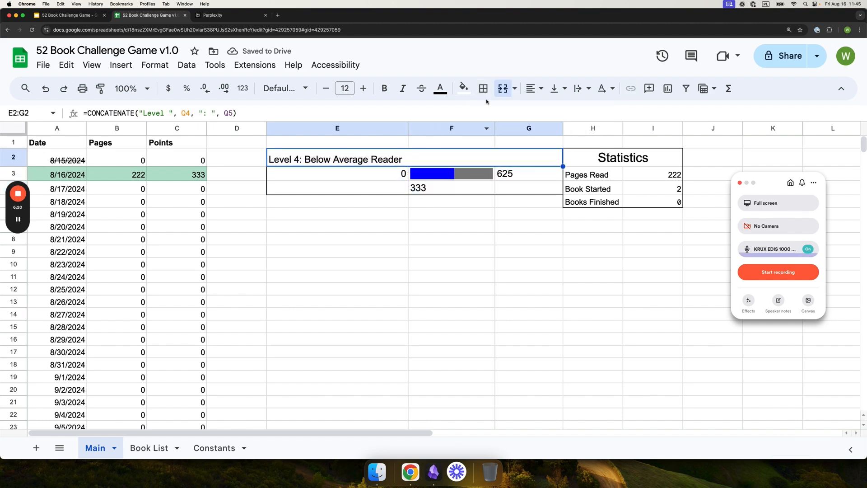
pyautogui.click(534, 88)
pyautogui.click(555, 111)
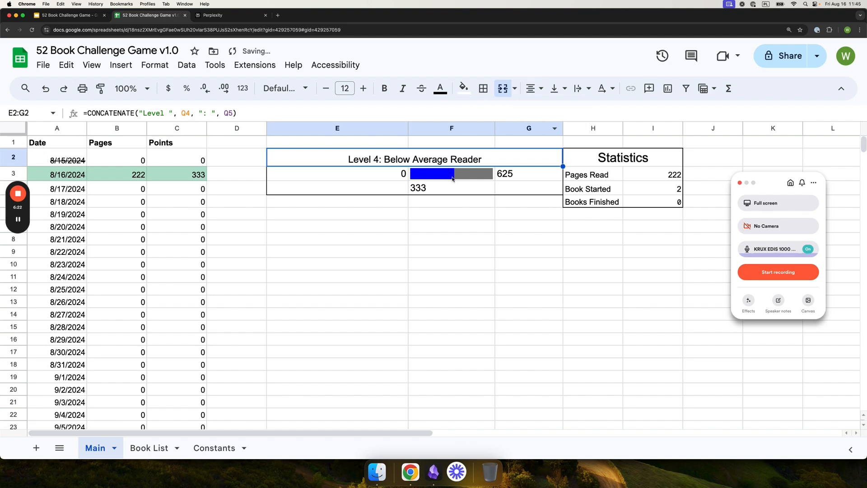
pyautogui.click(362, 89)
pyautogui.click(363, 89)
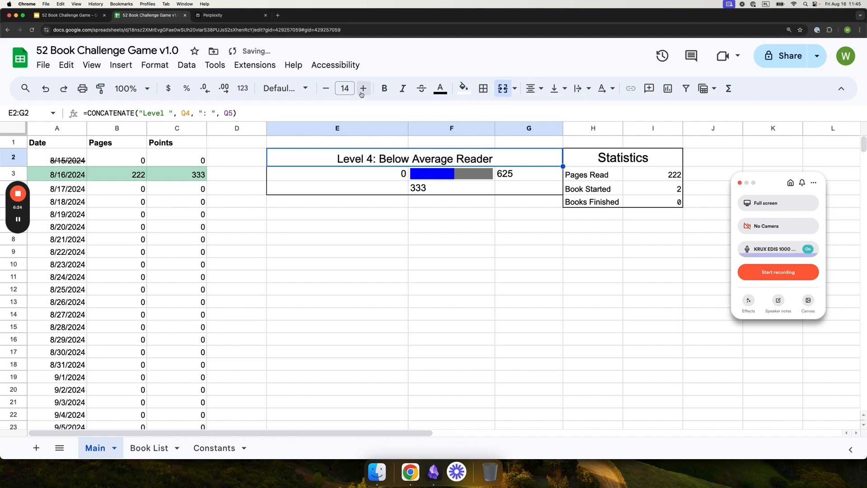
pyautogui.click(363, 88)
pyautogui.click(329, 252)
# Test the Player section by setting the pages for 8/16/2024 in B3 to 0, 2, 3, 4545 and finally back to 0.
pyautogui.click(128, 175)
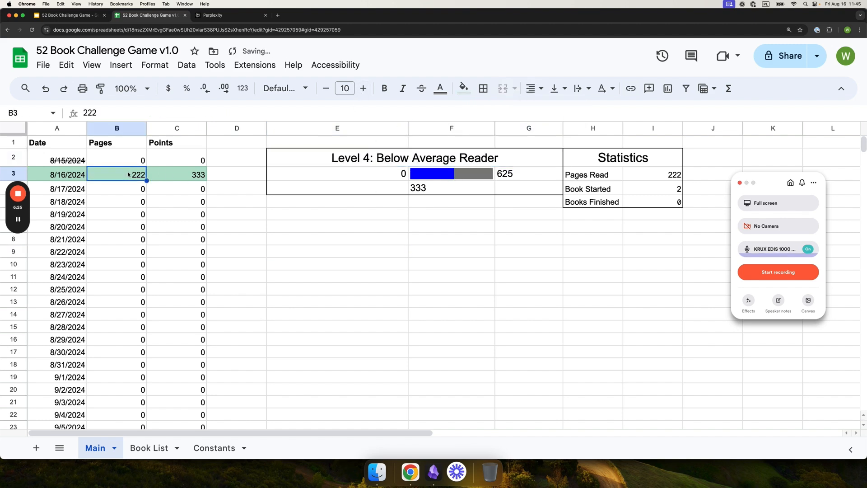
pyautogui.write('0')
pyautogui.press('Return')
pyautogui.press('Up')
pyautogui.write('2')
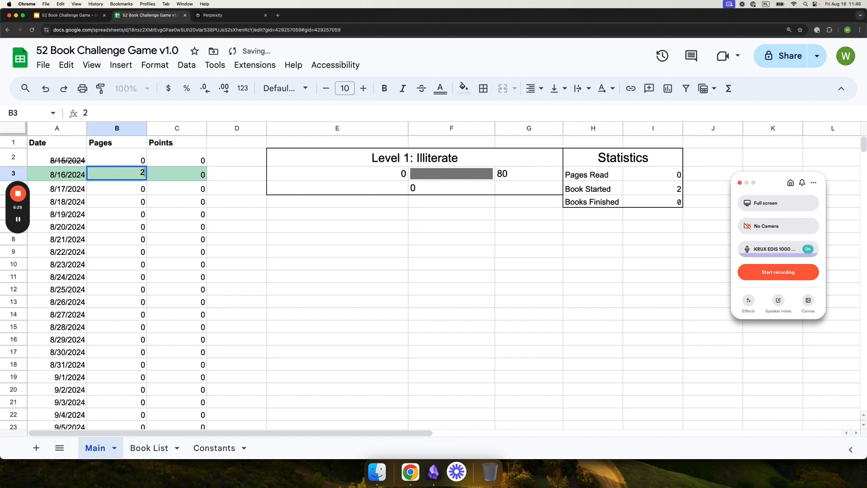
pyautogui.press('Return')
pyautogui.press('Up')
pyautogui.write('3')
pyautogui.press('Return')
pyautogui.press('Up')
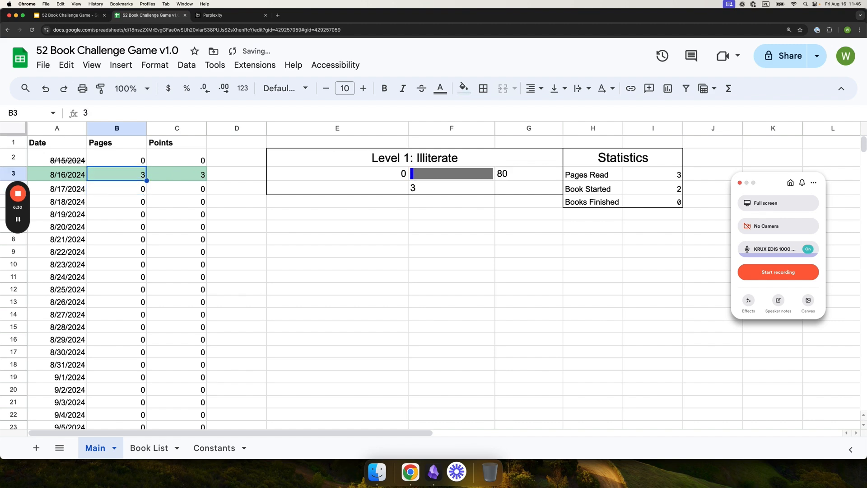
pyautogui.write('4545')
pyautogui.press('Return')
pyautogui.press('Up')
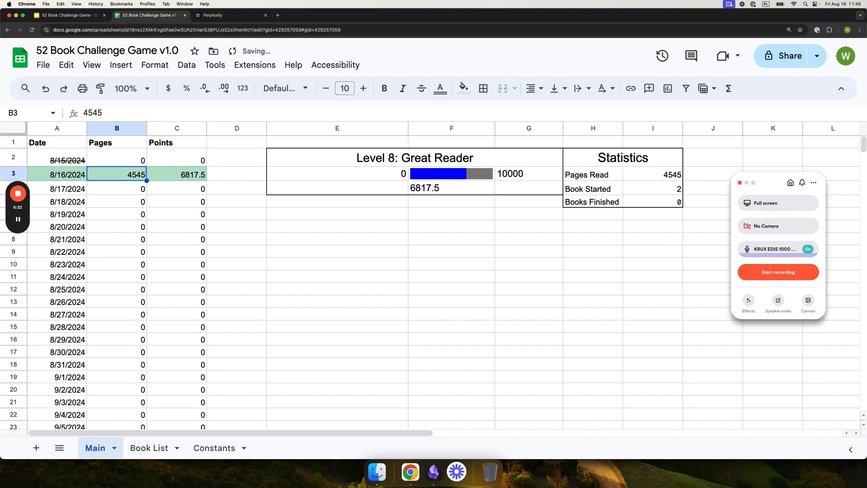
pyautogui.write('0')
pyautogui.press('Return')
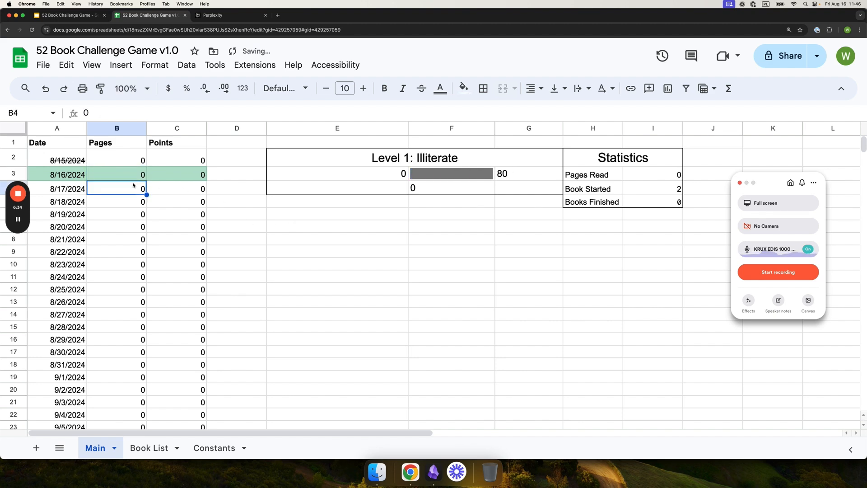
pyautogui.click(403, 220)
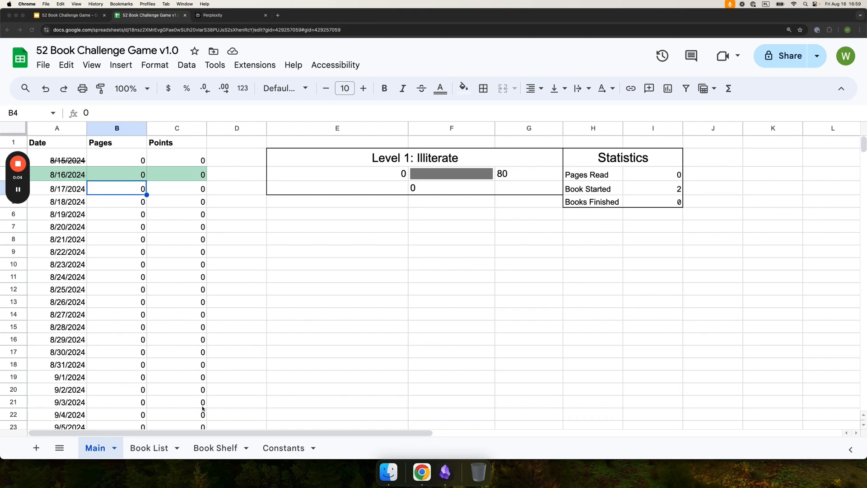
# Examine the Book Shelf images and the Book List's Url and Show if finished columns, including the first book's cover link and H2 formula.
pyautogui.click(211, 448)
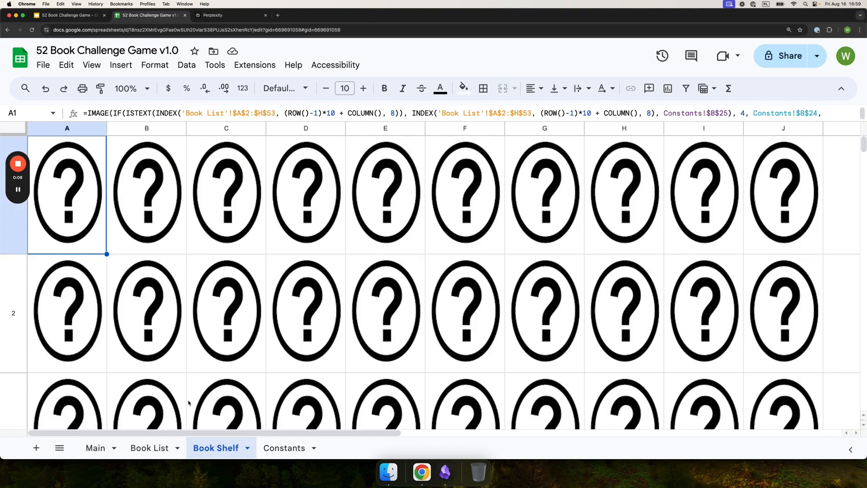
pyautogui.scroll(-3, 216, 329)
pyautogui.scroll(3, 215, 334)
pyautogui.click(147, 453)
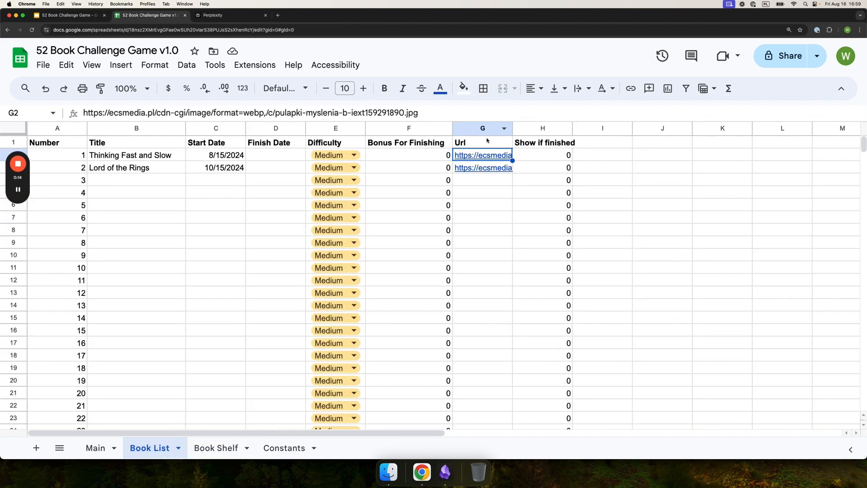
pyautogui.moveTo(487, 132); pyautogui.dragTo(528, 135)
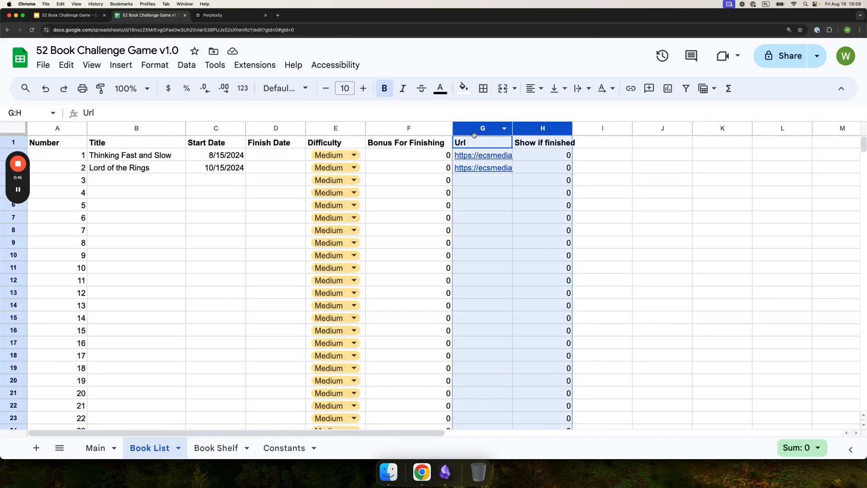
pyautogui.click(480, 158)
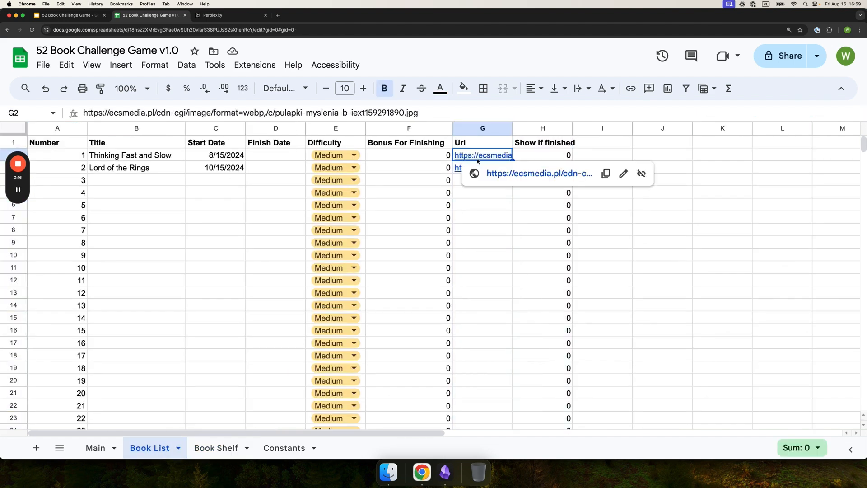
pyautogui.click(497, 175)
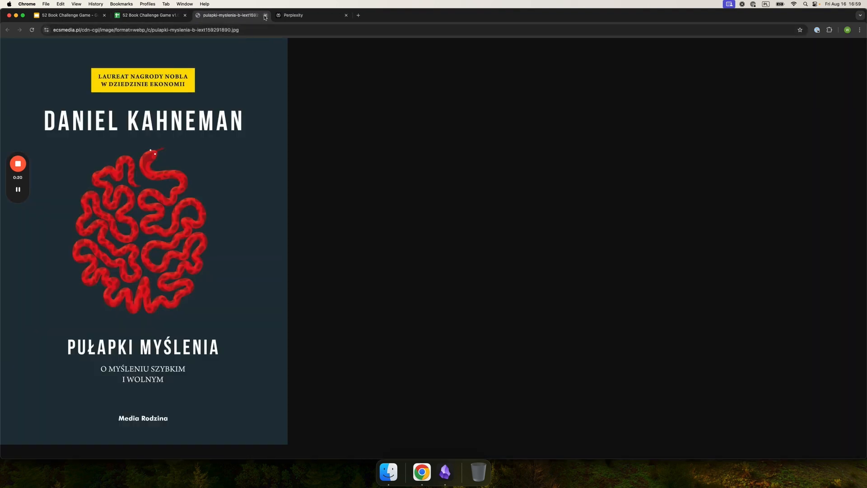
pyautogui.click(265, 16)
pyautogui.click(534, 158)
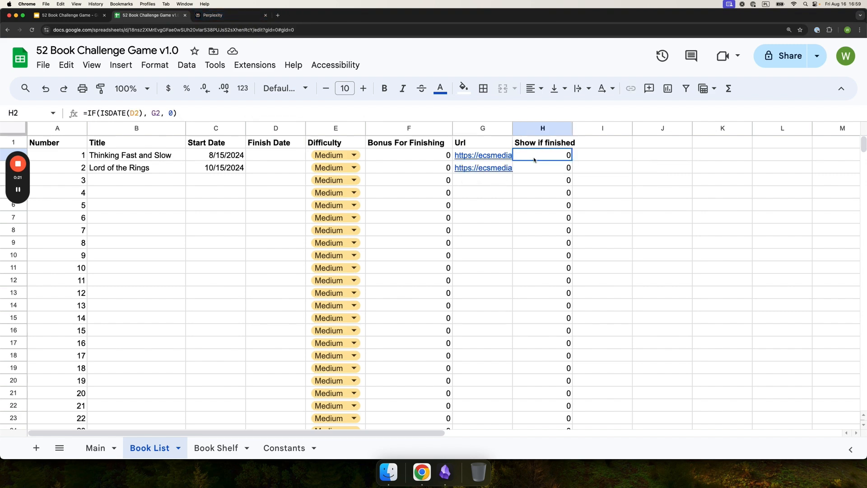
# Hide the Show if finished column H in the Book List sheet.
pyautogui.click(542, 130)
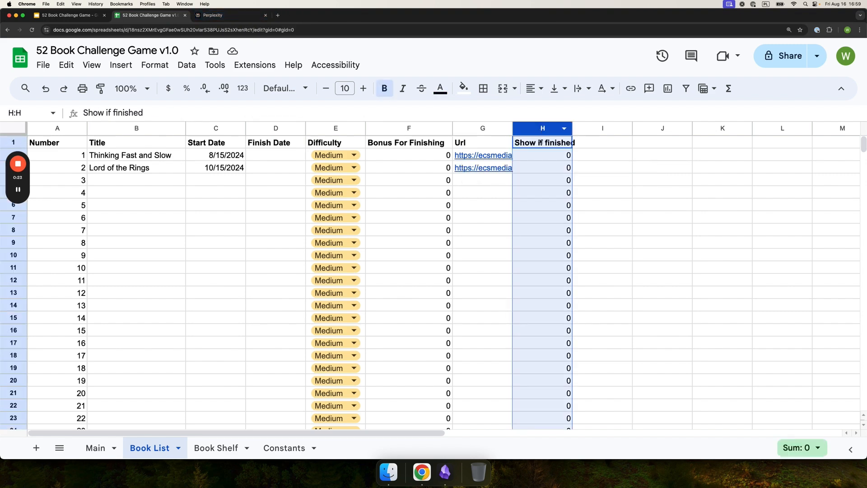
pyautogui.rightClick(540, 134)
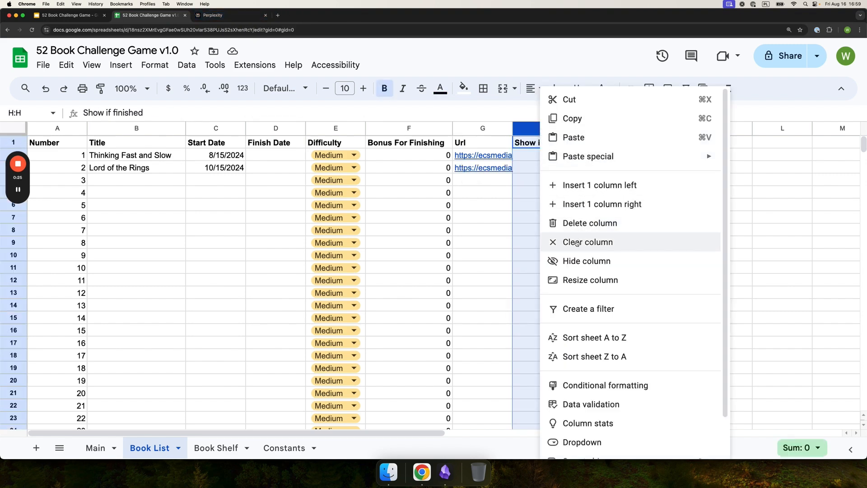
pyautogui.click(576, 266)
pyautogui.click(514, 230)
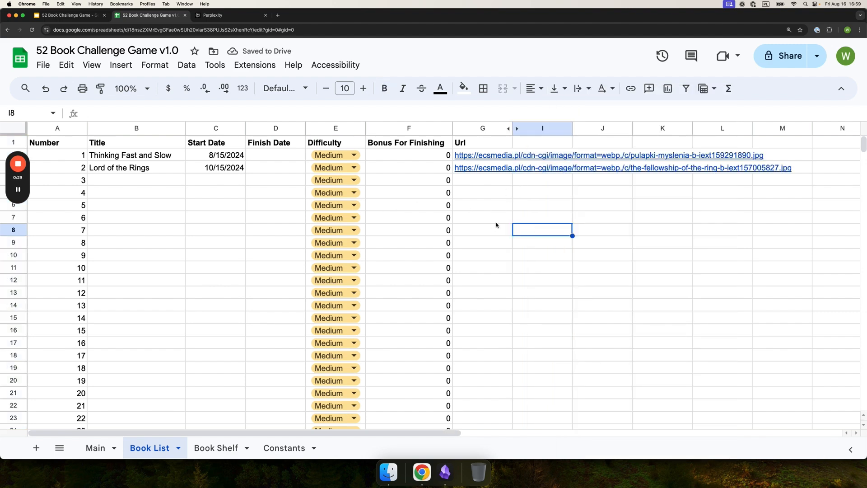
pyautogui.click(494, 220)
# Examine the Book Width formula, the Book Height value and the linked Question Image in the Constants sheet.
pyautogui.click(282, 452)
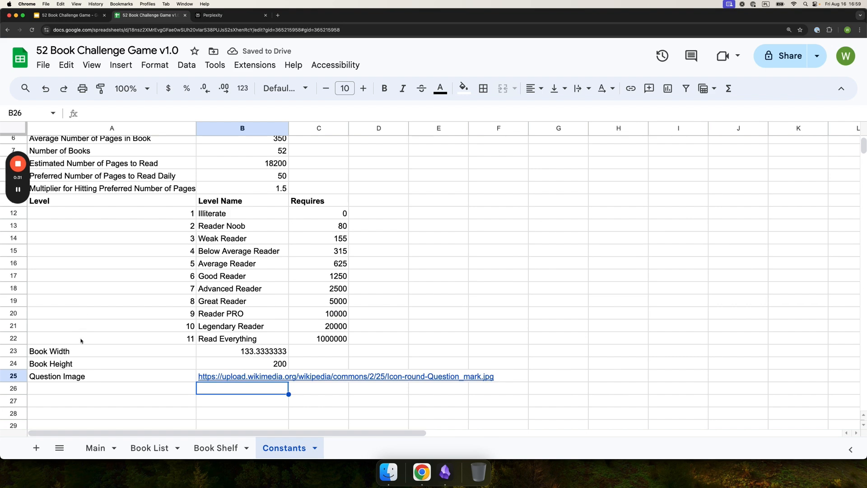
pyautogui.moveTo(97, 351); pyautogui.dragTo(246, 379)
pyautogui.click(229, 354)
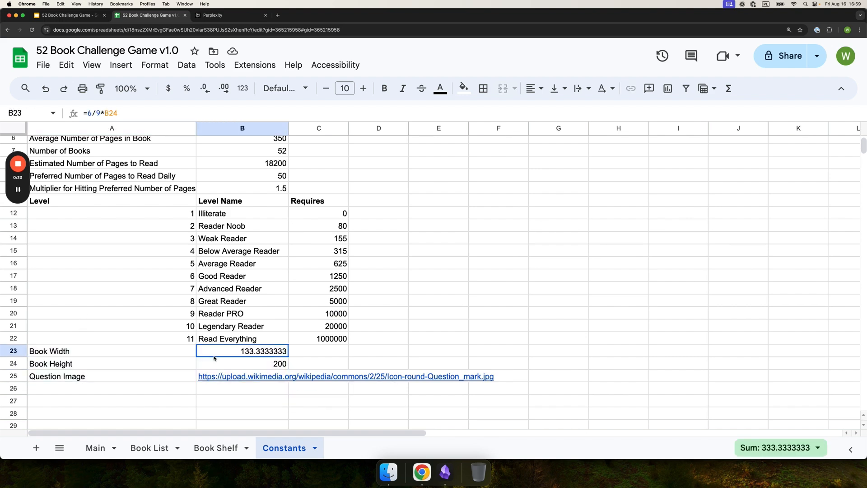
pyautogui.click(253, 365)
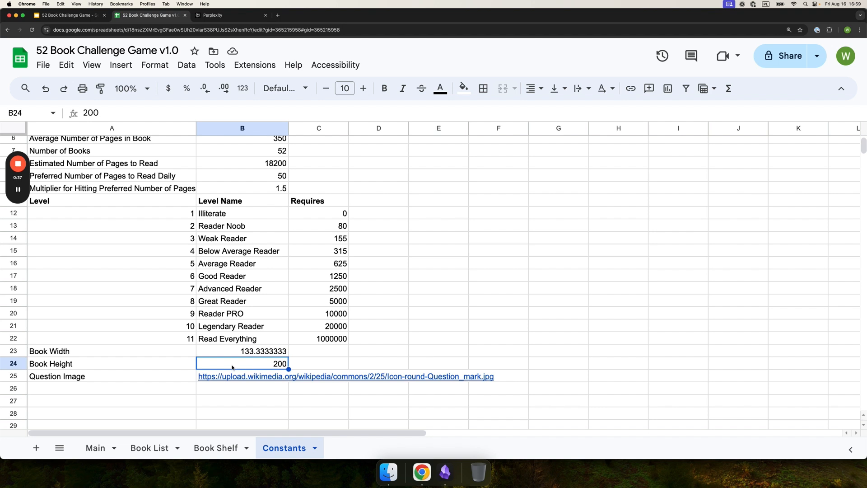
pyautogui.click(243, 355)
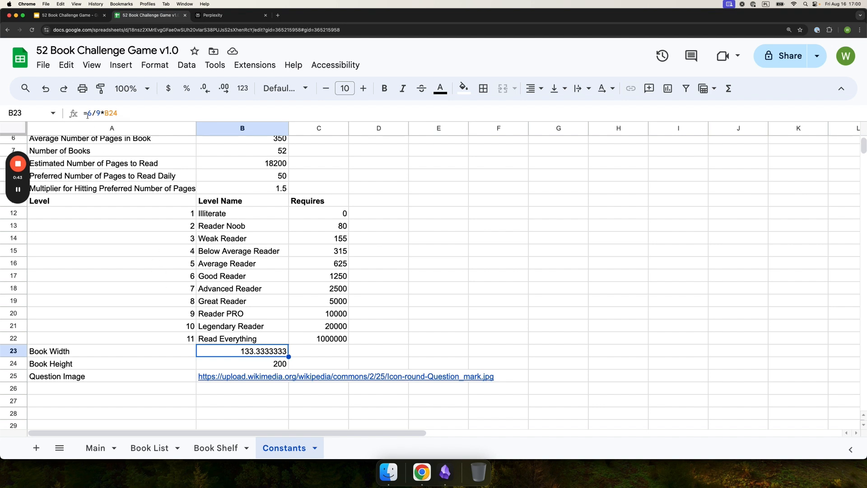
pyautogui.moveTo(87, 115); pyautogui.dragTo(101, 115)
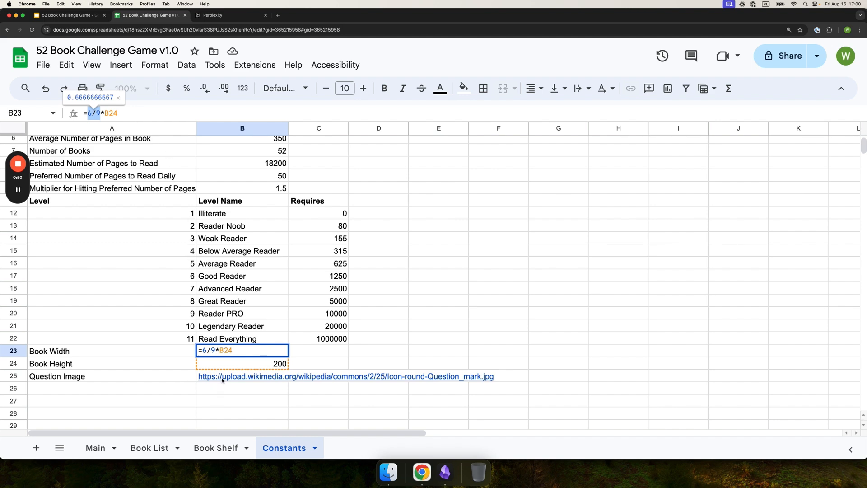
pyautogui.press('Return')
pyautogui.click(243, 382)
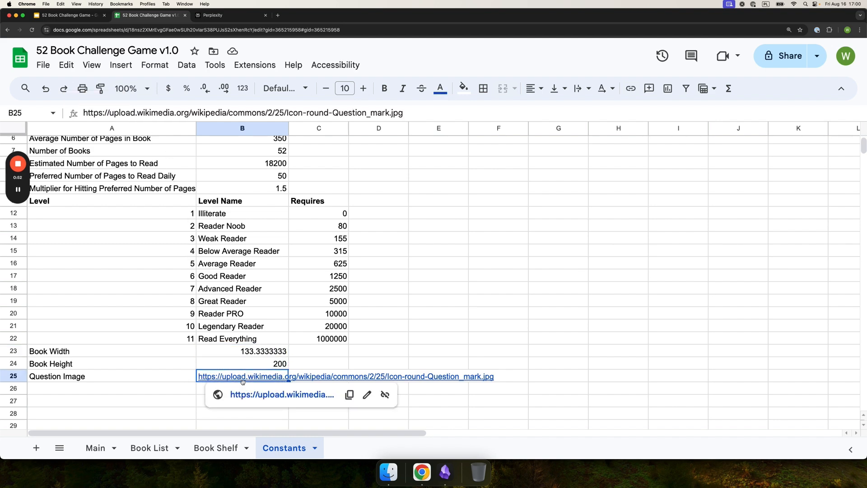
pyautogui.click(251, 396)
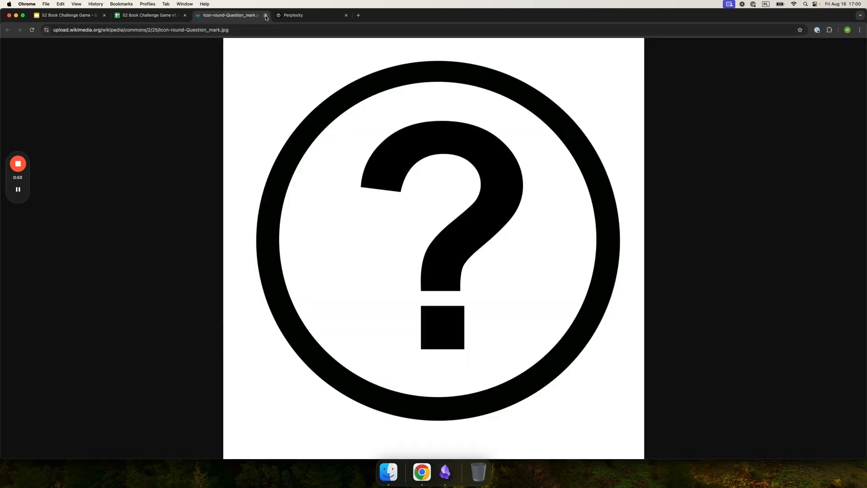
pyautogui.click(266, 15)
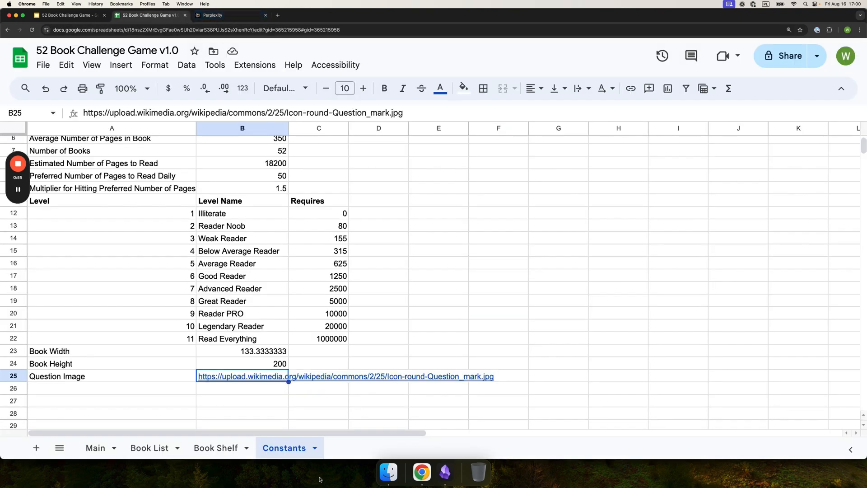
# Review the full IMAGE formula in cell A1 of the Book Shelf sheet without changing it.
pyautogui.click(223, 446)
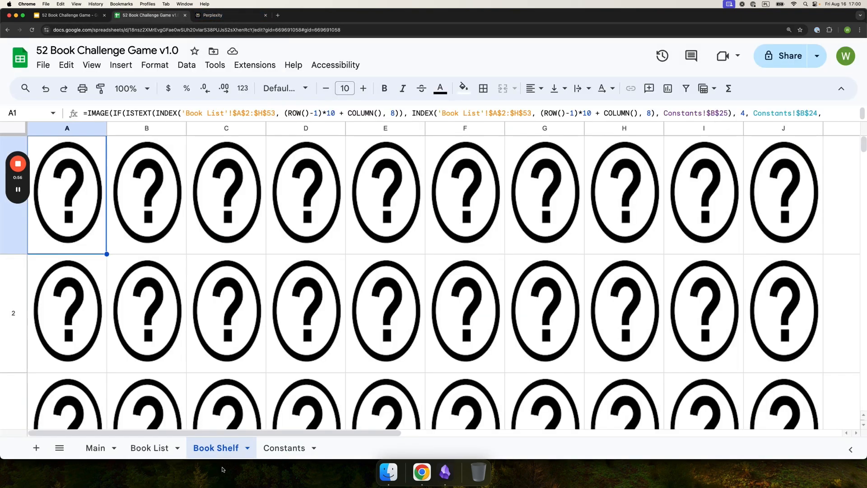
pyautogui.click(199, 108)
pyautogui.press('super+a')
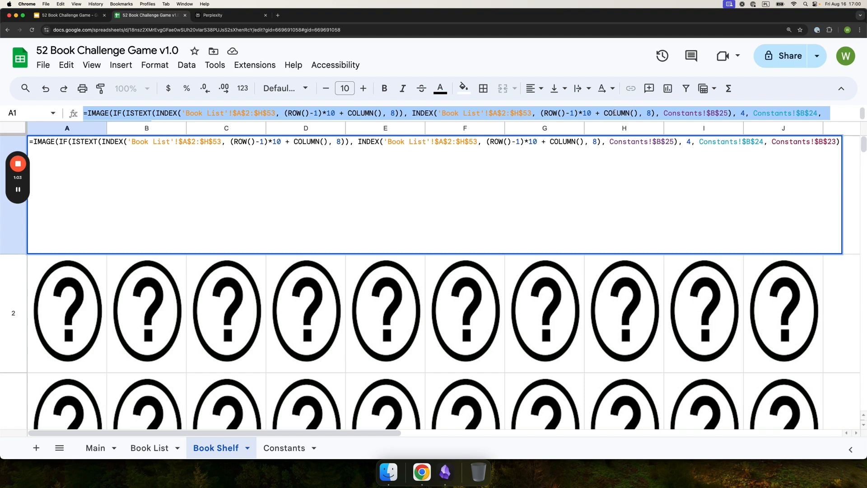
pyautogui.doubleClick(615, 113)
pyautogui.press('Escape')
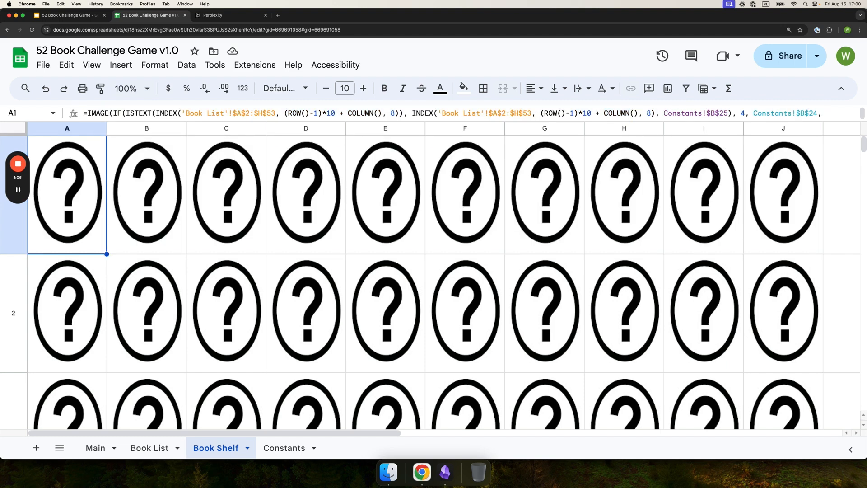
pyautogui.click(65, 197)
# Set the Finish Date of Thinking Fast and Slow in the Book List sheet to today's date with the TODAY function.
pyautogui.click(149, 447)
pyautogui.click(289, 155)
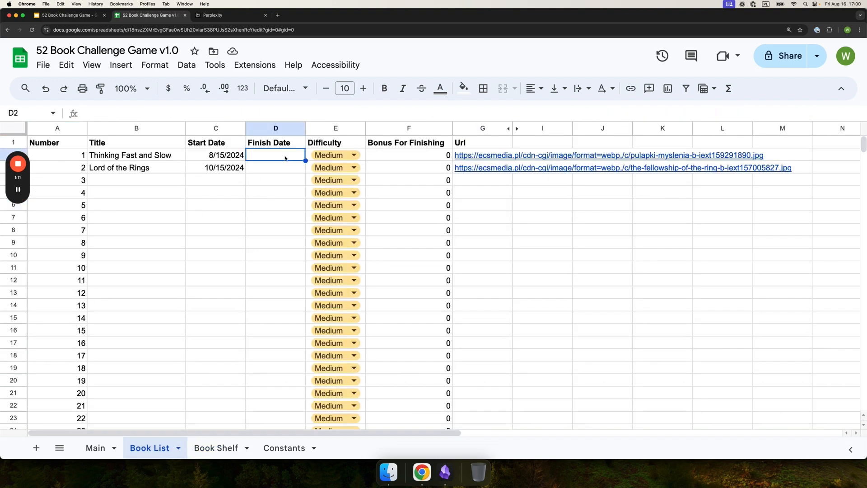
pyautogui.write('=toa')
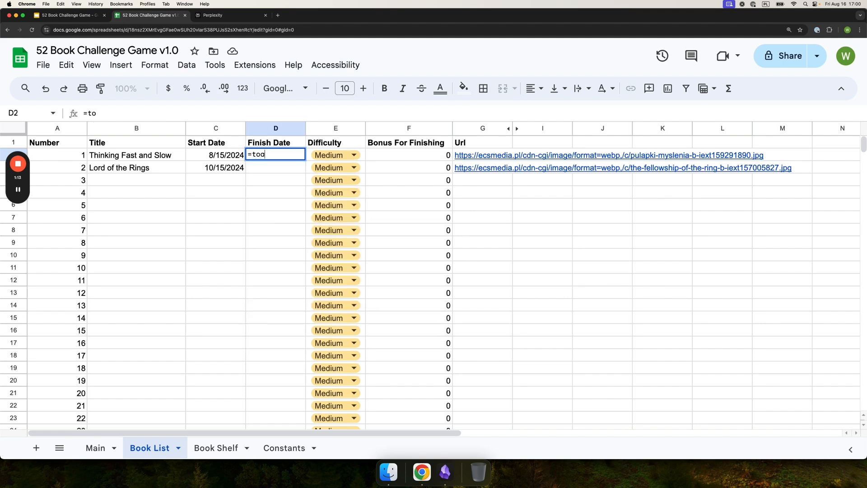
pyautogui.write('a')
pyautogui.press('Tab')
pyautogui.press('Return')
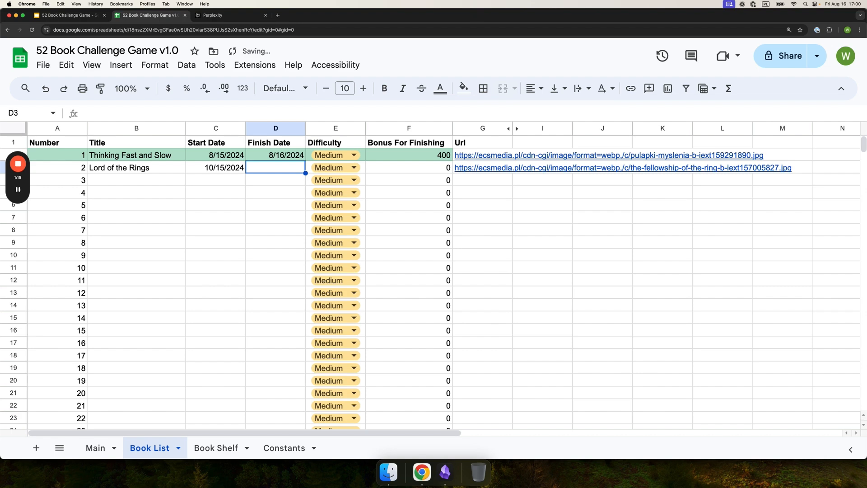
# Set the Finish Date of Lord of the Rings in the Book List sheet to tomorrow's date using the TODAY function.
pyautogui.click(277, 160)
pyautogui.click(280, 169)
pyautogui.write('=tow')
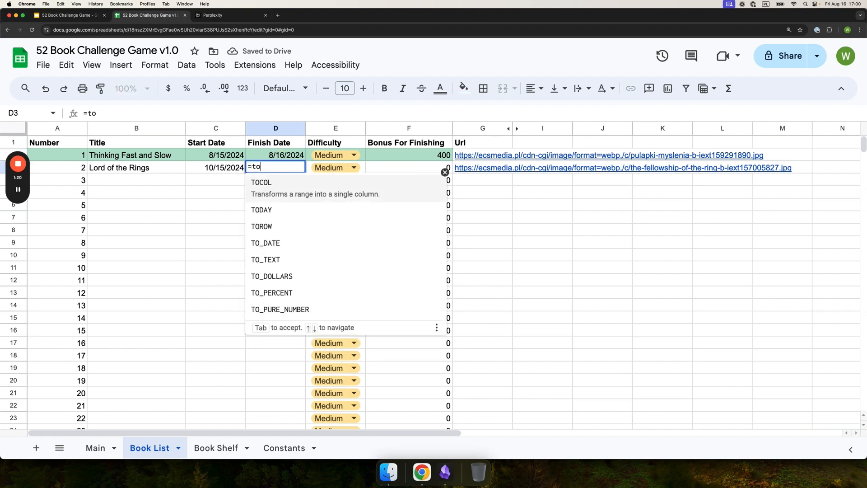
pyautogui.press('BackSpace')
pyautogui.write('day')
pyautogui.press('Tab')
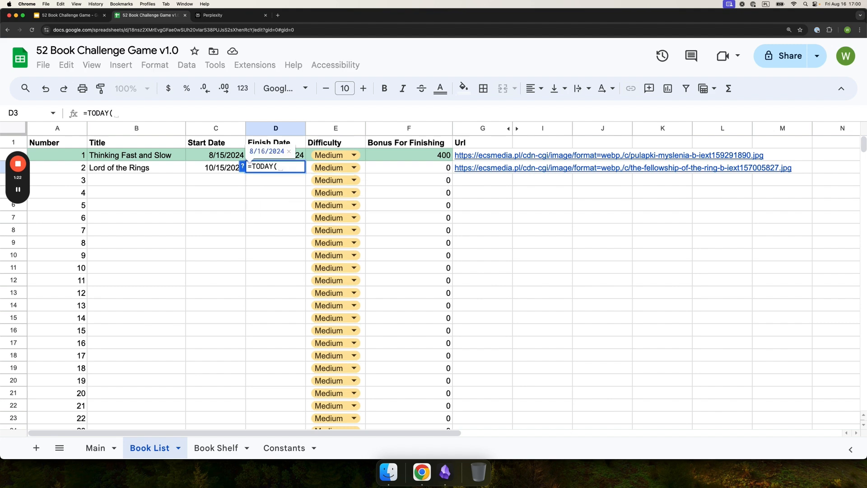
pyautogui.write(')+')
pyautogui.press('Return')
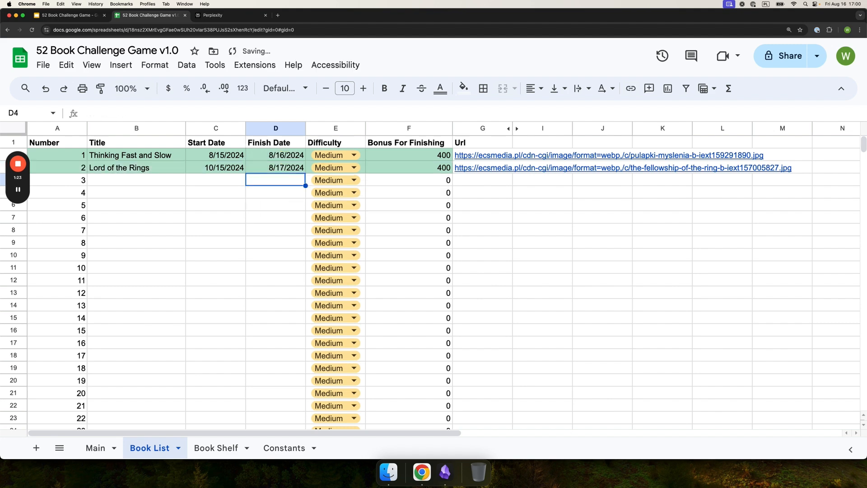
# Examine the Book Shelf grid from first to last row, checking the finished books' covers and the question mark placeholders.
pyautogui.click(222, 448)
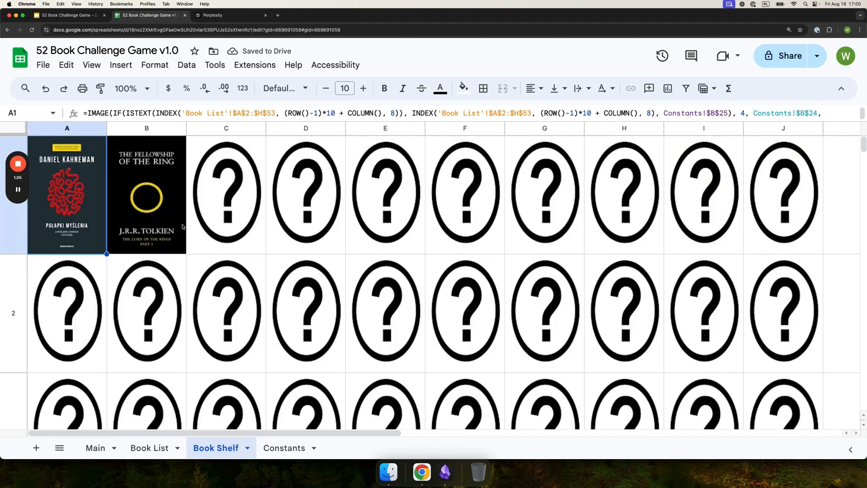
pyautogui.click(212, 236)
pyautogui.scroll(-3, 201, 255)
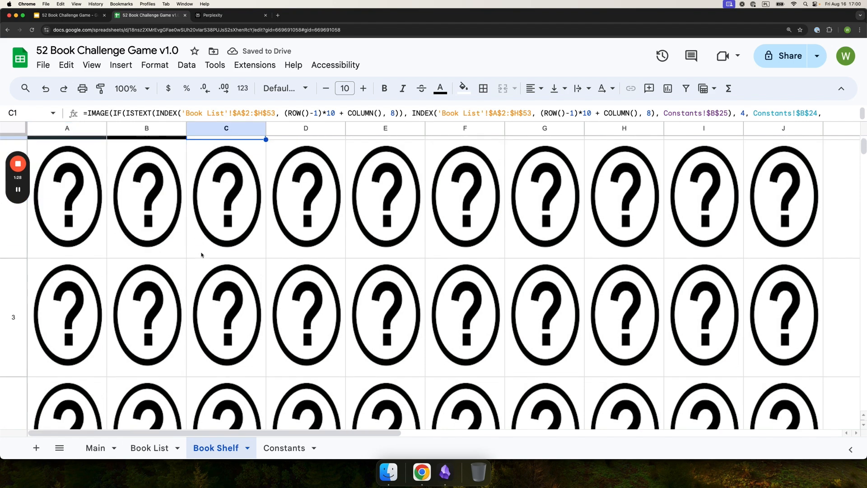
pyautogui.scroll(3, 200, 254)
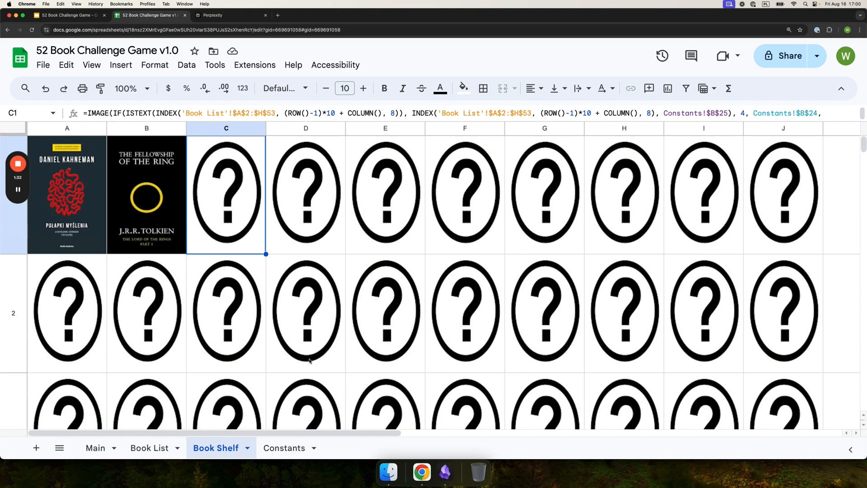
pyautogui.scroll(-2, 310, 262)
pyautogui.scroll(2, 310, 262)
pyautogui.scroll(-2, 298, 259)
pyautogui.scroll(2, 252, 277)
pyautogui.scroll(-5, 271, 271)
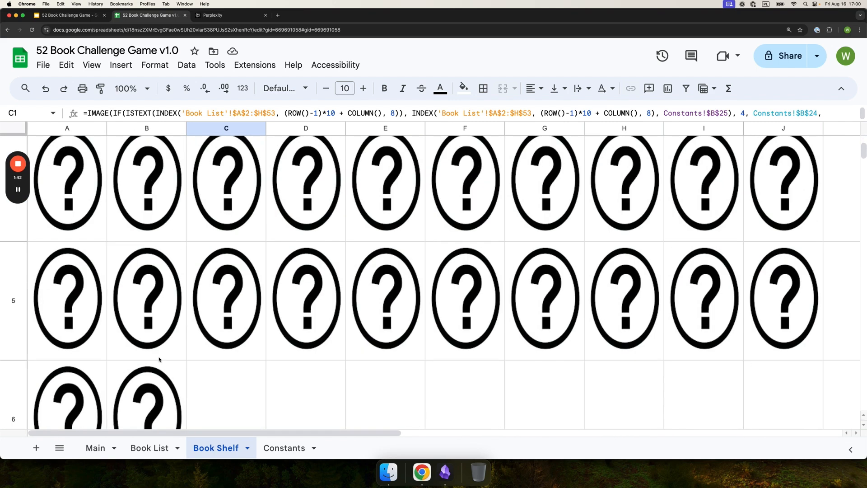
pyautogui.scroll(5, 159, 360)
pyautogui.scroll(-5, 214, 304)
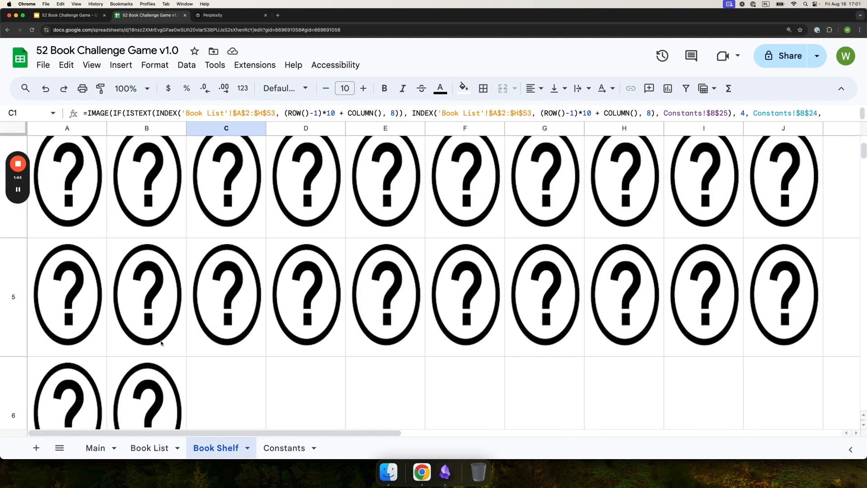
pyautogui.click(161, 343)
pyautogui.click(154, 370)
pyautogui.click(243, 303)
pyautogui.scroll(5, 245, 307)
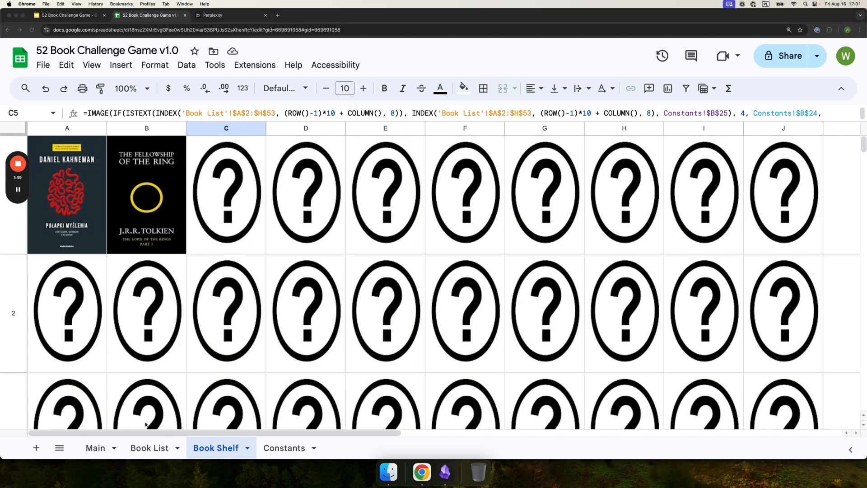
# Clear the Finish Dates of Thinking Fast and Slow and Lord of the Rings in the Book List sheet.
pyautogui.click(149, 448)
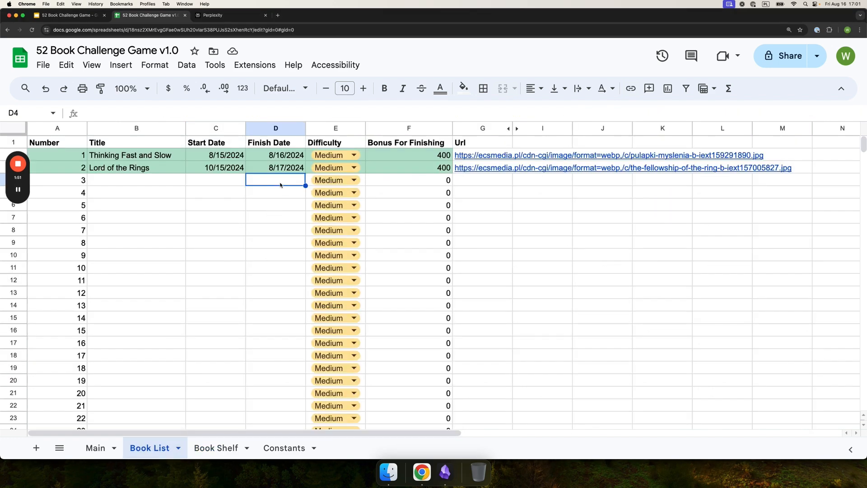
pyautogui.click(273, 156)
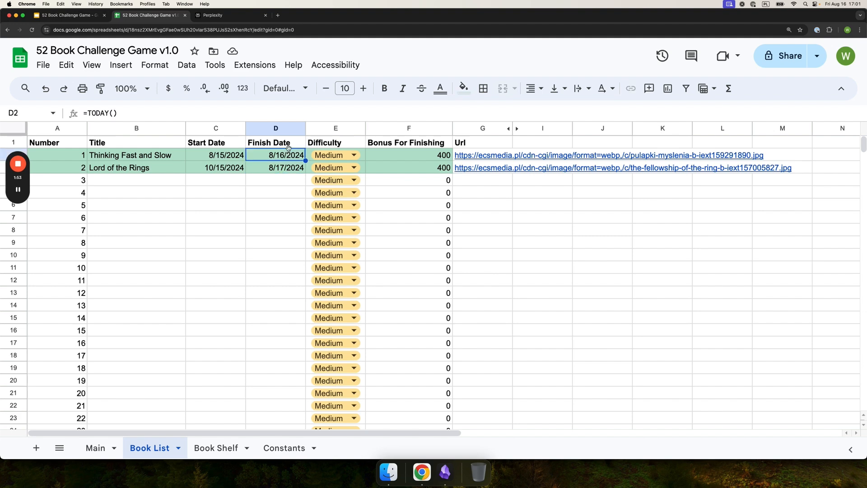
pyautogui.press('Delete')
pyautogui.press('Down')
pyautogui.press('Delete')
pyautogui.press('Down')
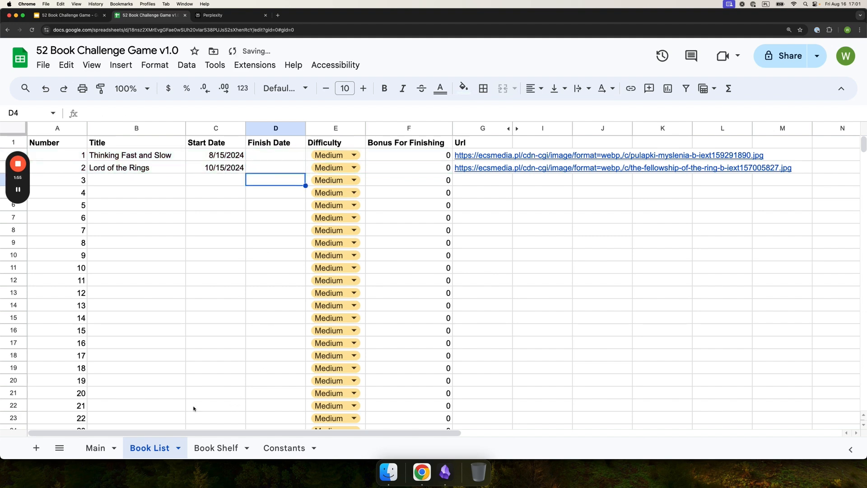
# Move the Statistics table in the Main sheet from H2:I5 to E8:F11, below the level box.
pyautogui.click(96, 447)
pyautogui.click(331, 226)
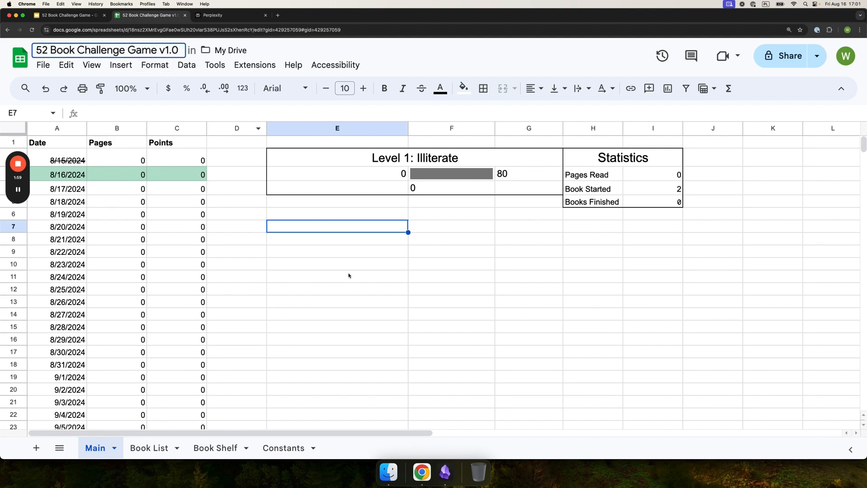
pyautogui.click(339, 242)
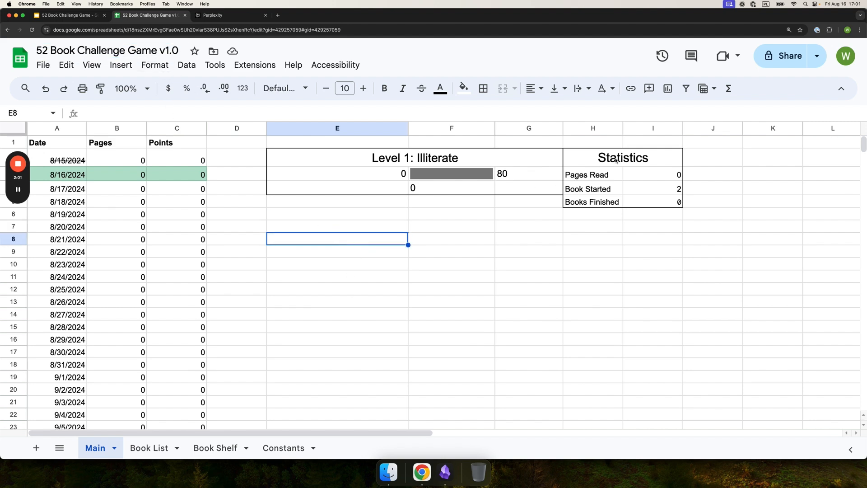
pyautogui.moveTo(615, 160); pyautogui.dragTo(623, 204)
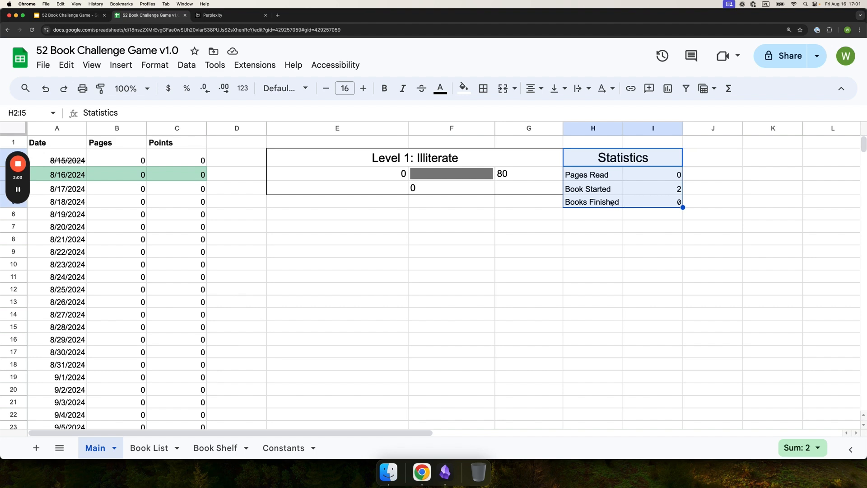
pyautogui.press('super+x')
pyautogui.click(325, 242)
pyautogui.press('super+v')
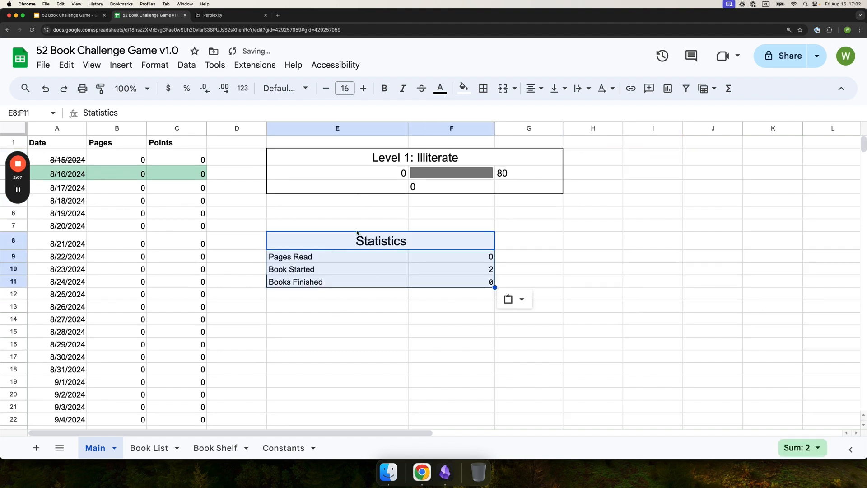
pyautogui.click(324, 281)
pyautogui.click(318, 297)
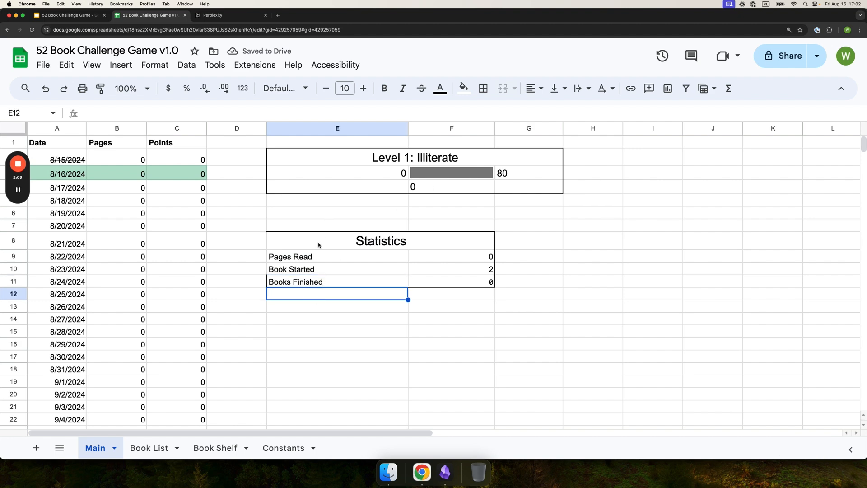
# Apply an outer border around the moved Statistics table in E8:F11.
pyautogui.moveTo(318, 245); pyautogui.dragTo(464, 286)
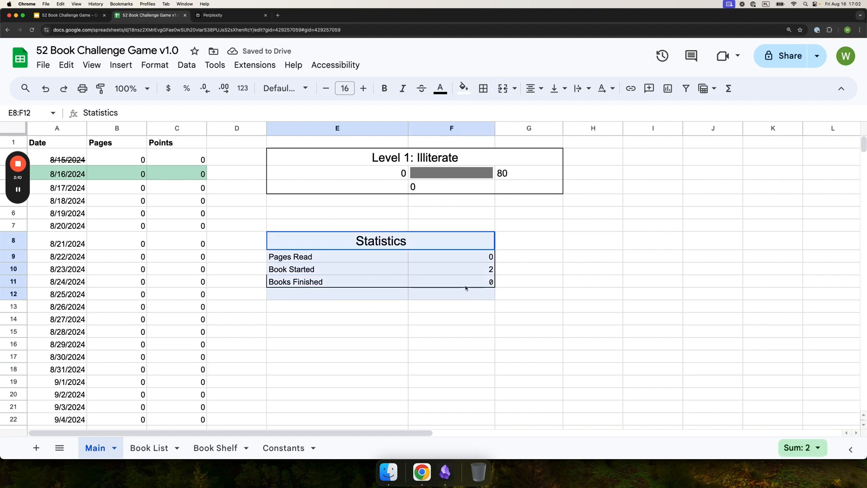
pyautogui.click(485, 89)
pyautogui.click(570, 113)
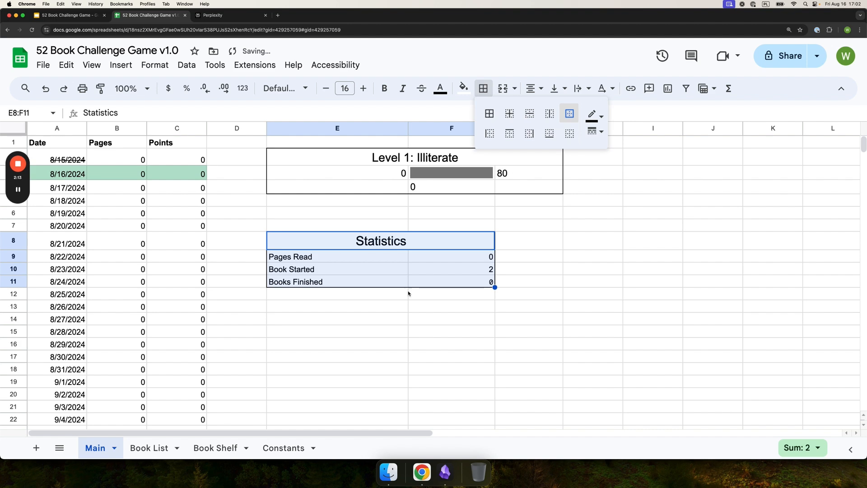
pyautogui.click(406, 306)
pyautogui.click(345, 271)
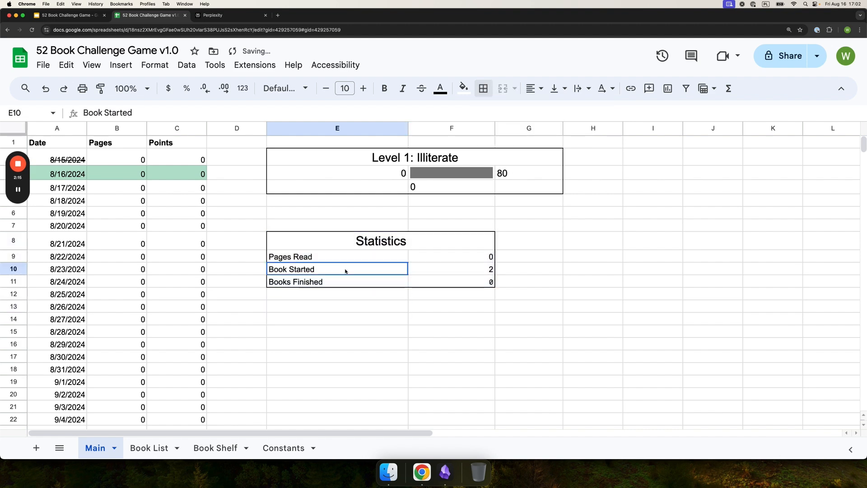
# Clear the titles and start dates of the first two books in the Book List sheet.
pyautogui.click(149, 448)
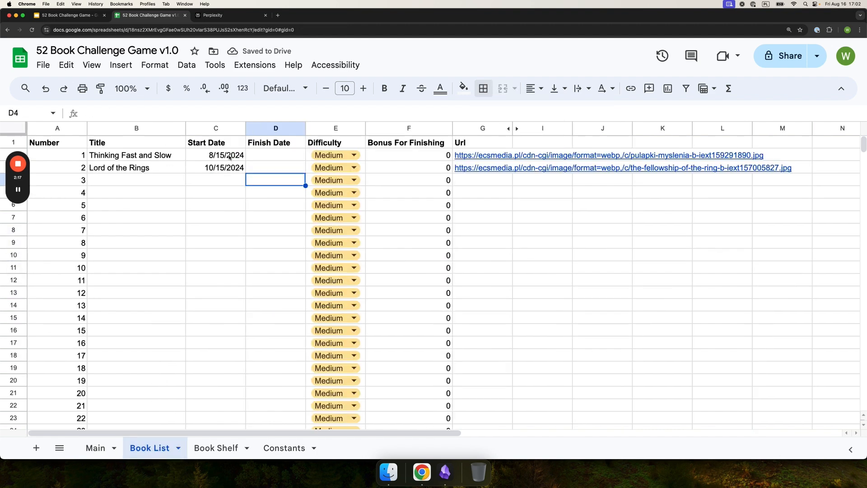
pyautogui.click(229, 156)
pyautogui.click(143, 158)
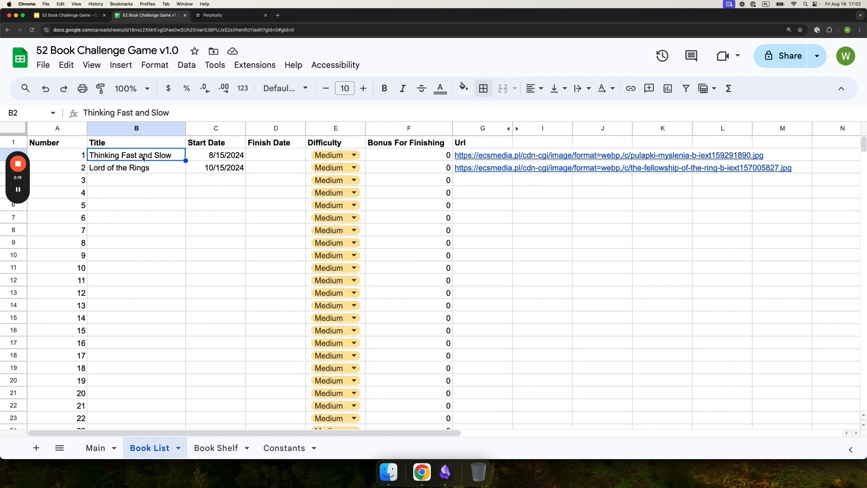
pyautogui.press('BackSpace')
pyautogui.press('Down')
pyautogui.press('Right')
pyautogui.press('BackSpace')
pyautogui.press('Up')
pyautogui.press('BackSpace')
pyautogui.press('Left')
pyautogui.press('Down')
pyautogui.press('BackSpace')
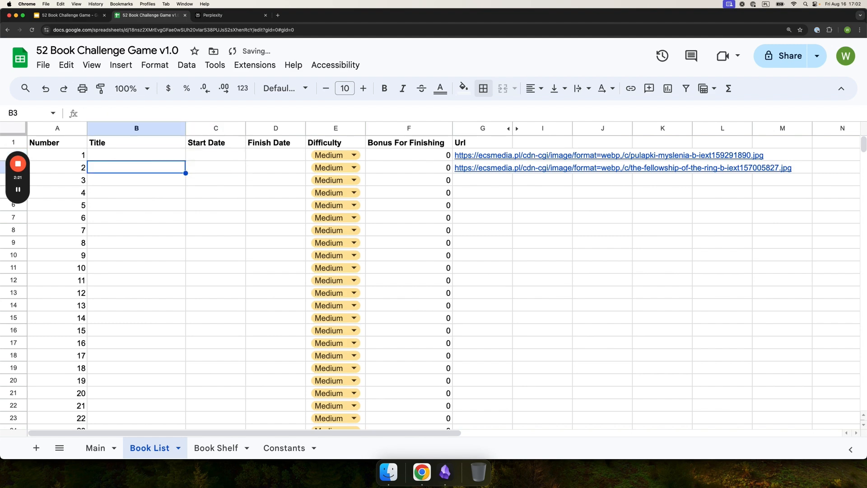
# Change the font of the Books Finished count in cell F11 of the Main sheet to the default font.
pyautogui.click(95, 447)
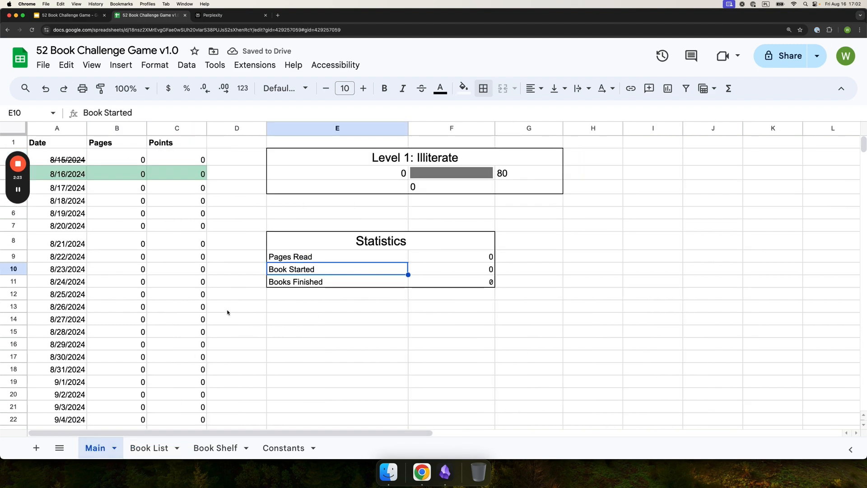
pyautogui.click(396, 311)
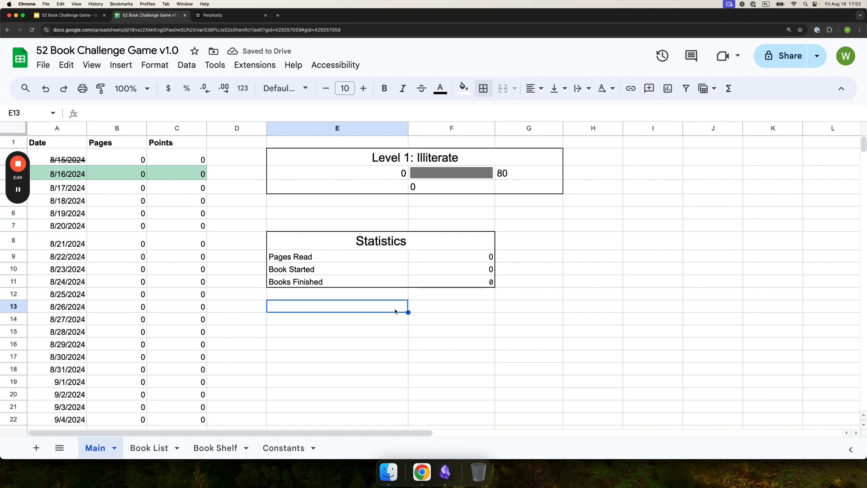
pyautogui.click(487, 284)
pyautogui.press('Up')
pyautogui.press('Down')
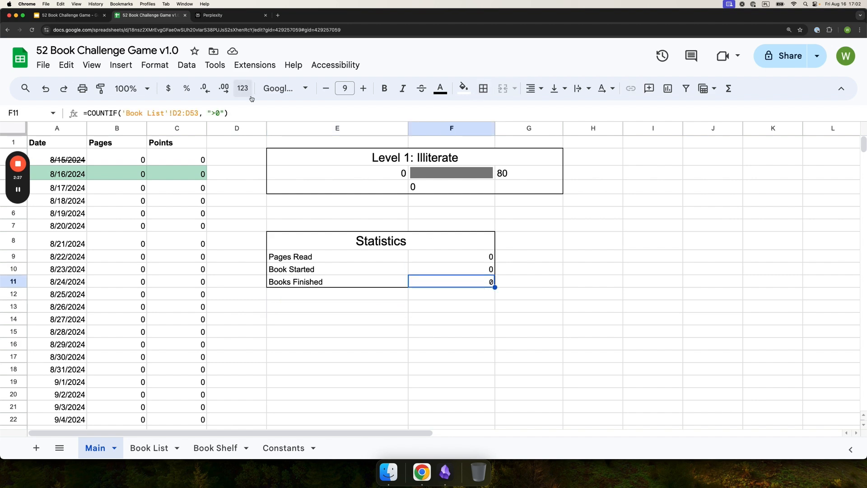
pyautogui.click(284, 88)
pyautogui.click(302, 158)
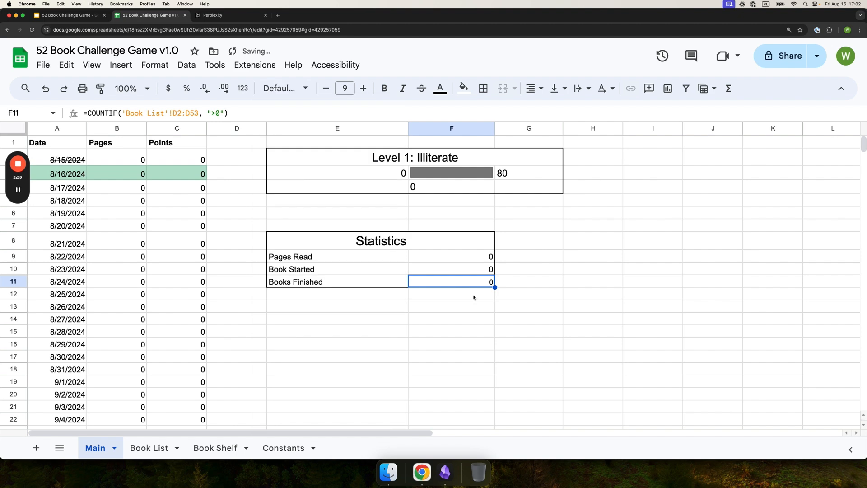
# Set the font size of the Books Finished count to 10.
pyautogui.click(474, 295)
pyautogui.click(473, 268)
pyautogui.click(473, 281)
pyautogui.press('Up')
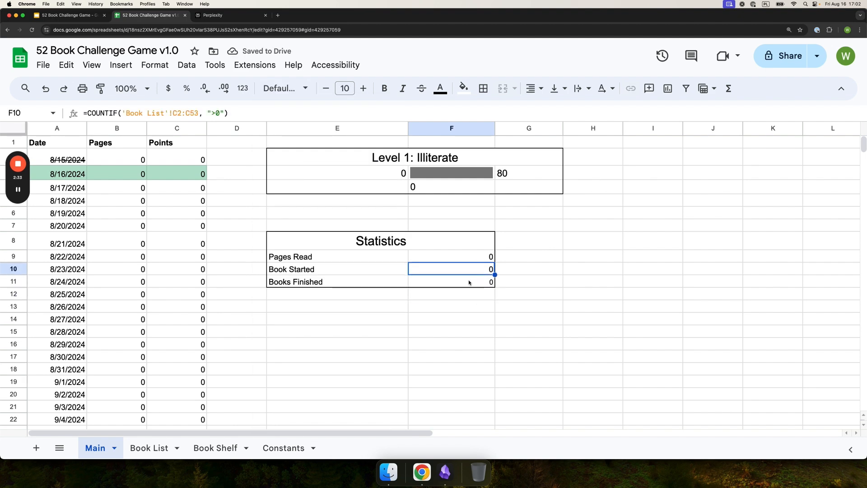
pyautogui.click(467, 281)
pyautogui.click(372, 89)
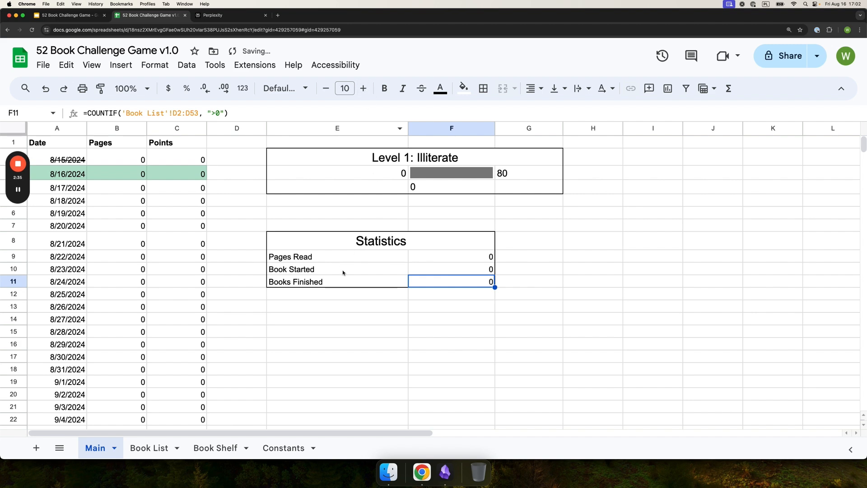
pyautogui.click(331, 317)
pyautogui.click(326, 282)
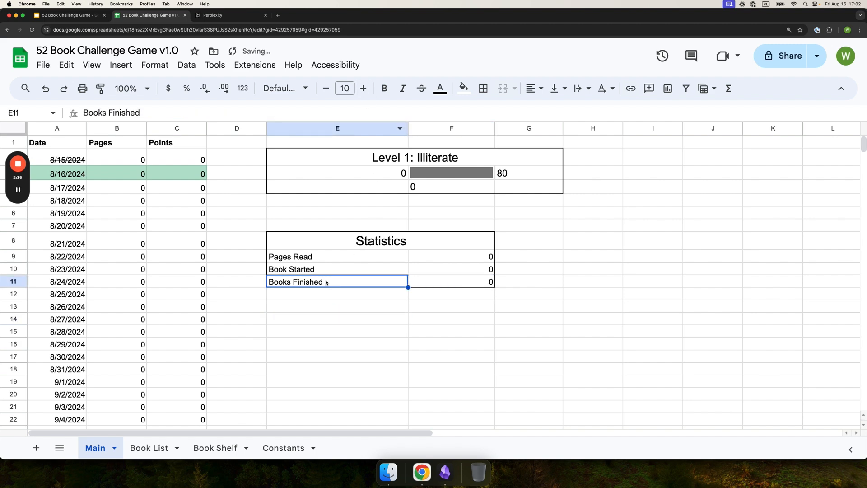
pyautogui.click(19, 189)
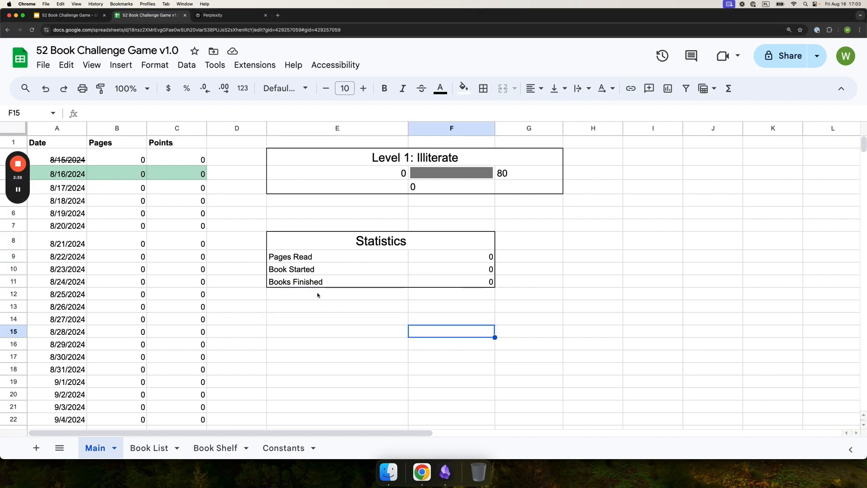
# Add the label "Days Left" in cell E12 below Books Finished and select the value cell F12 beside it.
pyautogui.click(319, 295)
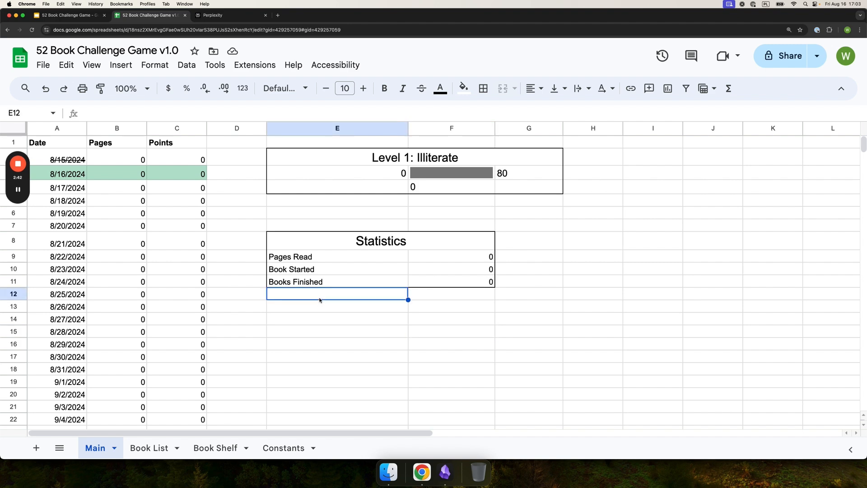
pyautogui.write('D')
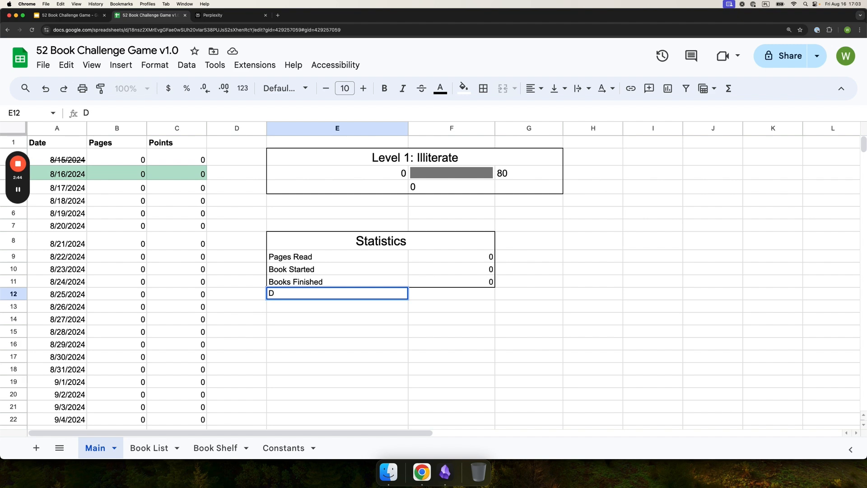
pyautogui.write('ays Lefl')
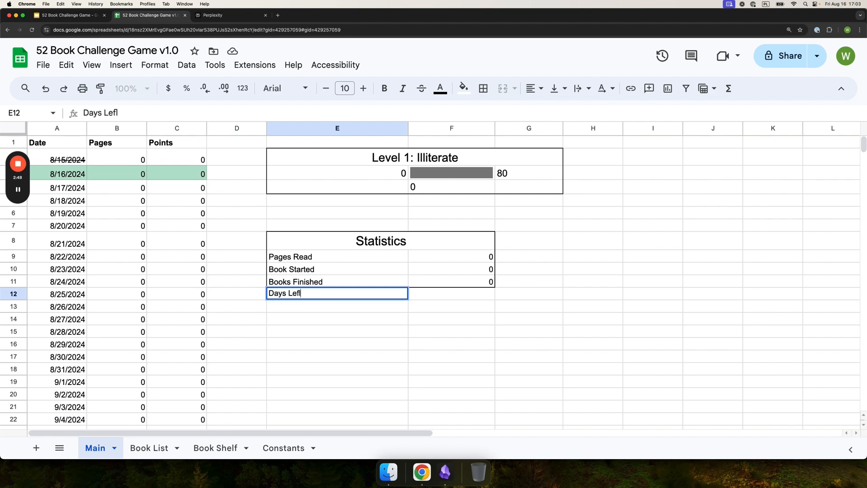
pyautogui.press('BackSpace')
pyautogui.press('BackSpace')
pyautogui.write('lt')
pyautogui.press('BackSpace')
pyautogui.press('BackSpace')
pyautogui.press('BackSpace')
pyautogui.write('ef')
pyautogui.press('Return')
pyautogui.click(469, 293)
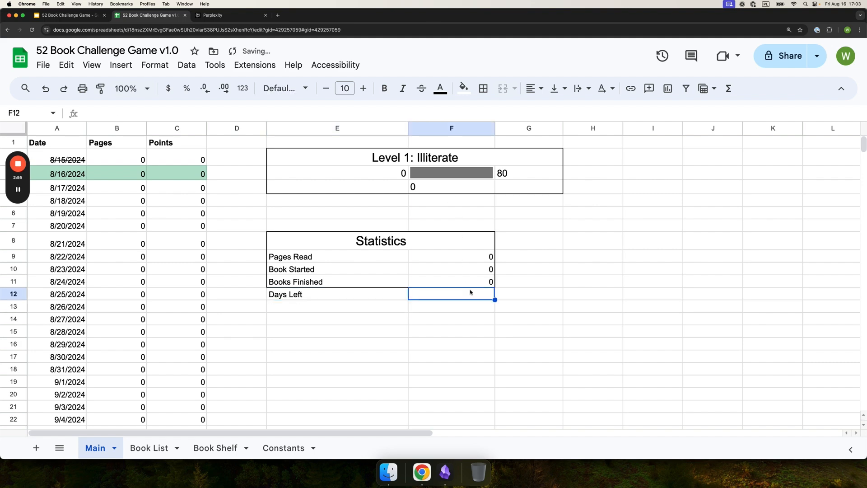
# Enter the formula =A366-TODAY()+1 in cell F12 to calculate the days left until the last date in column A.
pyautogui.write('=')
pyautogui.scroll(-20, 217, 310)
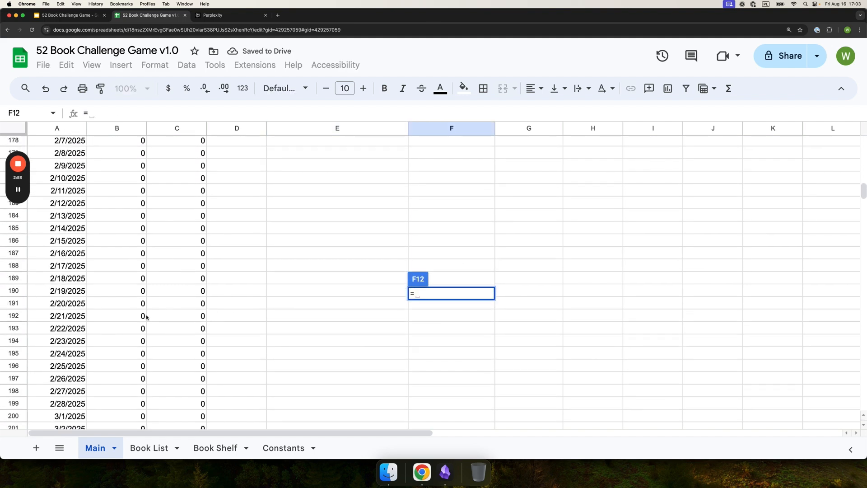
pyautogui.scroll(-20, 146, 317)
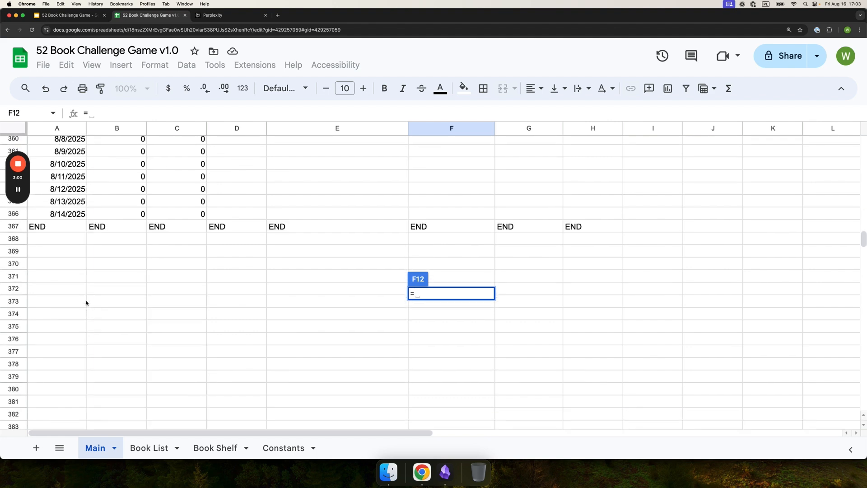
pyautogui.scroll(3, 85, 303)
pyautogui.click(82, 293)
pyautogui.write('-')
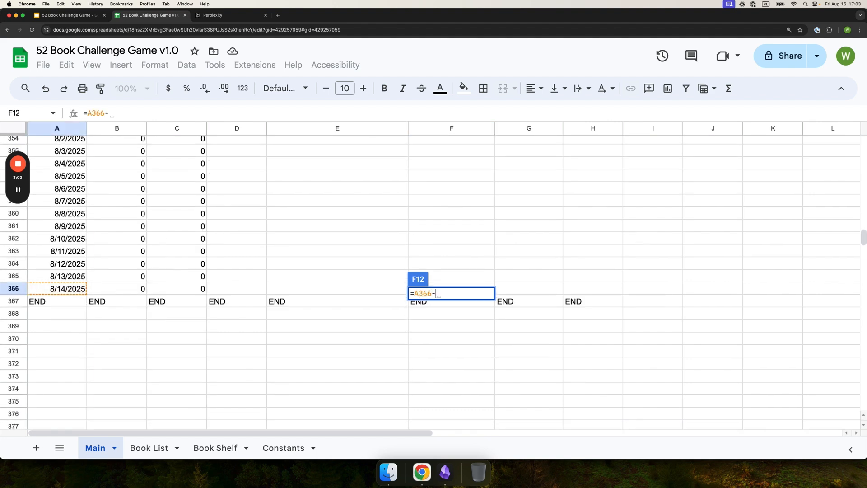
pyautogui.write('TODAY*()')
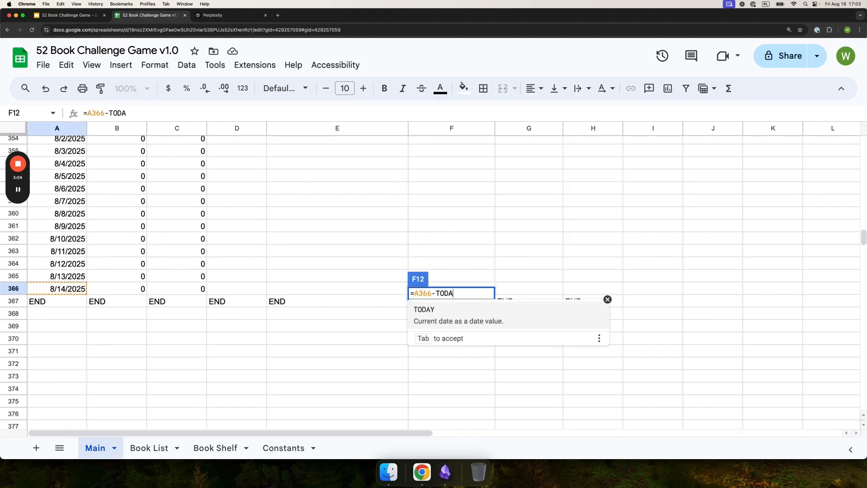
pyautogui.press('BackSpace')
pyautogui.press('BackSpace')
pyautogui.press('BackSpace')
pyautogui.write('(')
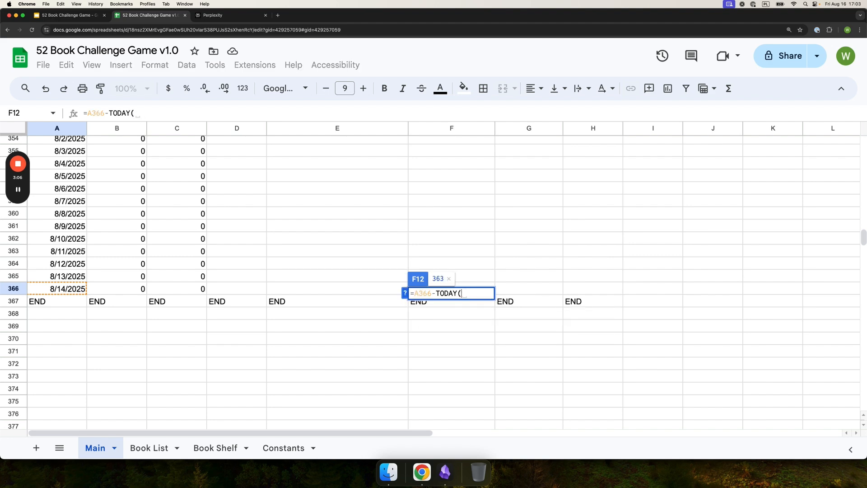
pyautogui.write(')+1')
pyautogui.press('Return')
pyautogui.write("'")
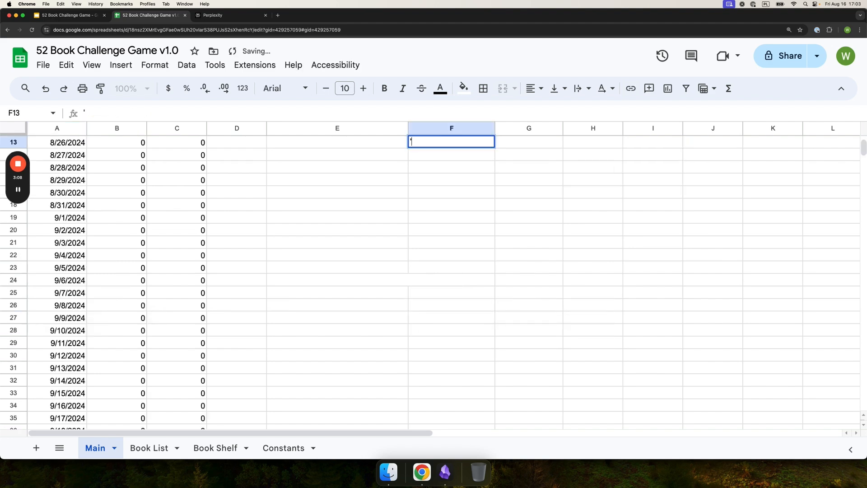
pyautogui.click(452, 310)
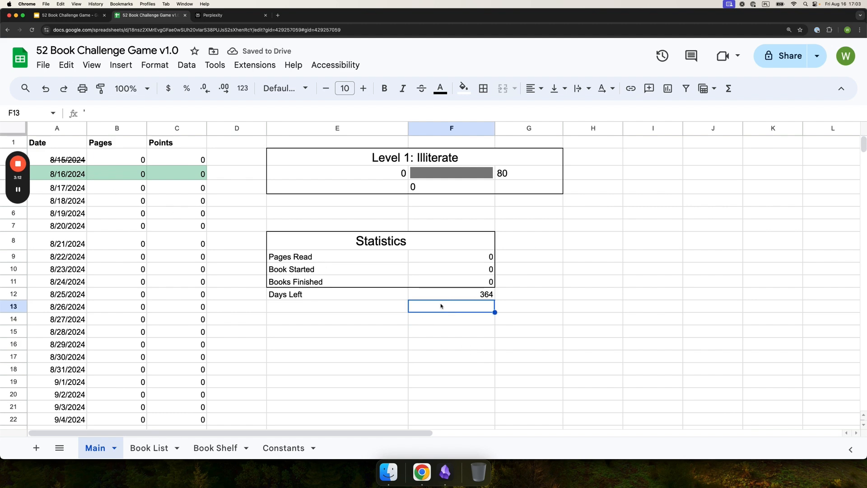
pyautogui.click(447, 297)
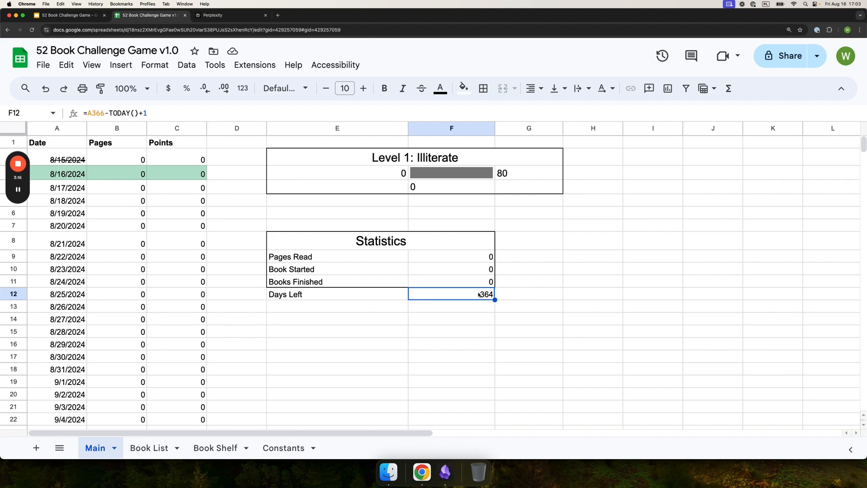
# Replace the borders of the Statistics table E8:F12 with borders around all cells, including the Days Left row.
pyautogui.moveTo(349, 246); pyautogui.dragTo(479, 295)
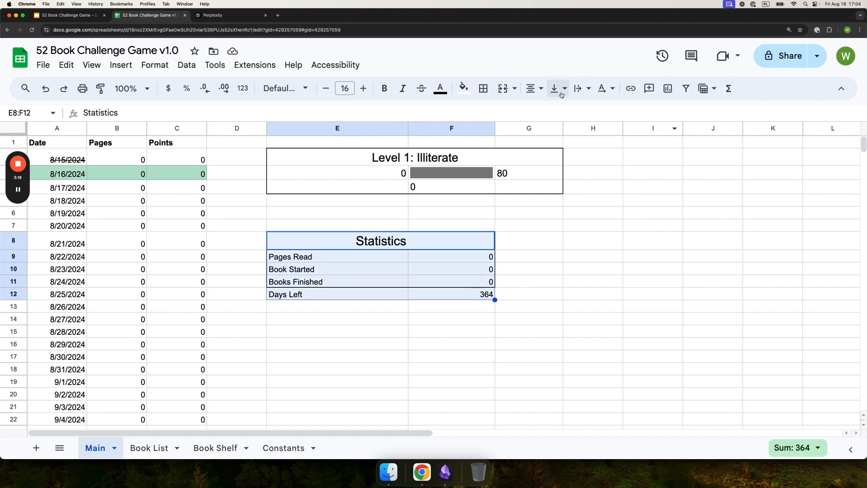
pyautogui.click(490, 92)
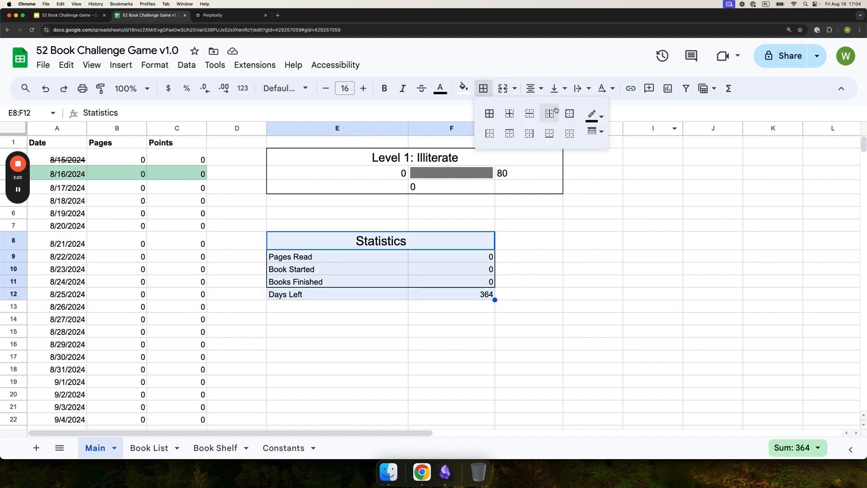
pyautogui.click(568, 134)
pyautogui.click(490, 114)
pyautogui.click(519, 309)
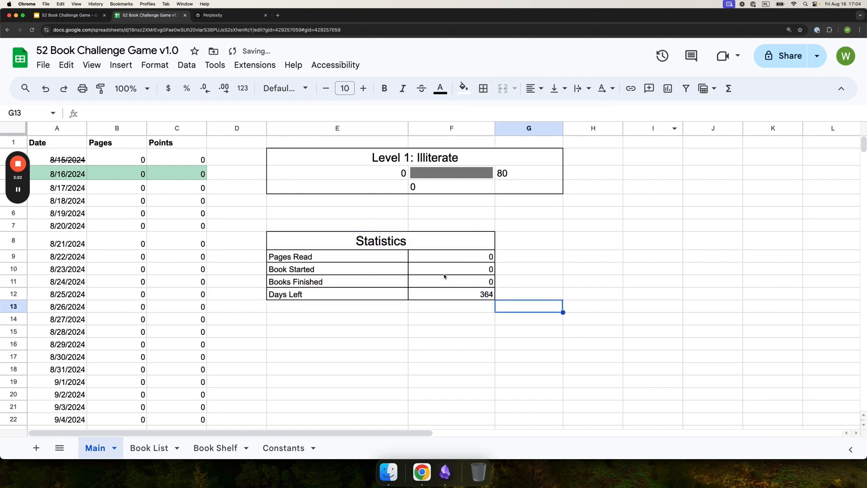